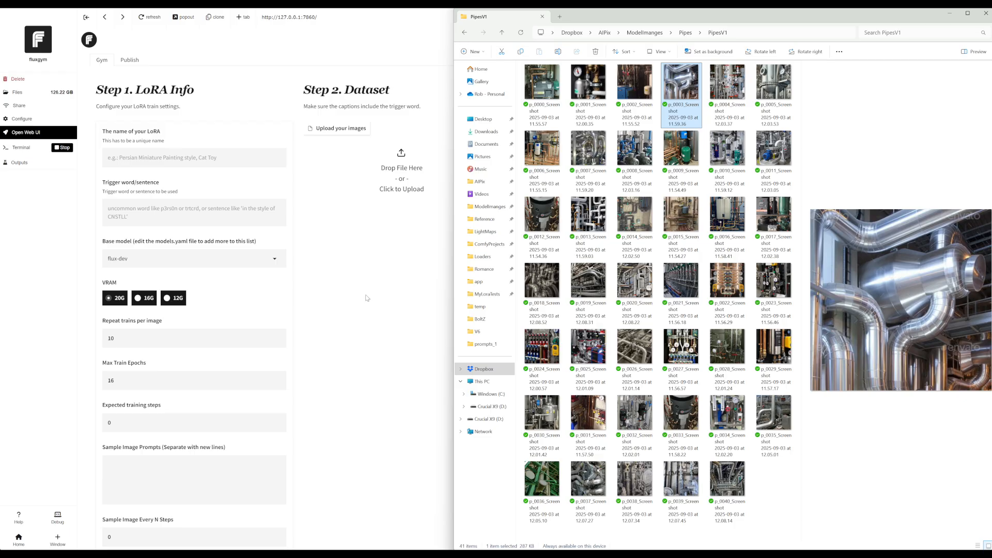
Review the pipe reference images one after another from p_0004 to p_0018, and close the image viewer
double_click(727, 81)
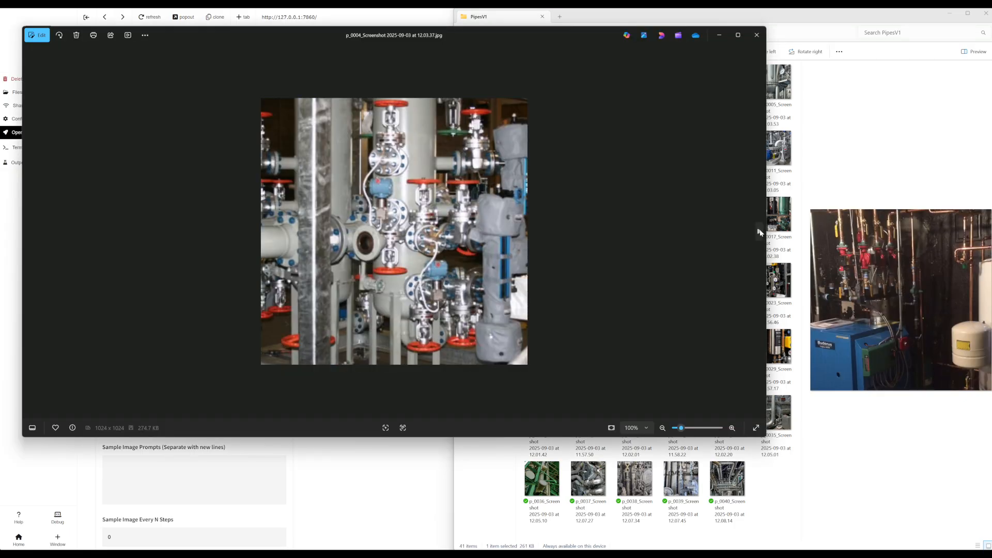
left_click(760, 232)
left_click(759, 232)
left_click(759, 233)
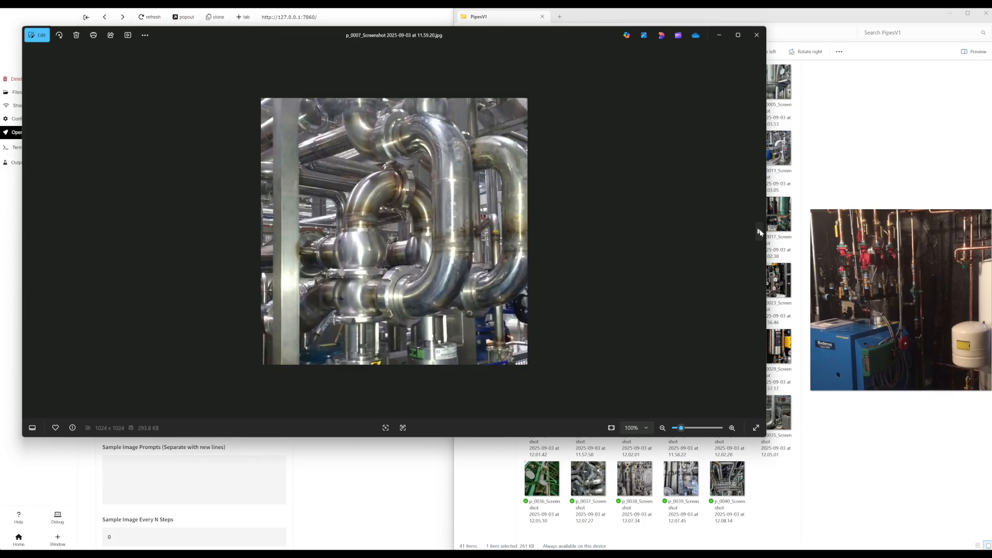
left_click(759, 233)
left_click(759, 232)
left_click(760, 232)
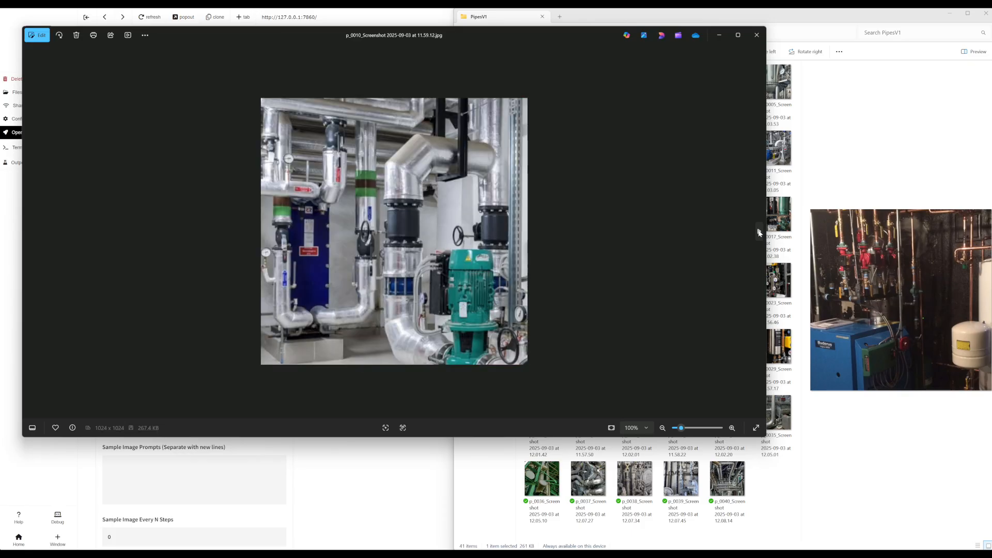
left_click(760, 233)
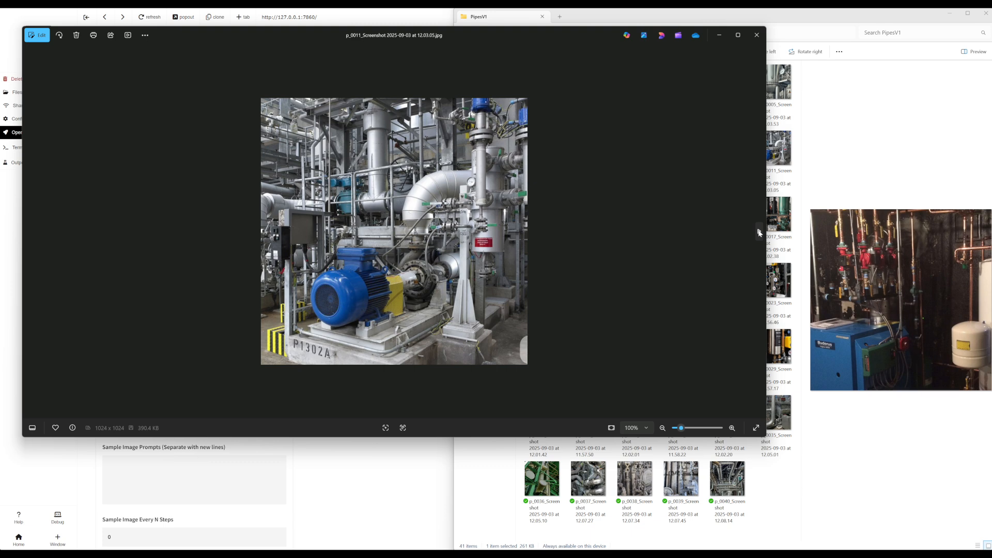
left_click(759, 233)
left_click(759, 232)
left_click(760, 233)
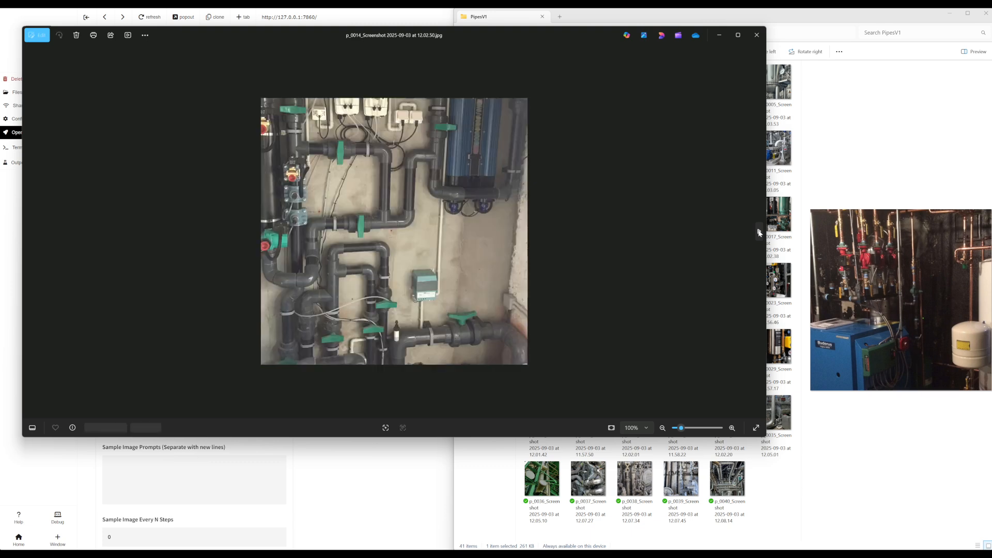
left_click(759, 233)
left_click(759, 233)
left_click(760, 232)
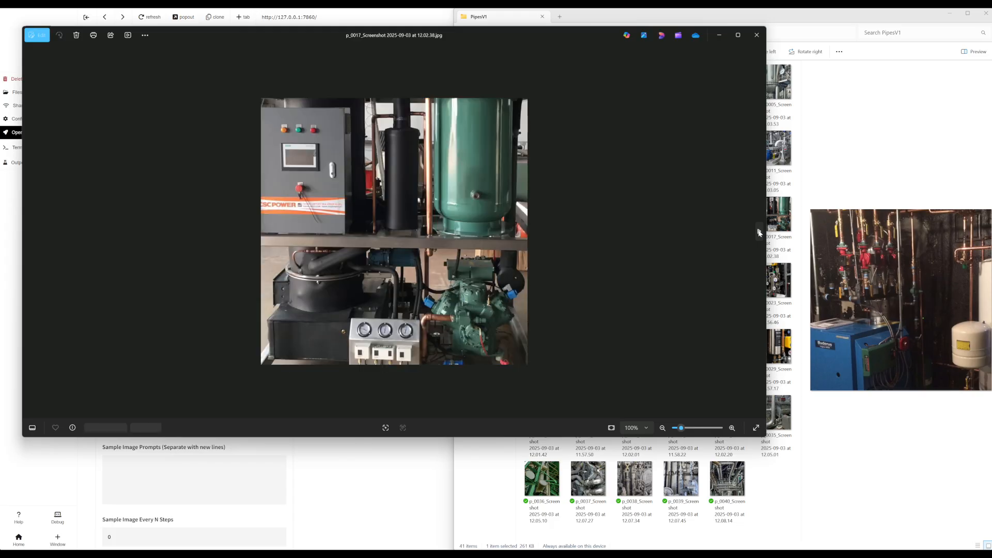
left_click(759, 233)
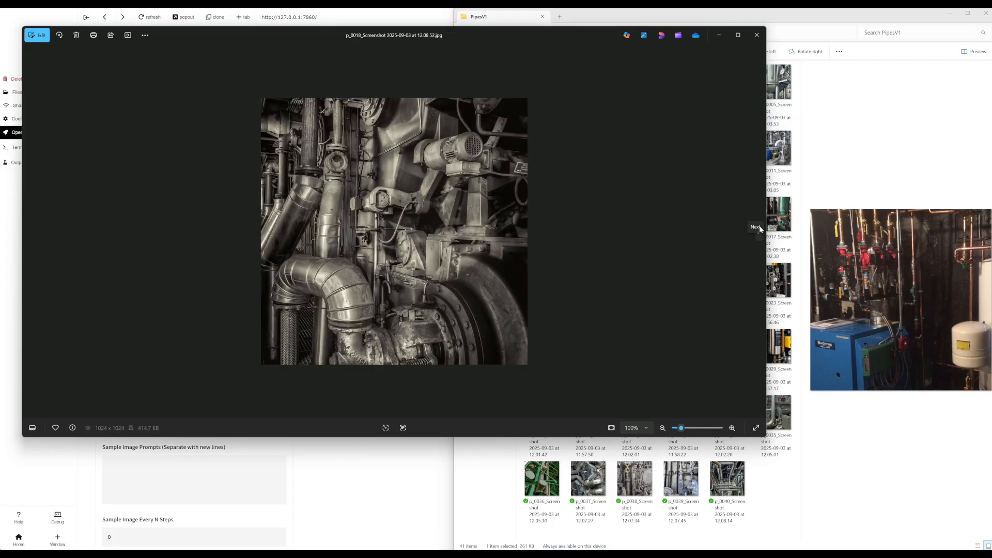
left_click(756, 34)
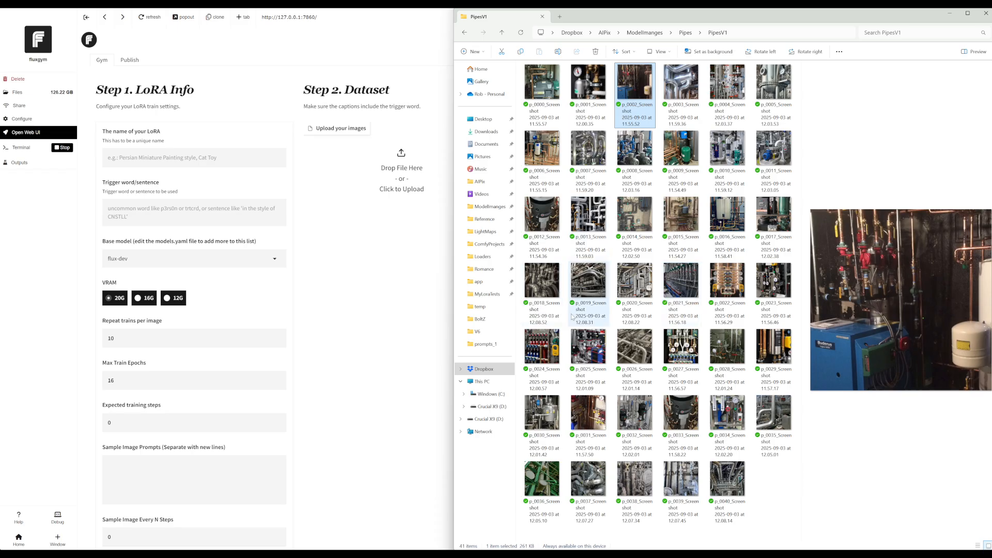
Add all images from the PipesV1 folder to the LoRA training dataset
key("End")
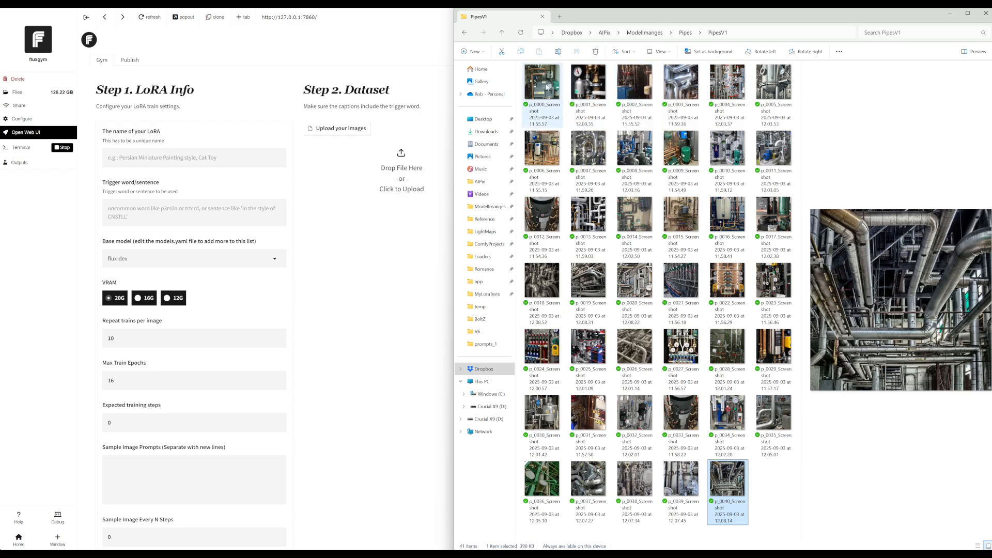
key("ctrl+a")
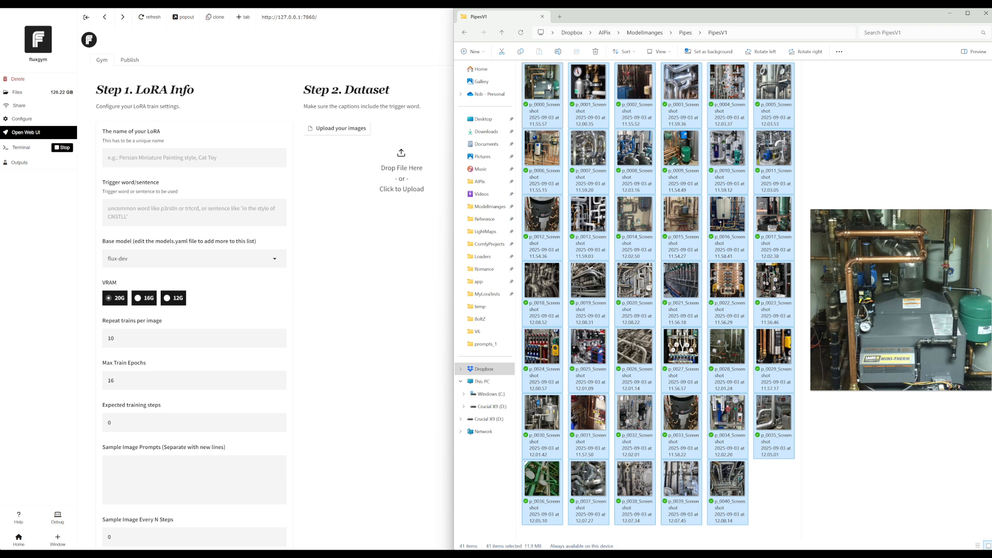
left_click_drag(549, 87, 404, 201)
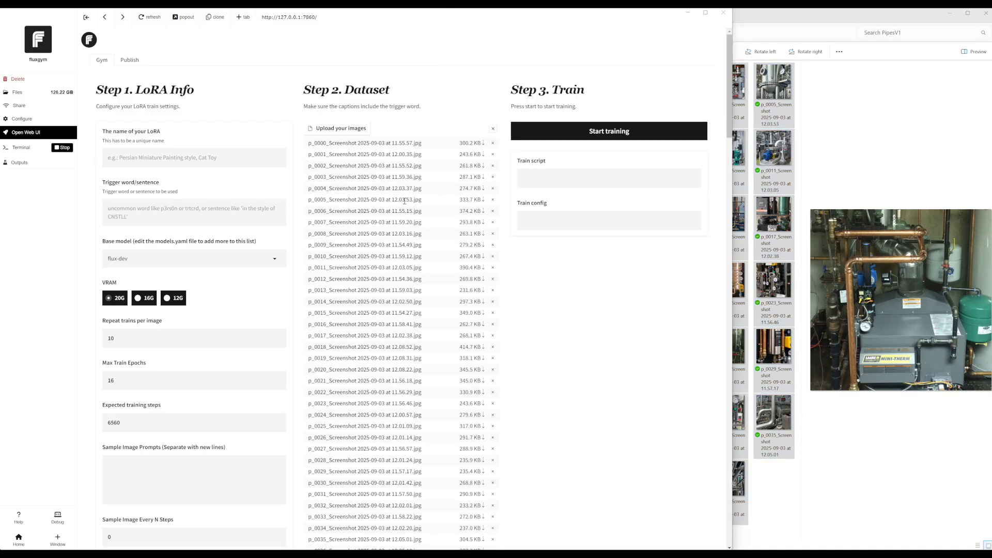
scroll(404, 201, "down", 15)
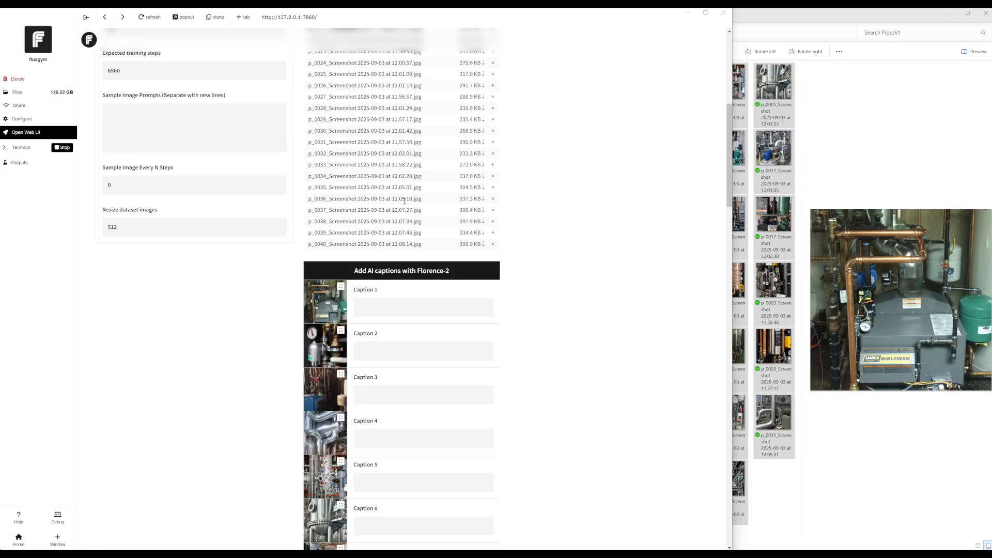
scroll(405, 202, "up", 16)
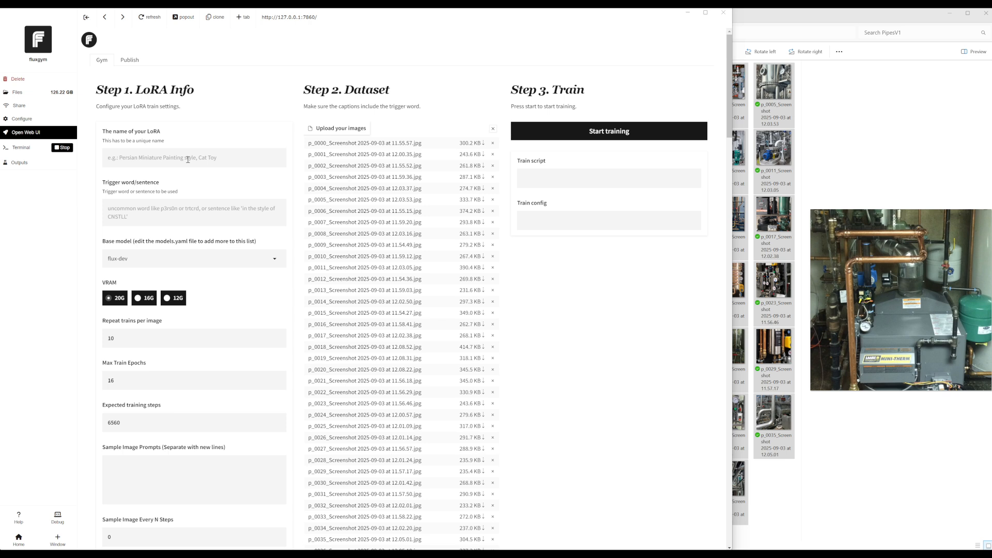
Name the LoRA Plumpipez_v1 and set the maximum train epochs to 12
type("Plumpipez_")
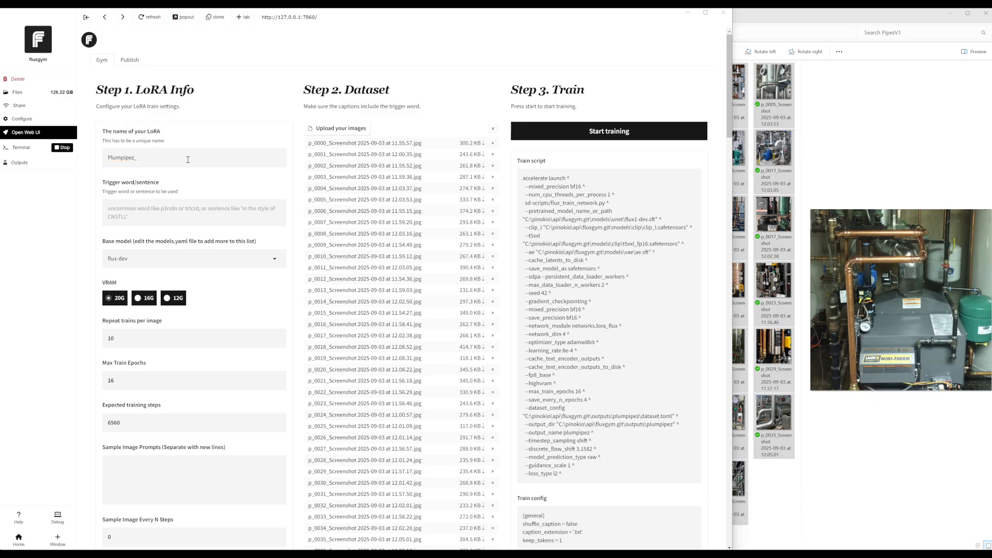
type("v1")
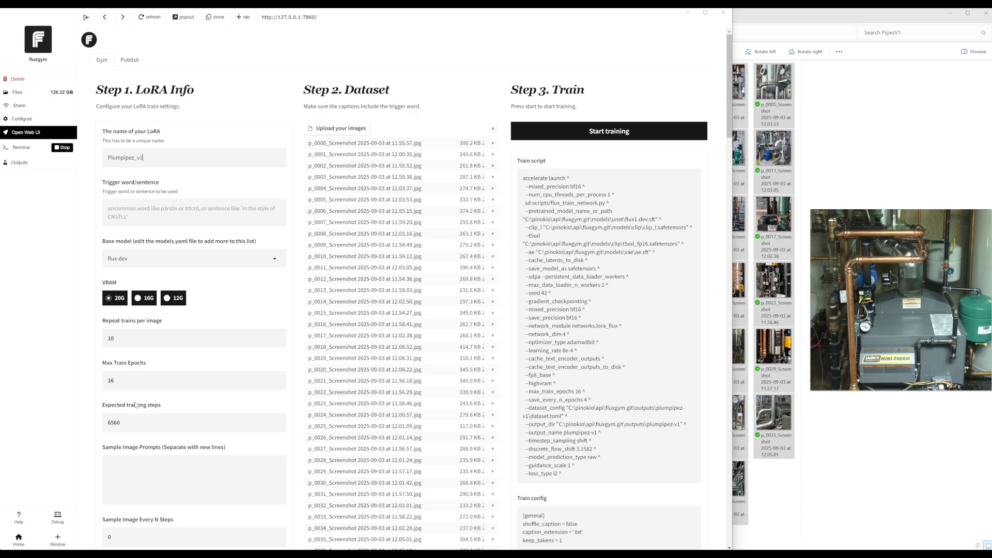
left_click(124, 381)
type("2")
Fill the caption of every dataset image, from Caption 1 to Caption 41, with the word plmbzer
scroll(414, 381, "down", 4)
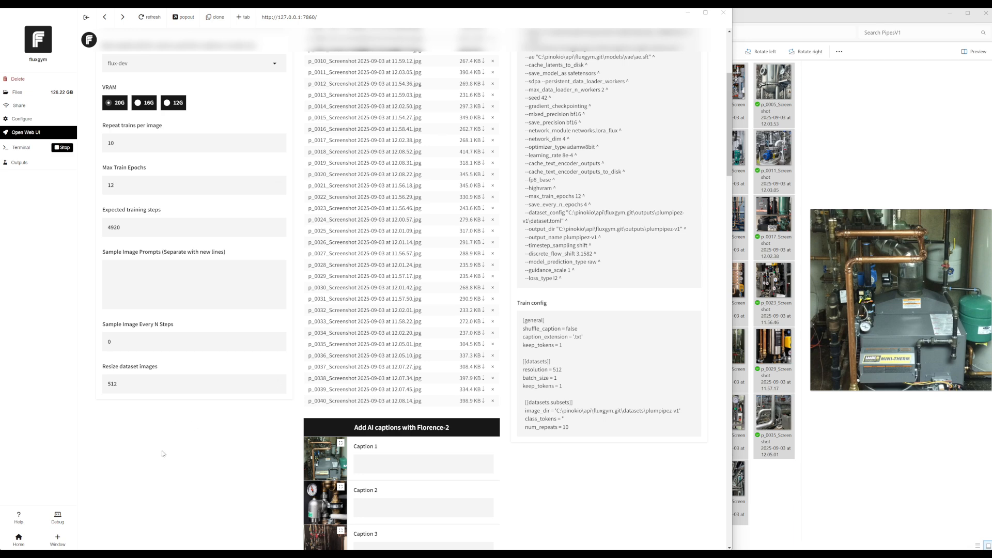
scroll(457, 495, "down", 2)
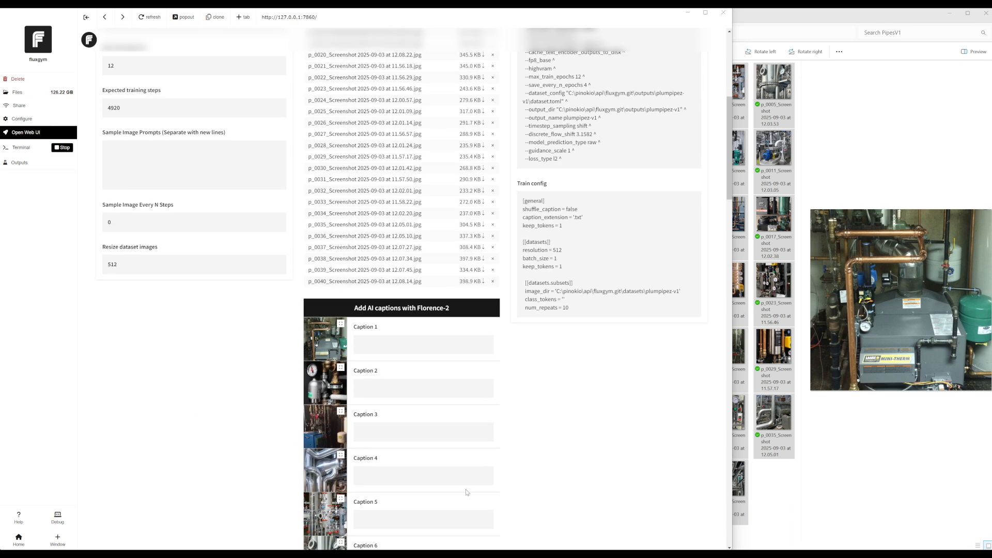
scroll(466, 492, "down", 13)
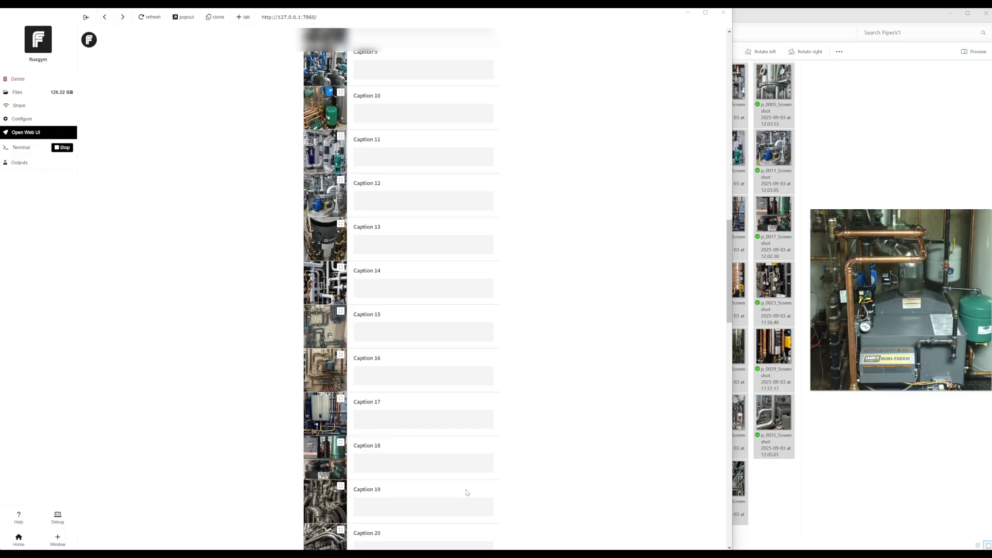
scroll(466, 489, "up", 14)
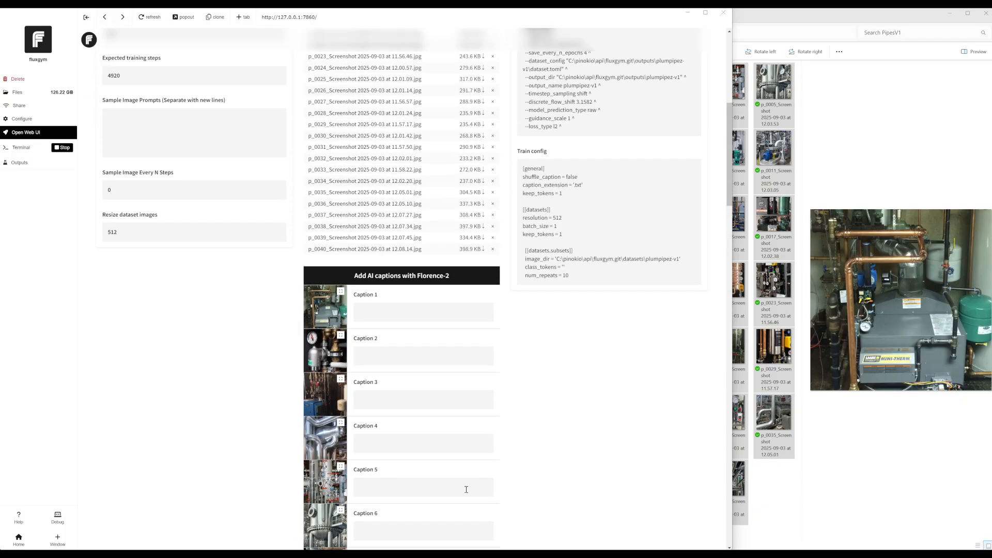
scroll(466, 489, "up", 2)
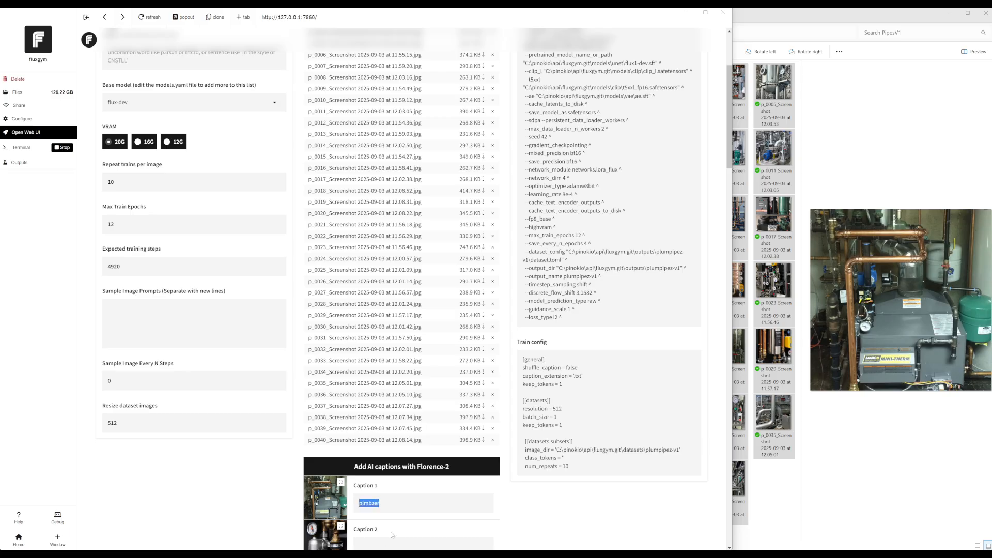
scroll(411, 525, "down", 2)
scroll(408, 465, "down", 20)
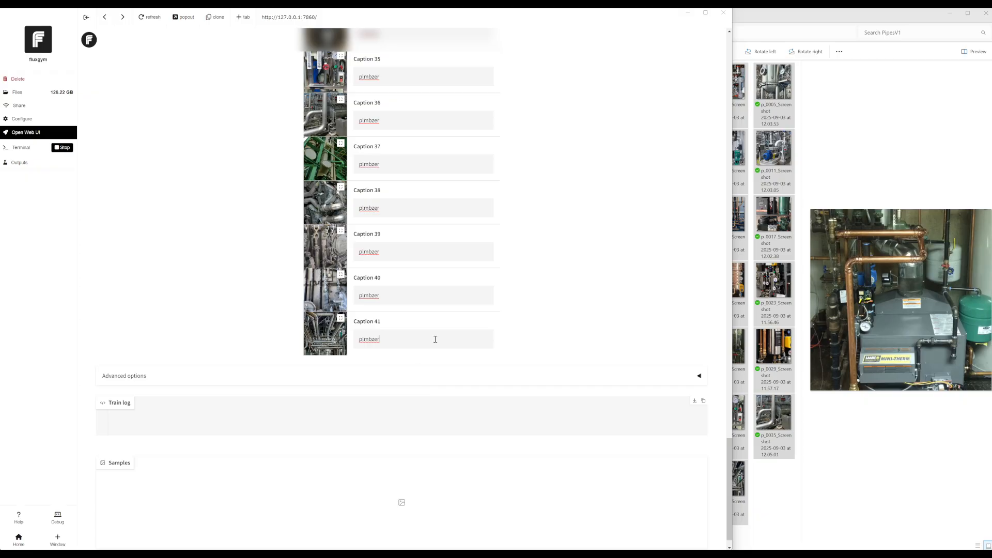
scroll(434, 339, "up", 10)
scroll(435, 339, "up", 10)
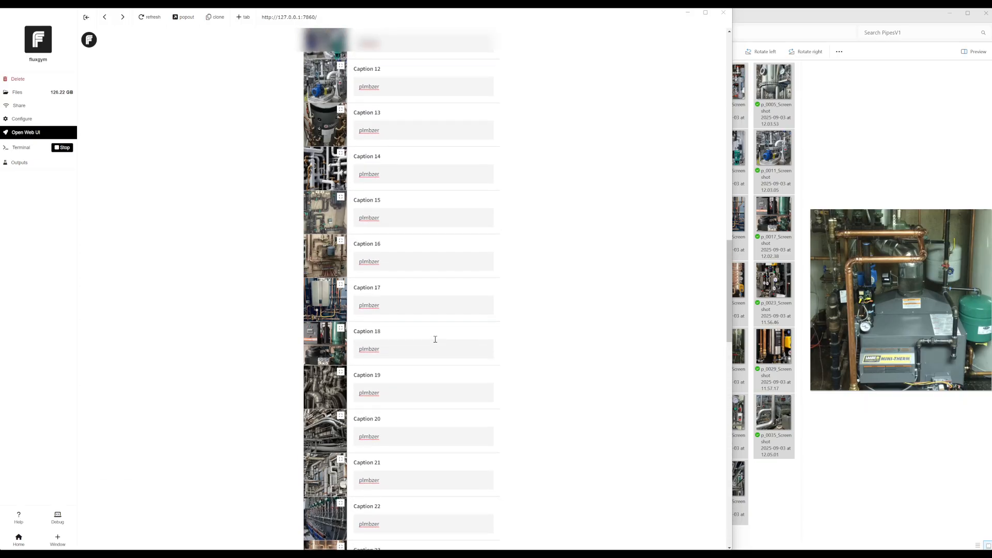
scroll(435, 339, "up", 3)
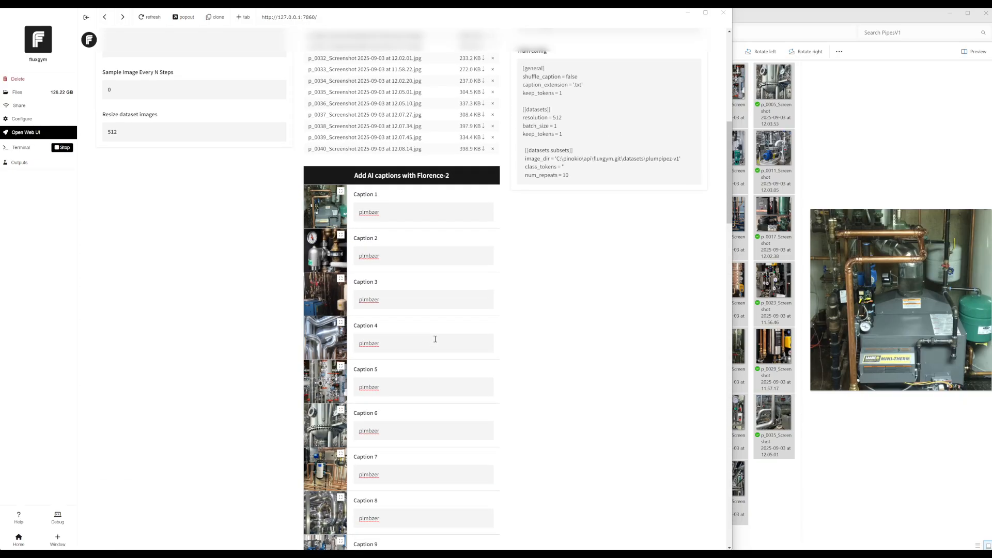
In the advanced training options, set the seed to 4276, the learning rate to 5e-4 and the LoRA rank to 12
scroll(435, 338, "down", 9)
scroll(435, 339, "down", 16)
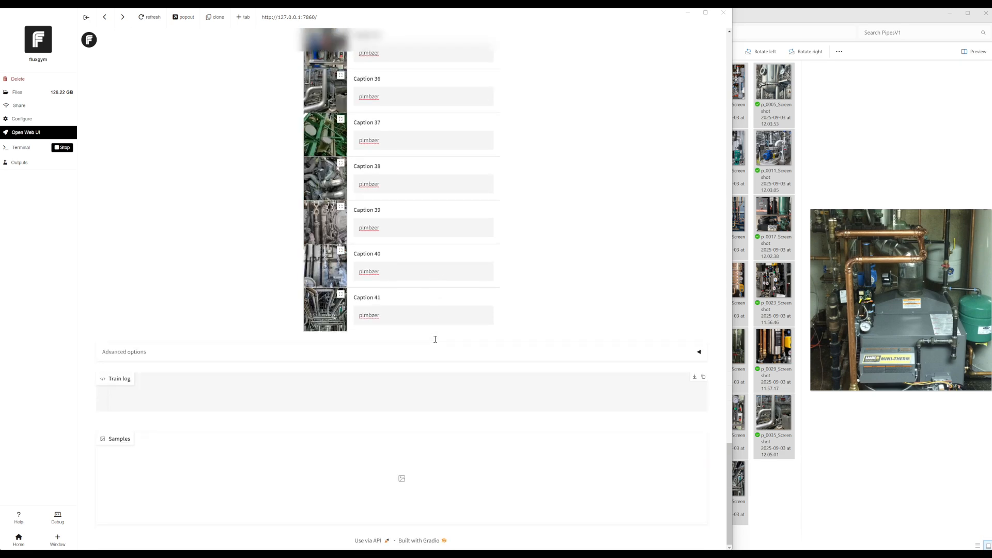
left_click(139, 353)
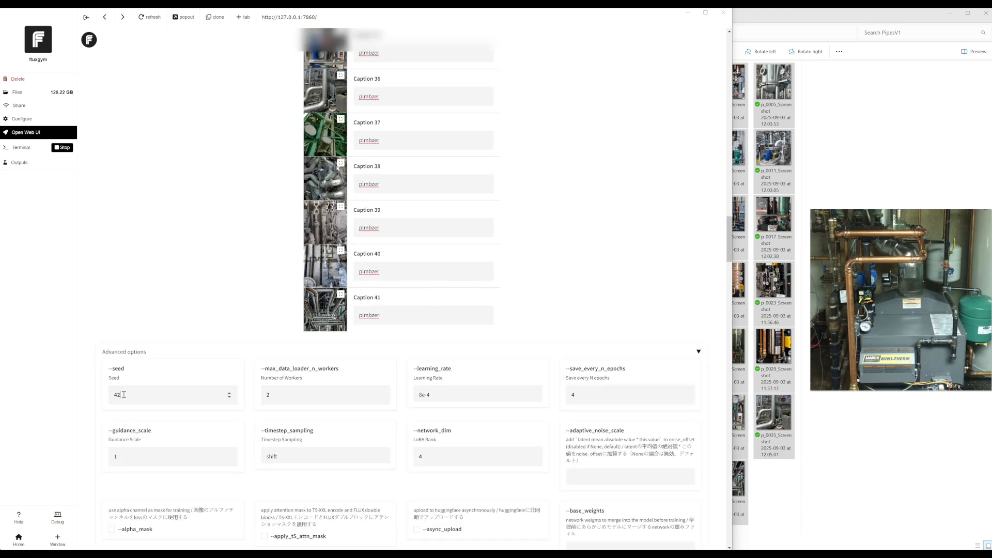
type("76")
key("BackSpace")
type("5")
left_click(534, 455)
left_click(534, 455)
scroll(519, 414, "down", 3)
Start training the Plumpipez_v1 LoRA
scroll(519, 414, "up", 9)
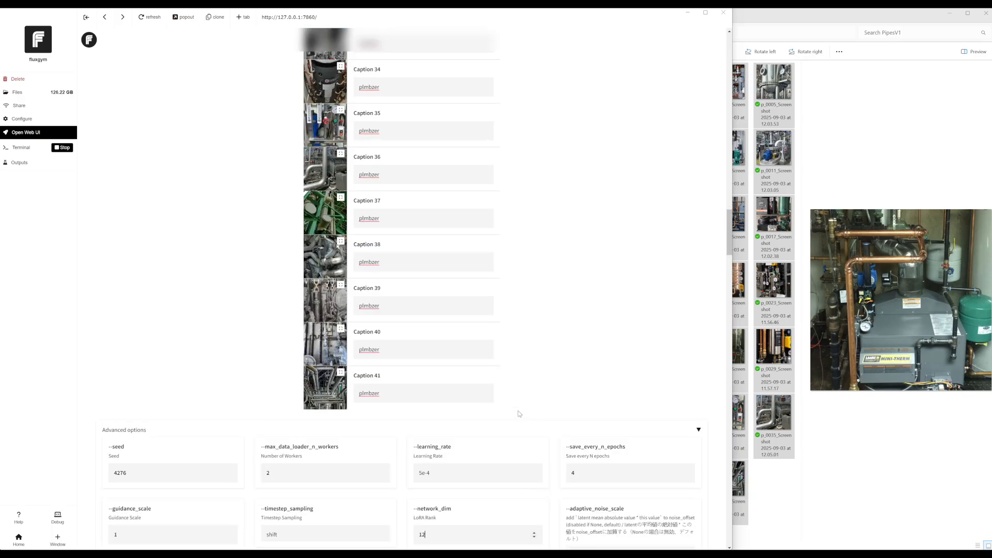
scroll(519, 414, "up", 3)
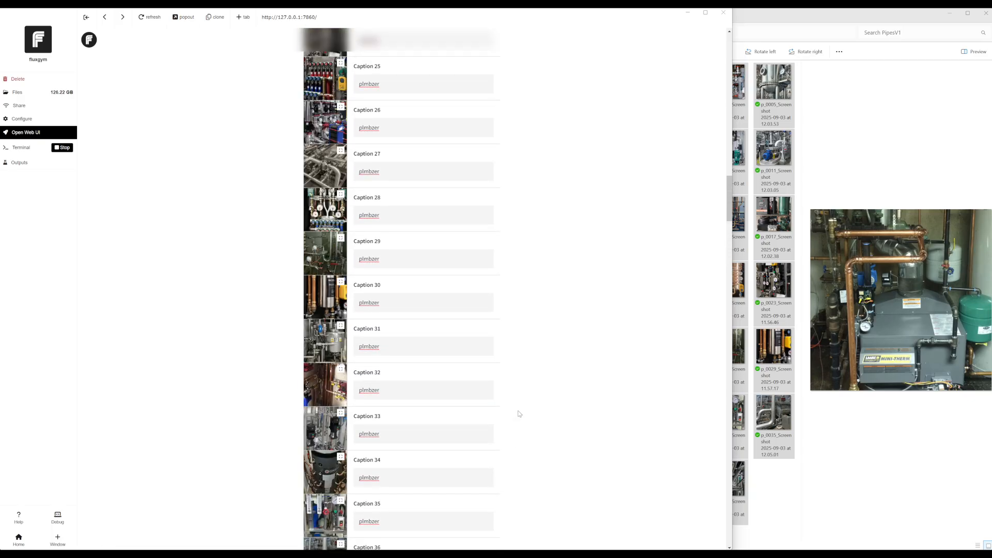
scroll(519, 413, "down", 12)
scroll(475, 405, "up", 8)
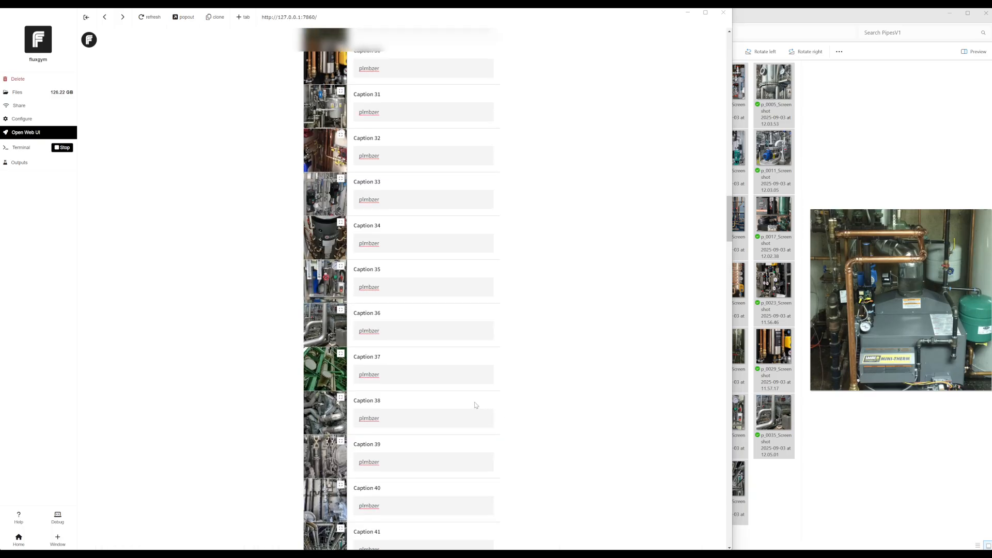
scroll(475, 405, "up", 12)
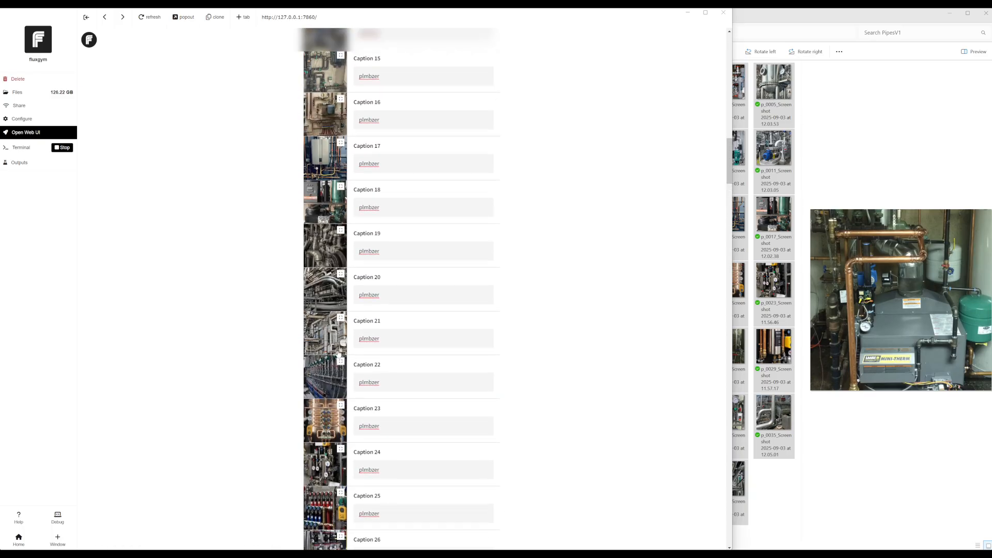
scroll(339, 352, "up", 18)
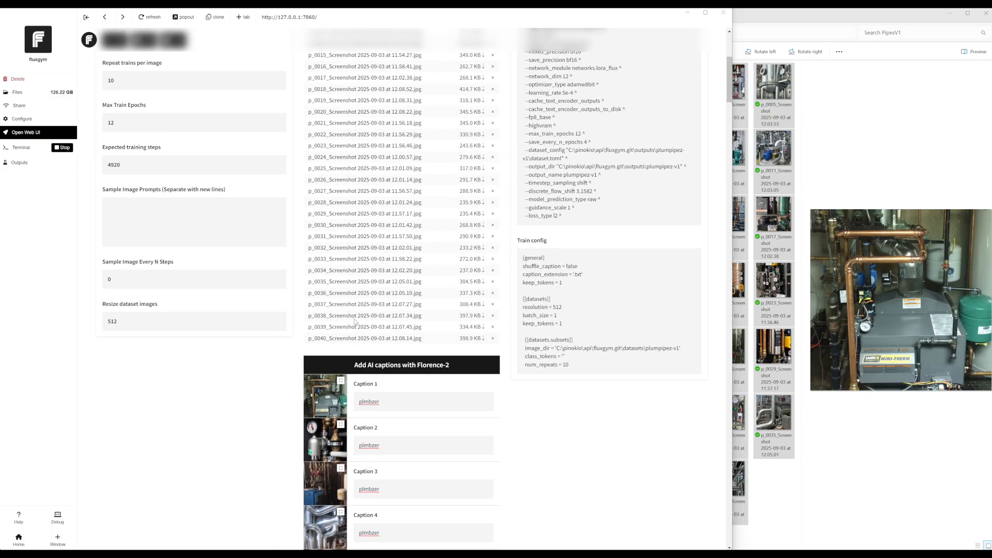
scroll(354, 321, "up", 3)
scroll(356, 323, "down", 2)
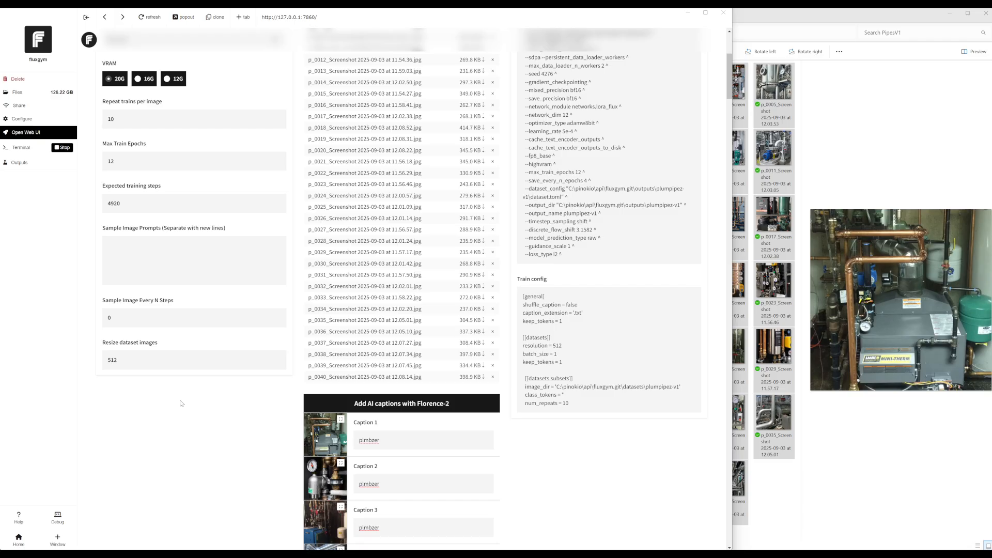
scroll(397, 273, "up", 4)
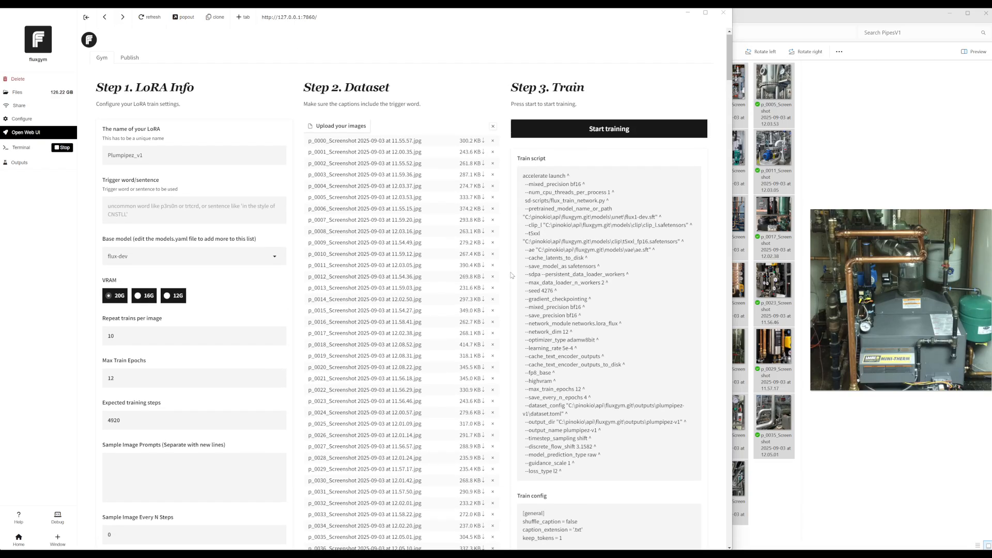
left_click(609, 132)
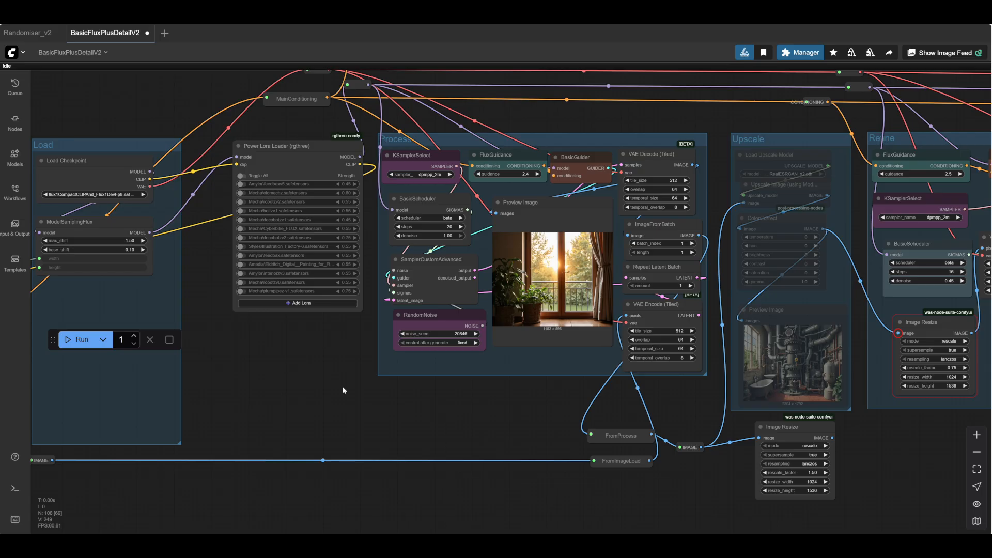
Connect the last Concatenate node's STRING output to the text input of the CLIP Text Encode (Positive Prompt) node
left_click_drag(343, 387, 663, 318)
left_click_drag(433, 437, 618, 466)
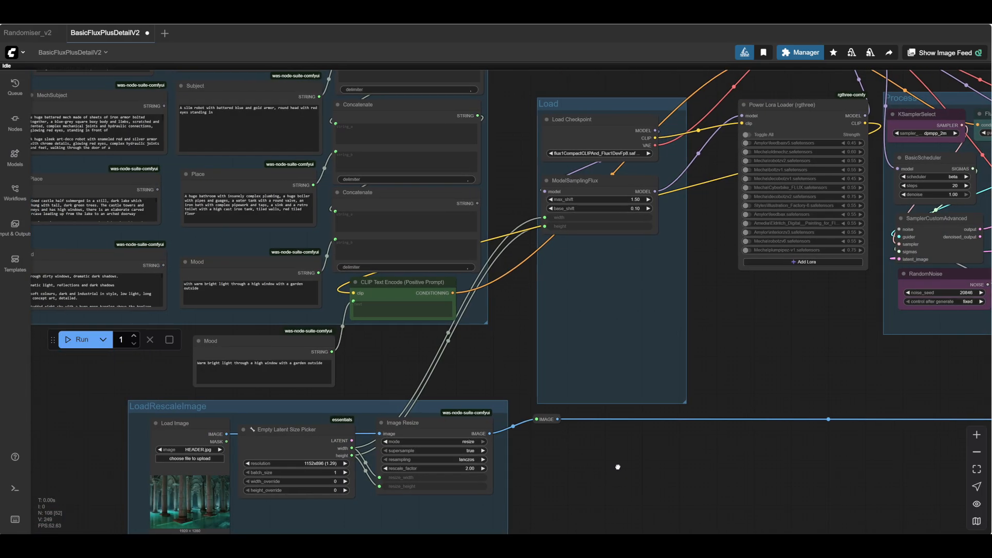
left_click_drag(495, 369, 615, 400)
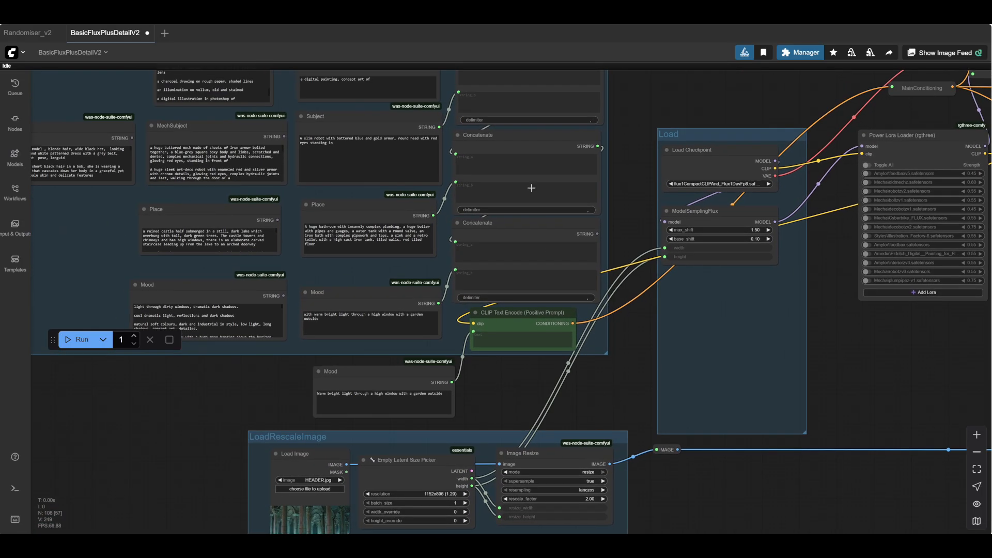
scroll(531, 187, "up", 4)
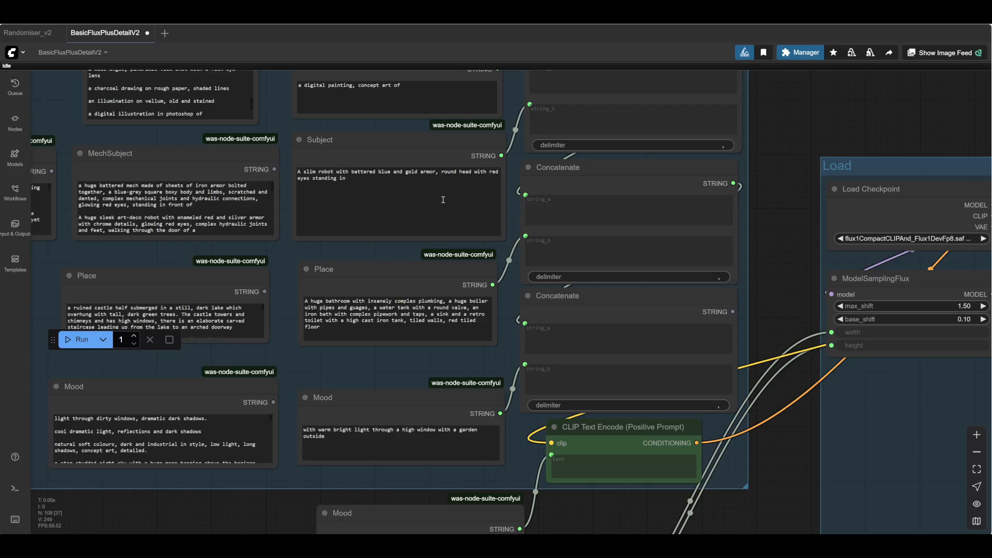
left_click_drag(790, 264, 738, 137)
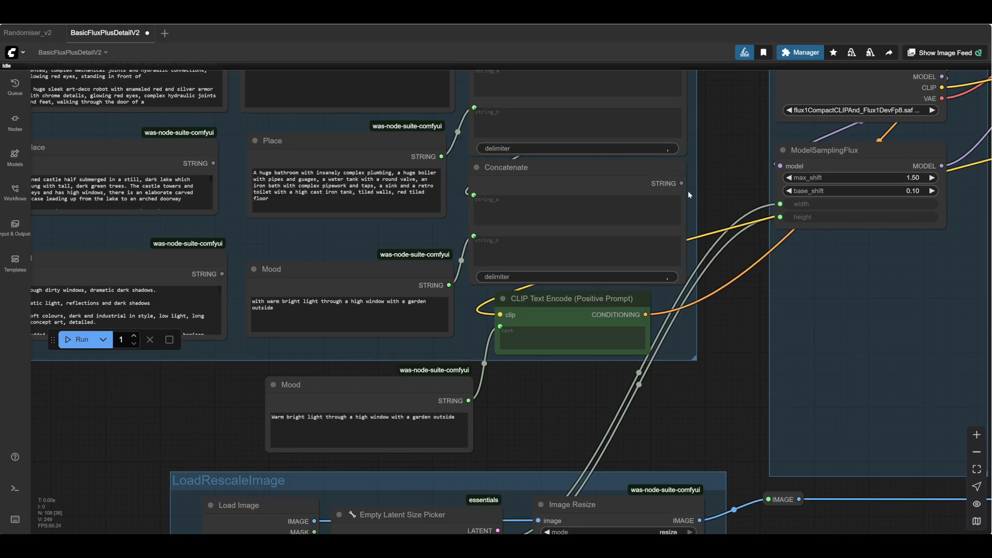
left_click_drag(682, 185, 502, 326)
Run the workflow with every LoRA in the Power Lora Loader switched off to generate a baseline robot image
left_click_drag(612, 346, 397, 353)
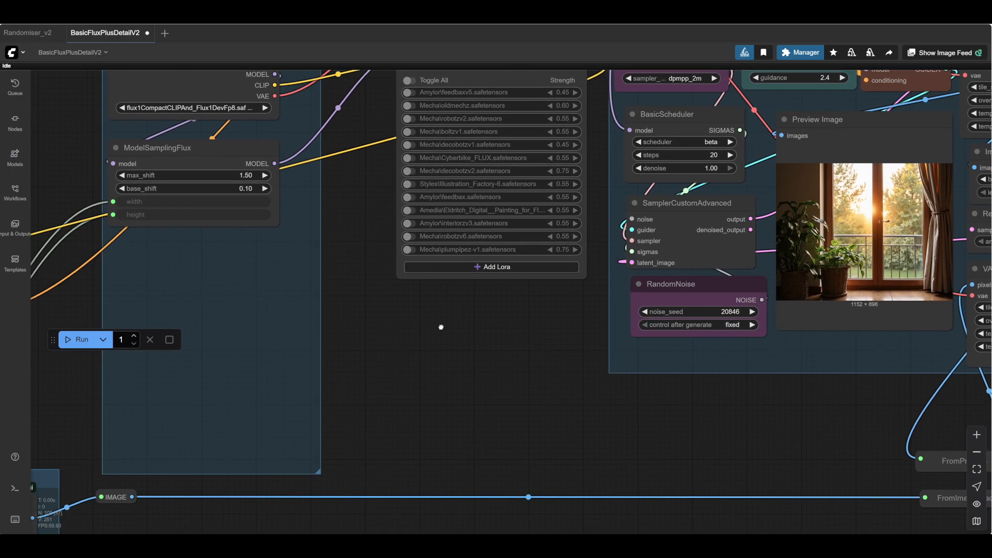
left_click_drag(442, 327, 449, 352)
left_click_drag(518, 375, 448, 409)
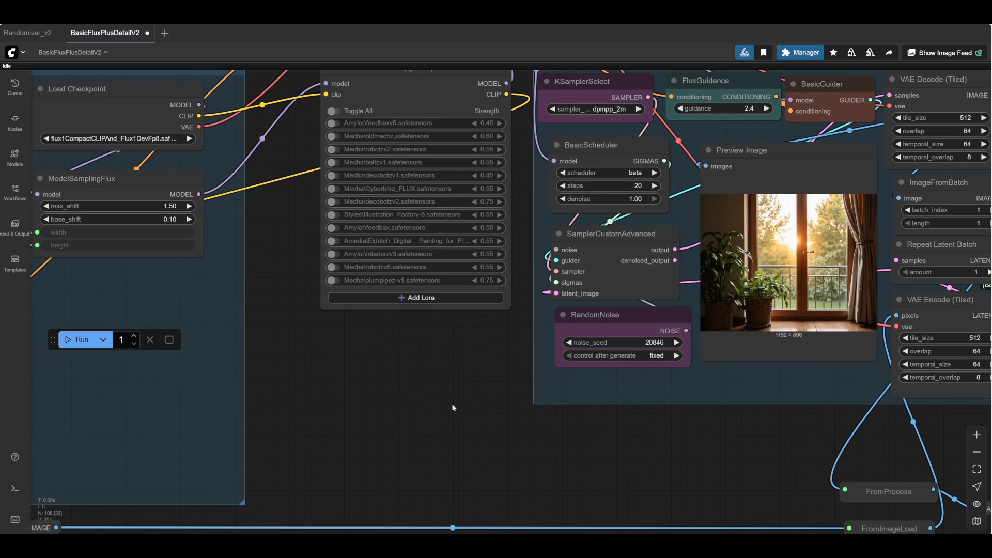
left_click(81, 340)
scroll(587, 423, "down", 5)
scroll(587, 423, "up", 10)
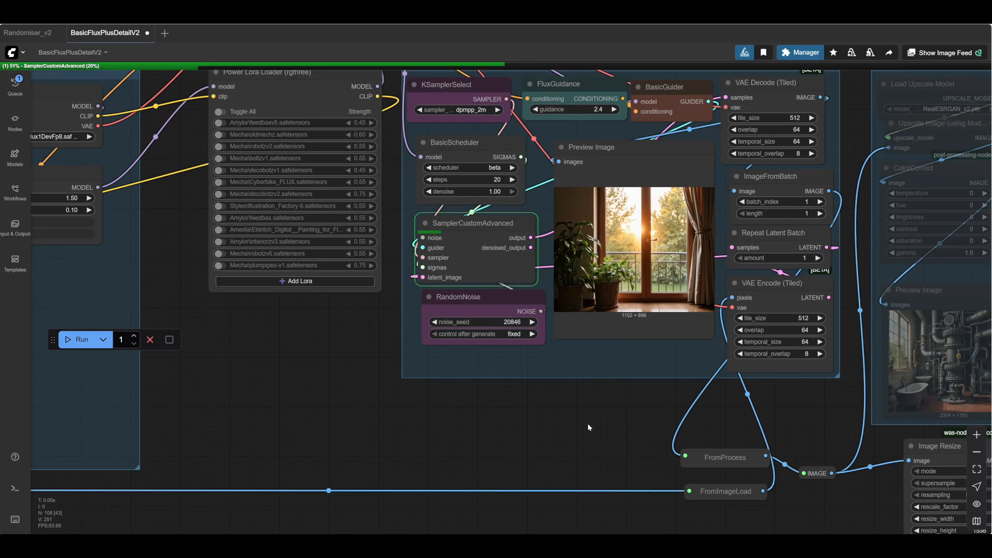
left_click_drag(599, 418, 476, 502)
scroll(498, 460, "up", 2)
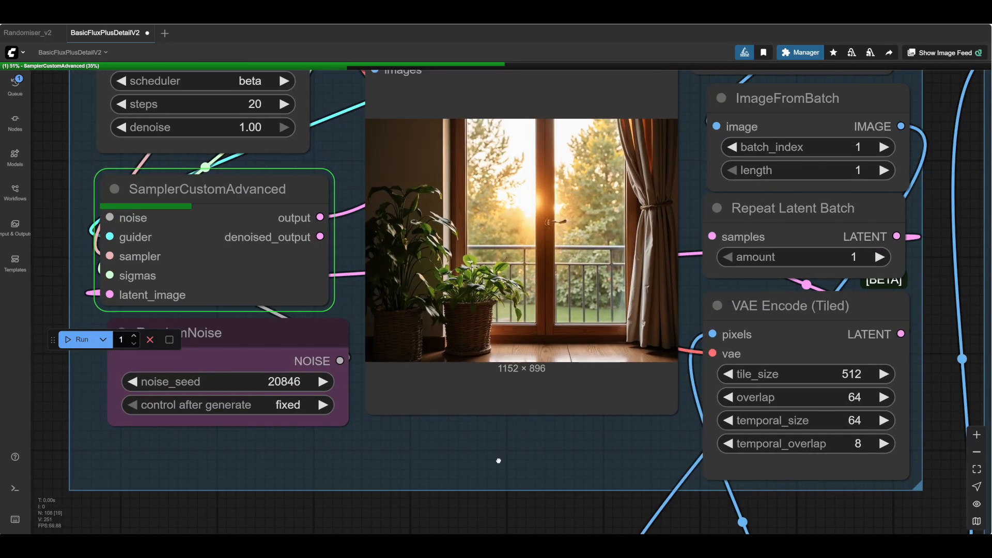
left_click_drag(498, 461, 486, 491)
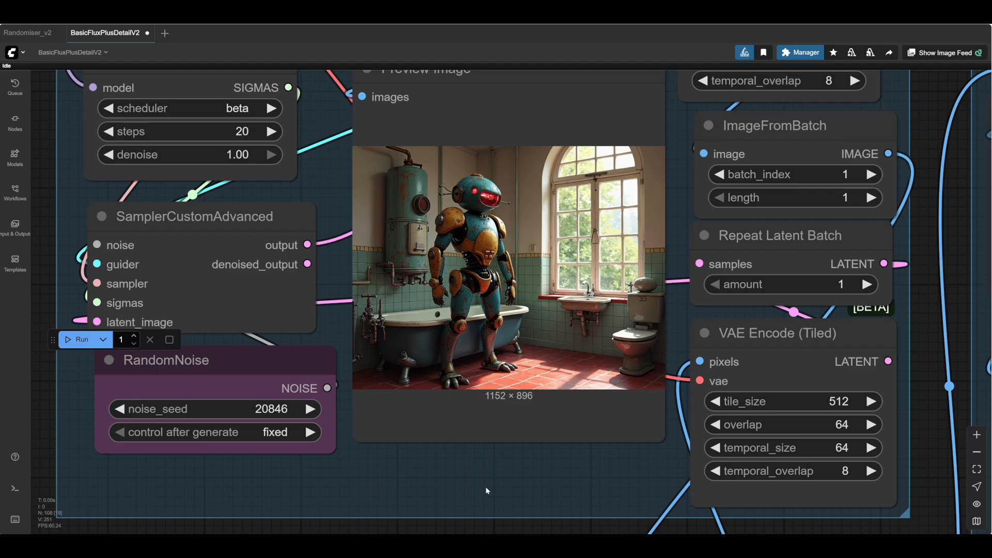
Enable Mecha\plumpipez-v1.safetensors in the Power Lora Loader and generate the image again
left_click_drag(400, 481, 588, 473)
left_click_drag(188, 452, 147, 466)
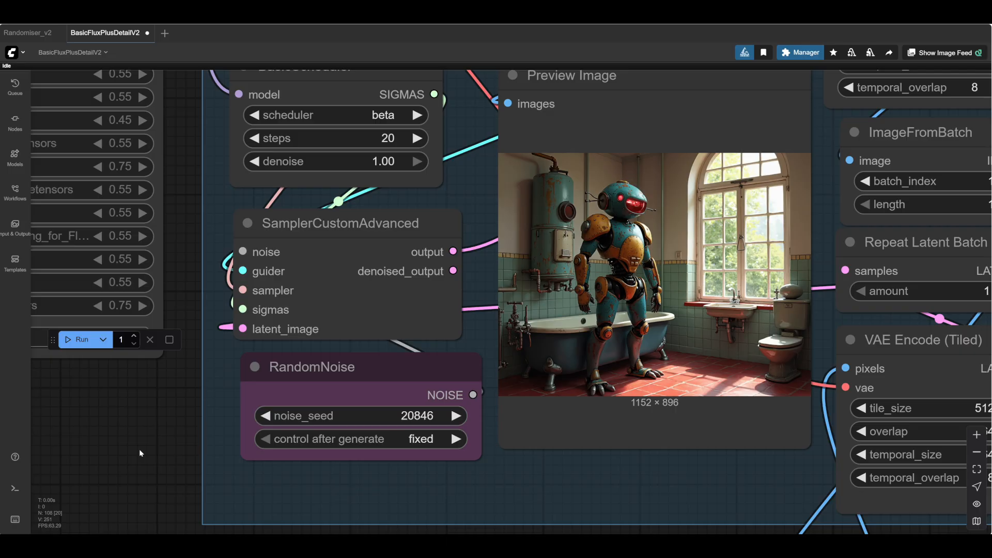
left_click_drag(133, 447, 428, 422)
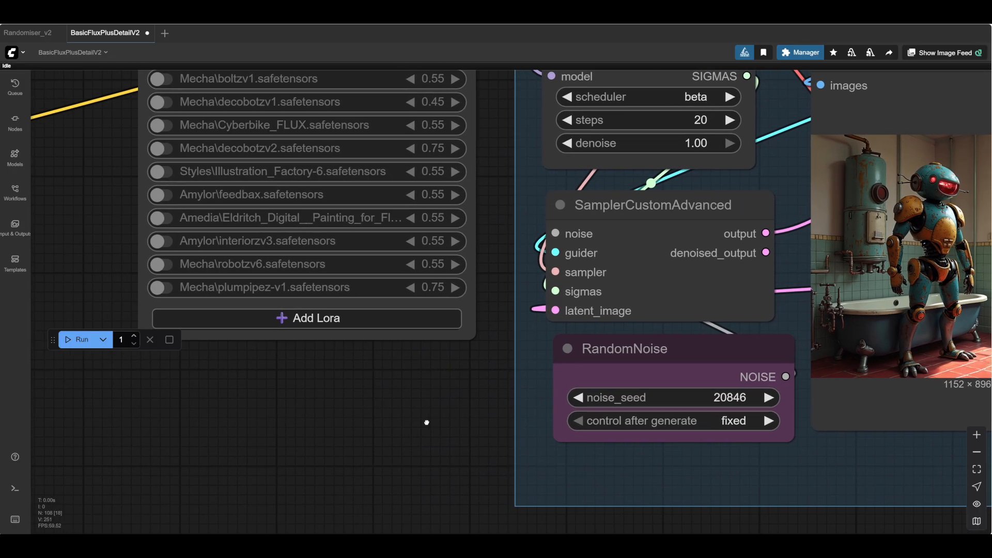
left_click_drag(302, 406, 326, 413)
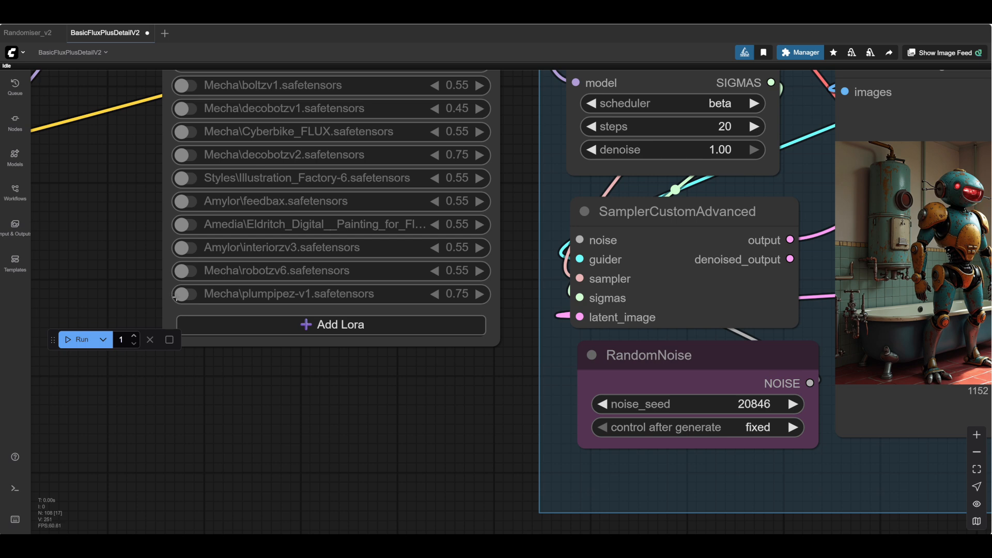
left_click(182, 298)
scroll(462, 372, "right", 5)
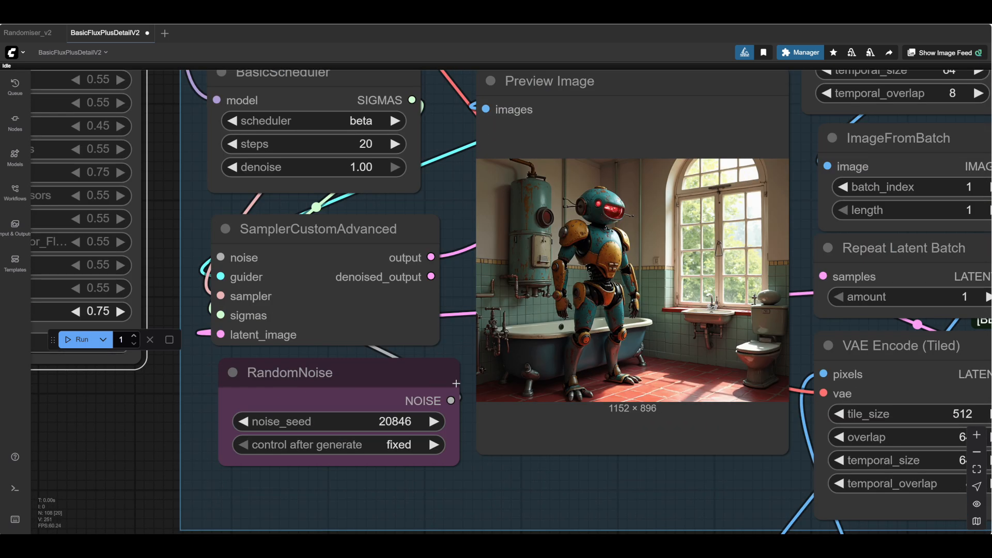
scroll(467, 382, "up", 3)
left_click_drag(451, 335, 307, 370)
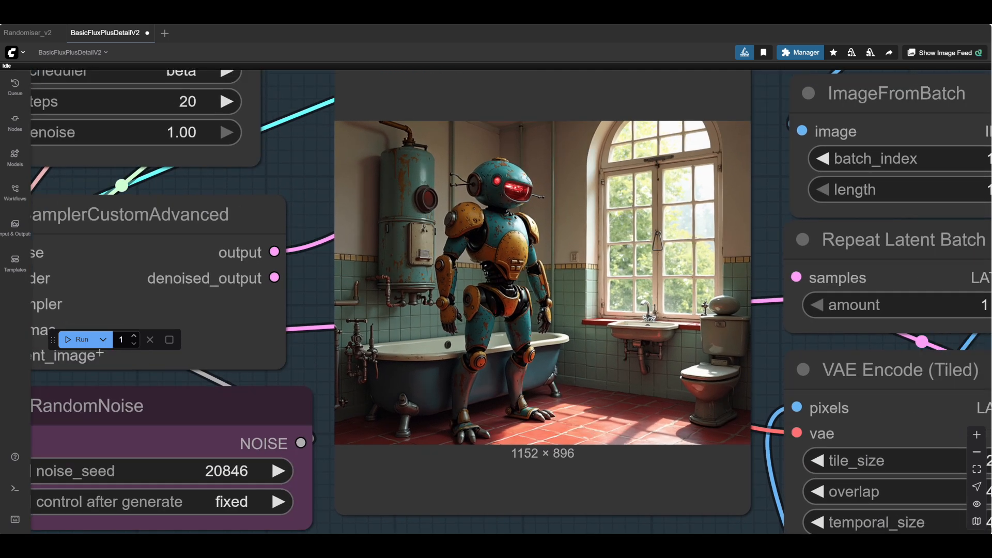
left_click(67, 345)
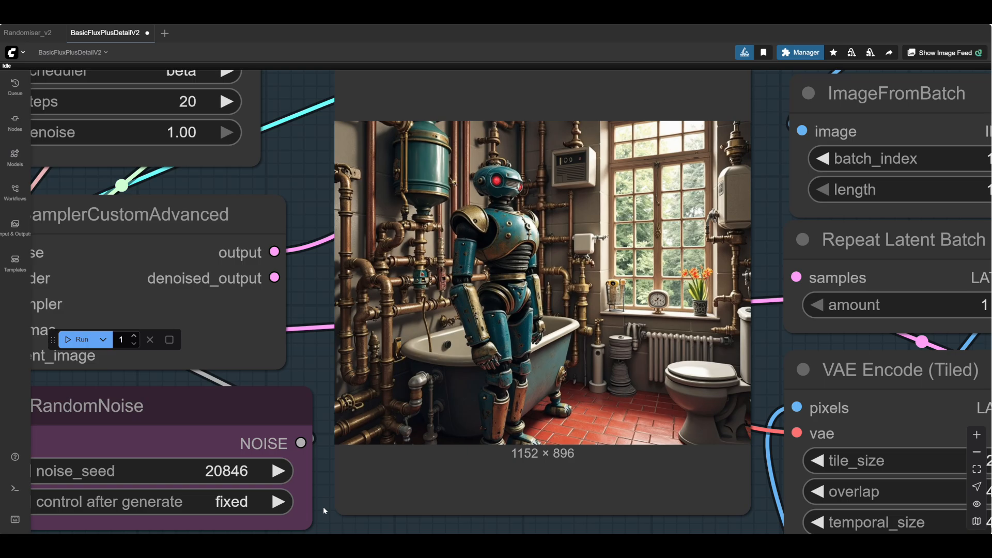
Set the strength of the plumpipez-v1 LoRA to 0.25
scroll(323, 506, "down", 3)
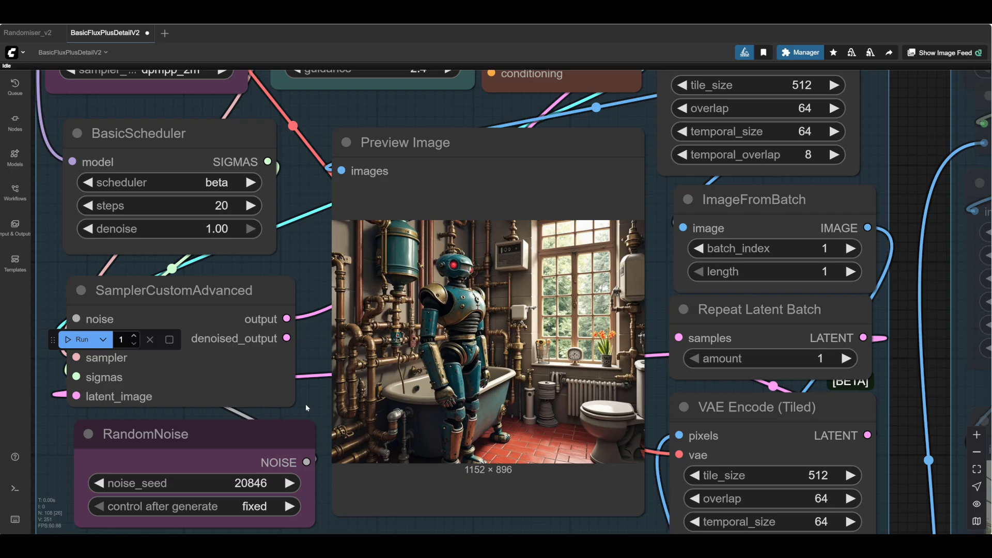
left_click_drag(305, 404, 671, 365)
left_click_drag(329, 452, 462, 437)
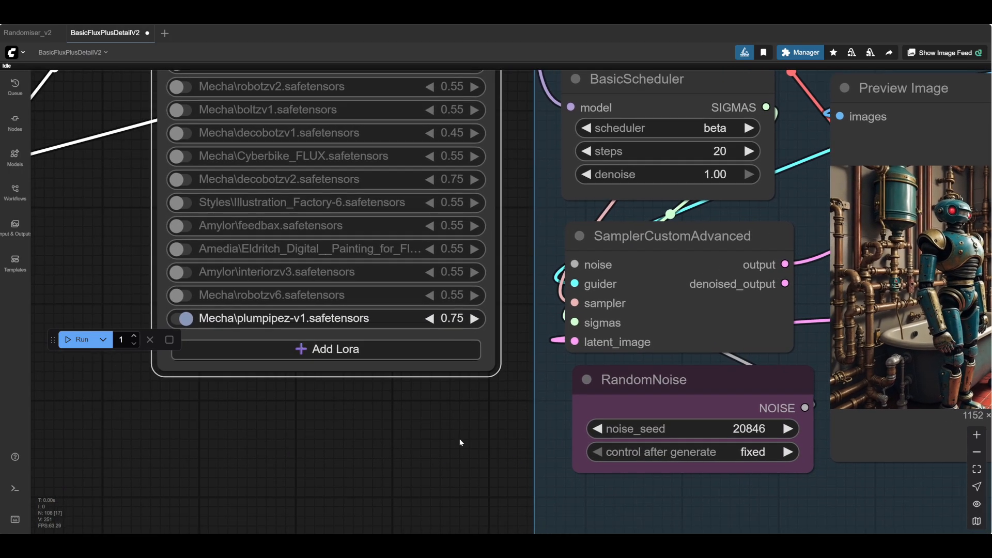
left_click(430, 319)
left_click(430, 319)
left_click(430, 319)
left_click_drag(105, 363, 697, 333)
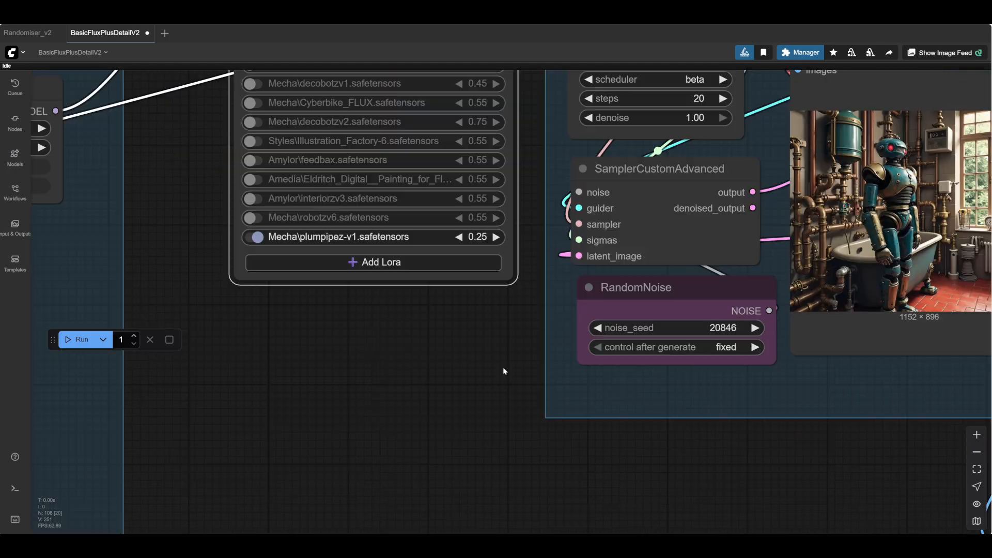
Place an enlarged copy of the Load Image node with ComfyUI_temp_caasv_00024_.png beside the preview, and run the workflow
scroll(503, 366, "down", 4)
scroll(693, 336, "down", 6)
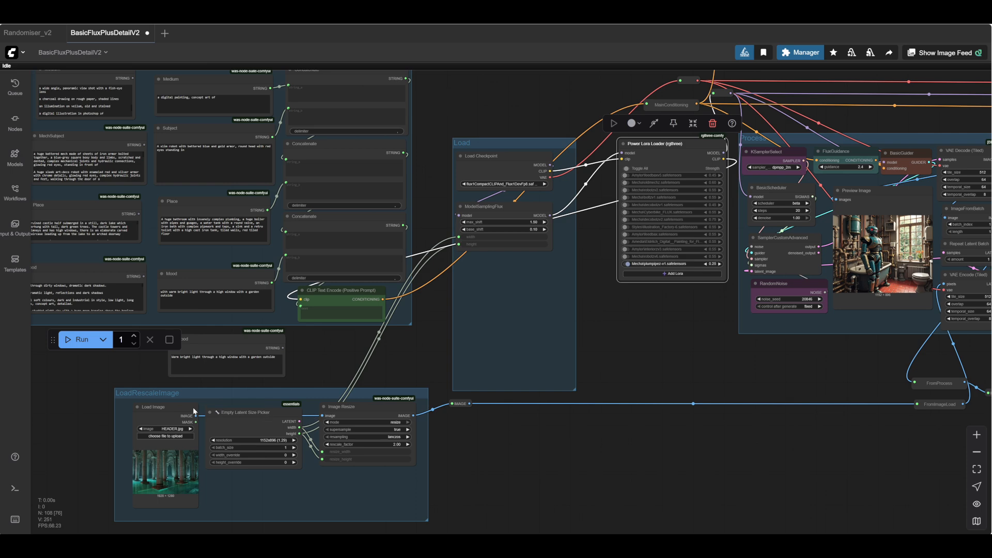
left_click_drag(171, 407, 778, 349)
scroll(855, 408, "up", 6)
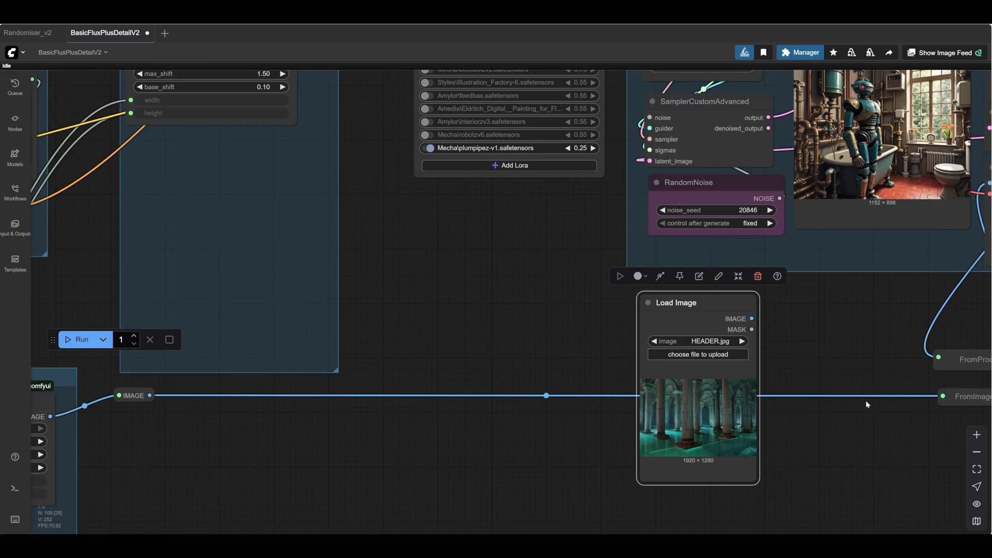
scroll(868, 403, "up", 3)
left_click_drag(869, 404, 590, 429)
left_click_drag(471, 467, 478, 446)
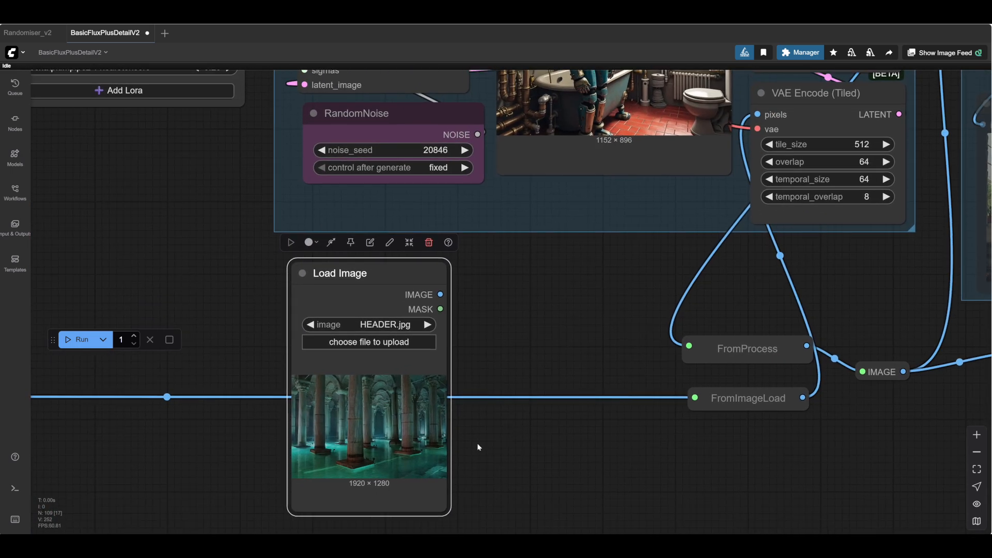
left_click_drag(445, 507, 640, 441)
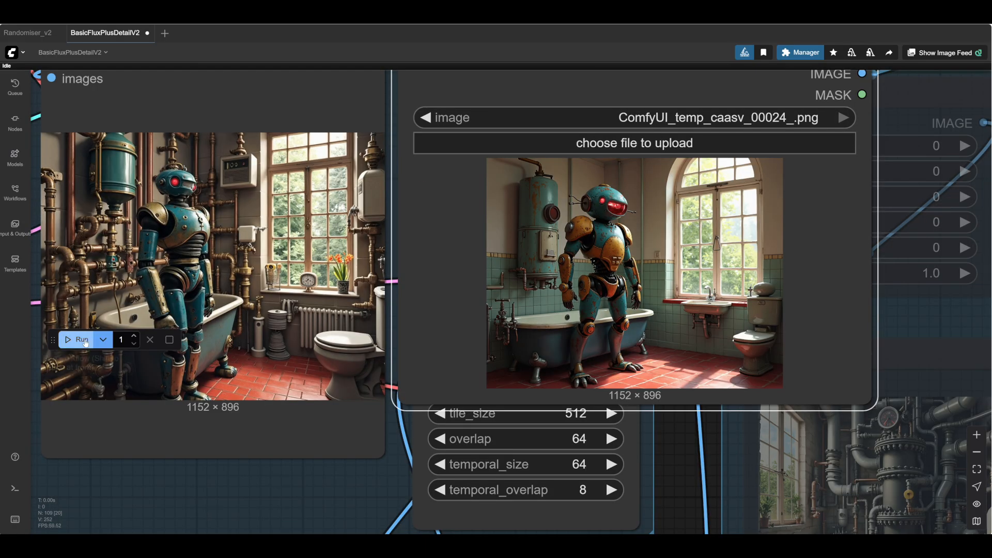
left_click(81, 341)
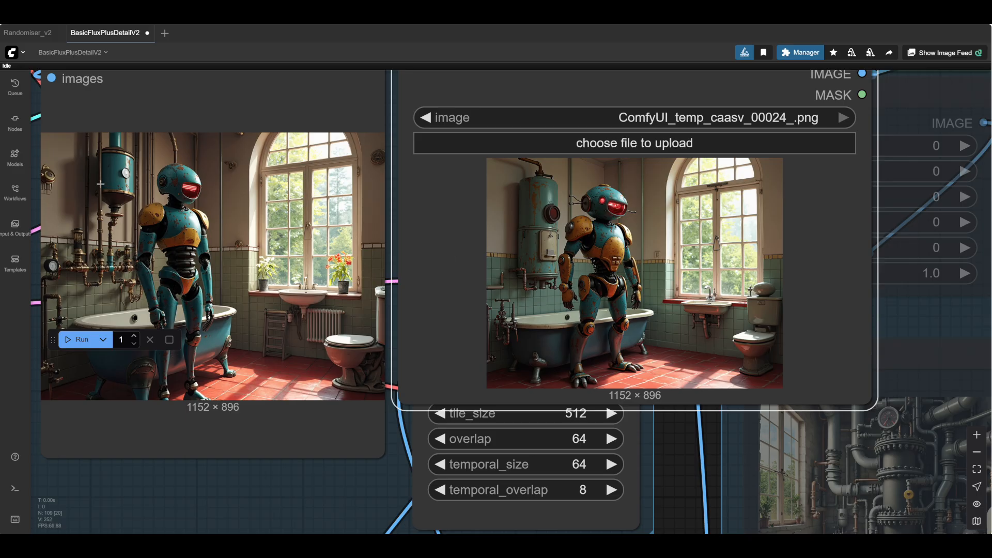
Set the plumpipez-v1 LoRA strength to 0.45 and generate the image again
left_click_drag(171, 492, 723, 468)
left_click(308, 278)
left_click(309, 278)
left_click(309, 278)
left_click(308, 278)
left_click_drag(347, 390, 141, 402)
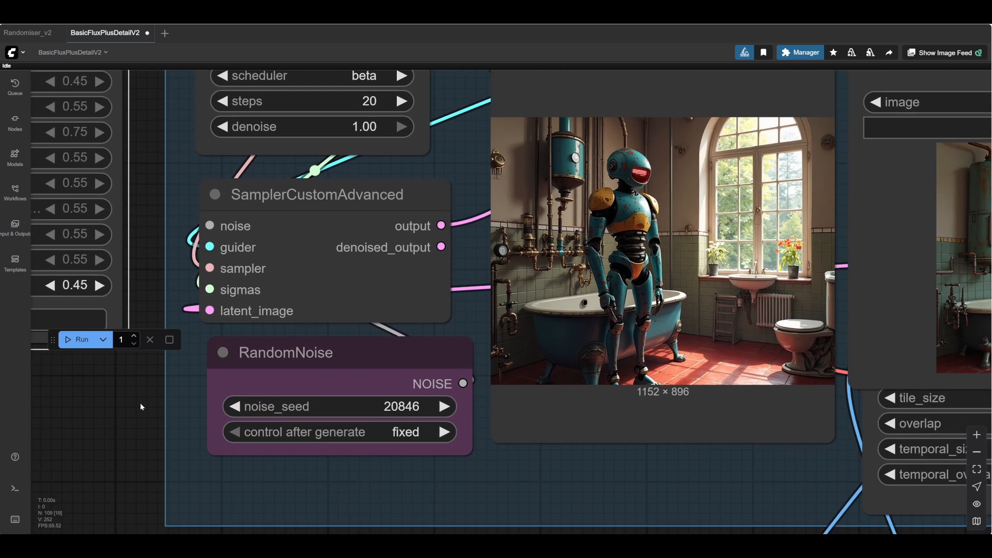
left_click_drag(686, 480, 327, 510)
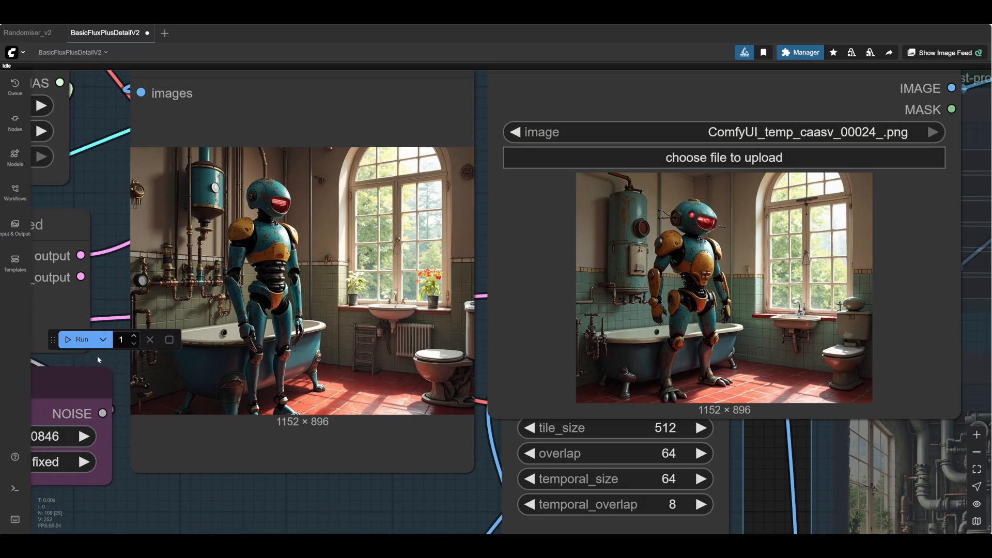
left_click(78, 339)
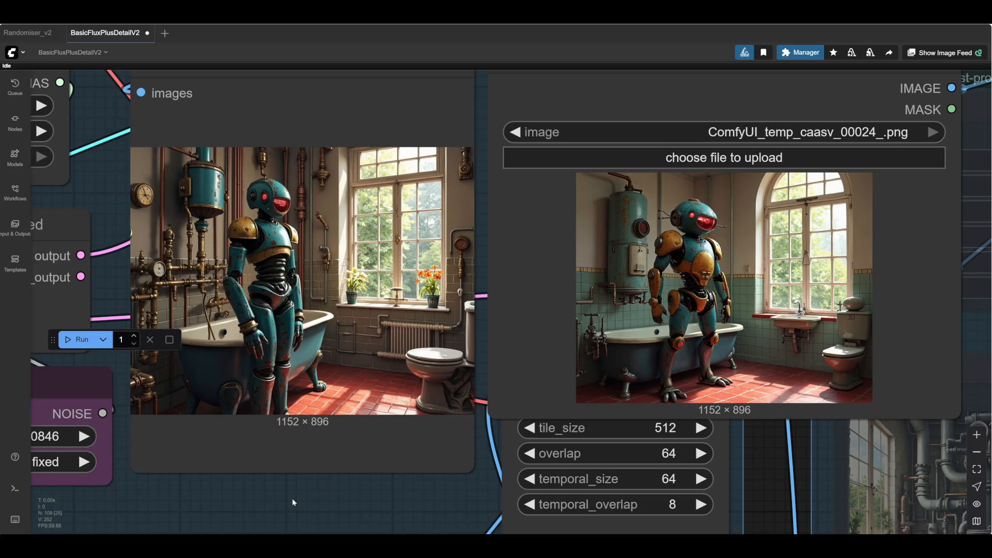
Raise the plumpipez-v1 LoRA strength well above 0.45
scroll(292, 500, "down", 3)
left_click_drag(232, 511, 614, 464)
left_click_drag(194, 430, 215, 434)
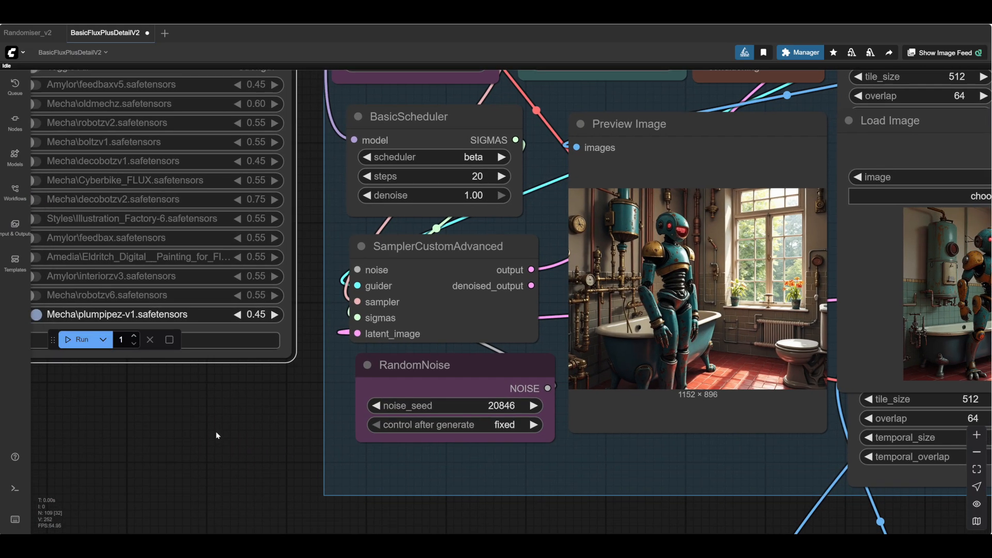
double_click(274, 314)
left_click(274, 314)
left_click(273, 315)
left_click(274, 314)
left_click(274, 314)
left_click(274, 314)
left_click(274, 314)
left_click(274, 314)
left_click(274, 315)
Generate the image with the raised LoRA strength and inspect its pipework up close against the baseline image
scroll(273, 314, "right", 6)
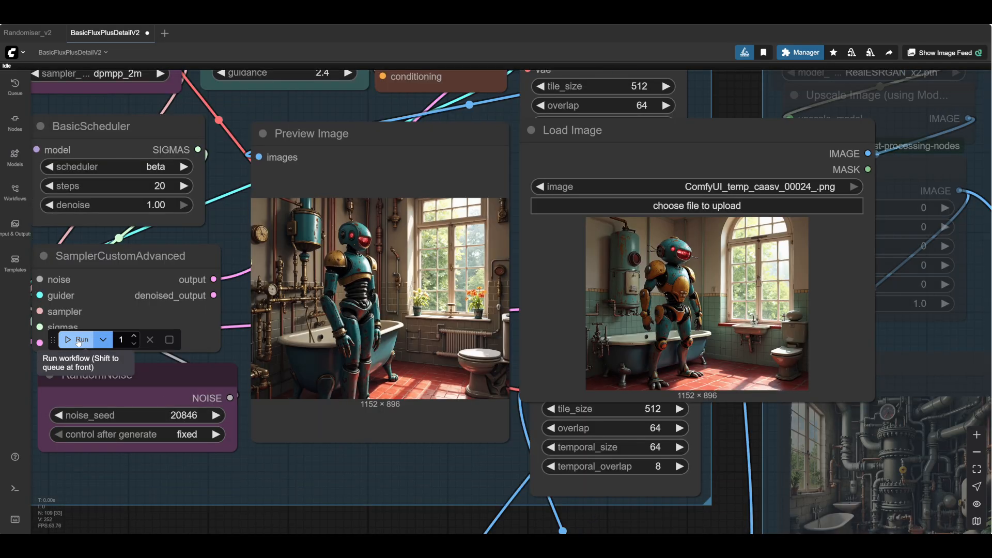
left_click(79, 342)
scroll(364, 448, "up", 5)
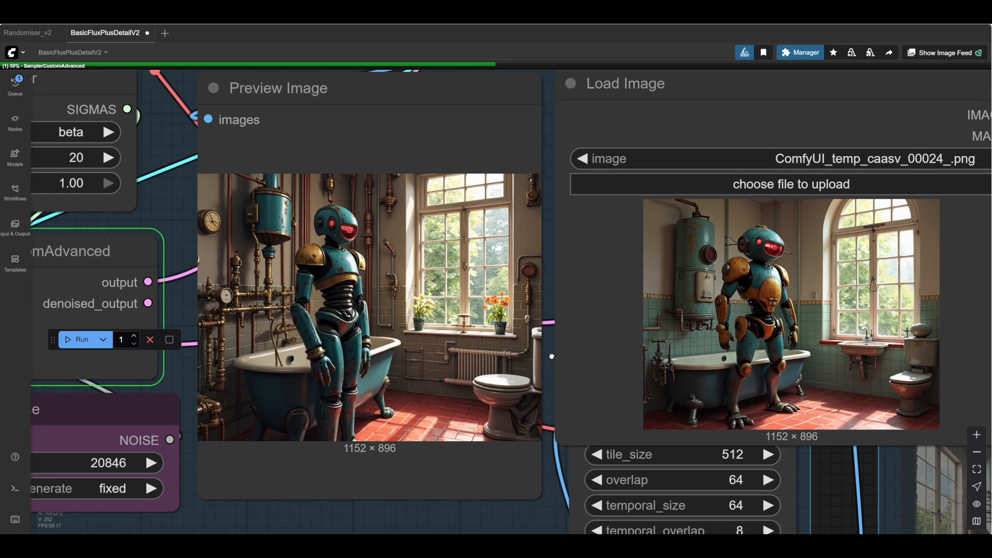
left_click_drag(551, 356, 528, 357)
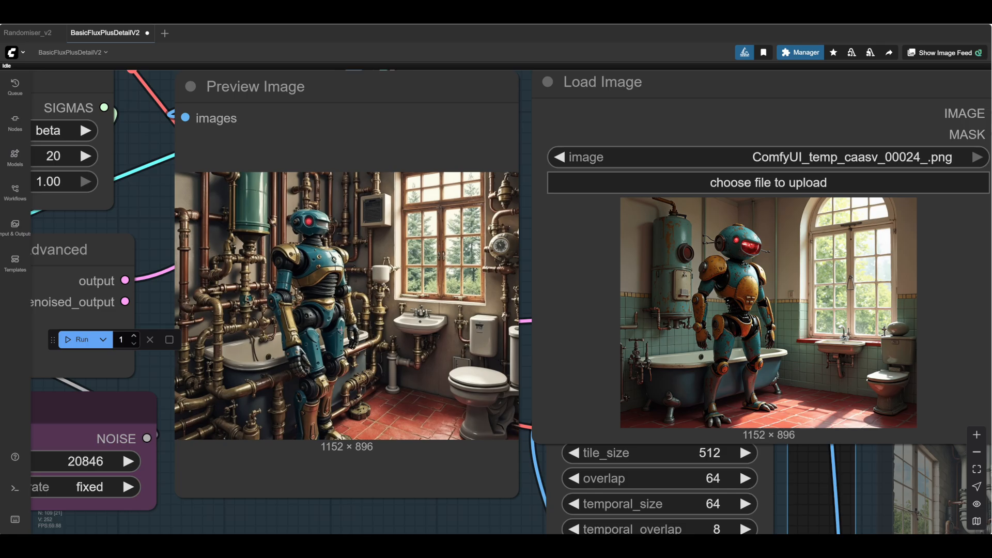
left_click_drag(265, 527, 340, 481)
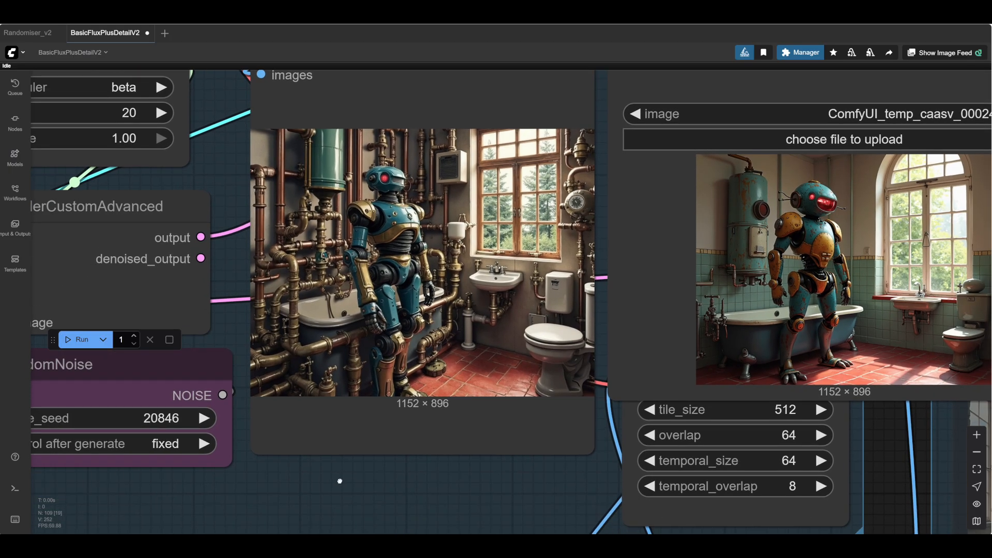
scroll(407, 278, "up", 2)
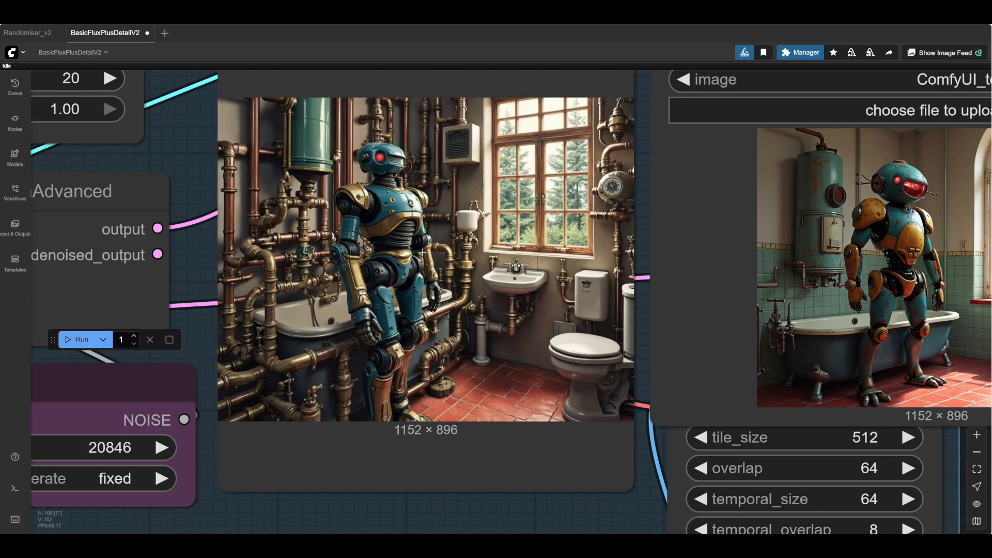
scroll(386, 298, "up", 2)
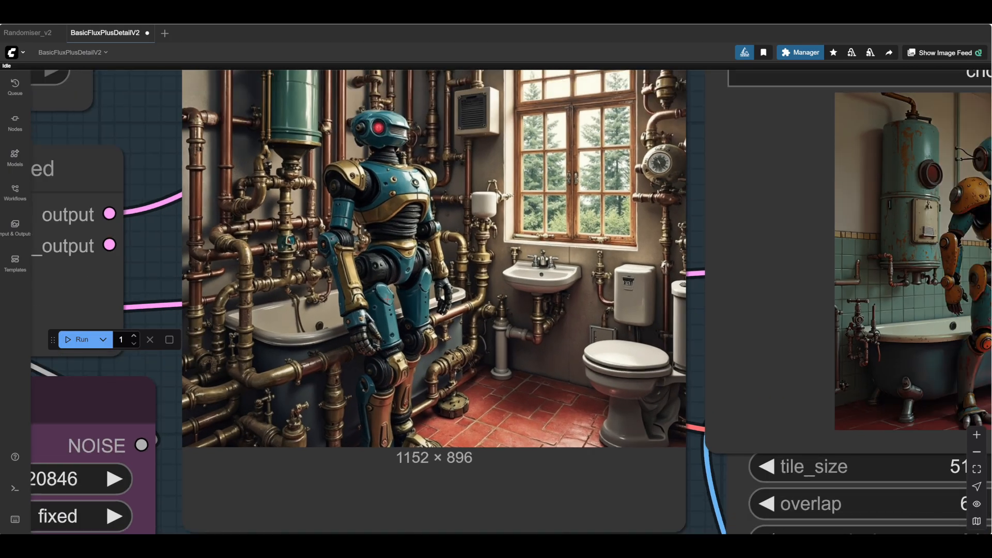
scroll(386, 297, "down", 1)
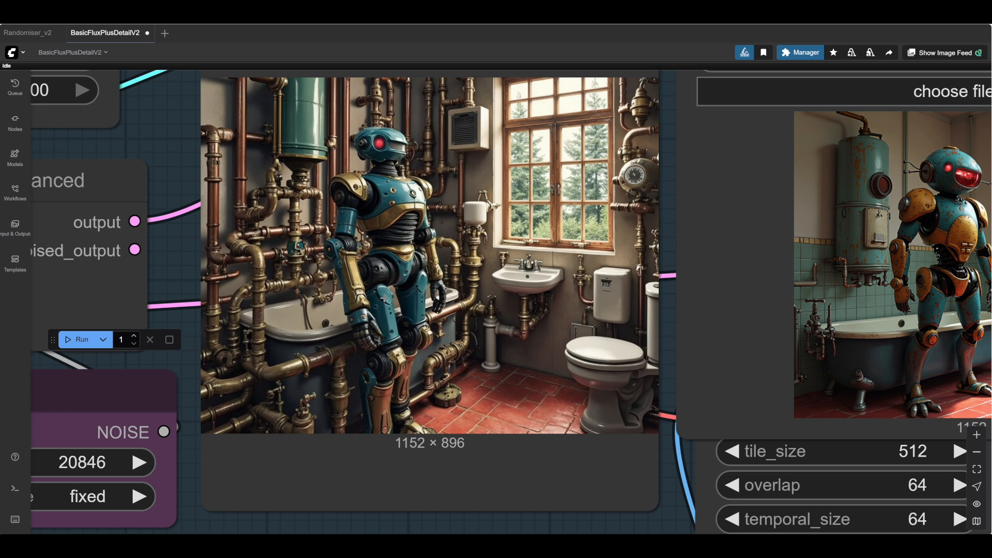
scroll(441, 221, "down", 1)
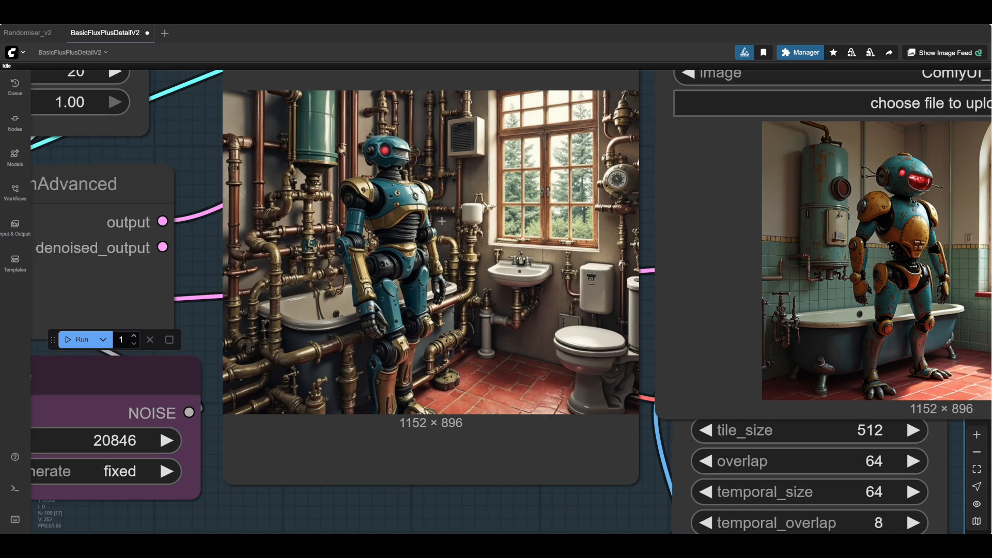
Examine the robot, bath, sink and surrounding pipework in the preview image up close and compare it with the baseline image
scroll(442, 221, "up", 6)
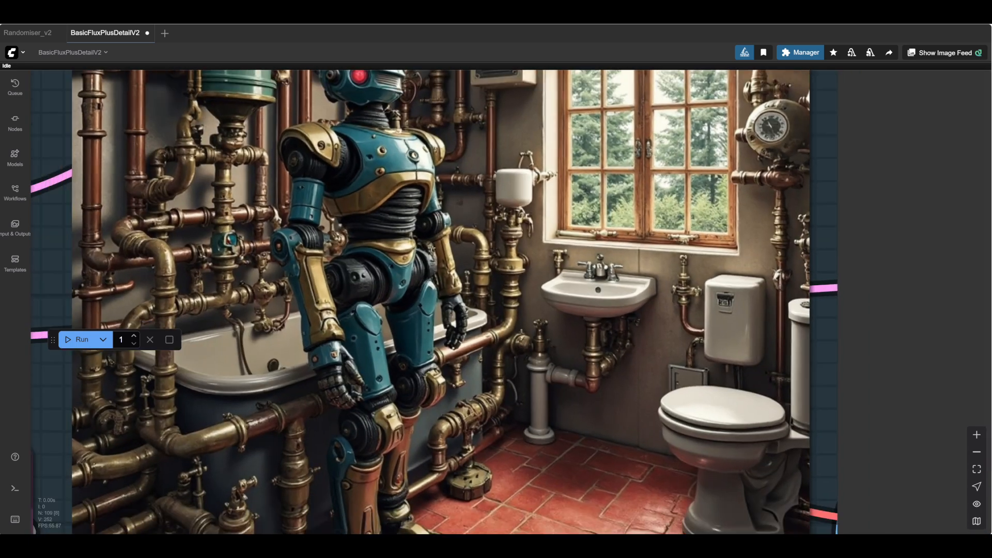
scroll(419, 248, "down", 5)
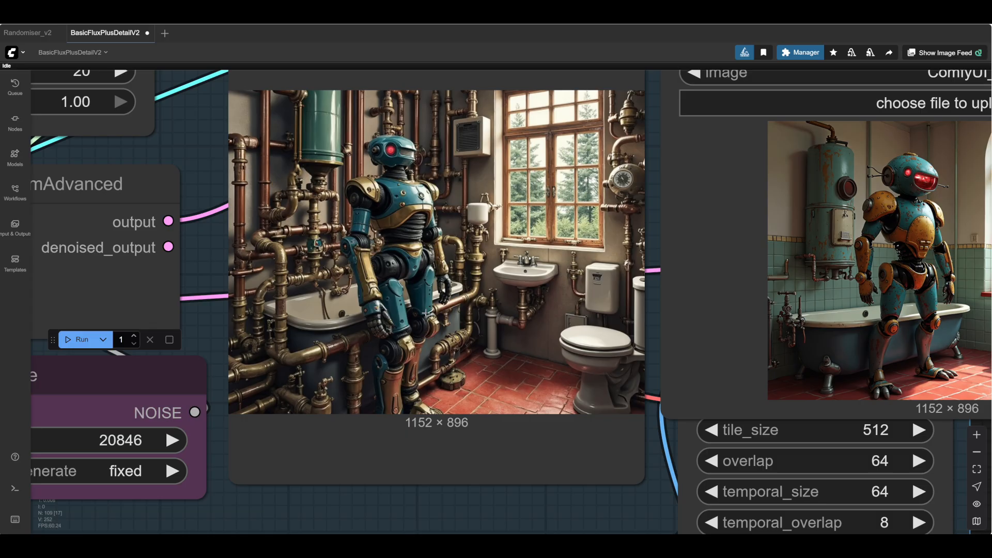
scroll(443, 279, "up", 4)
scroll(425, 314, "down", 4)
scroll(425, 313, "down", 4)
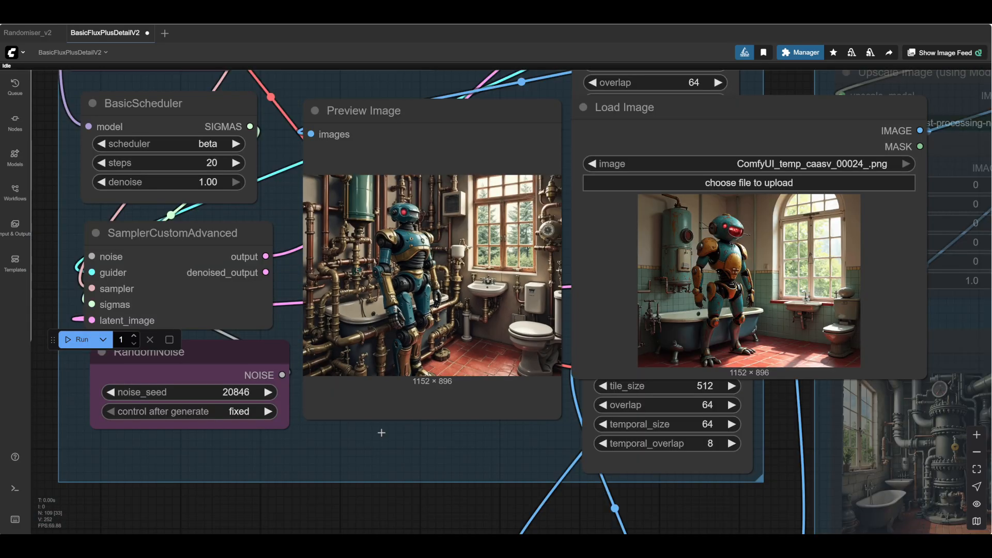
Raise the plumpipez-v1 LoRA strength further in the LoRA loader and generate the image again
left_click_drag(341, 460, 643, 468)
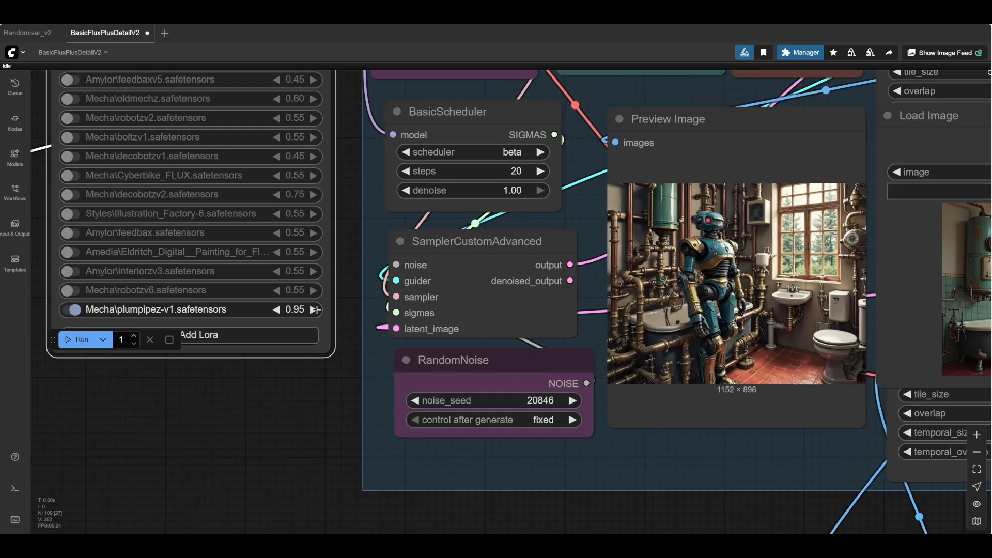
left_click(314, 310)
left_click(313, 309)
left_click_drag(696, 437, 322, 480)
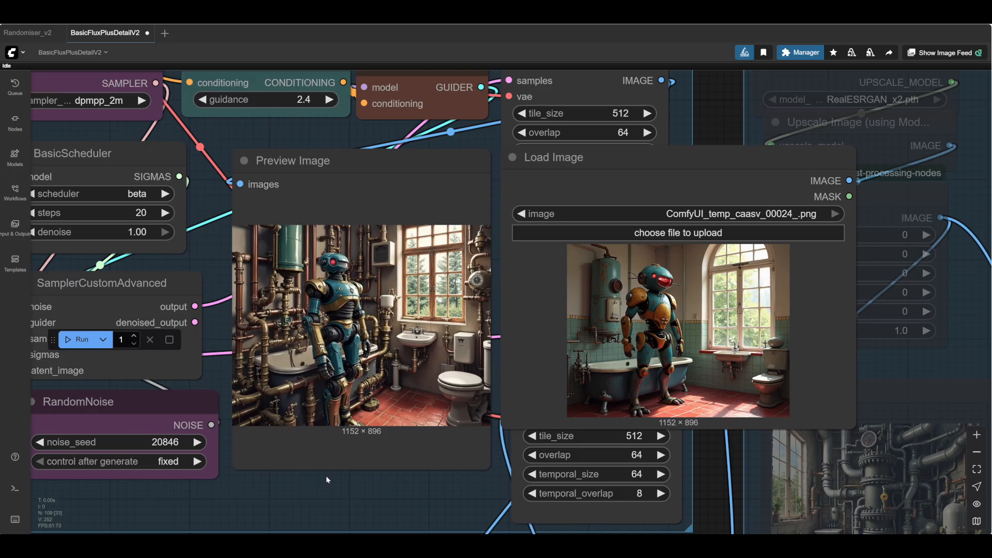
scroll(324, 478, "up", 2)
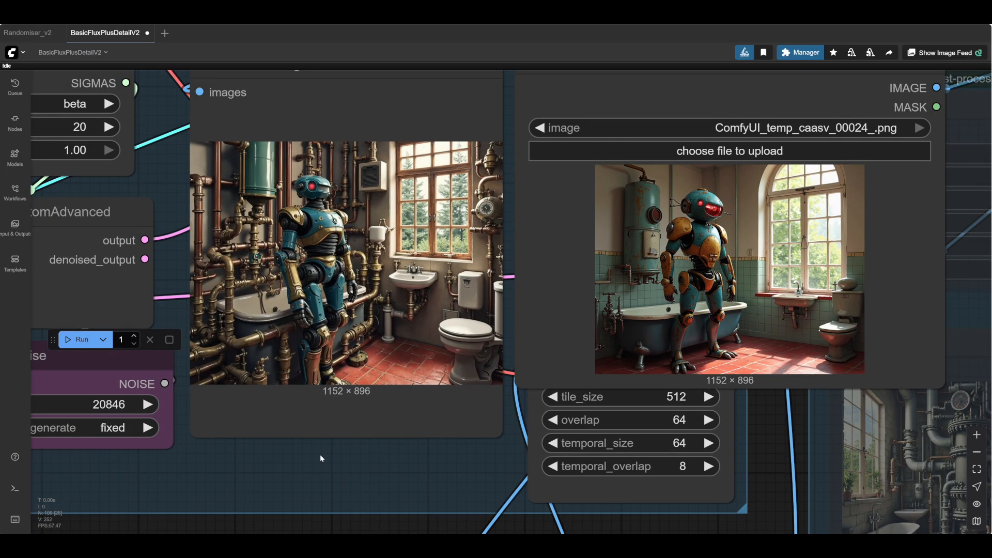
left_click_drag(320, 454, 303, 456)
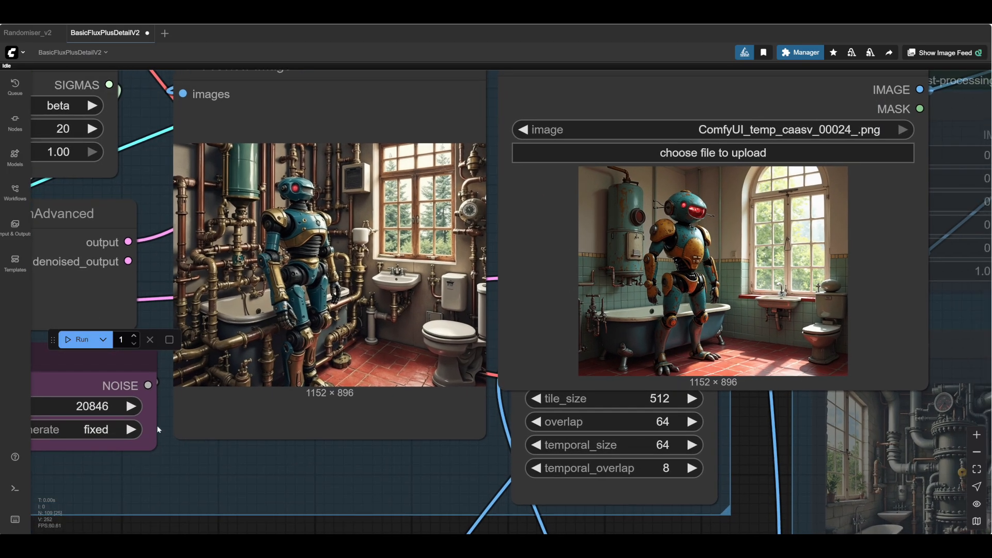
left_click(79, 340)
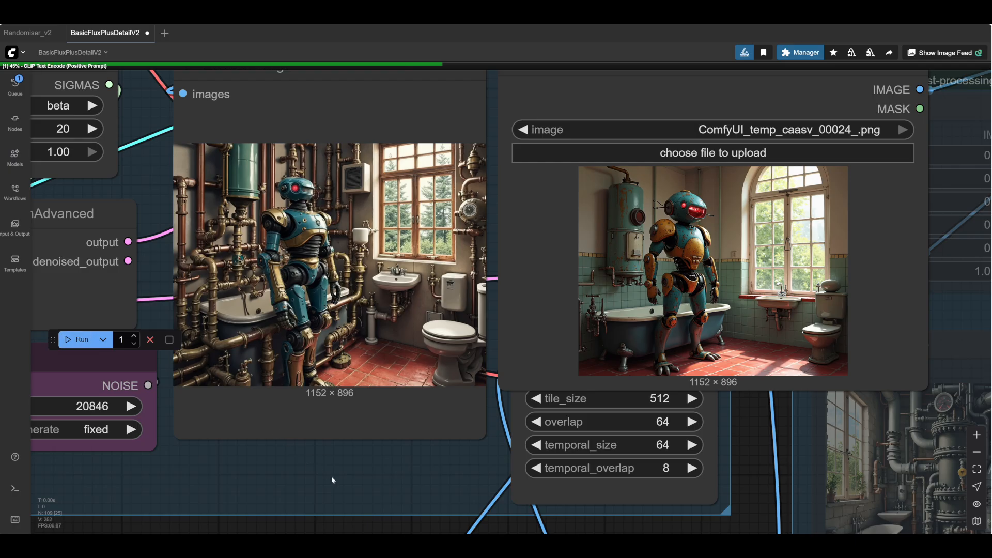
Inspect the pipes, sinks and robot in the newly generated image up close against the baseline image without the LoRA effect
left_click_drag(350, 473, 323, 486)
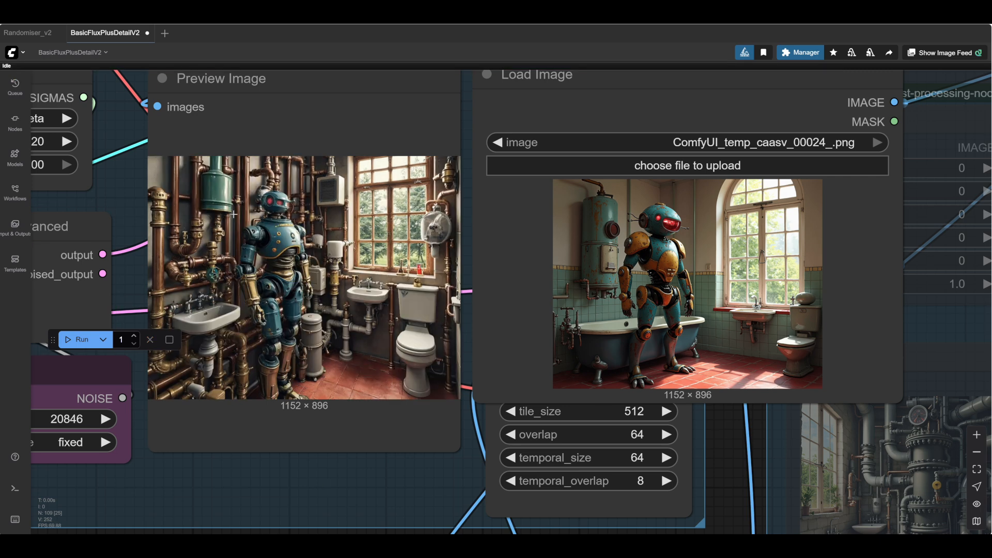
scroll(248, 255, "up", 4)
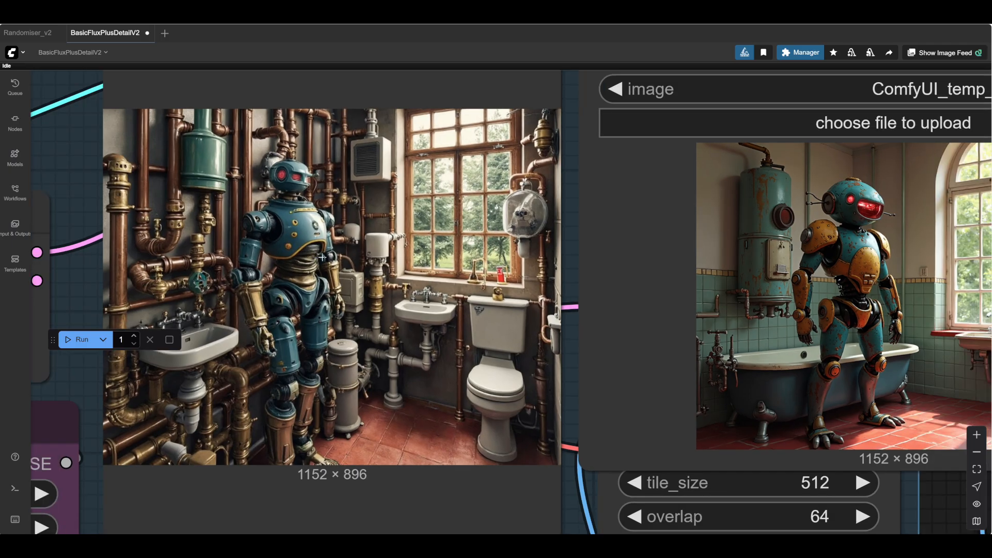
scroll(389, 266, "down", 4)
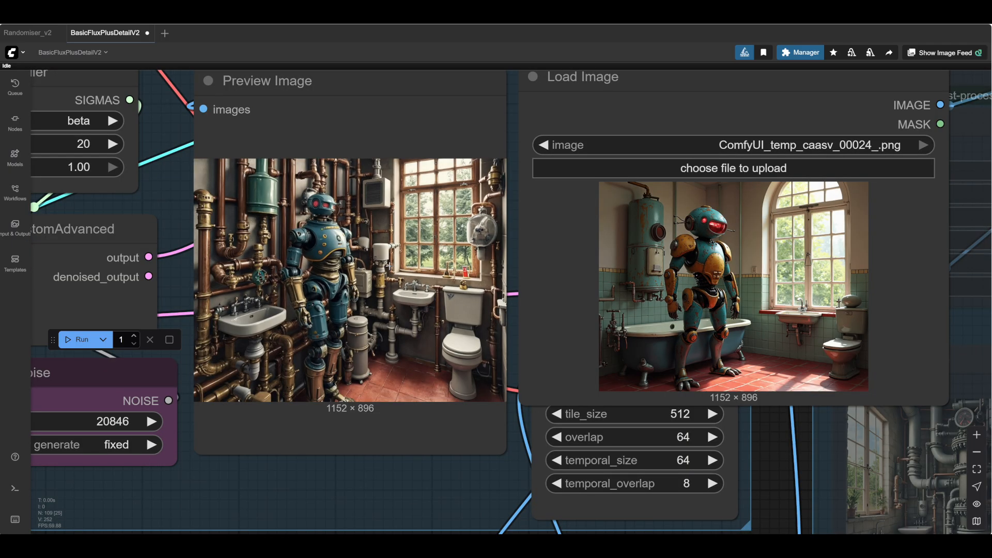
left_click_drag(336, 489, 316, 507)
scroll(142, 224, "up", 3)
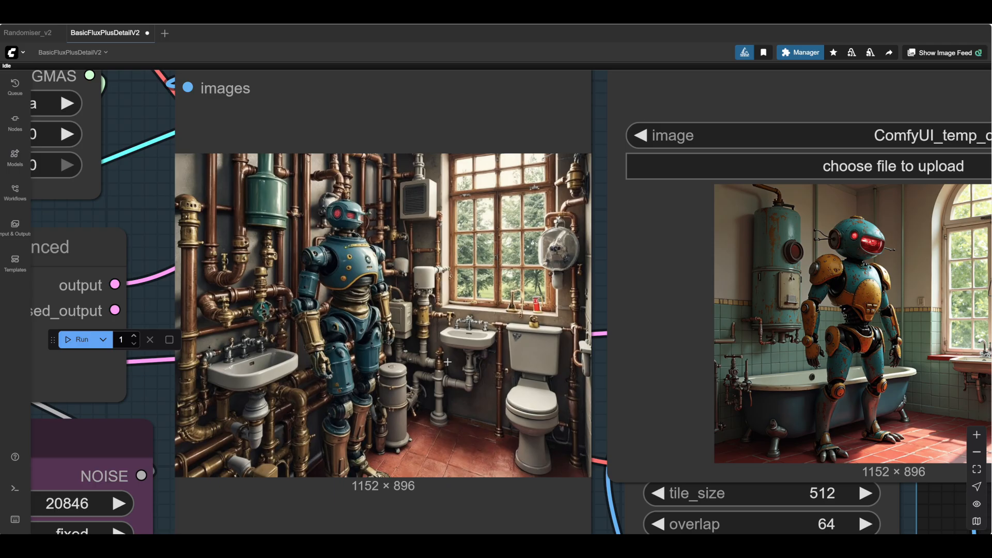
scroll(368, 258, "up", 3)
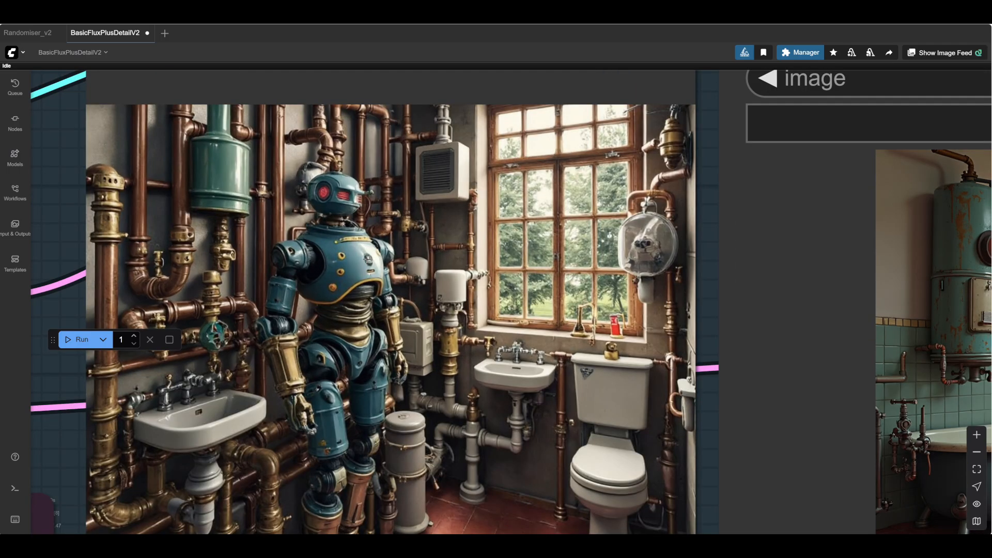
scroll(368, 259, "down", 5)
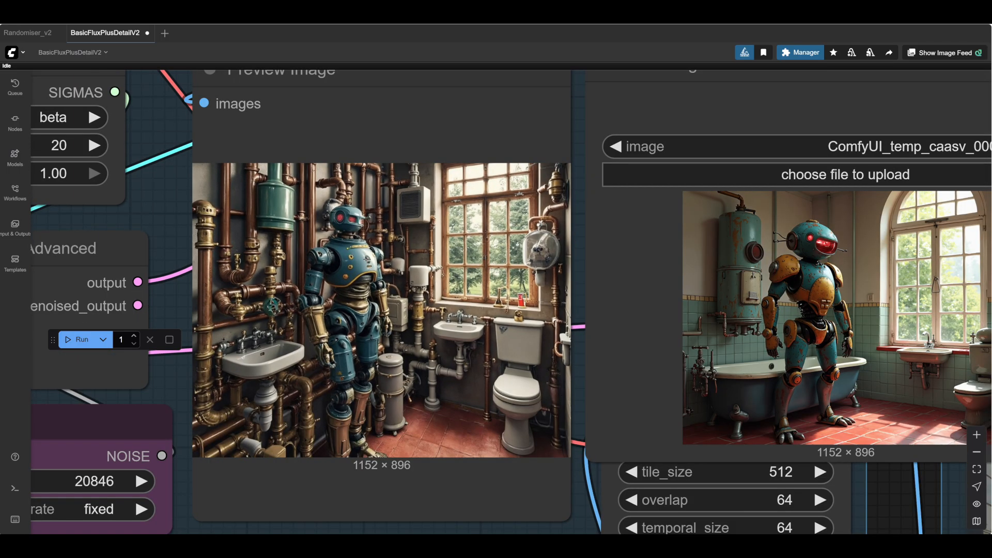
scroll(432, 195, "down", 2)
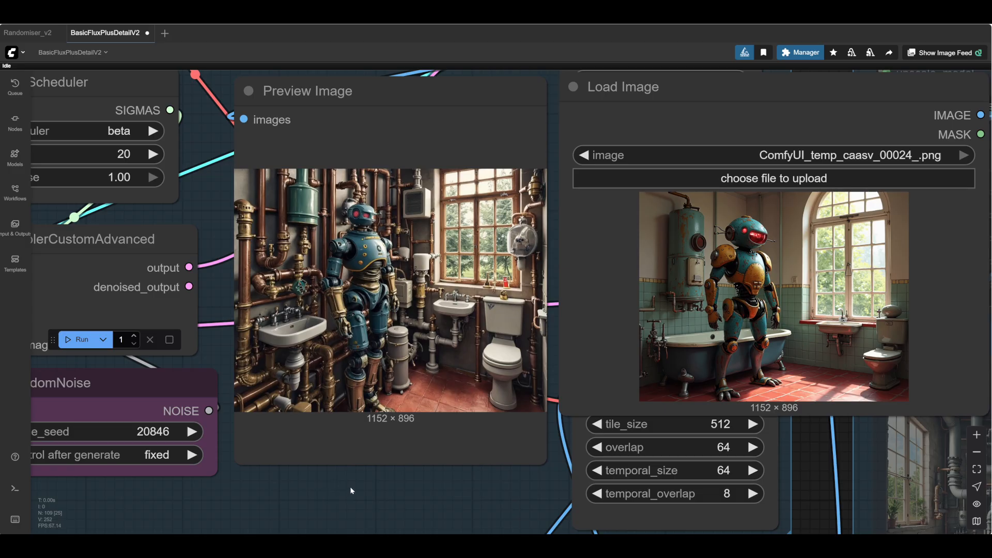
left_click_drag(338, 498, 379, 535)
scroll(406, 507, "up", 2)
scroll(388, 500, "up", 2)
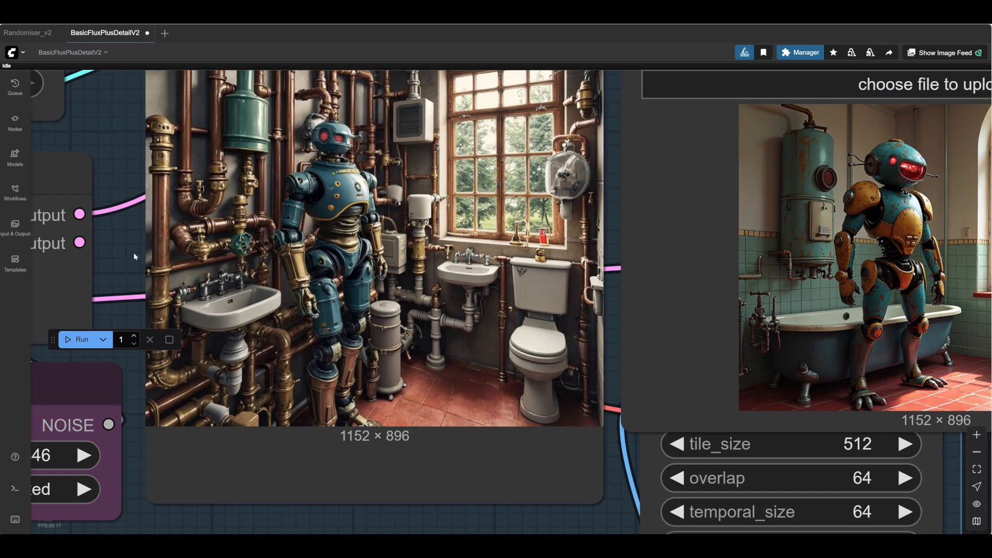
left_click_drag(127, 252, 122, 269)
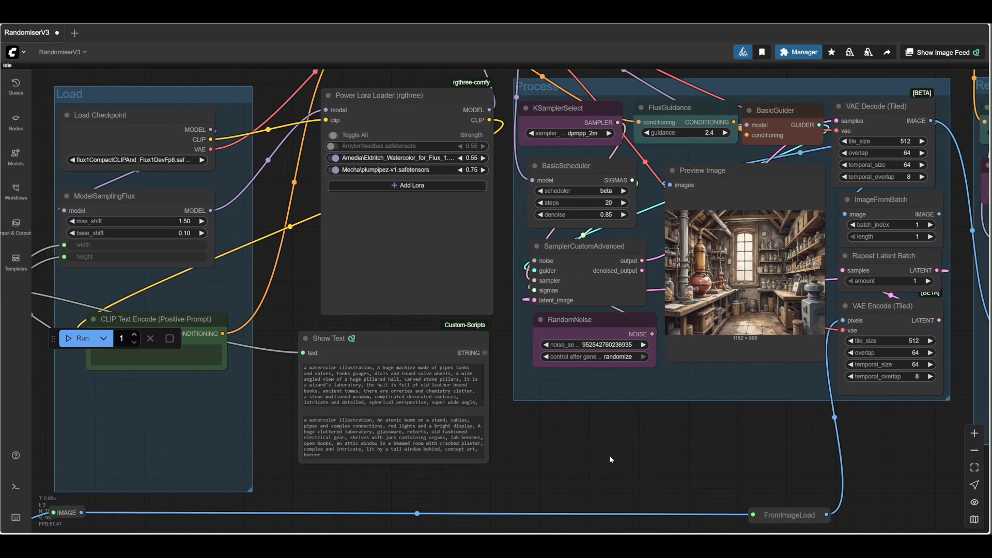
Examine the RandomImage group of the RandomiserV3 workflow, with its nine Load Image nodes, Image Batch Multi, ImageFromBatch and Random Number nodes
scroll(609, 455, "down", 3)
left_click_drag(610, 455, 811, 392)
left_click_drag(466, 495, 859, 301)
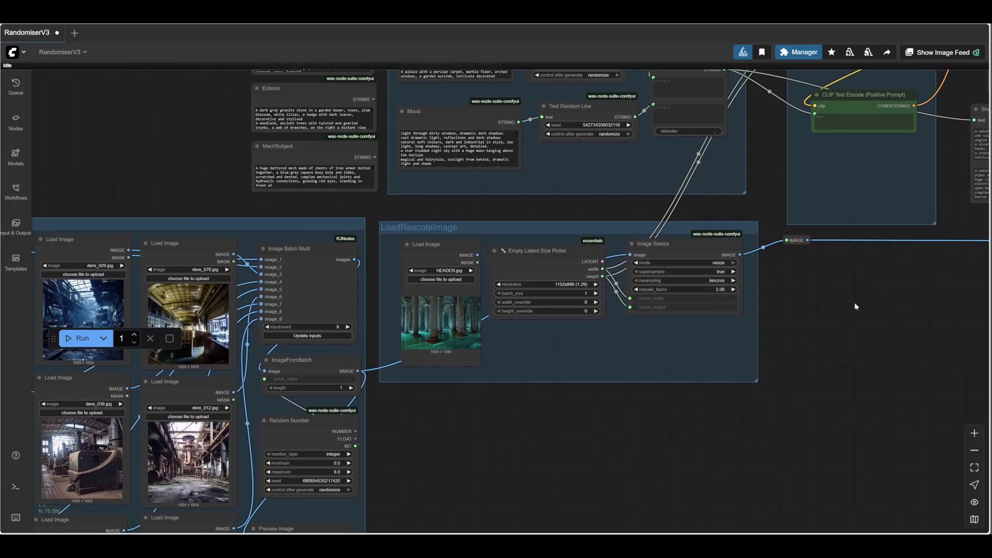
left_click_drag(522, 438, 785, 295)
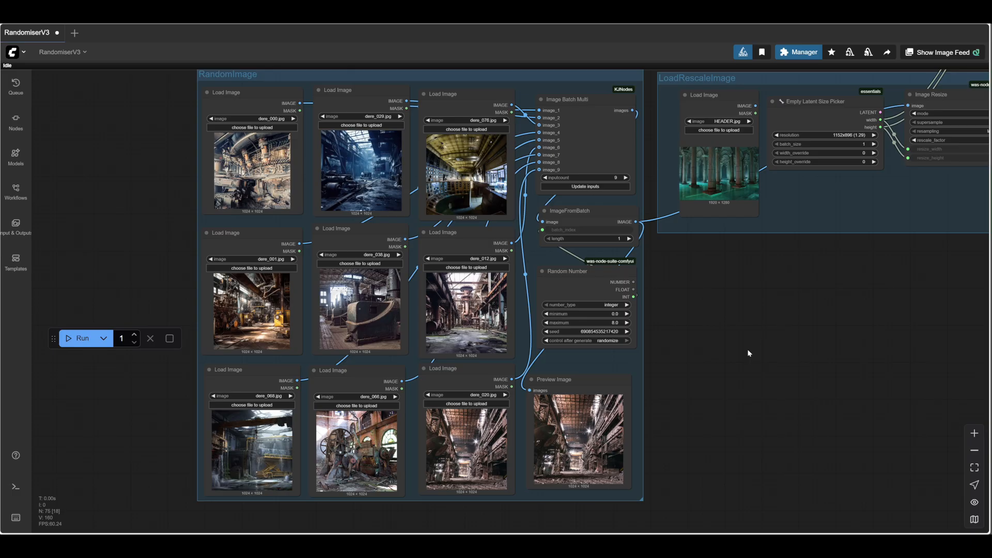
scroll(747, 350, "up", 2)
left_click_drag(712, 358, 751, 346)
scroll(742, 350, "down", 1)
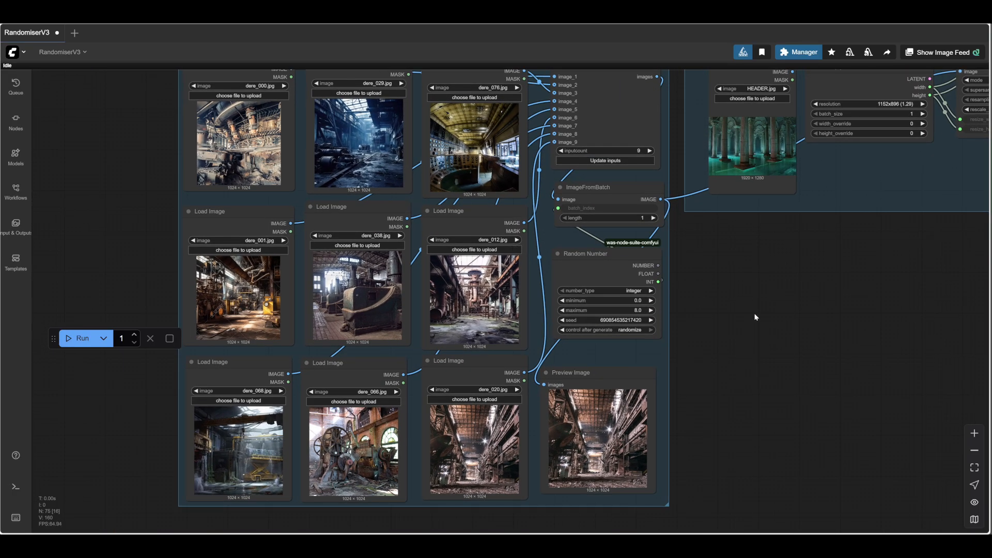
left_click_drag(811, 324, 724, 346)
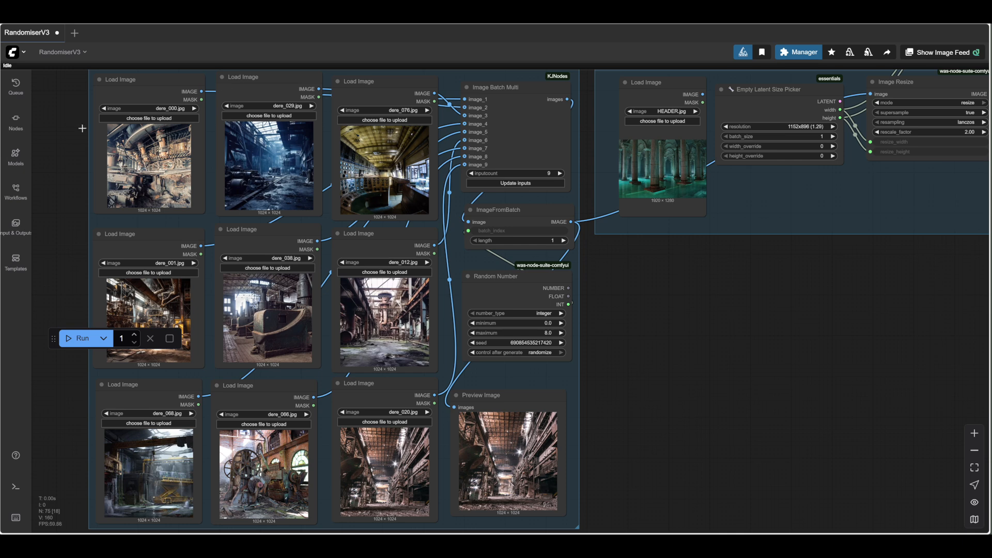
left_click_drag(791, 372, 804, 365)
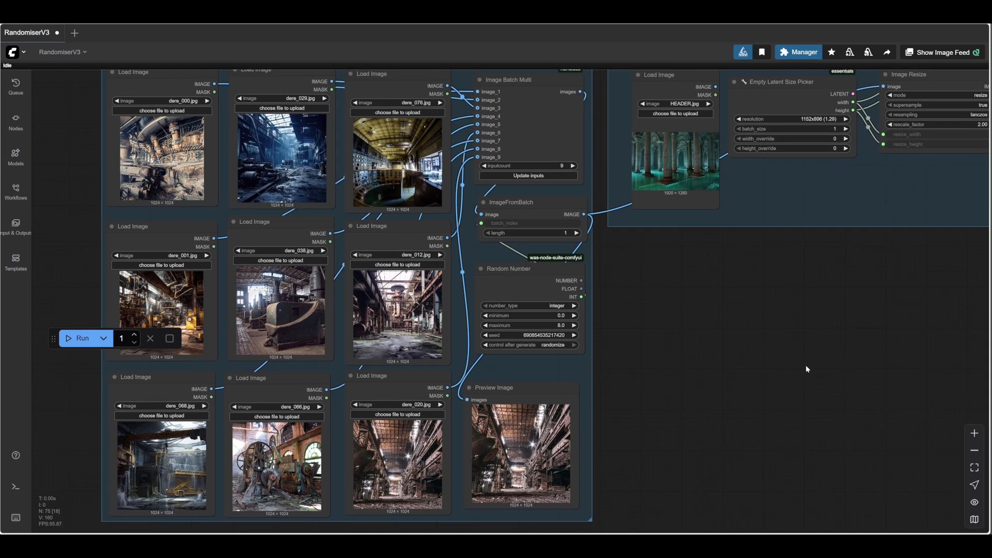
left_click_drag(703, 362, 694, 362)
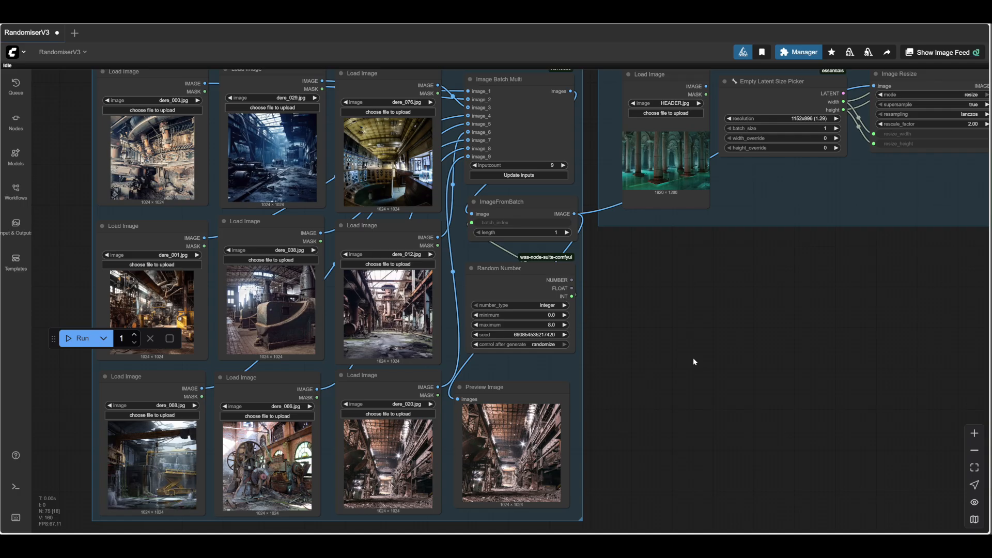
left_click_drag(688, 362, 675, 365)
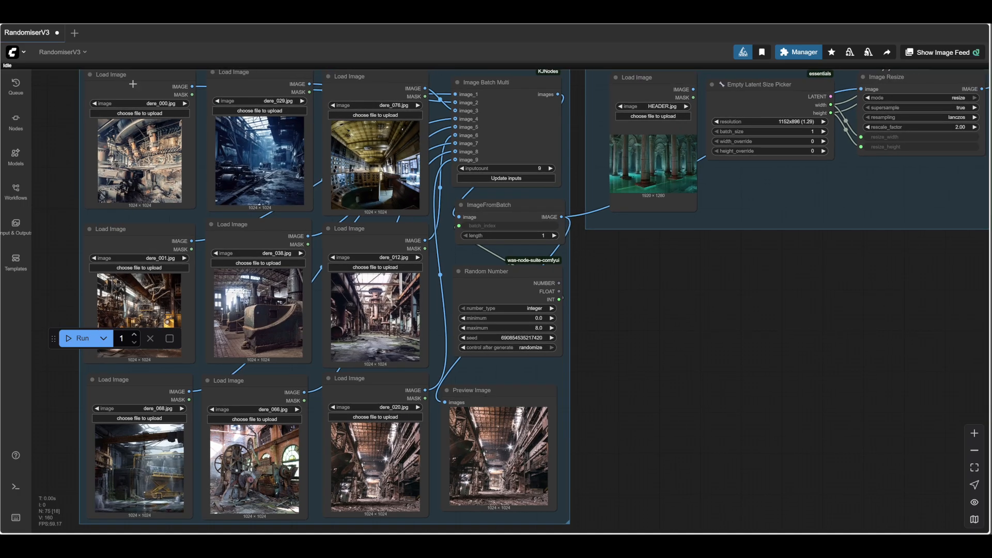
left_click_drag(784, 346, 698, 344)
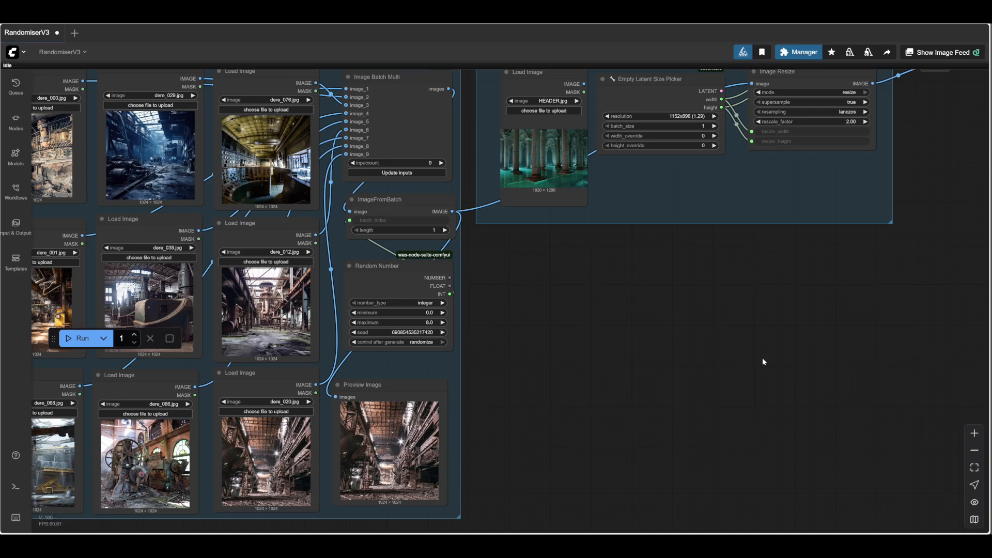
Follow the workflow through the LoadRescaleImage group to the RandomPromptBuilder group and examine how its text nodes feed the positive prompt
left_click_drag(762, 357, 550, 390)
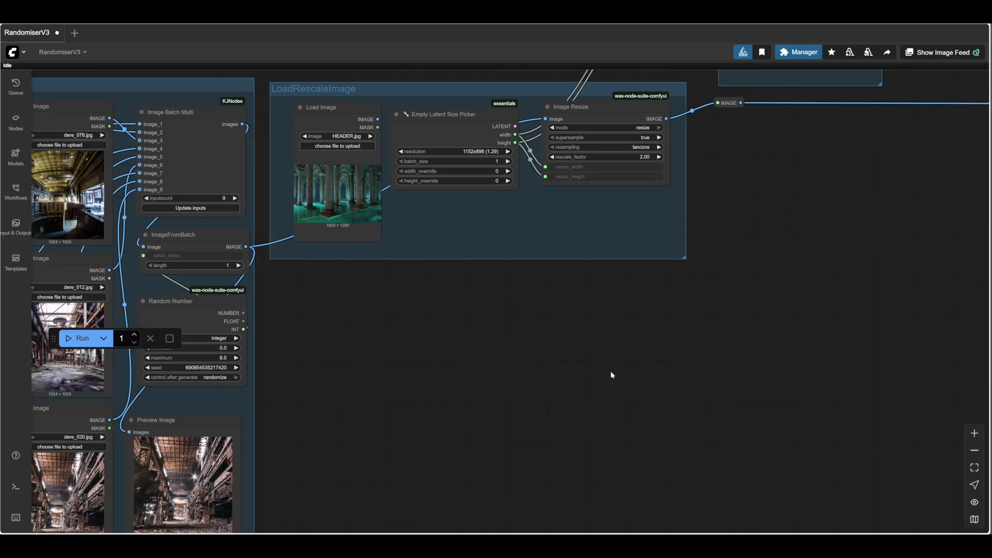
scroll(612, 370, "down", 2)
scroll(619, 372, "up", 8)
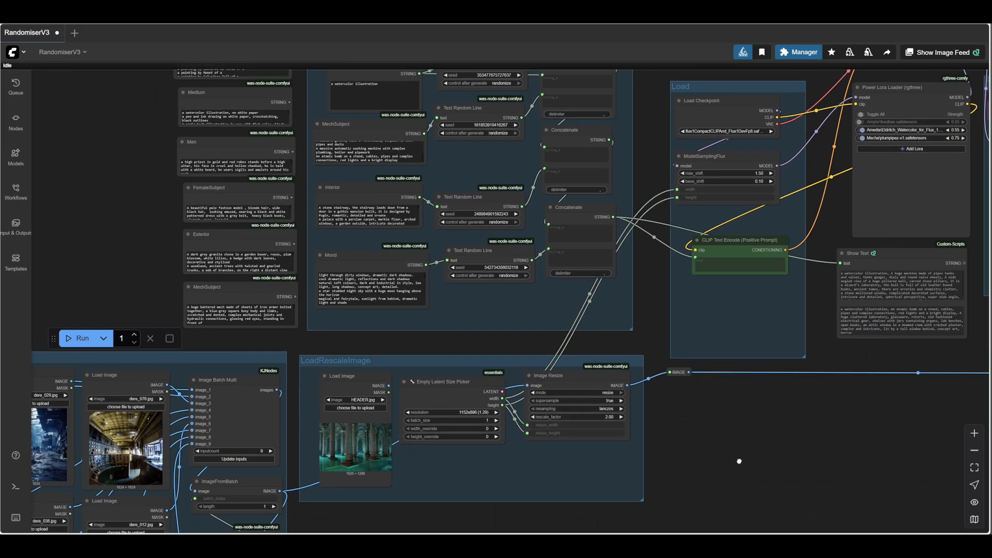
left_click_drag(738, 461, 729, 468)
scroll(646, 281, "up", 4)
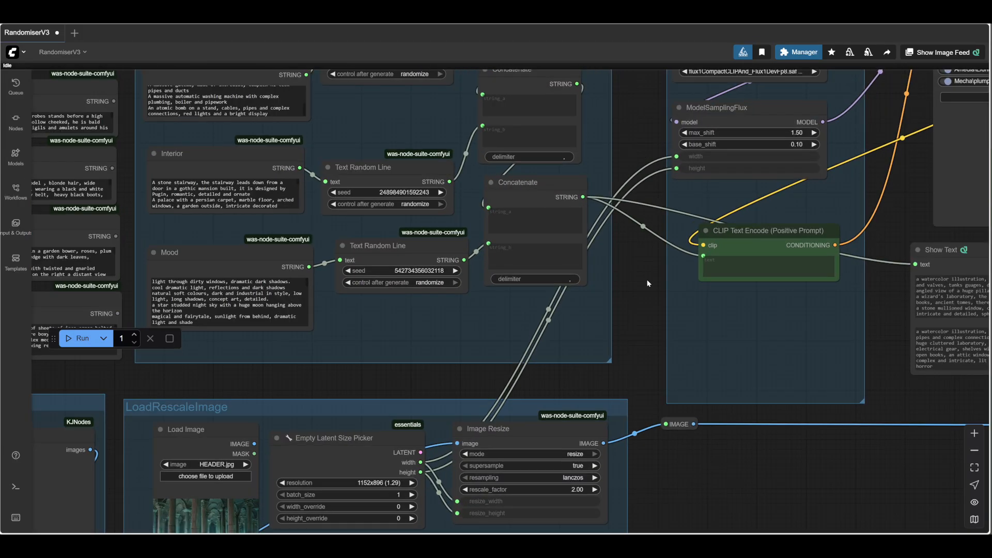
left_click_drag(646, 268, 661, 378)
scroll(646, 223, "up", 1)
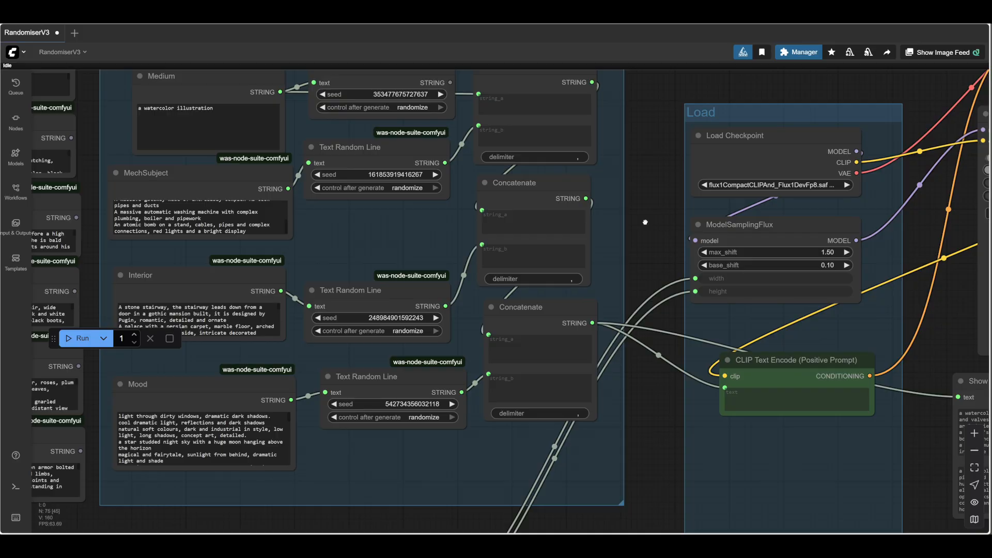
left_click_drag(645, 222, 657, 257)
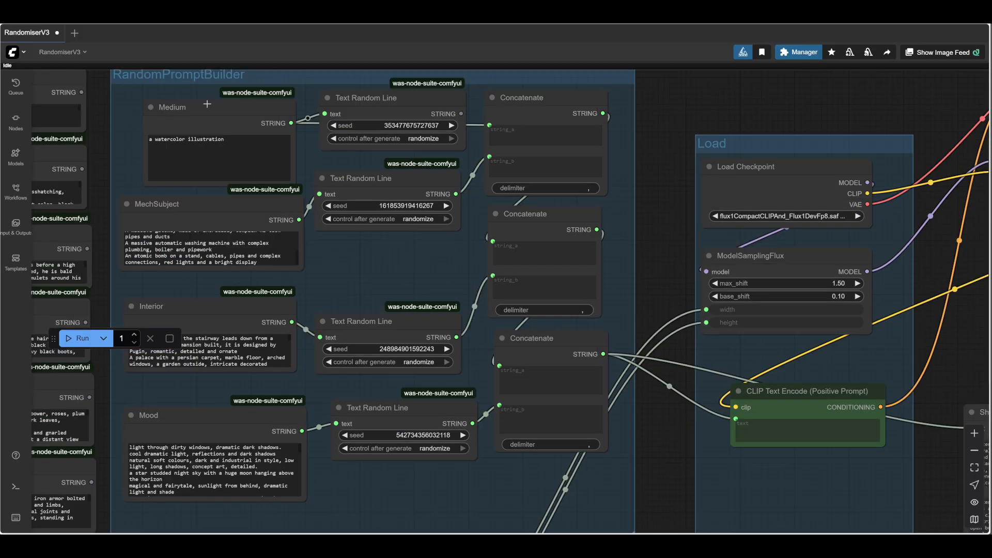
Move the Medium node slightly away from its Text Random Line node, and temporarily enlarge the MechSubject node to read all its prompts
left_click_drag(207, 107, 198, 104)
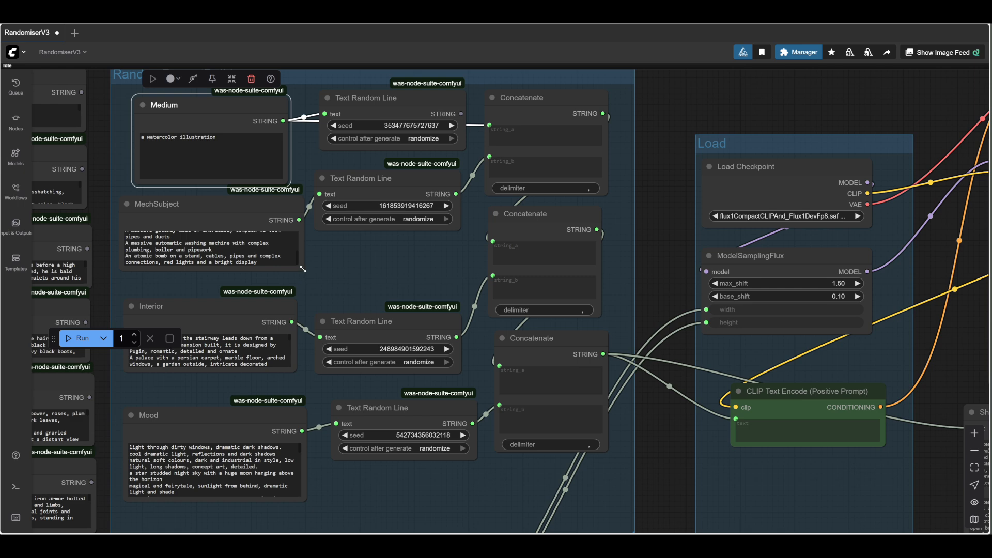
left_click_drag(303, 270, 313, 326)
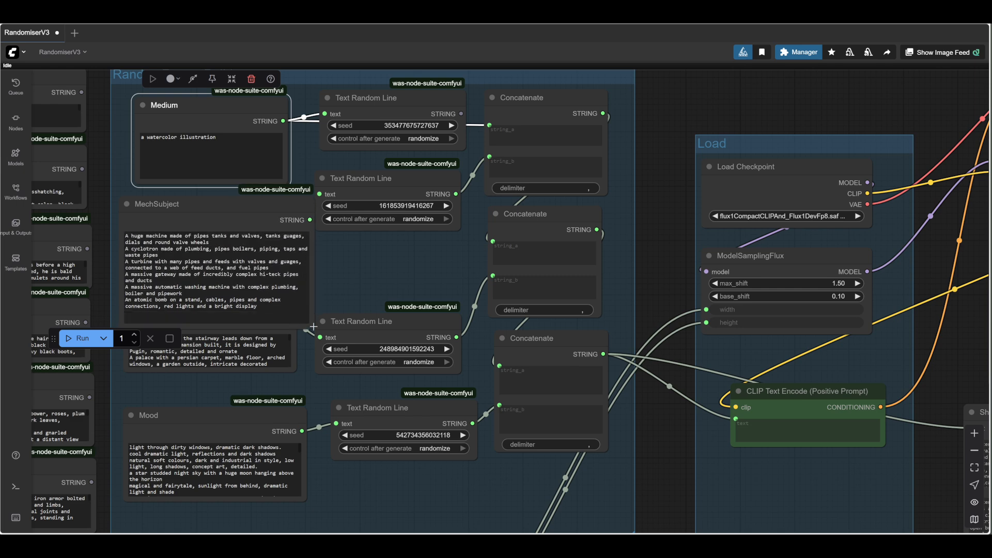
scroll(239, 270, "up", 2)
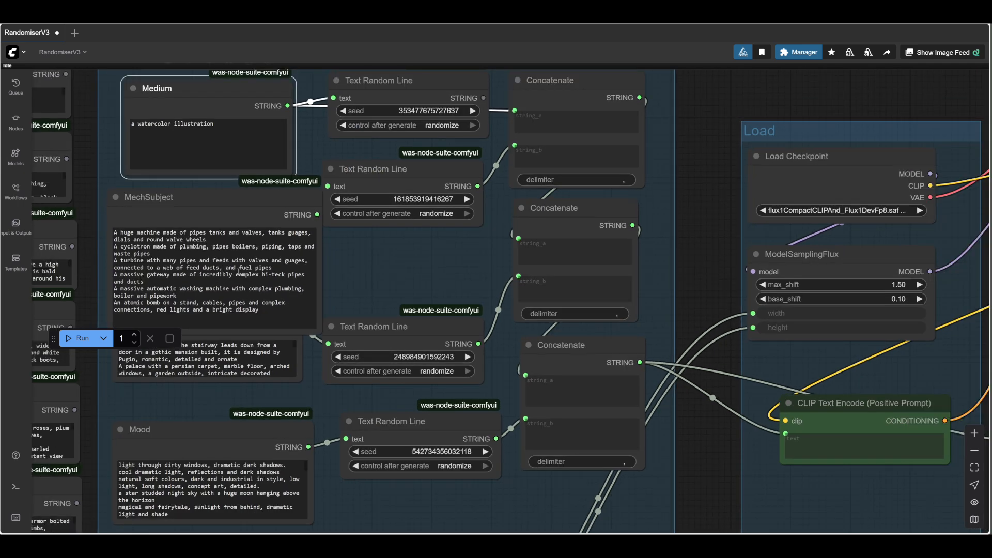
scroll(239, 270, "down", 2)
left_click_drag(302, 322, 297, 283)
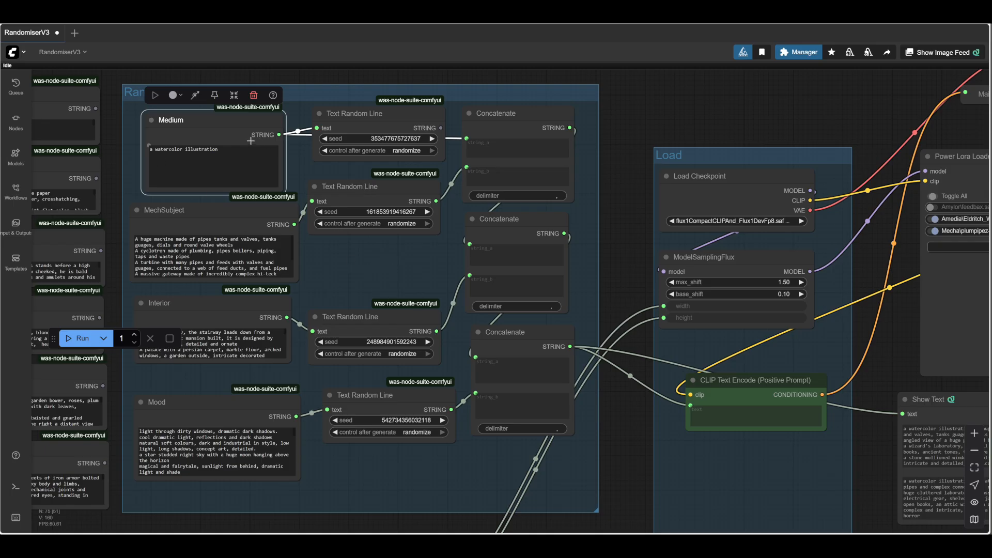
left_click_drag(392, 260, 418, 152)
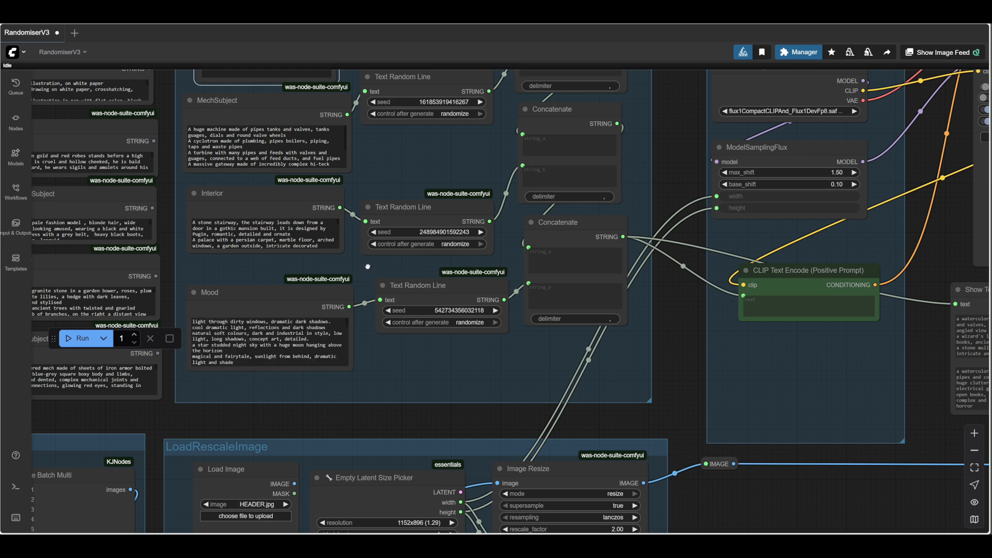
Read through all the prompt lines in the Interior text node of the RandomPromptBuilder group
left_click_drag(367, 266, 376, 299)
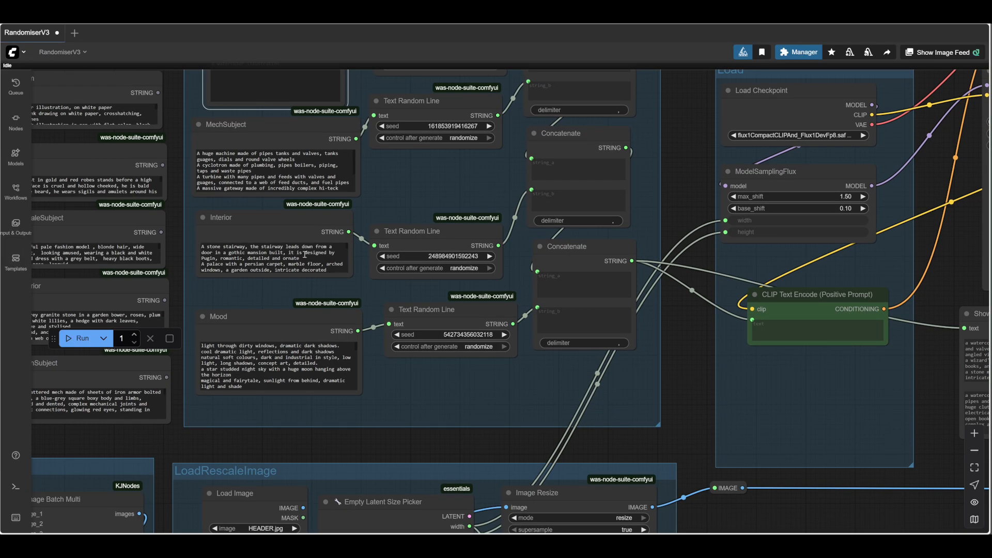
scroll(305, 255, "down", 5)
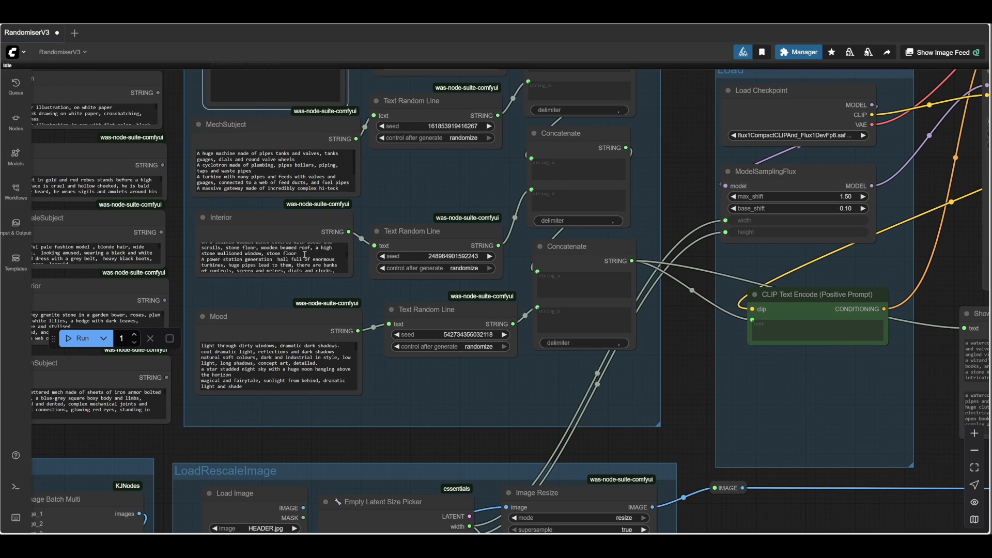
scroll(305, 254, "down", 6)
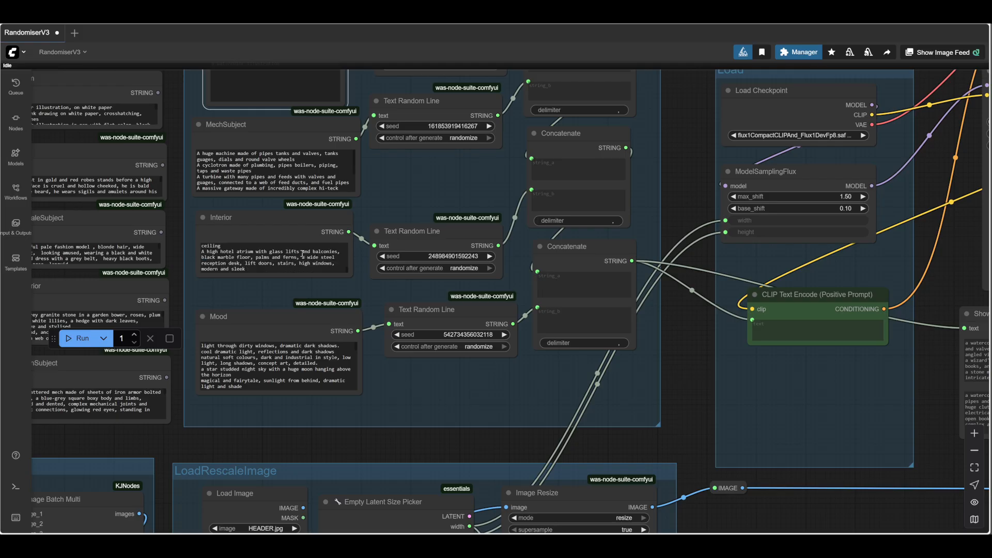
scroll(258, 255, "down", 8)
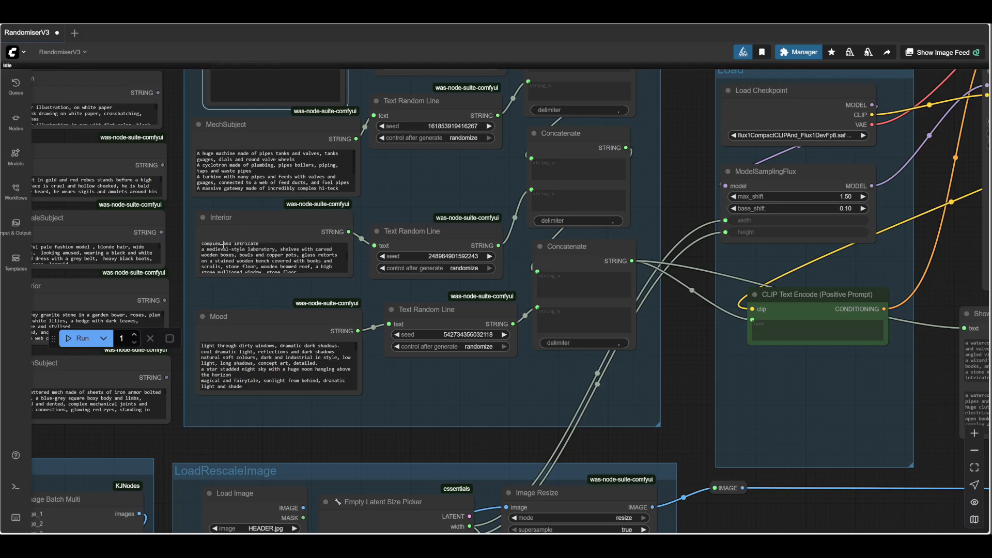
scroll(296, 256, "down", 4)
scroll(295, 256, "down", 4)
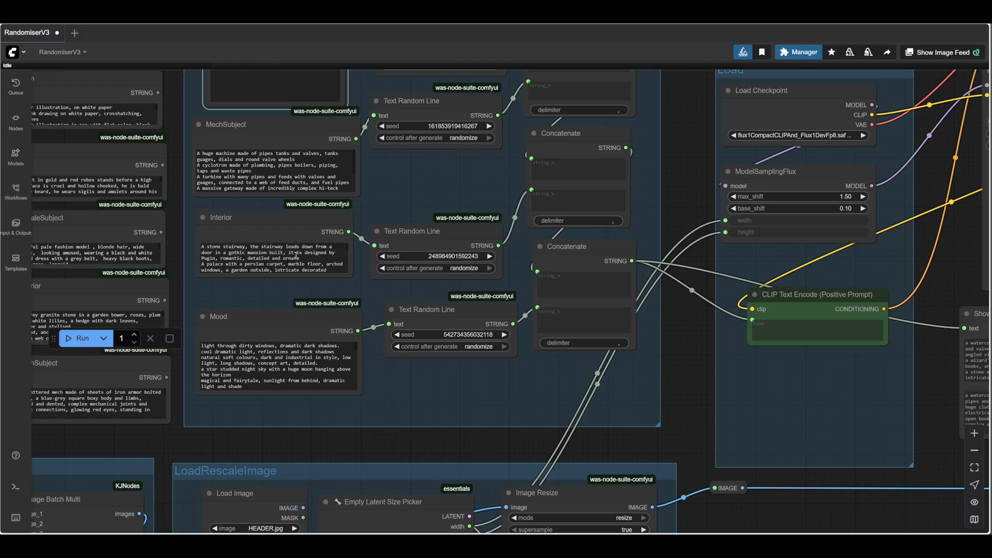
scroll(296, 255, "down", 10)
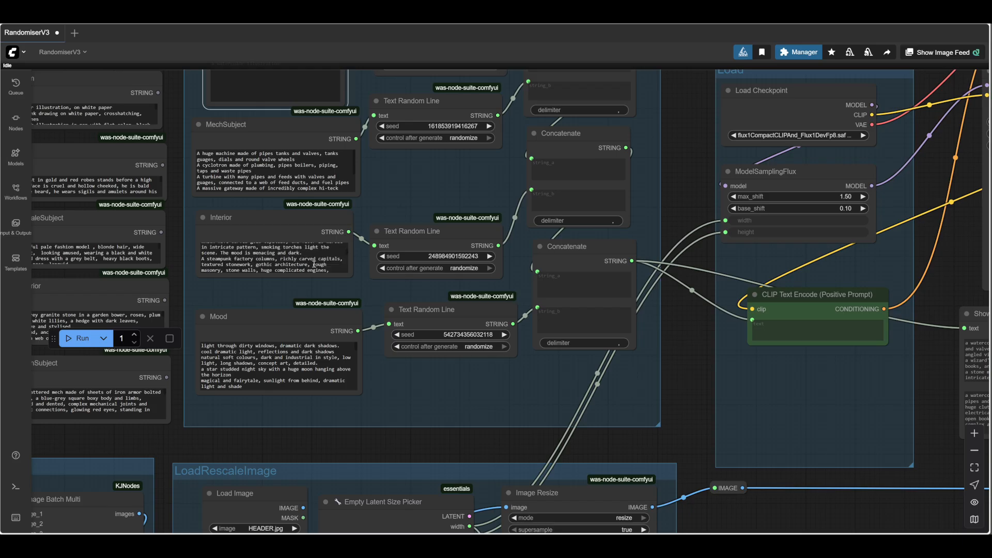
scroll(309, 253, "down", 10)
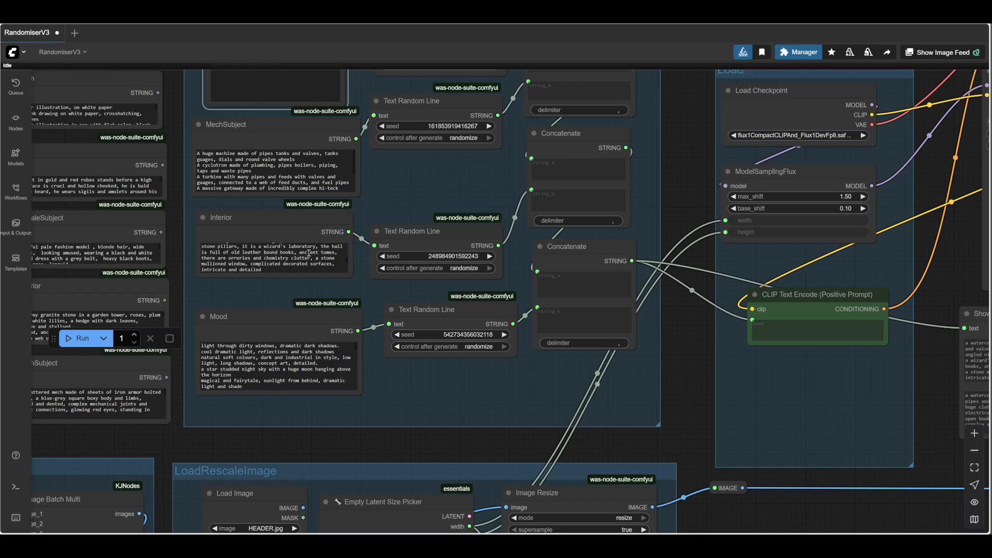
scroll(309, 253, "down", 5)
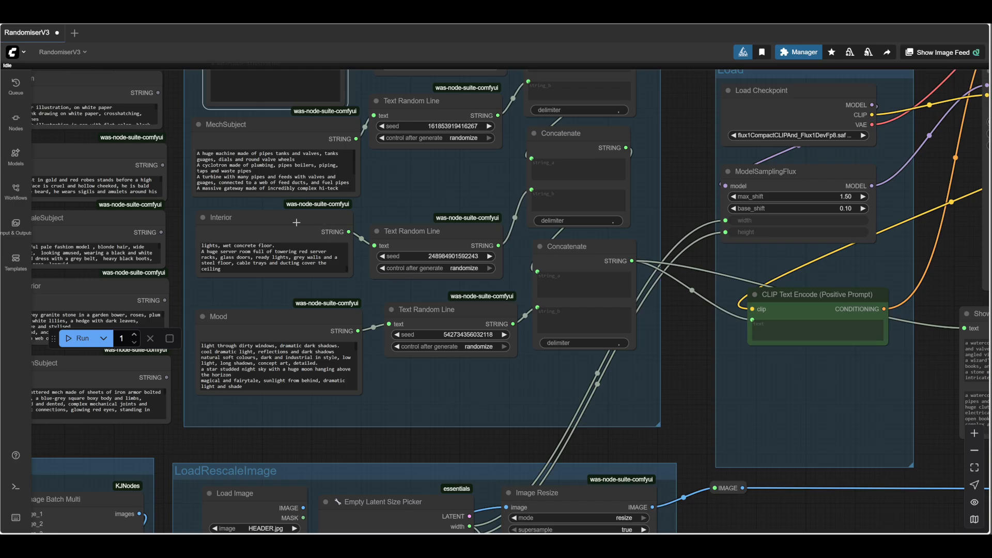
Read the combined random prompt in the Show Text node and check it against the Process group's Preview Image and the Power Lora Loader settings
left_click_drag(420, 446, 103, 379)
left_click_drag(786, 328, 580, 321)
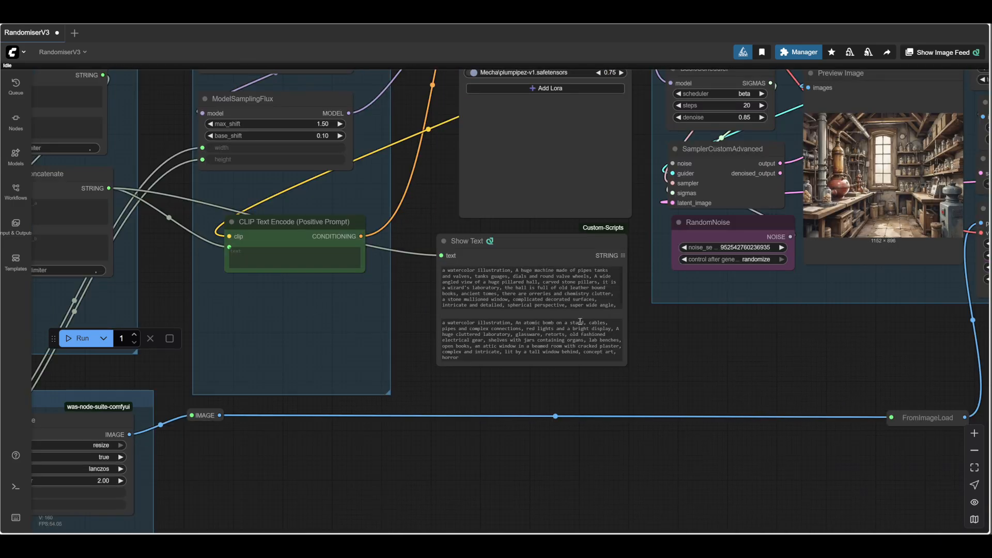
left_click_drag(709, 335, 676, 325)
scroll(584, 391, "up", 4)
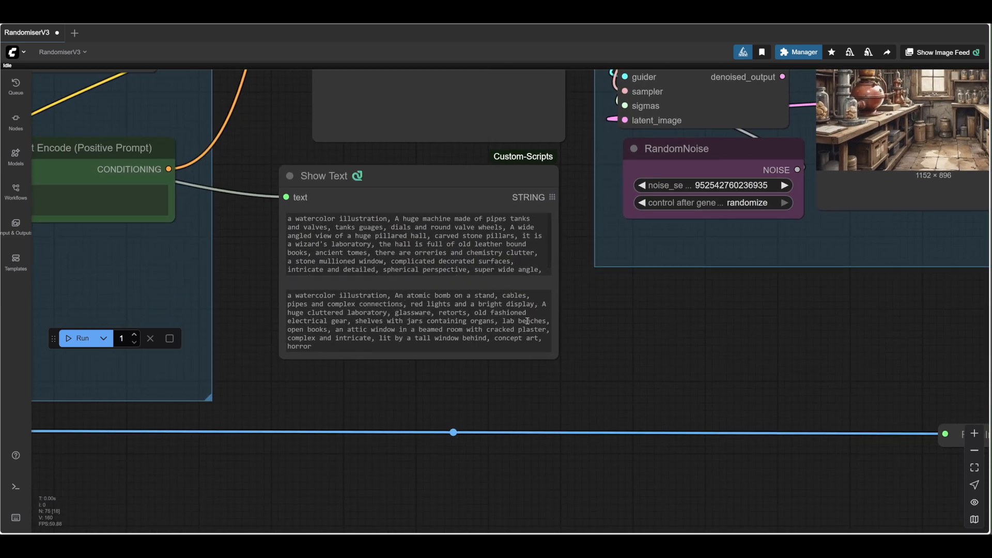
left_click_drag(804, 333, 425, 396)
left_click_drag(566, 387, 586, 470)
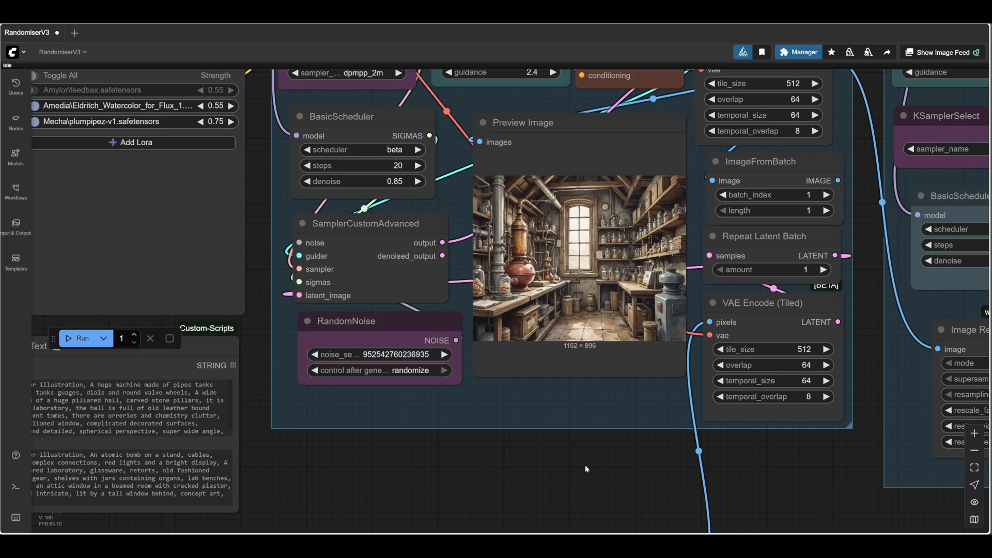
scroll(584, 465, "down", 1)
left_click_drag(583, 464, 655, 475)
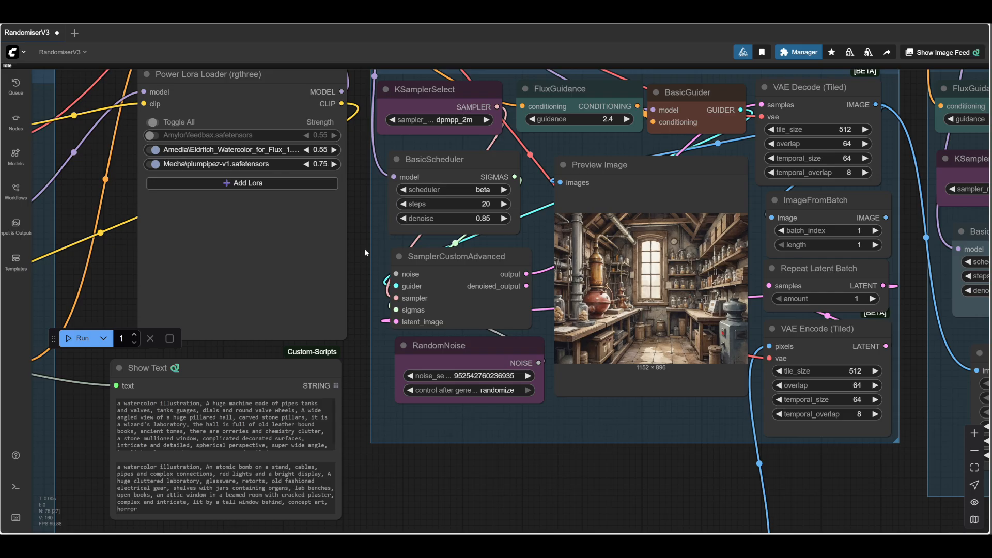
Inspect the generated laboratory image in the Process group's Preview Image node up close, along with the sampler and noise nodes around it
left_click_drag(358, 259, 154, 213)
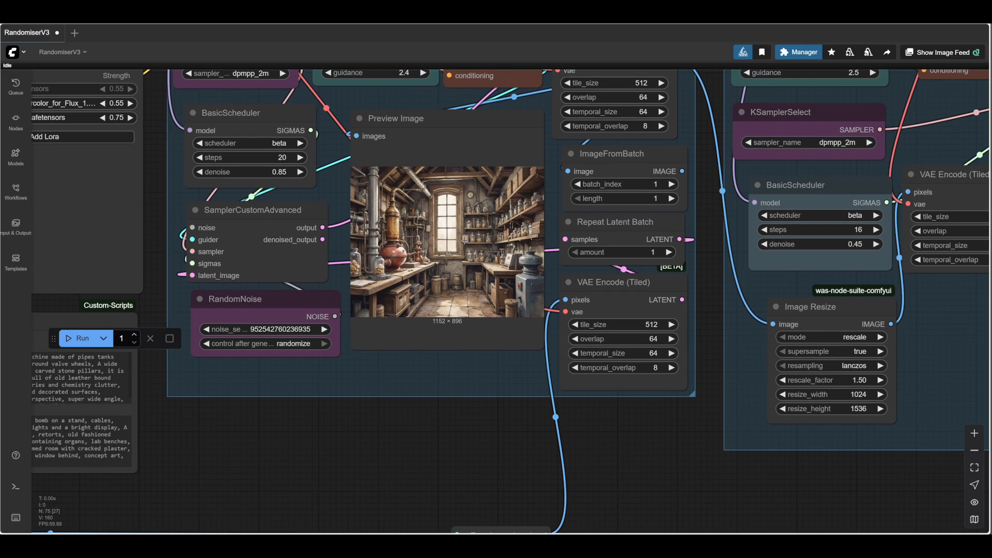
scroll(471, 237, "up", 9)
scroll(472, 236, "up", 1)
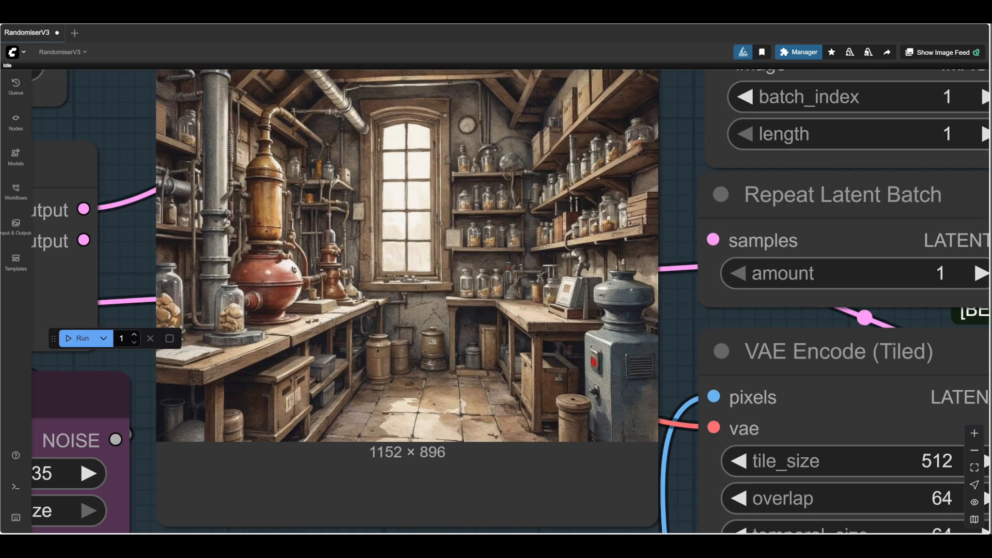
scroll(473, 236, "down", 8)
left_click_drag(505, 492, 469, 485)
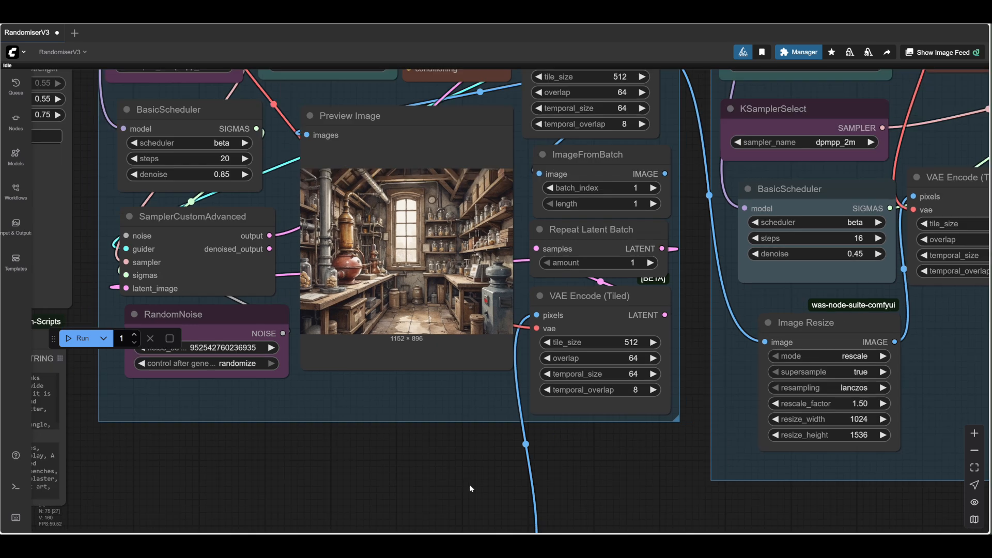
left_click_drag(585, 482, 660, 505)
scroll(518, 503, "up", 4)
left_click_drag(525, 498, 558, 518)
scroll(557, 509, "down", 1)
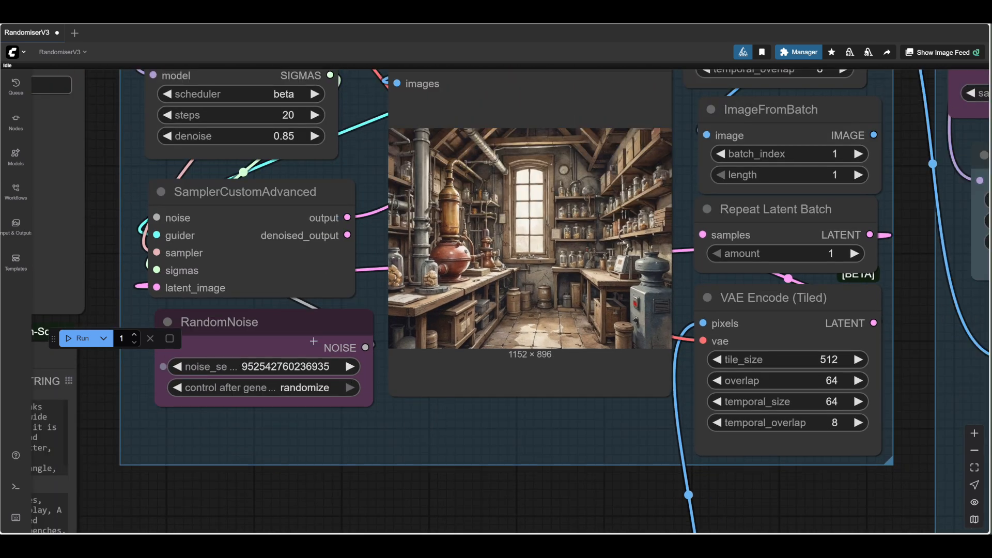
left_click_drag(279, 479, 281, 489)
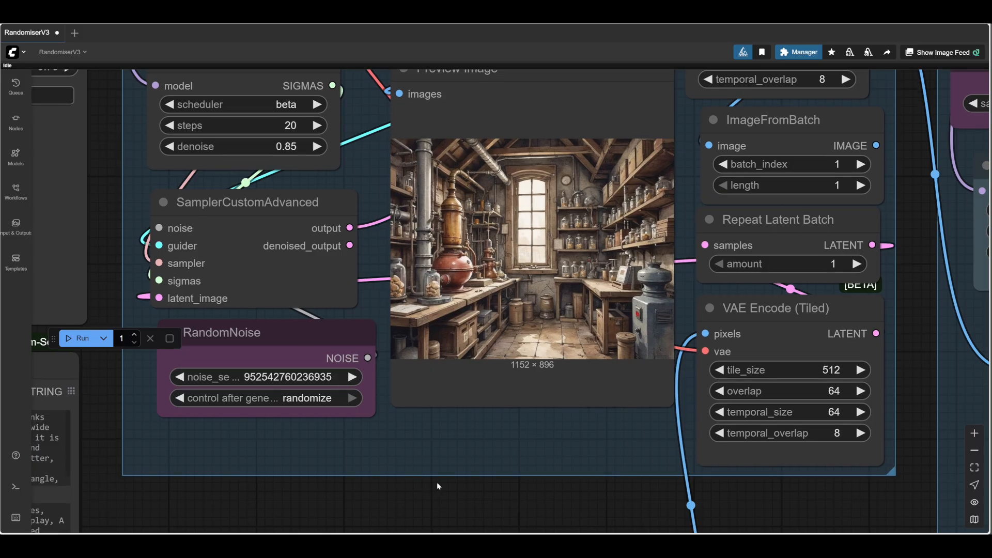
scroll(437, 480, "up", 3)
left_click_drag(470, 433, 409, 528)
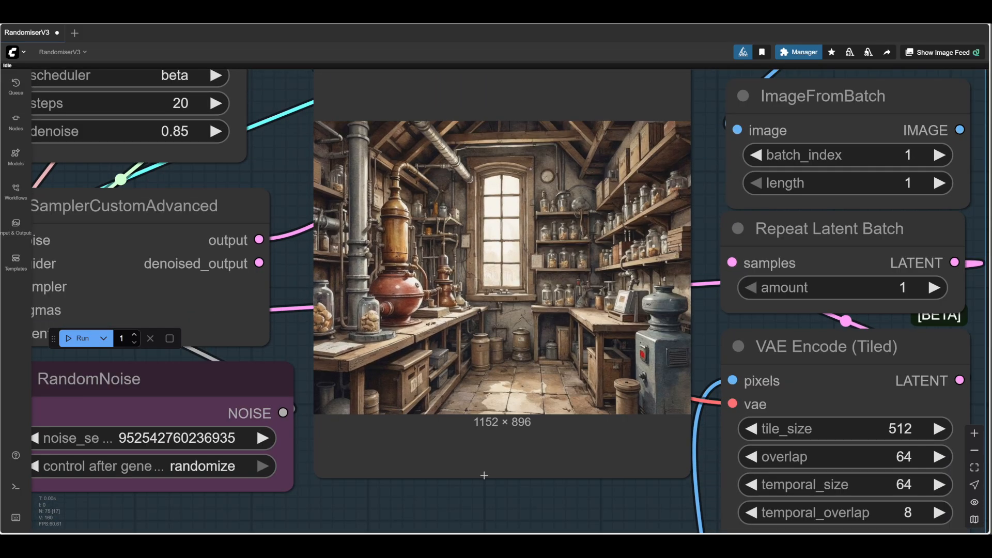
scroll(491, 500, "down", 4)
Bypass all the nodes in the Refine group
left_click_drag(532, 506, 241, 395)
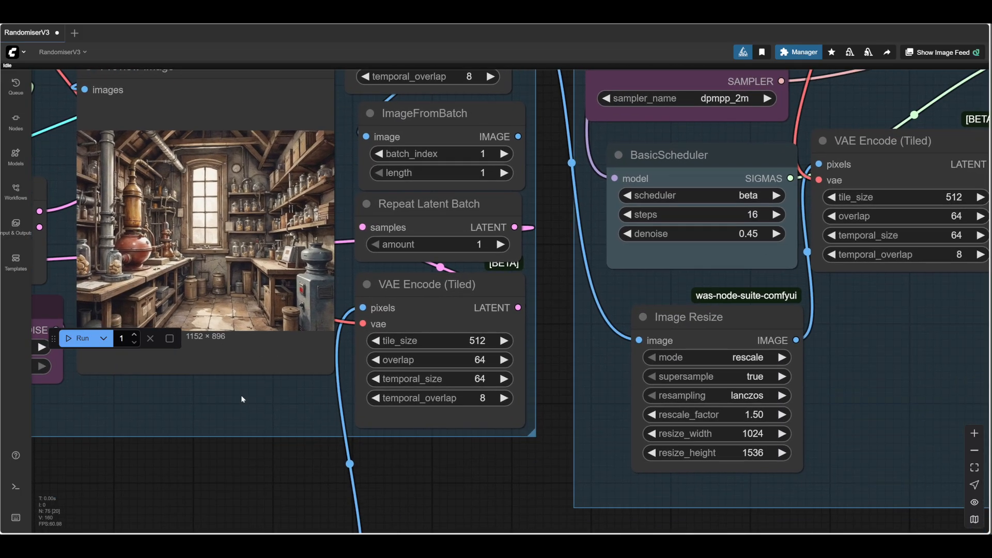
left_click_drag(541, 338, 487, 344)
right_click(550, 346)
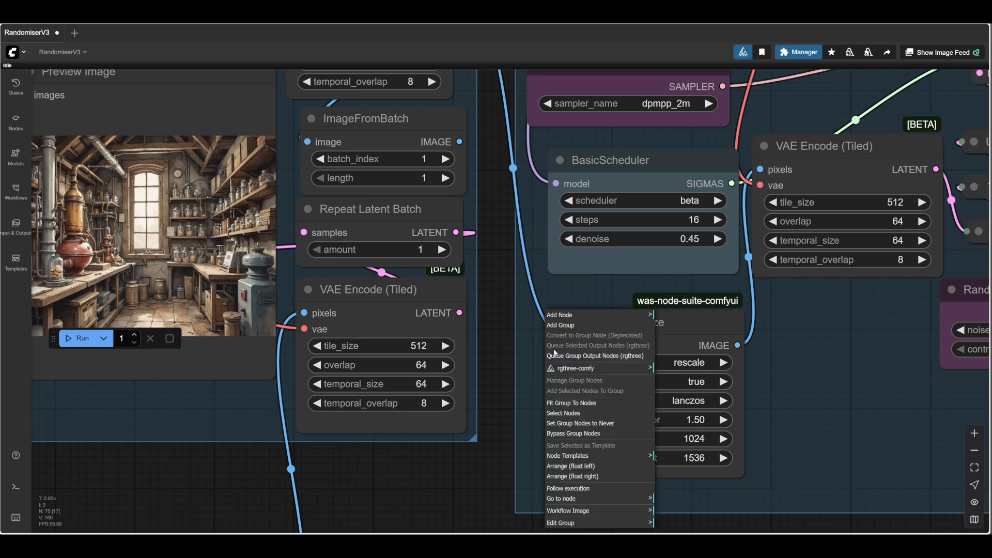
left_click(578, 468)
Run the workflow to generate a new random image in the Process group's Preview Image node
left_click_drag(142, 499, 521, 542)
scroll(453, 309, "up", 5)
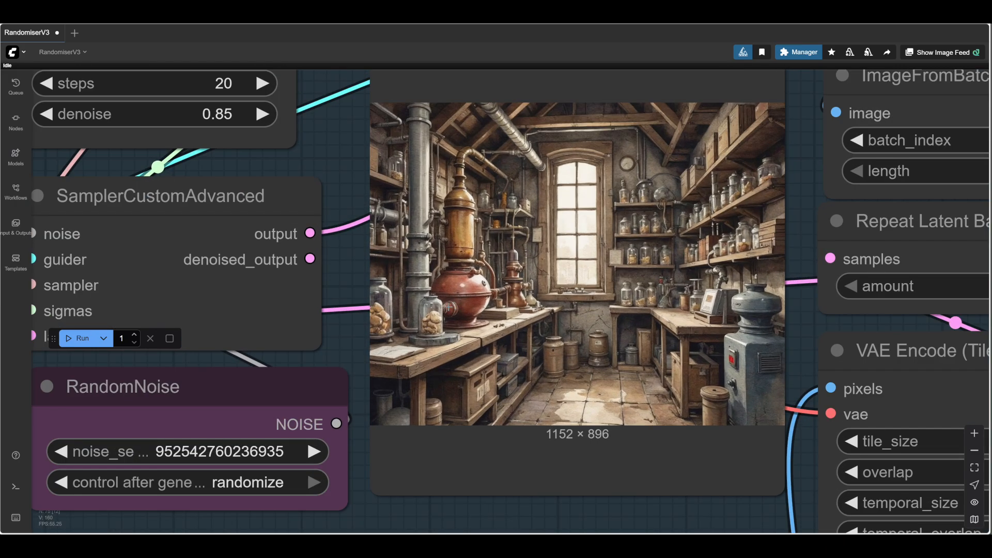
left_click_drag(339, 285, 339, 287)
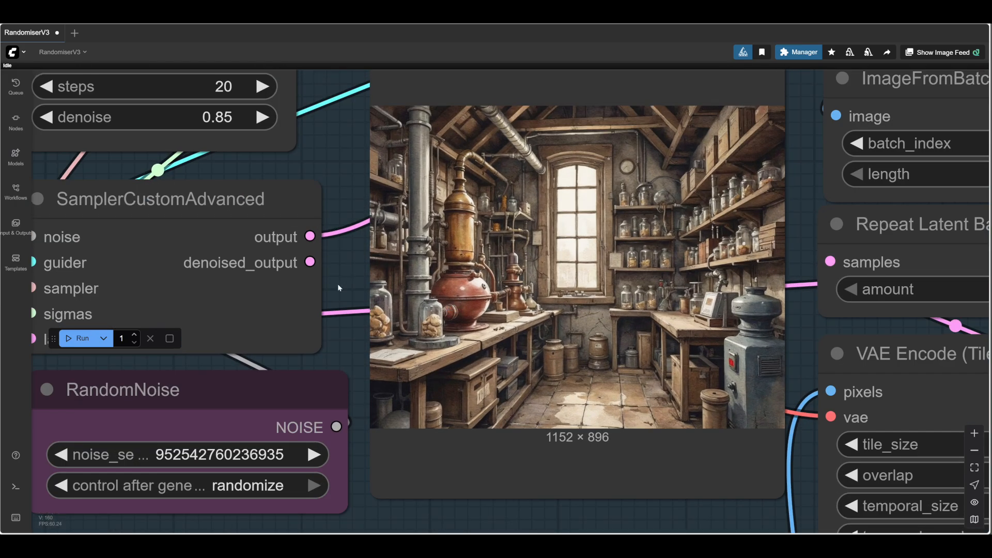
left_click(81, 338)
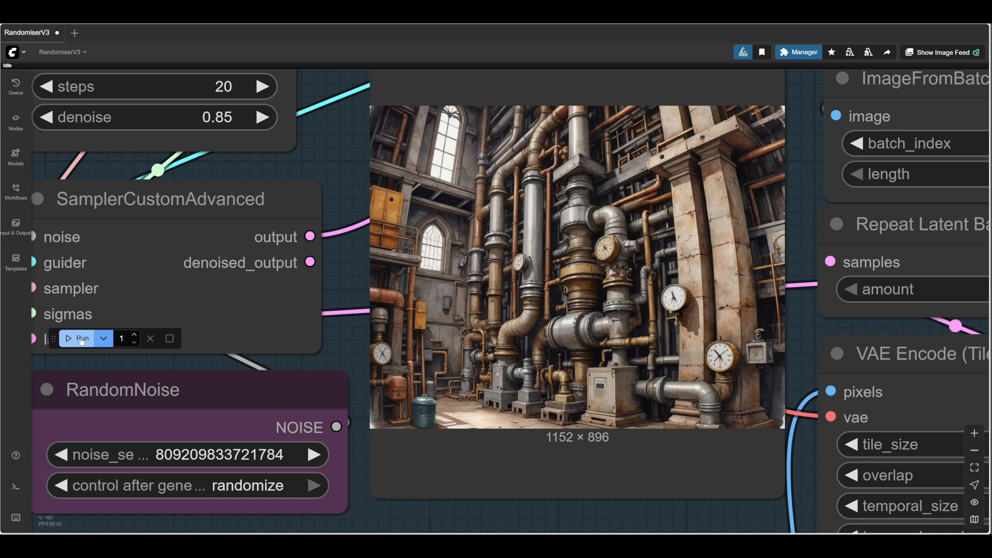
Open the newly generated pipework image from the Preview Image node to view it at full size
right_click(563, 239)
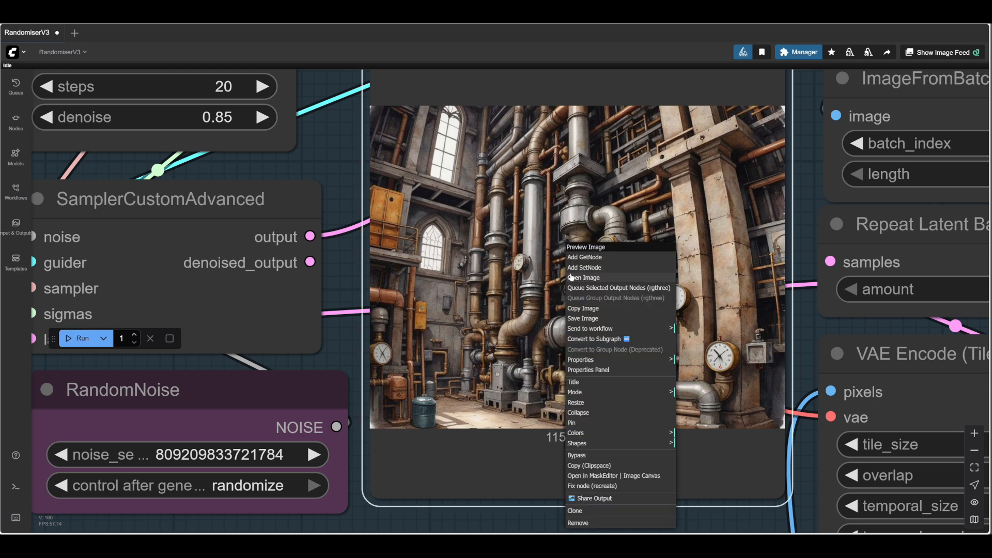
left_click(581, 274)
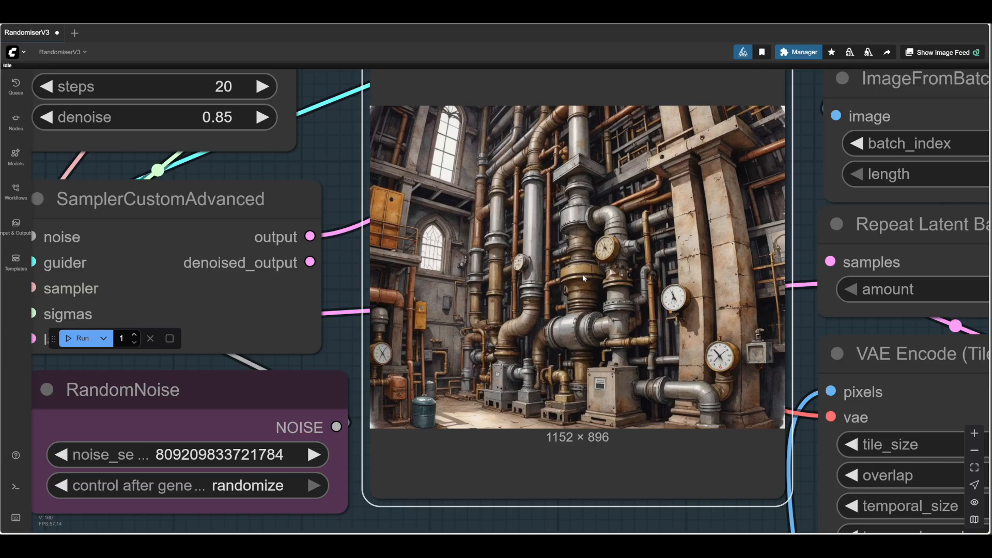
right_click(555, 235)
scroll(344, 344, "down", 3)
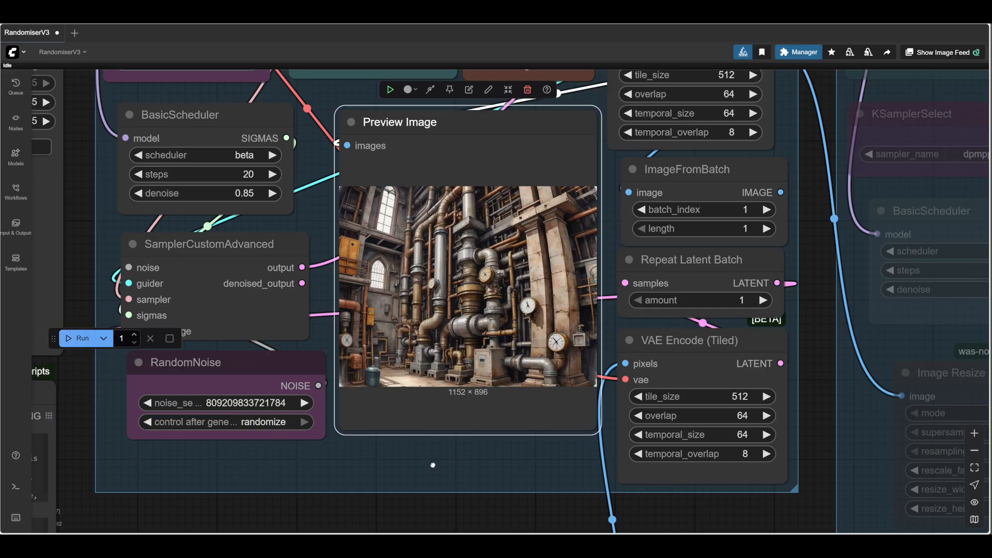
Reactivate the bypassed nodes of the Refine group
left_click_drag(433, 465, 240, 452)
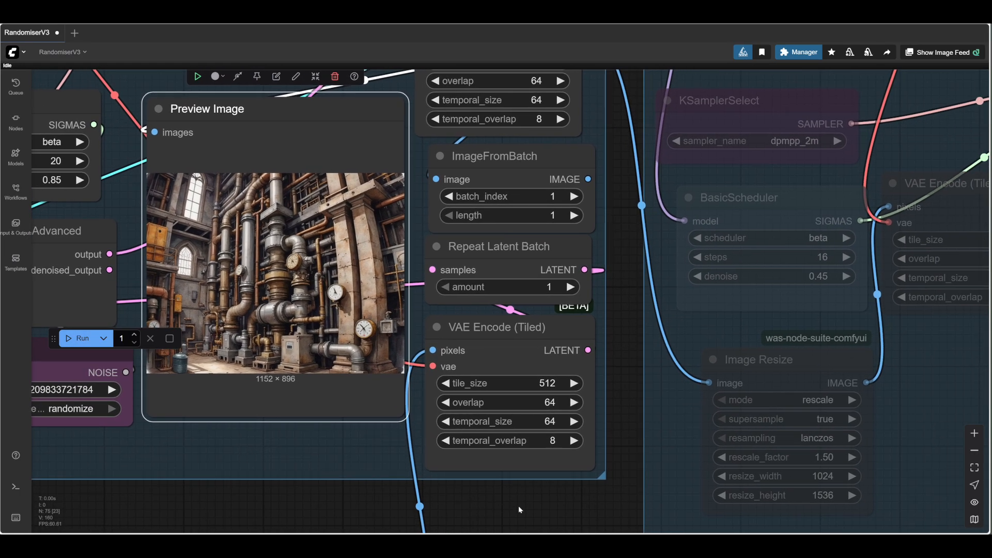
left_click_drag(518, 509, 407, 492)
scroll(349, 469, "down", 2)
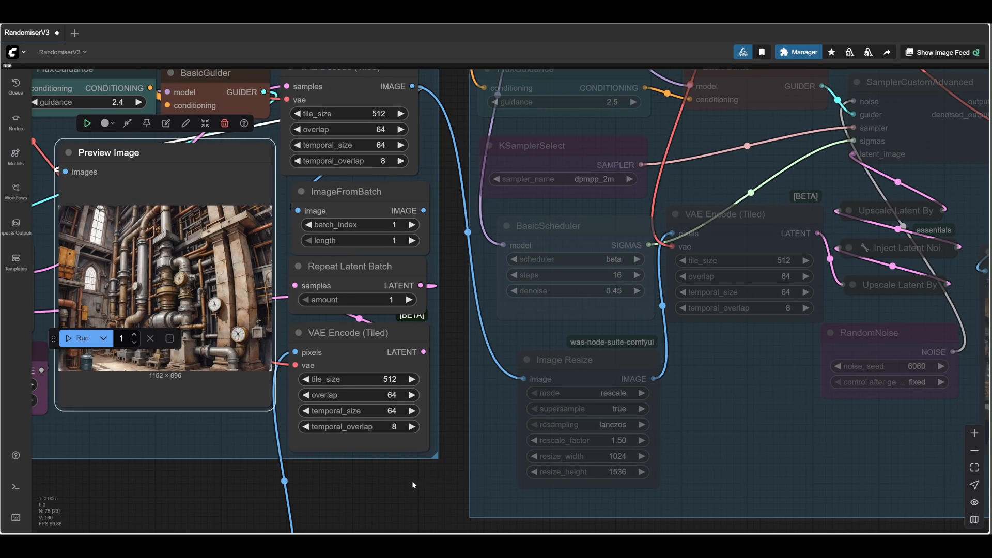
left_click_drag(356, 504, 221, 462)
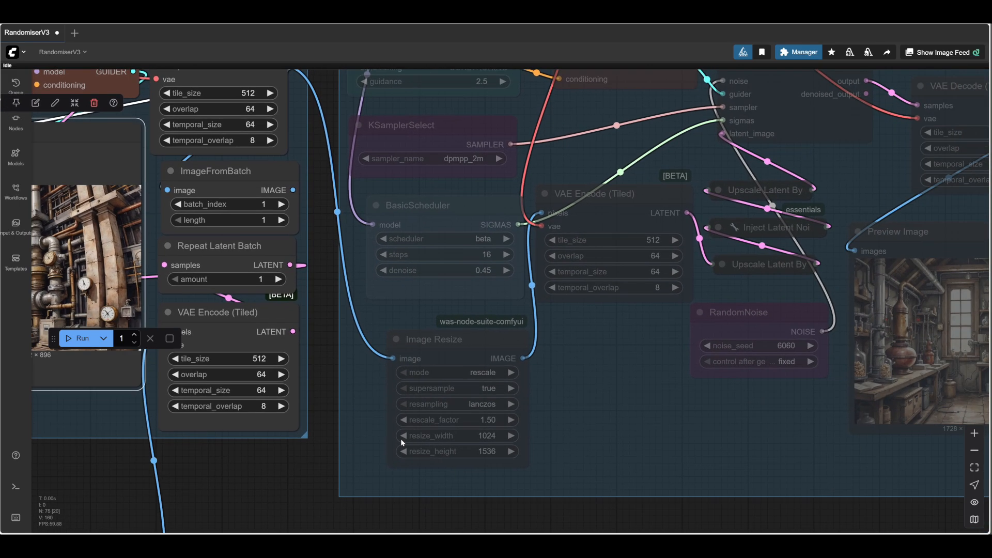
right_click(609, 377)
left_click(643, 424)
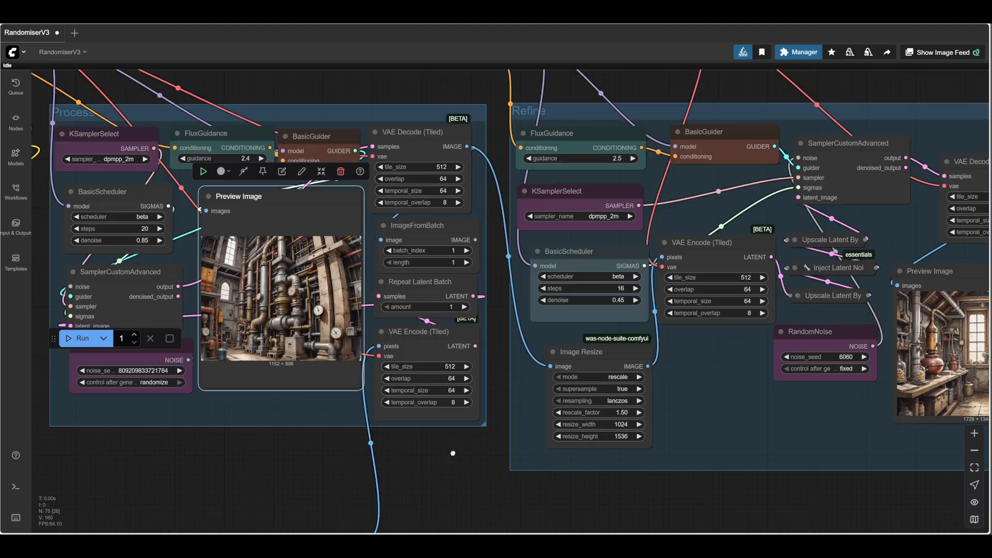
Run the workflow again with both the Process and Refine groups active to generate and refine another random image
left_click_drag(452, 453, 642, 453)
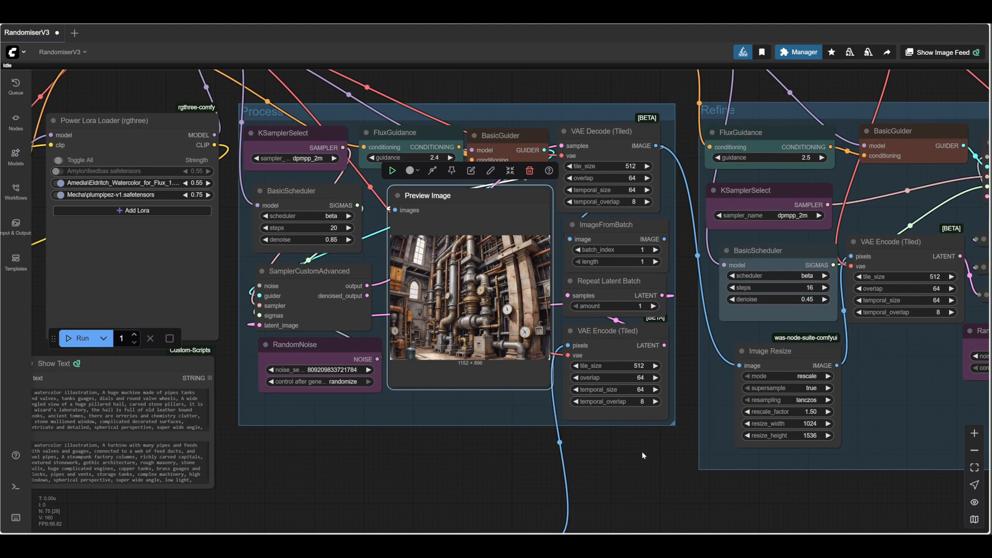
scroll(451, 405, "up", 10)
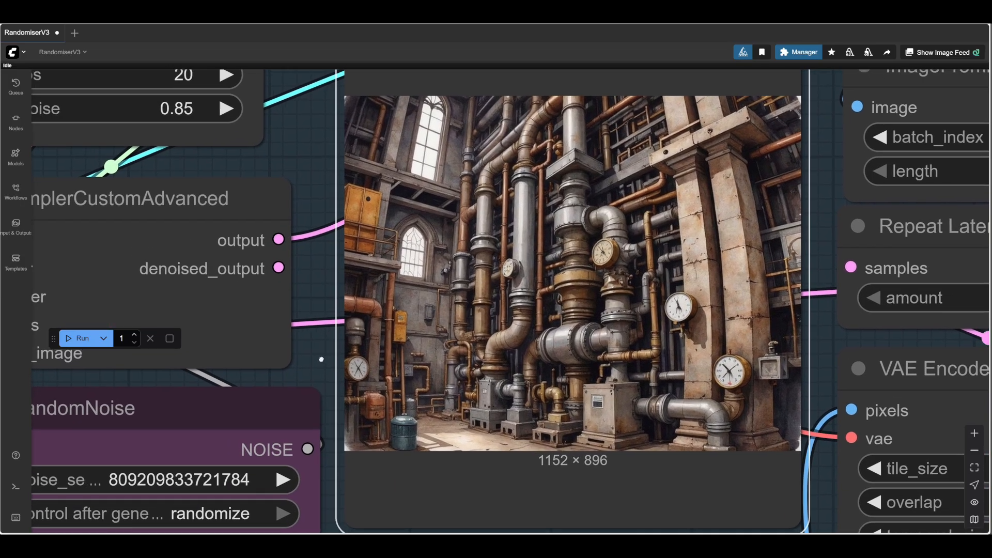
left_click(77, 337)
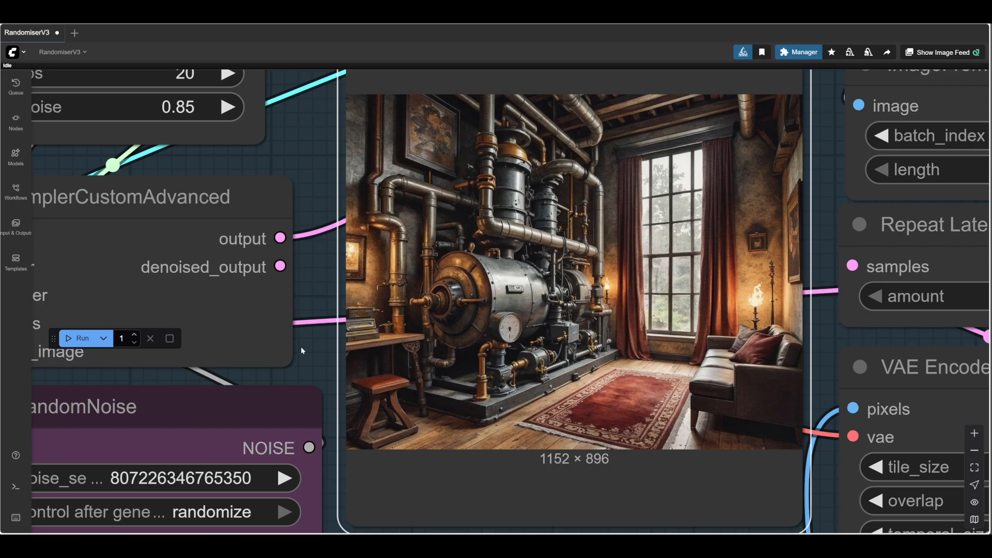
Compare the Process group's preview with the refined image in the Refine group's Preview Image node, inspecting the refined details up close
scroll(512, 336, "down", 4)
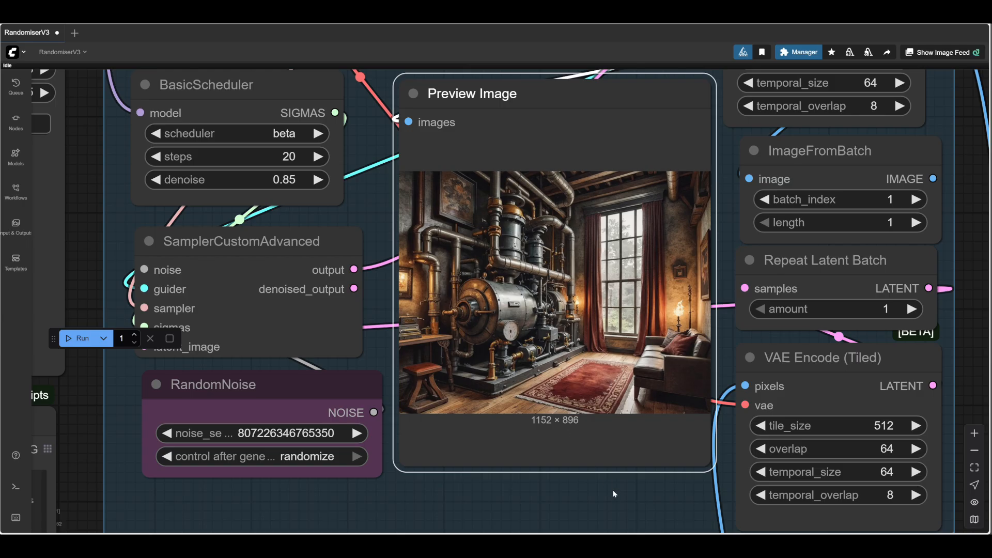
left_click_drag(607, 495, 98, 365)
left_click_drag(426, 456, 35, 389)
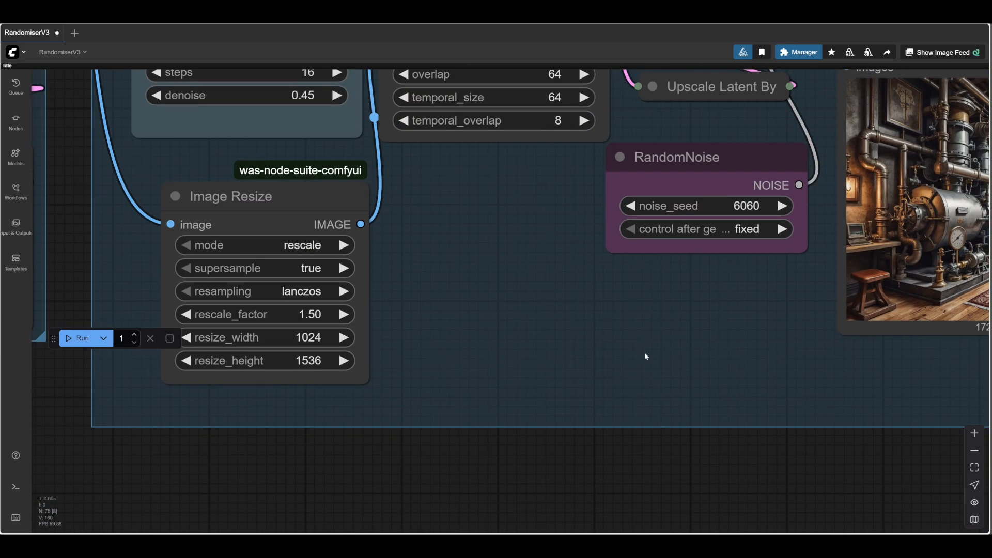
left_click_drag(646, 356, 103, 412)
scroll(508, 285, "up", 6)
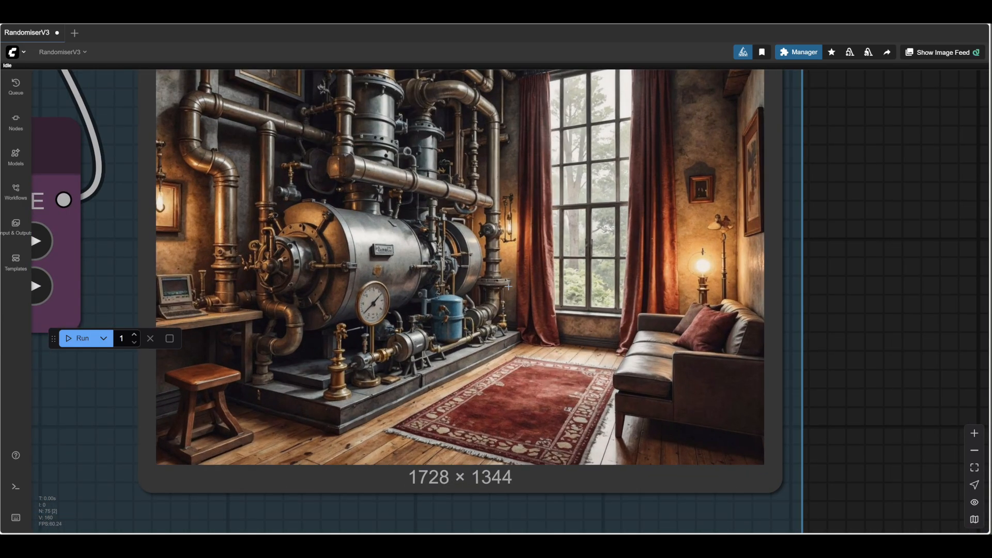
scroll(508, 286, "down", 1)
left_click_drag(835, 253, 865, 321)
scroll(445, 283, "up", 6)
scroll(445, 284, "down", 5)
scroll(890, 320, "down", 1)
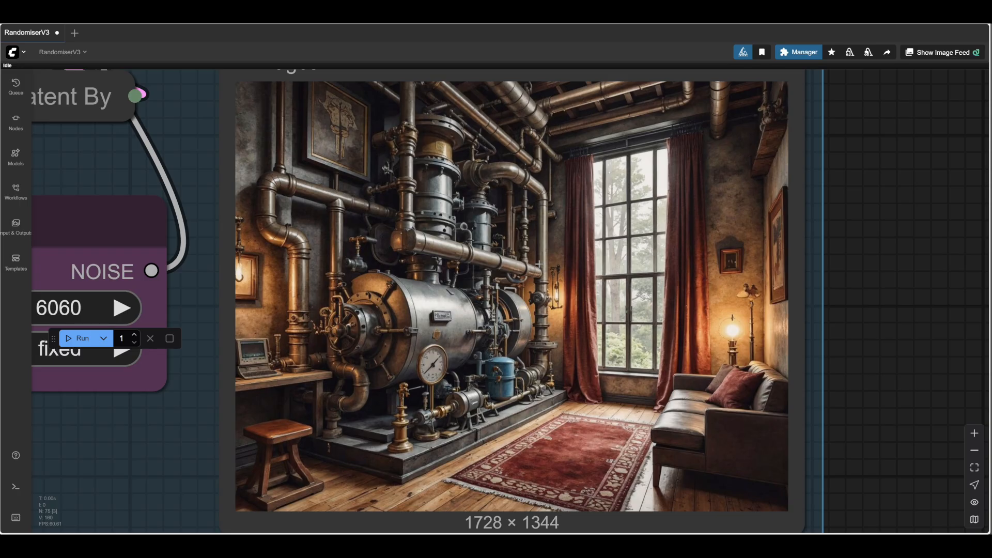
Open the refined machine-room image from the Refine group's Preview Image node, save it as a PNG image, and close it
right_click(523, 252)
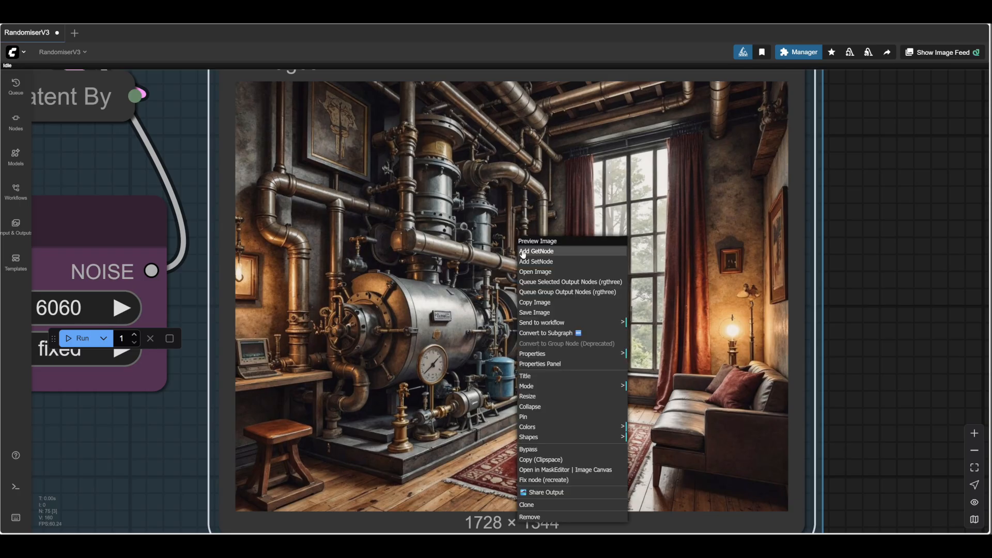
left_click(535, 272)
right_click(545, 250)
left_click(571, 268)
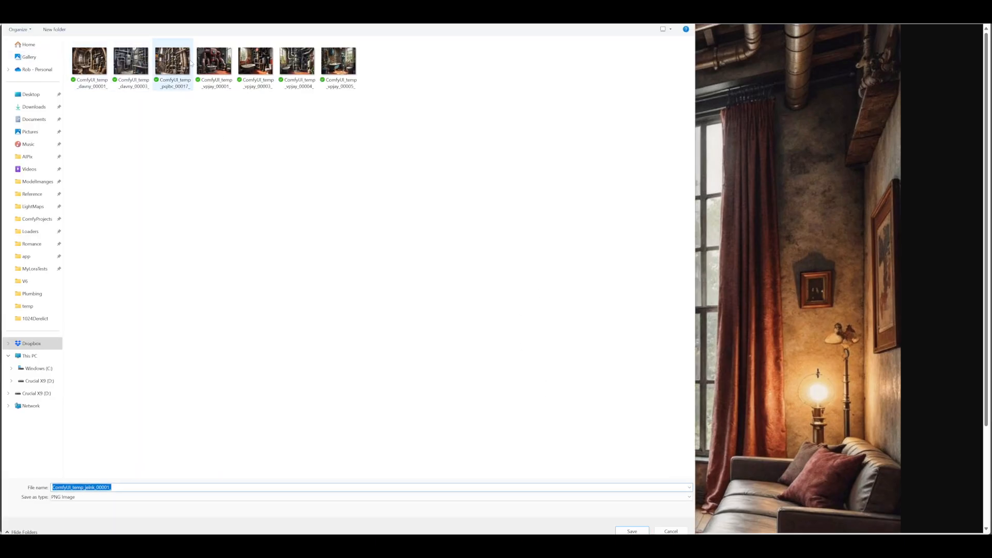
left_click(631, 531)
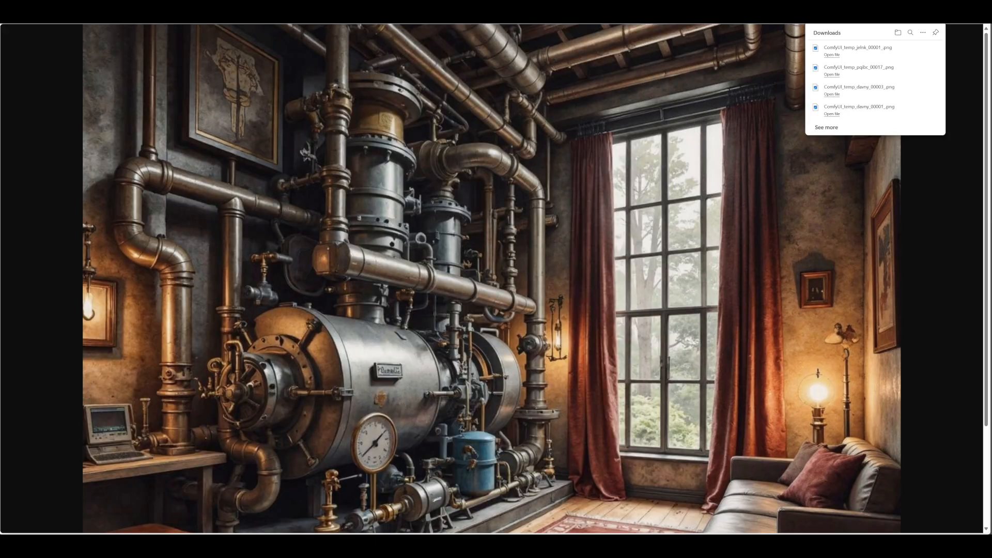
key("ctrl+w")
Run the workflow again to generate and refine a new image from another random image and prompt
scroll(306, 164, "down", 6)
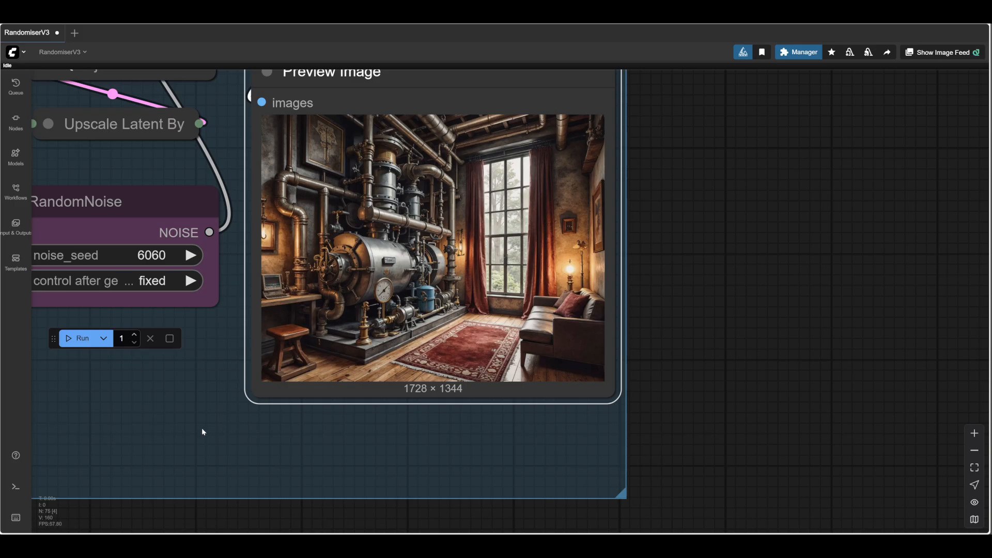
left_click_drag(201, 428, 393, 409)
scroll(393, 410, "down", 3)
left_click_drag(164, 482, 917, 409)
scroll(630, 435, "down", 7)
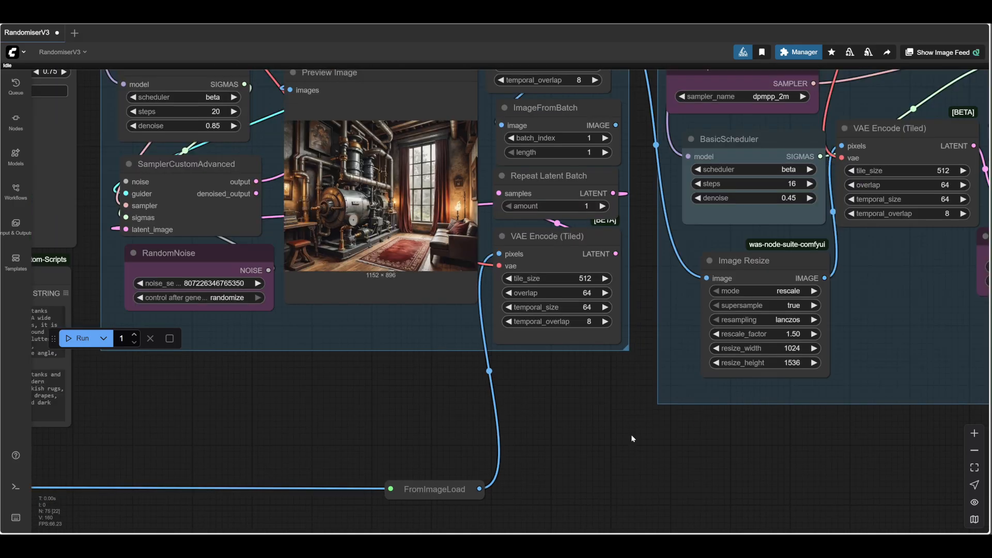
scroll(628, 435, "down", 6)
left_click_drag(629, 435, 688, 327)
scroll(650, 352, "down", 3)
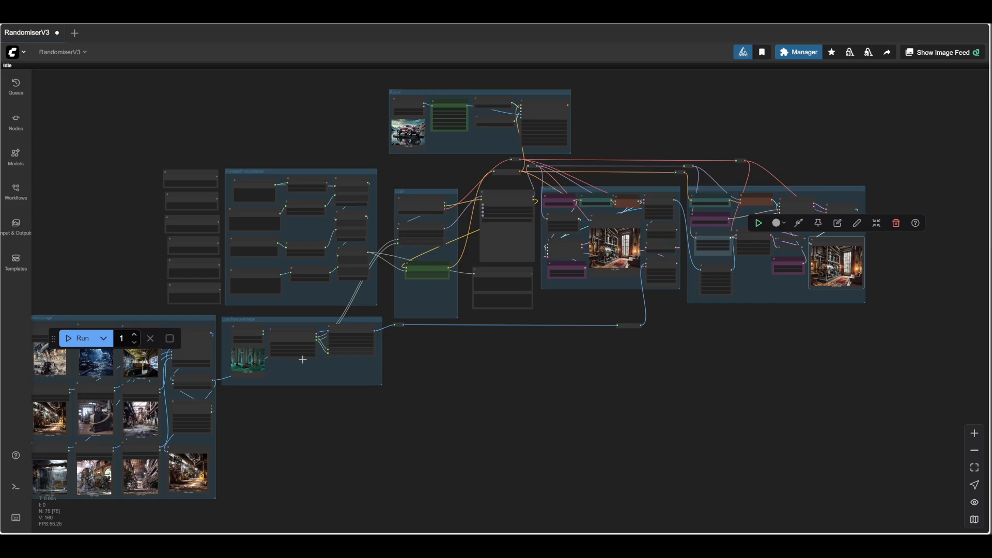
left_click(80, 338)
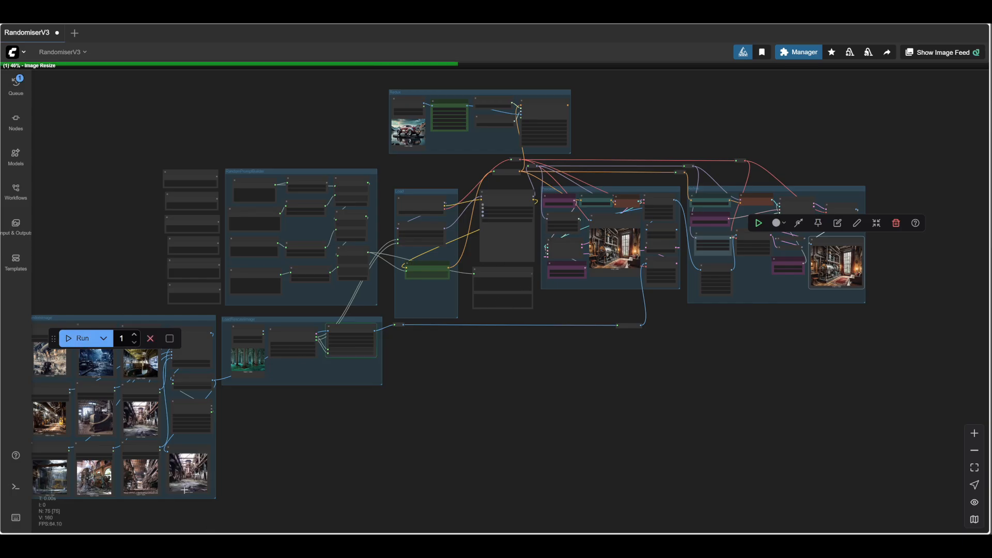
Read the new random prompt in the Show Text node and check the resulting image in the Process group's preview
scroll(610, 386, "up", 15)
left_click_drag(857, 227, 867, 220)
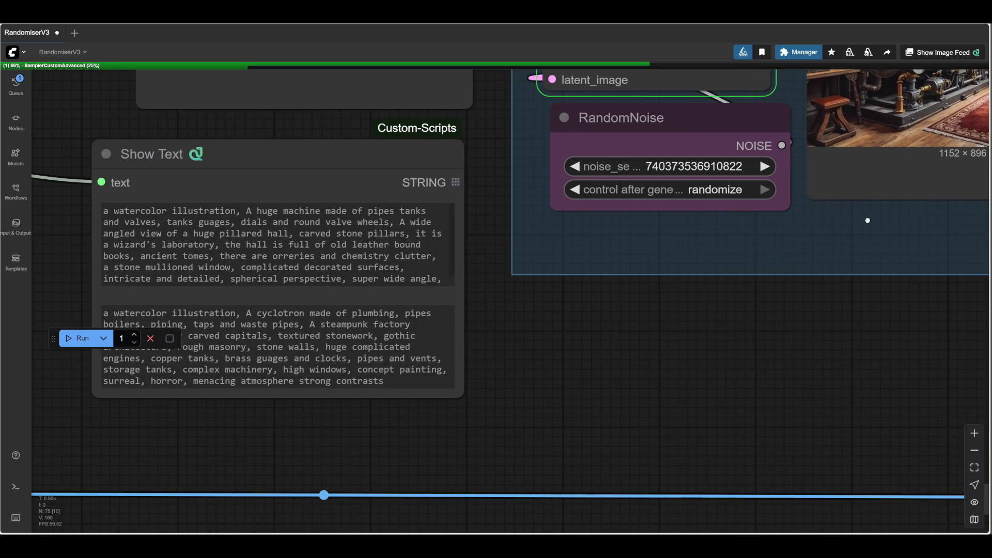
left_click_drag(604, 353, 760, 325)
scroll(692, 320, "up", 3)
left_click_drag(691, 318, 793, 316)
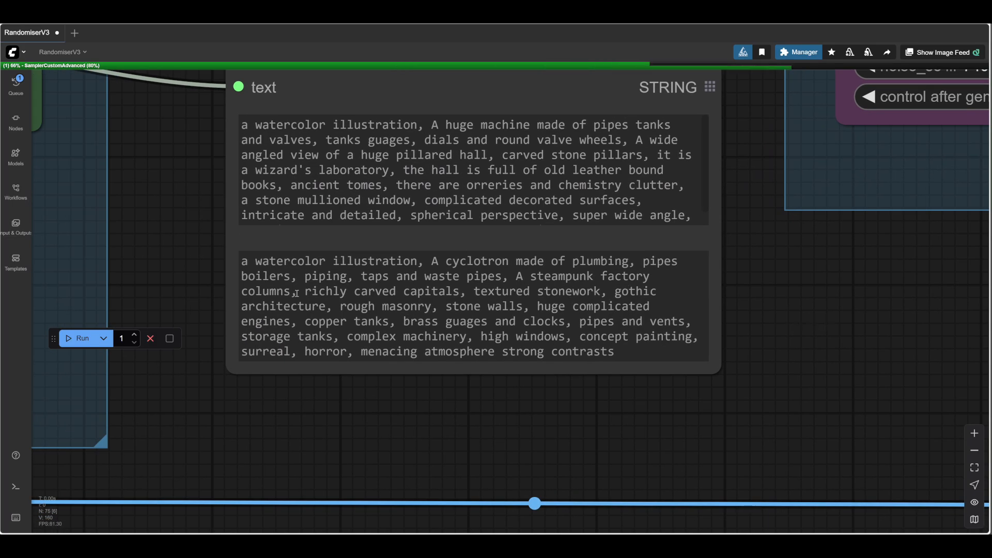
left_click_drag(911, 314, 452, 482)
scroll(522, 449, "down", 1)
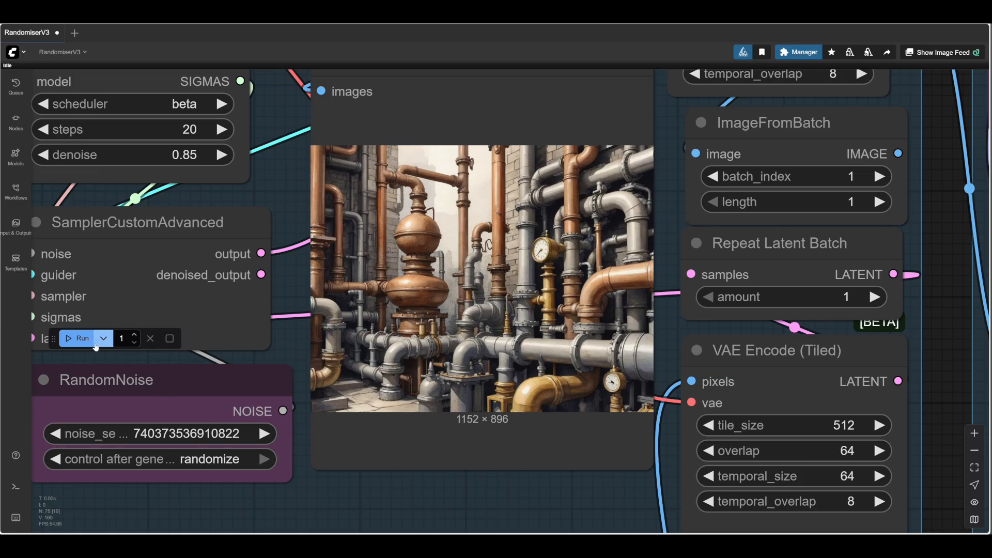
Run the workflow once more and inspect the newly generated image in the Process group's Preview Image node
left_click(81, 338)
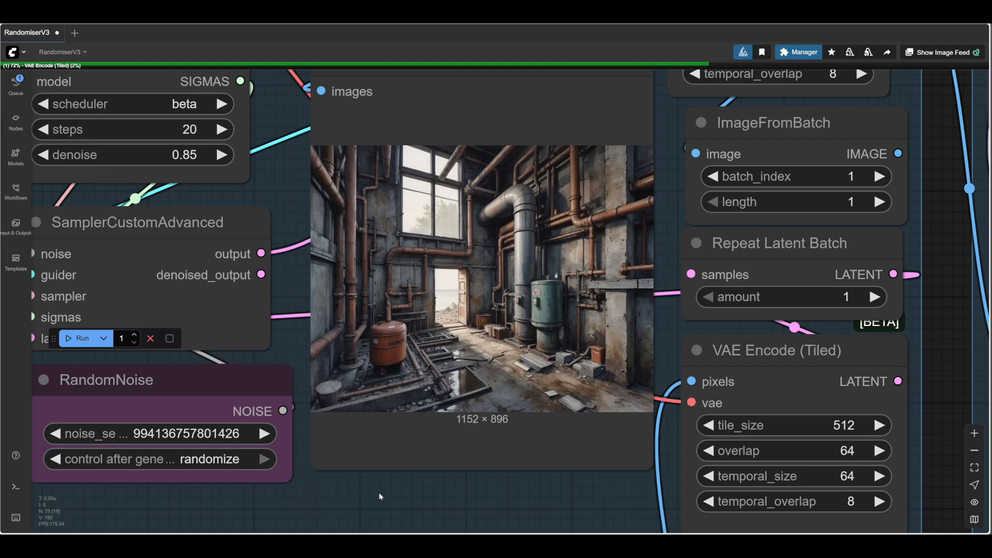
scroll(504, 244, "up", 4)
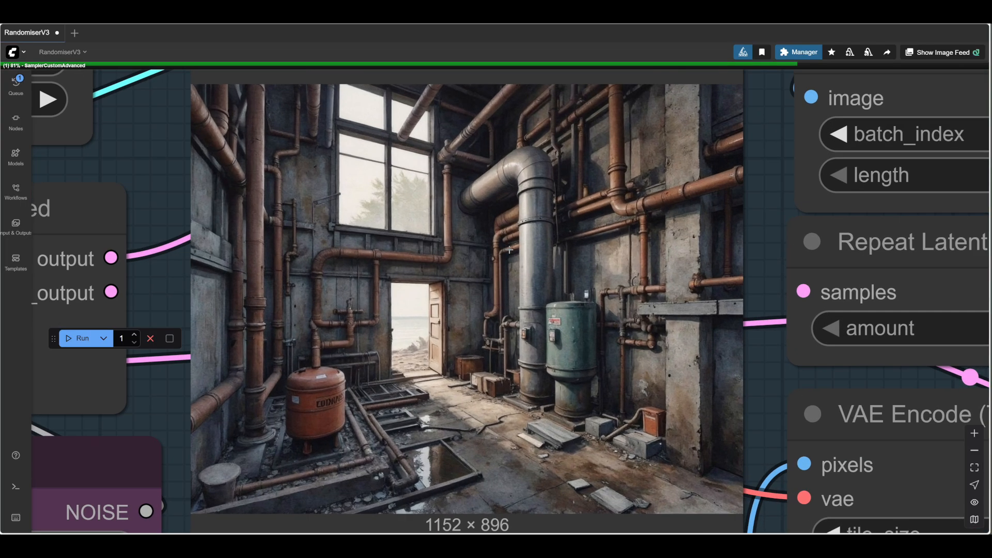
scroll(512, 252, "down", 1)
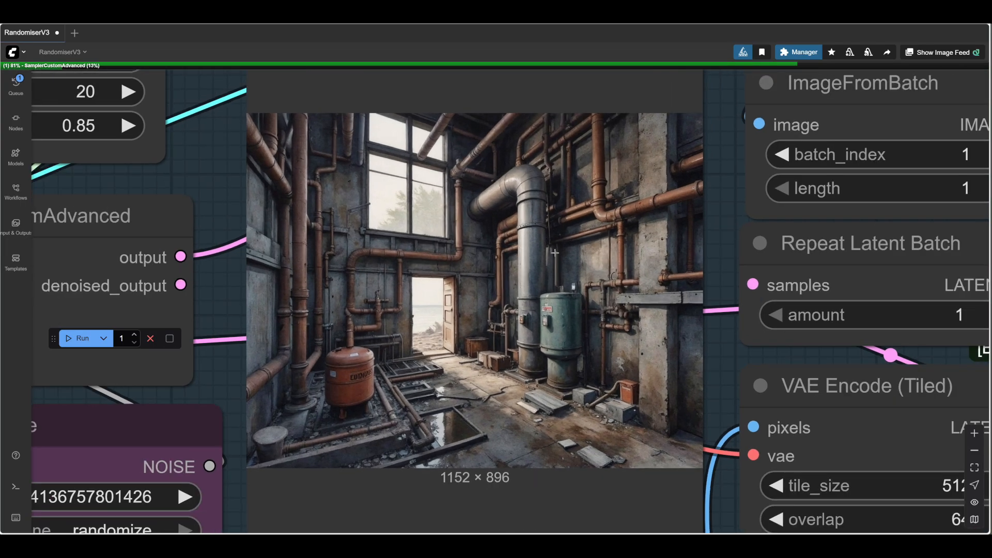
scroll(559, 252, "down", 3)
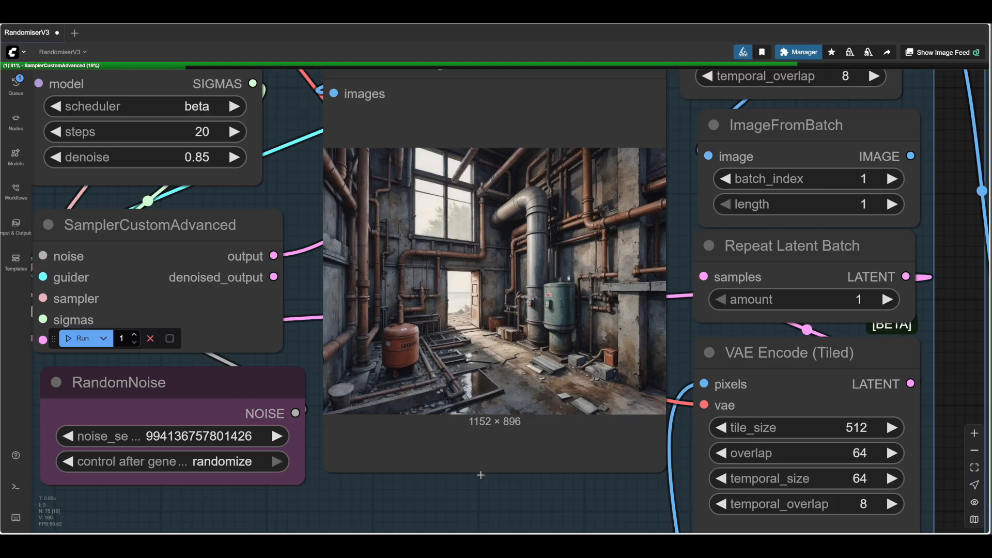
mouse_move(433, 501)
left_mouse_down()
mouse_move(468, 493)
mouse_move(410, 486)
mouse_move(407, 508)
mouse_move(420, 511)
left_mouse_up()
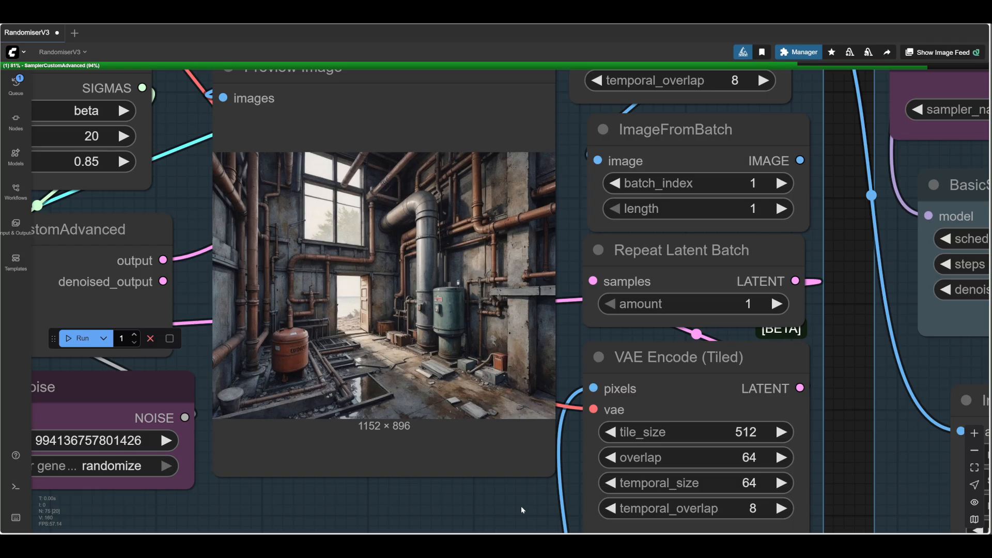
Save the refined image of the derelict boiler room from the Refine group's Preview Image node as a PNG image
left_click_drag(491, 508, 429, 494)
left_click_drag(880, 492, 429, 415)
scroll(772, 431, "down", 4)
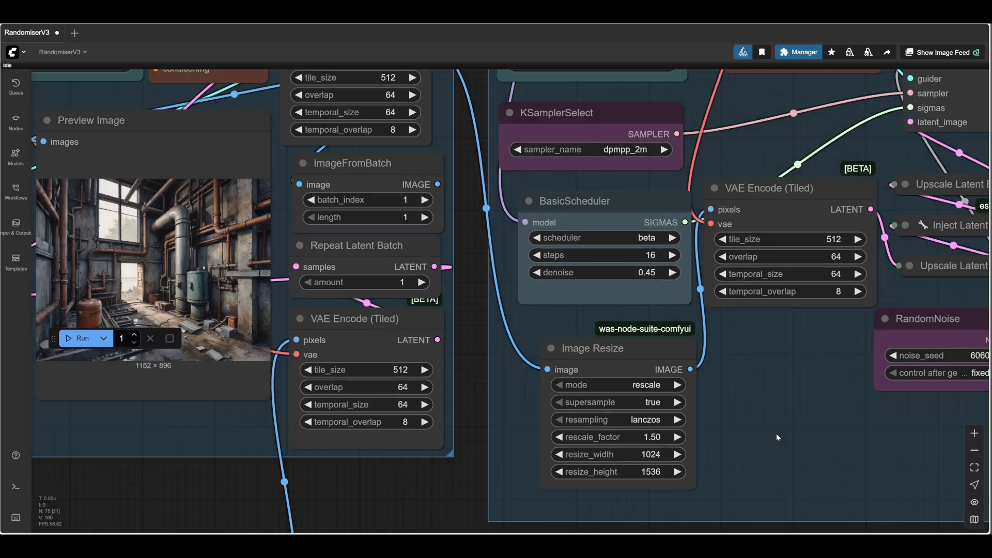
left_click_drag(776, 434, 405, 403)
scroll(406, 403, "down", 2)
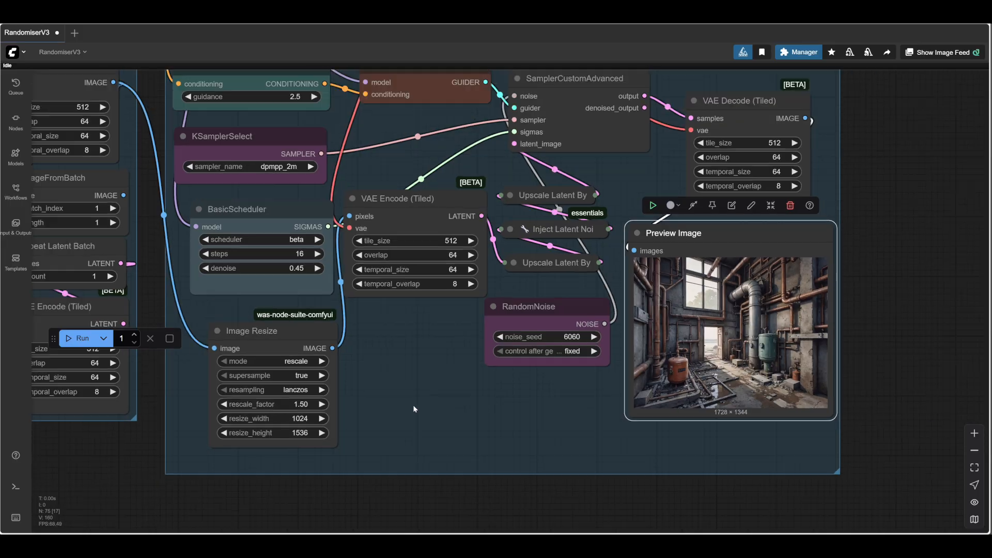
left_click_drag(506, 426, 239, 410)
scroll(483, 330, "up", 7)
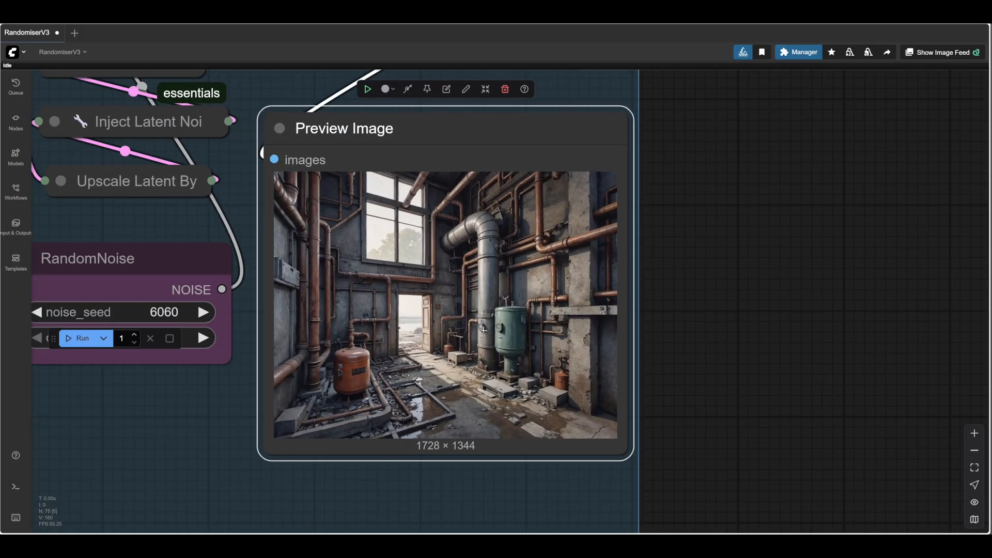
left_click_drag(134, 443, 251, 454)
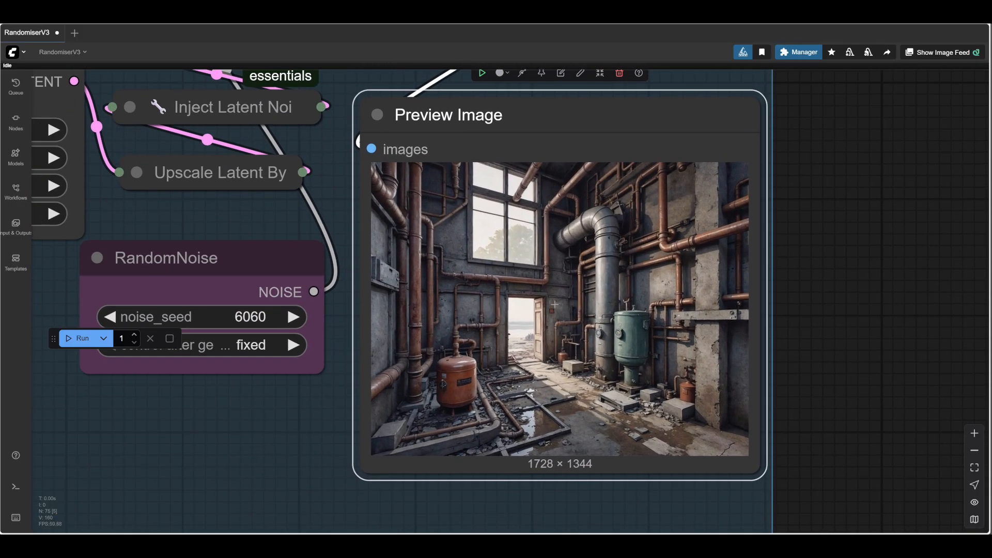
scroll(520, 325, "up", 1)
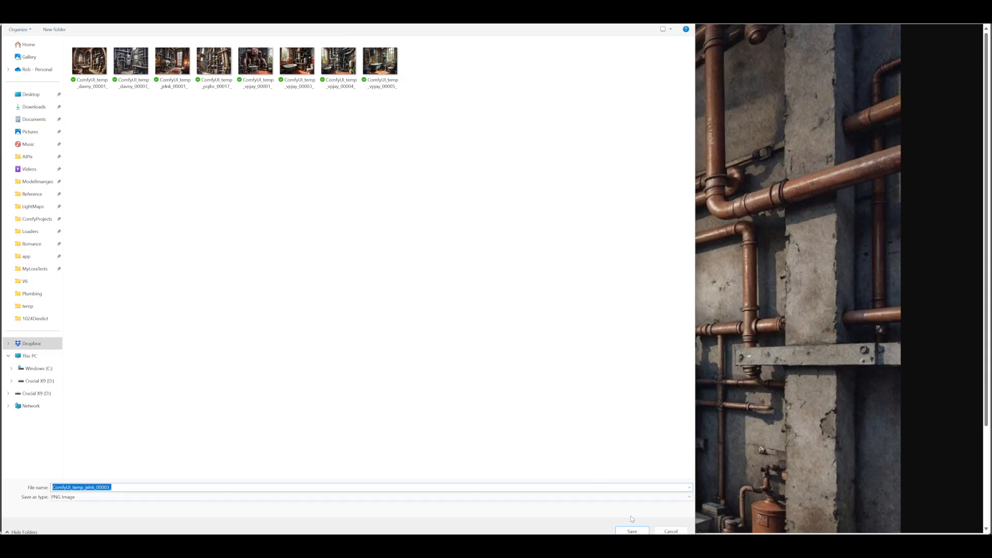
left_click(631, 531)
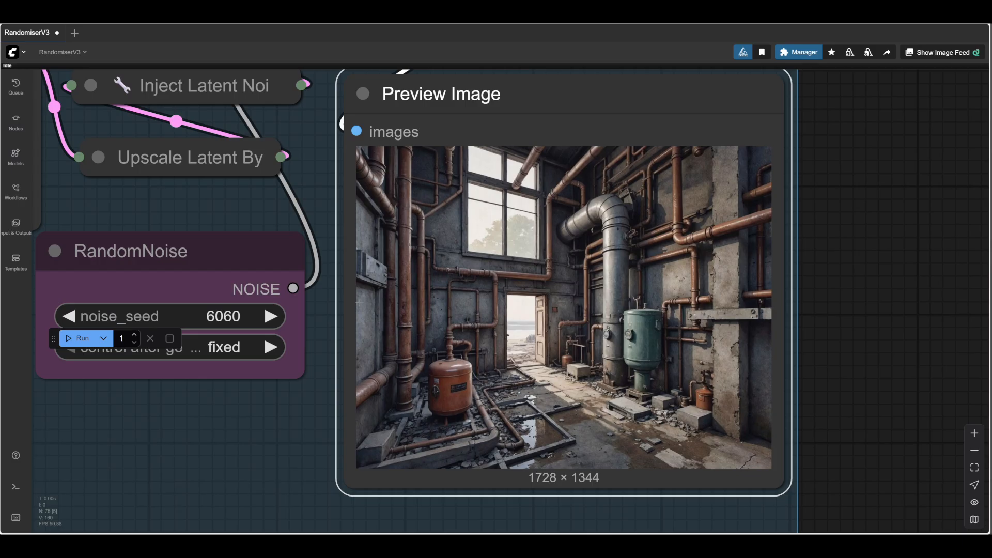
Return to the Process group and run the workflow for another random image
scroll(296, 437, "down", 3)
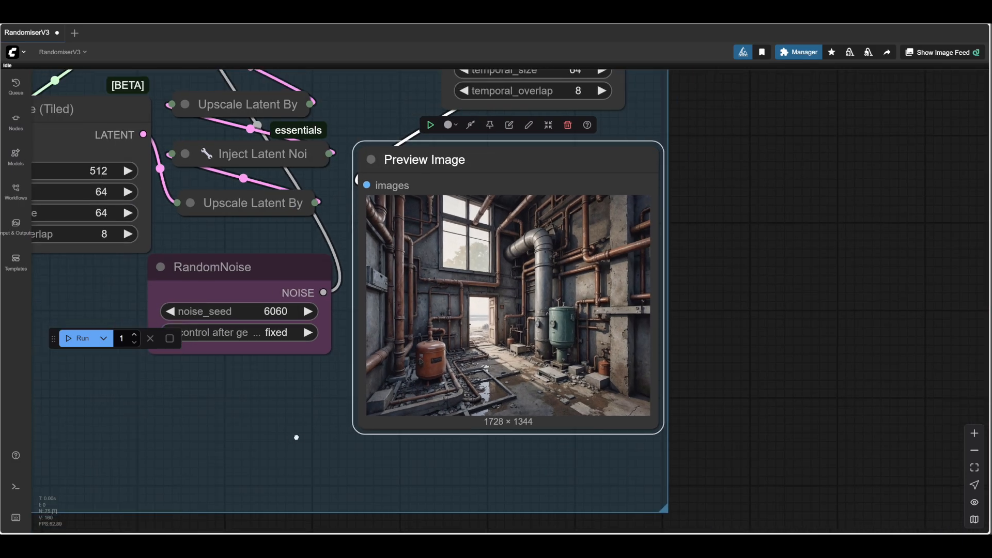
left_click_drag(296, 437, 542, 410)
scroll(498, 418, "down", 3)
left_click_drag(170, 496, 929, 439)
scroll(469, 360, "up", 4)
left_click_drag(469, 361, 427, 483)
key("ctrl+Return")
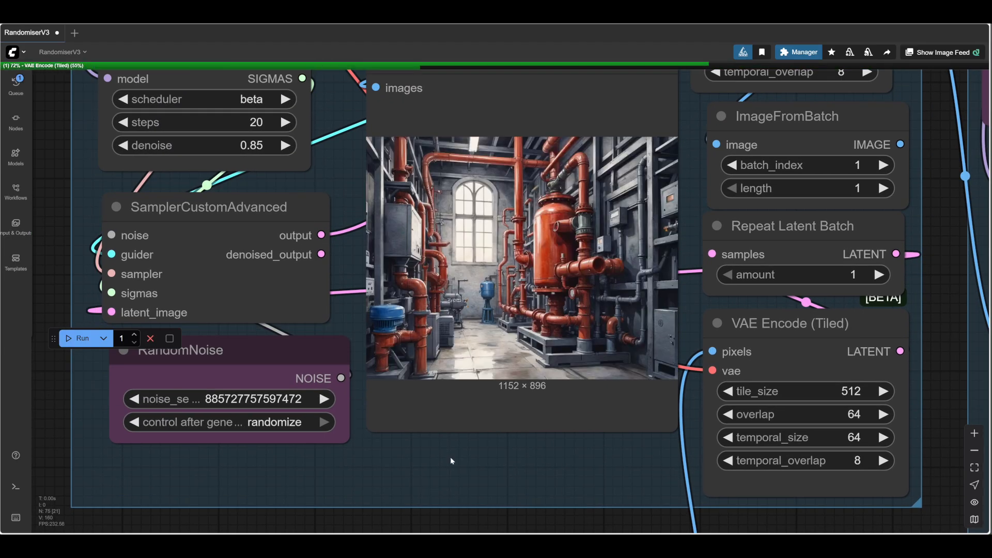
Examine the image of red pipework in the Process group's preview and read its random prompt in the Show Text node
left_click_drag(559, 464, 508, 472)
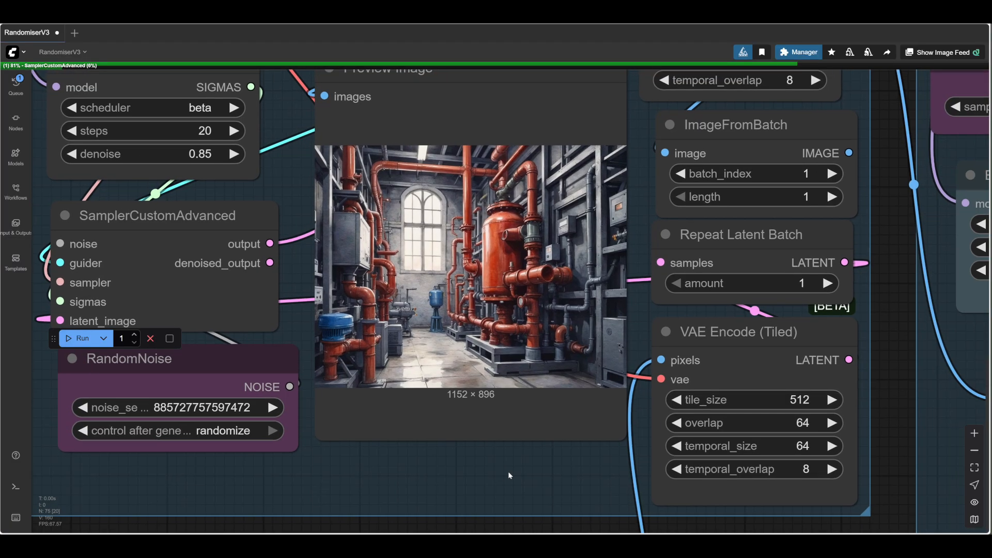
scroll(529, 251, "up", 6)
scroll(496, 266, "down", 6)
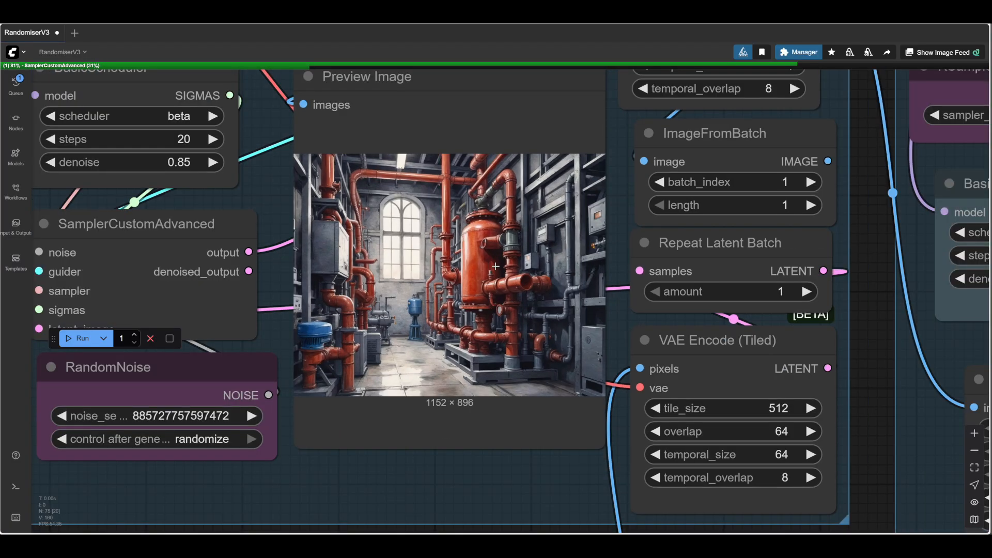
left_click_drag(278, 492, 446, 506)
left_click_drag(291, 505, 700, 325)
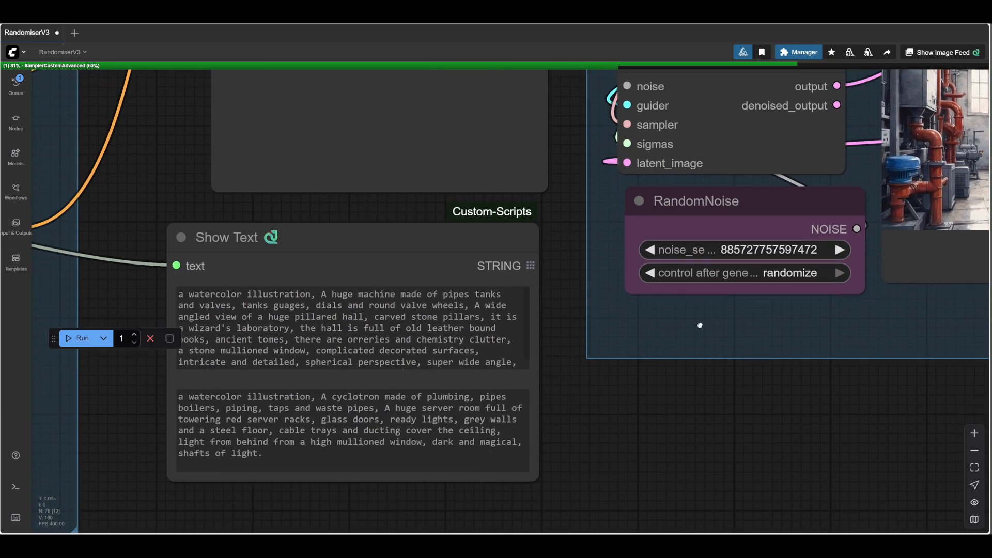
left_click_drag(731, 454, 356, 516)
scroll(593, 469, "down", 1)
left_click_drag(502, 516, 440, 533)
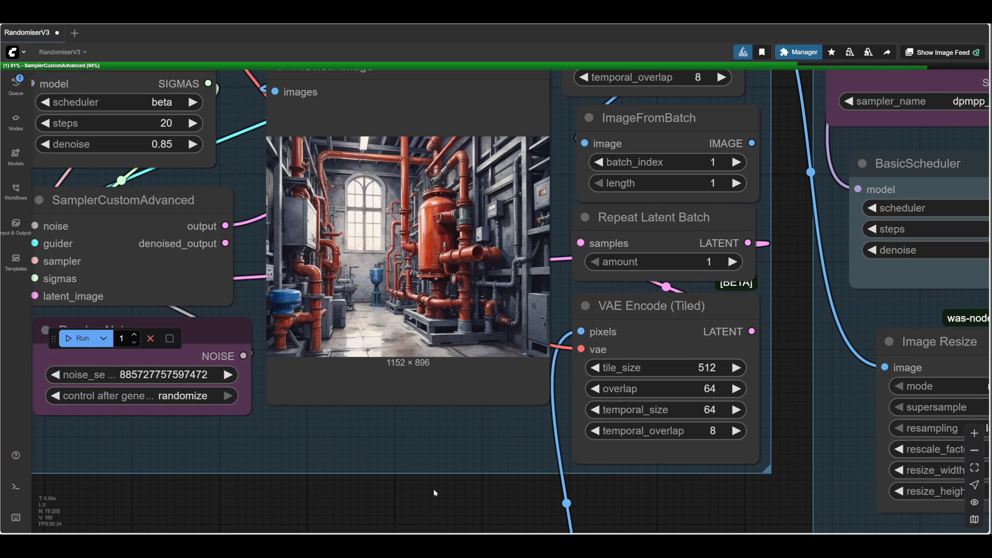
Examine the refined version of the red pipework image up close in the Refine group's Preview Image node
left_click_drag(403, 451, 487, 487)
mouse_move(327, 488)
left_mouse_down()
mouse_move(272, 484)
mouse_move(589, 358)
mouse_move(270, 483)
mouse_move(276, 500)
mouse_move(339, 488)
left_mouse_up()
scroll(339, 489, "up", 3)
scroll(367, 488, "down", 3)
scroll(367, 487, "down", 1)
left_click_drag(432, 492, 259, 470)
scroll(259, 469, "down", 5)
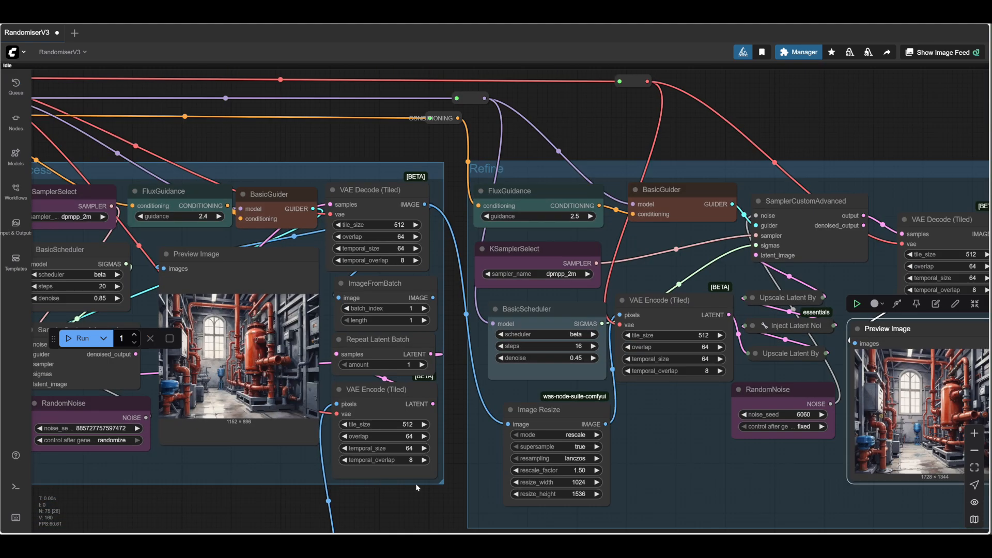
left_click_drag(682, 482, 227, 477)
scroll(283, 466, "up", 5)
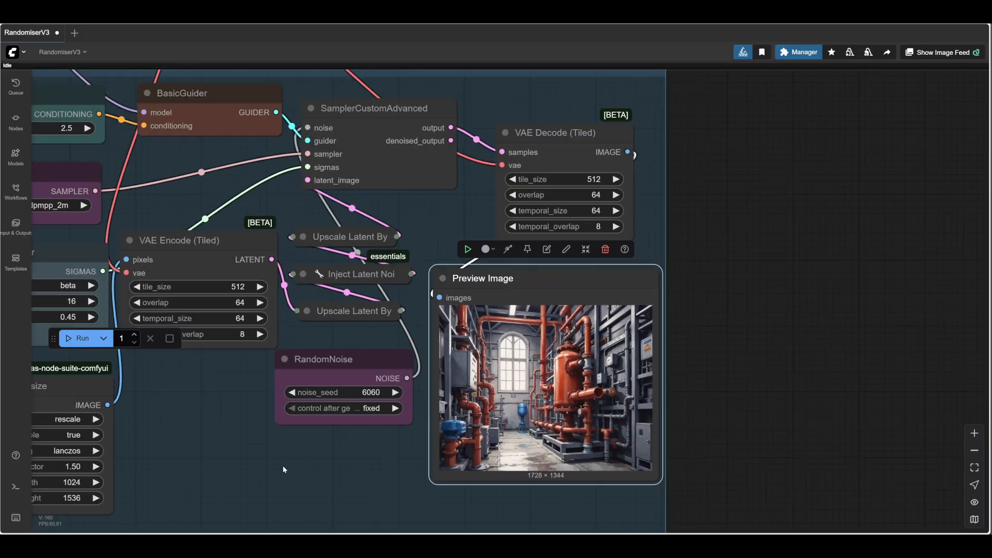
left_click_drag(284, 465, 128, 410)
scroll(692, 331, "up", 5)
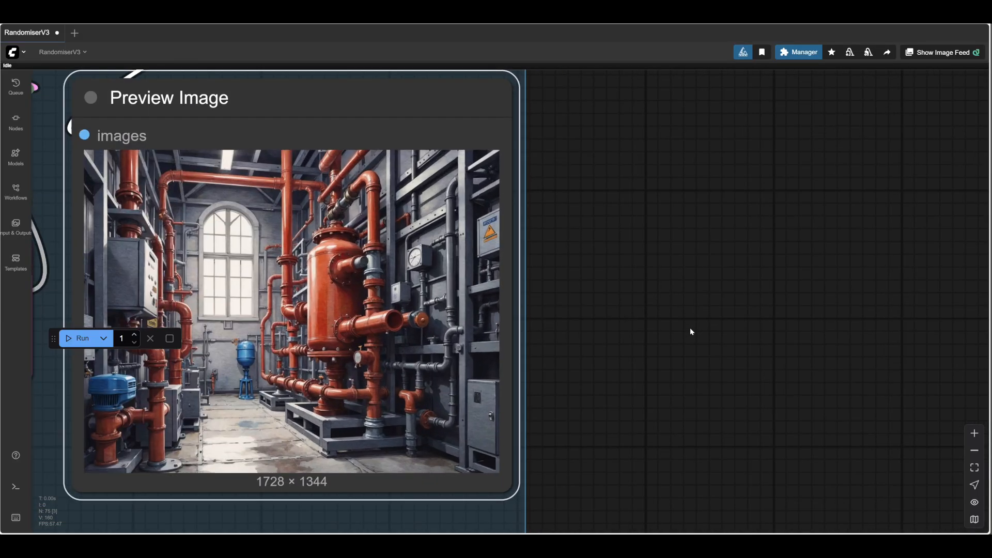
left_click_drag(693, 330, 737, 328)
scroll(408, 321, "up", 2)
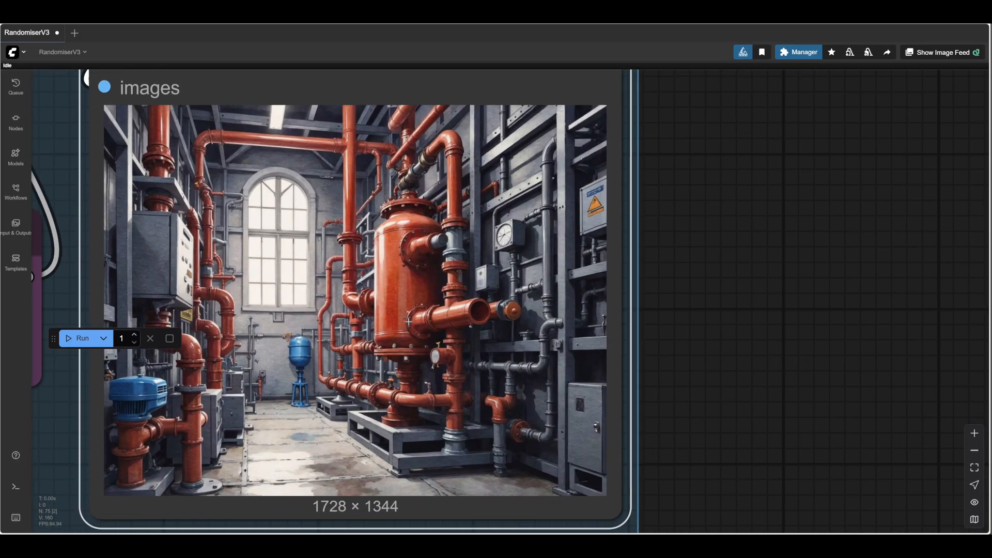
Open the refined red pipework image at full size from the Refine group's Preview Image node
right_click(373, 281)
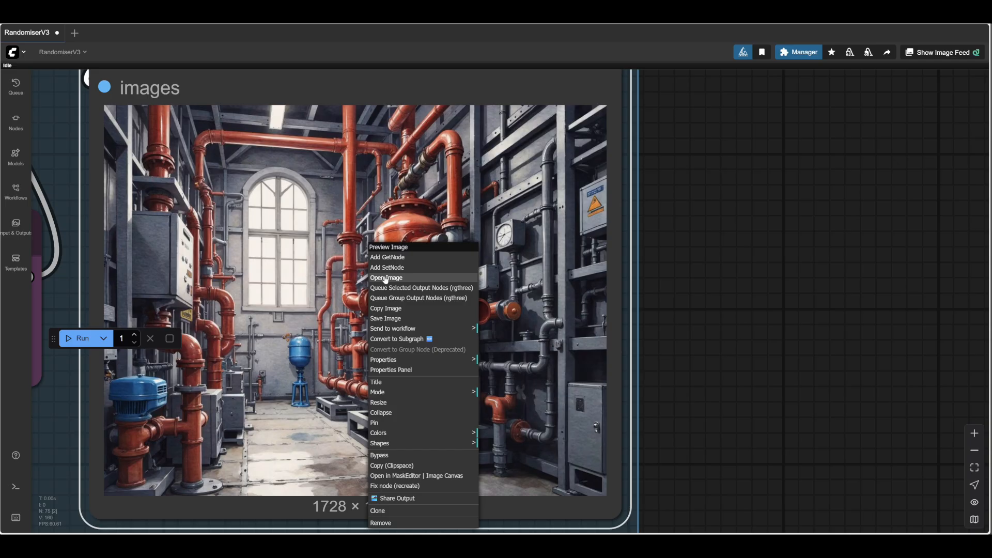
left_click(388, 279)
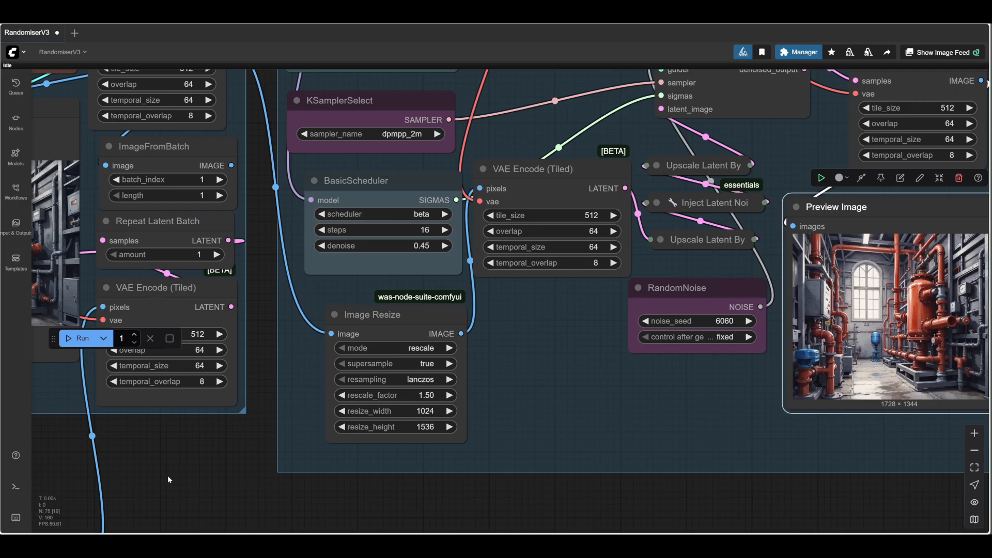
Load a pipework image from the temp folder into the Redux group's Load Image node in place of the red car
left_click_drag(167, 475, 417, 489)
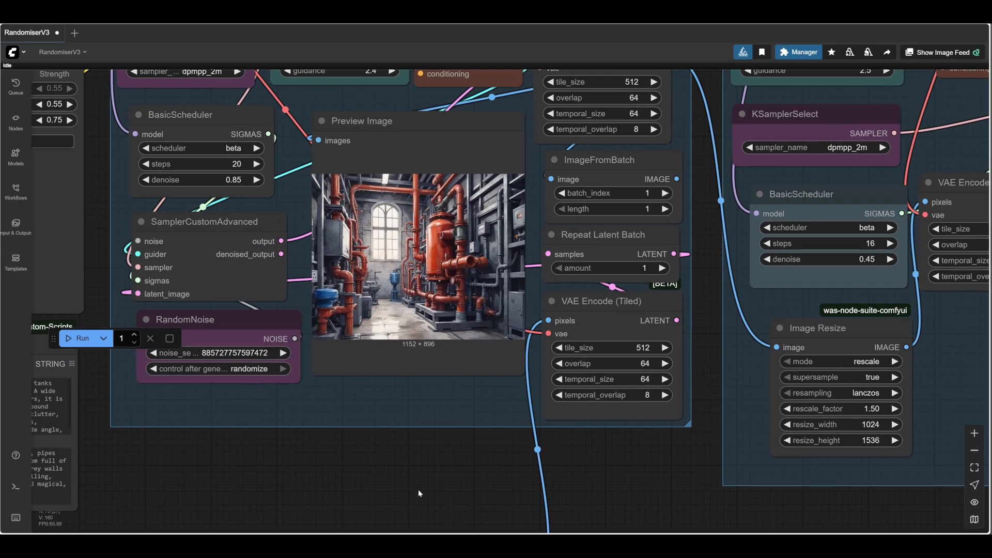
scroll(470, 497, "down", 5)
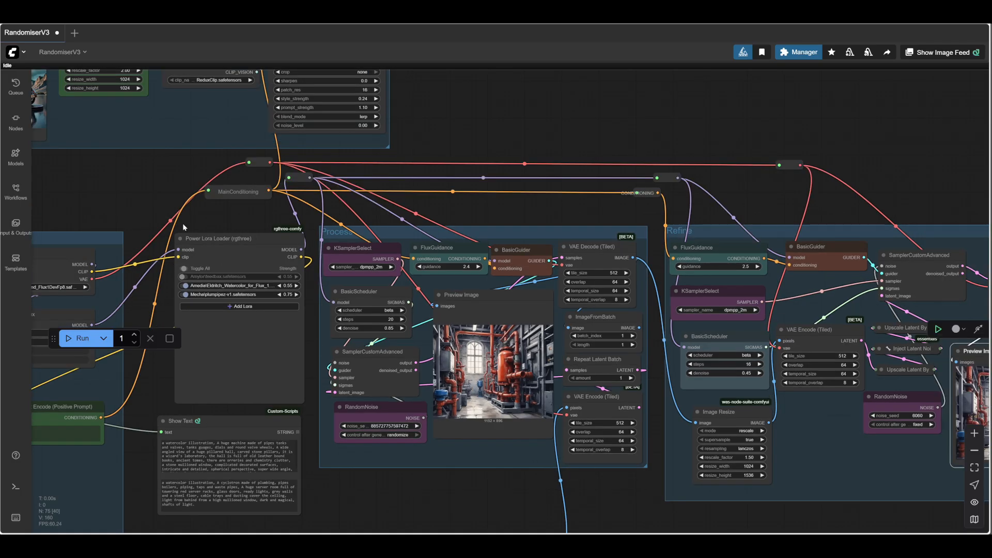
left_click_drag(147, 195, 448, 411)
scroll(401, 399, "up", 4)
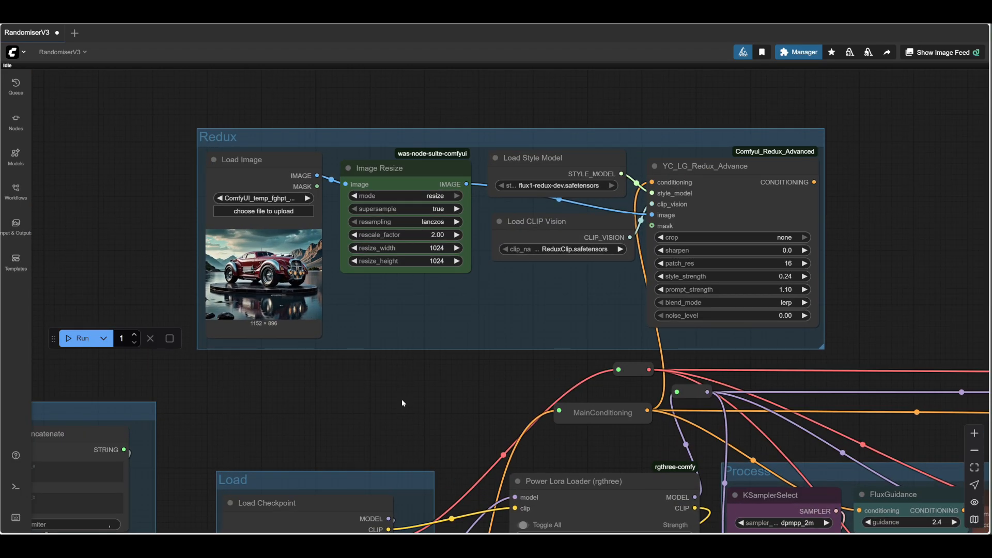
scroll(401, 399, "up", 3)
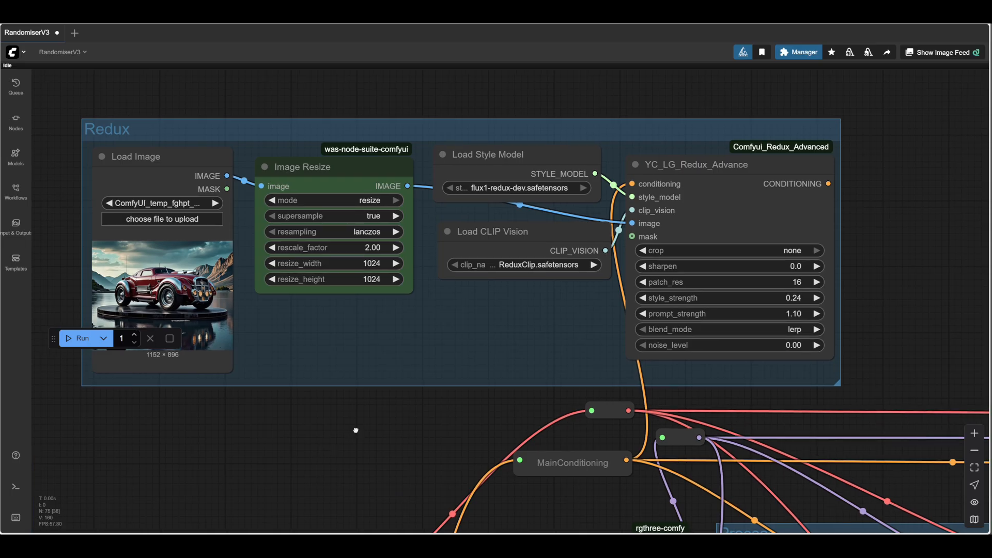
scroll(404, 434, "down", 1)
left_click_drag(369, 421, 483, 459)
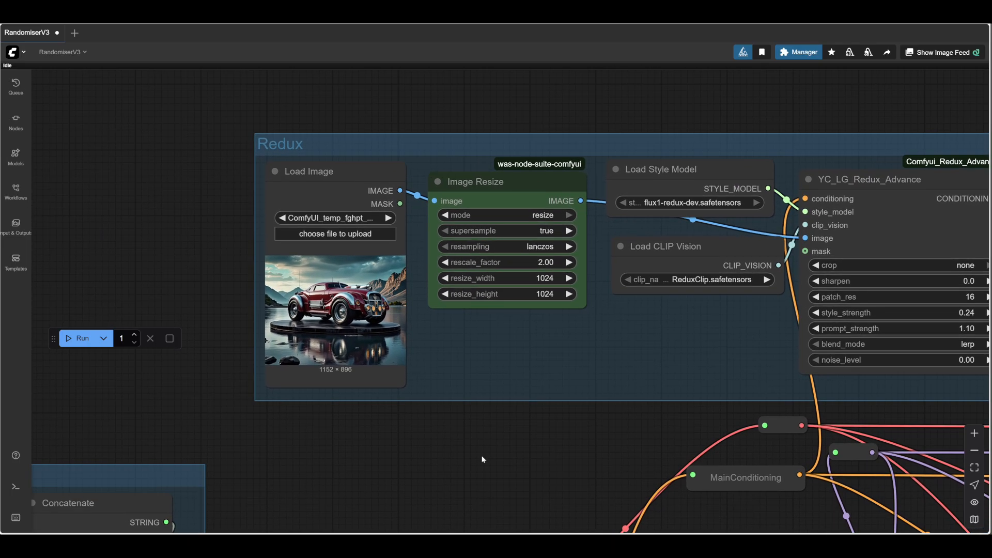
left_click(333, 234)
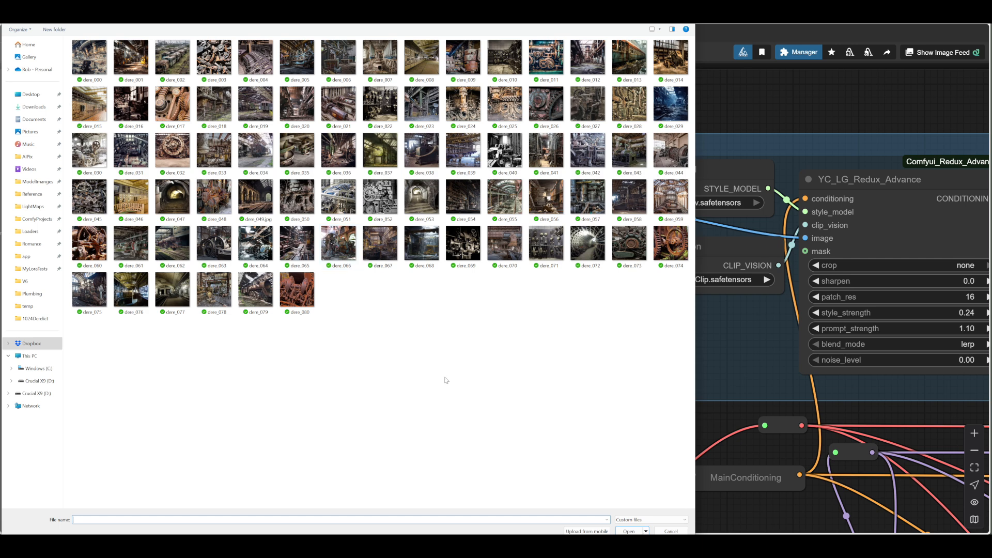
left_click(28, 306)
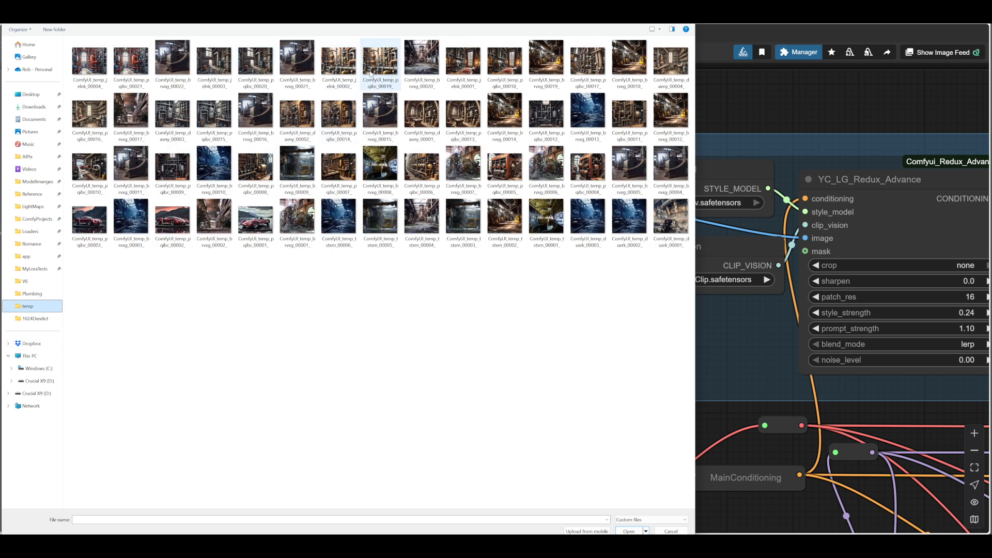
double_click(428, 117)
Connect the YC_LG_Redux_Advance node's CONDITIONING output to the conditioning input of the Process group's FluxGuidance node
left_click_drag(403, 448, 107, 320)
left_click_drag(696, 368, 580, 381)
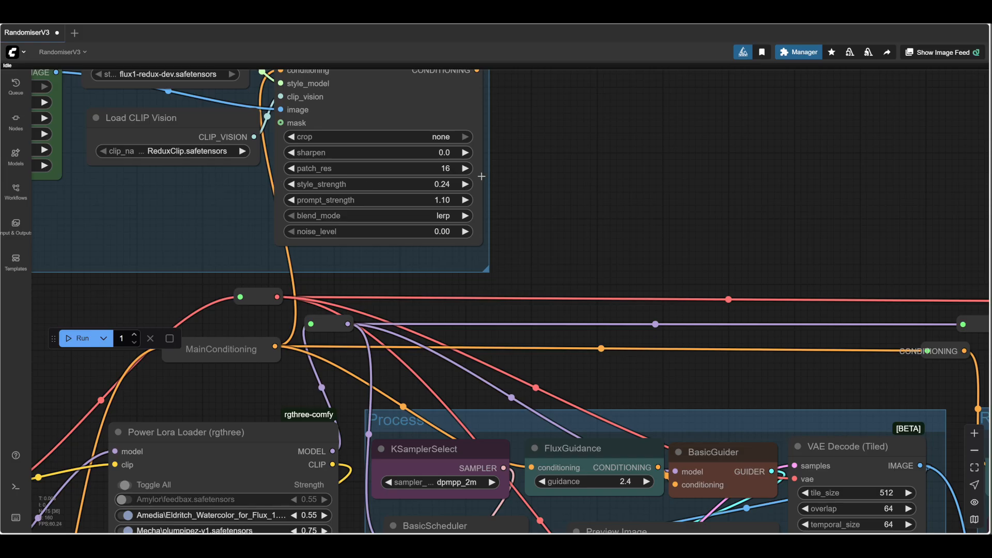
left_click_drag(558, 149, 550, 158)
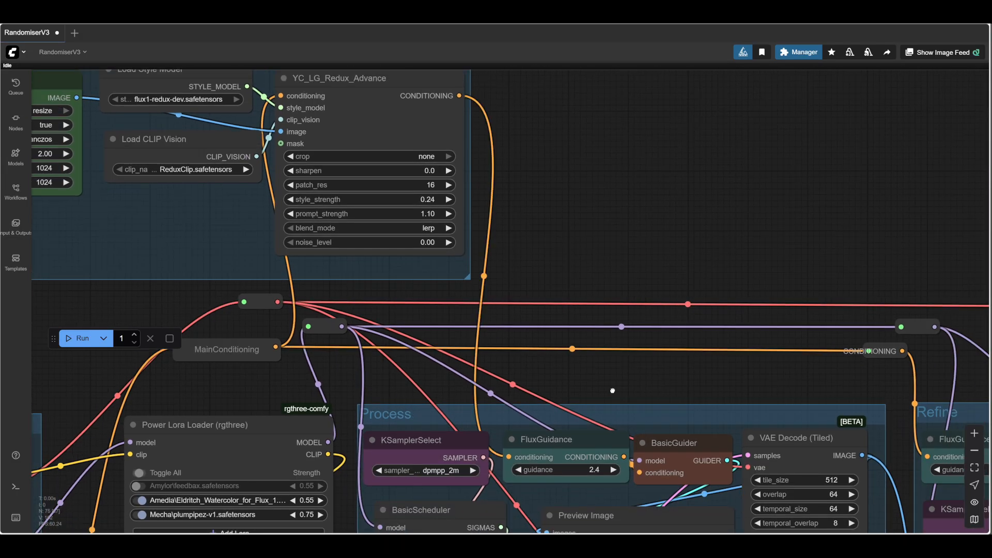
left_click_drag(613, 389, 634, 165)
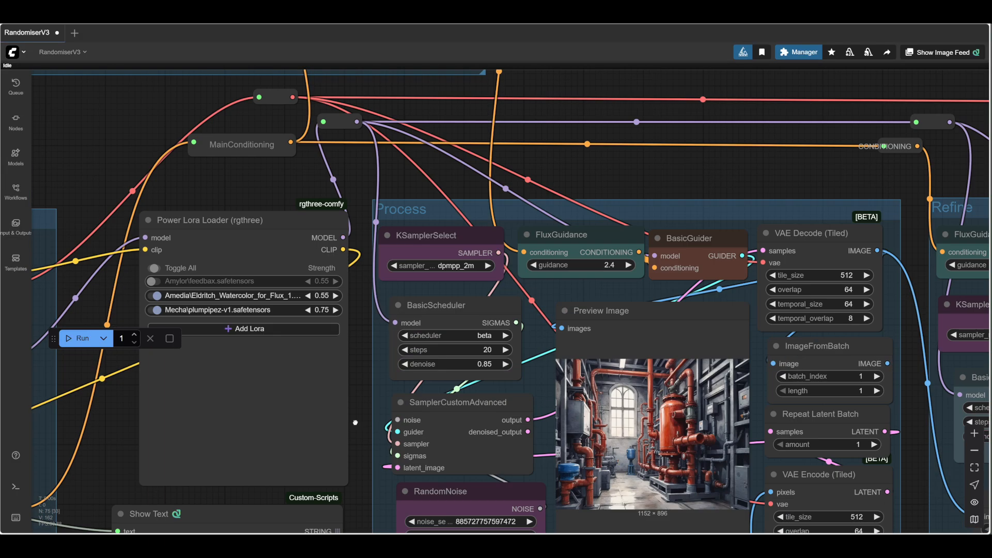
Run the workflow with the Redux conditioning and view the new image in the Process group's Preview Image node
left_click_drag(355, 422, 347, 505)
left_click_drag(347, 467, 262, 205)
left_click_drag(534, 440, 372, 474)
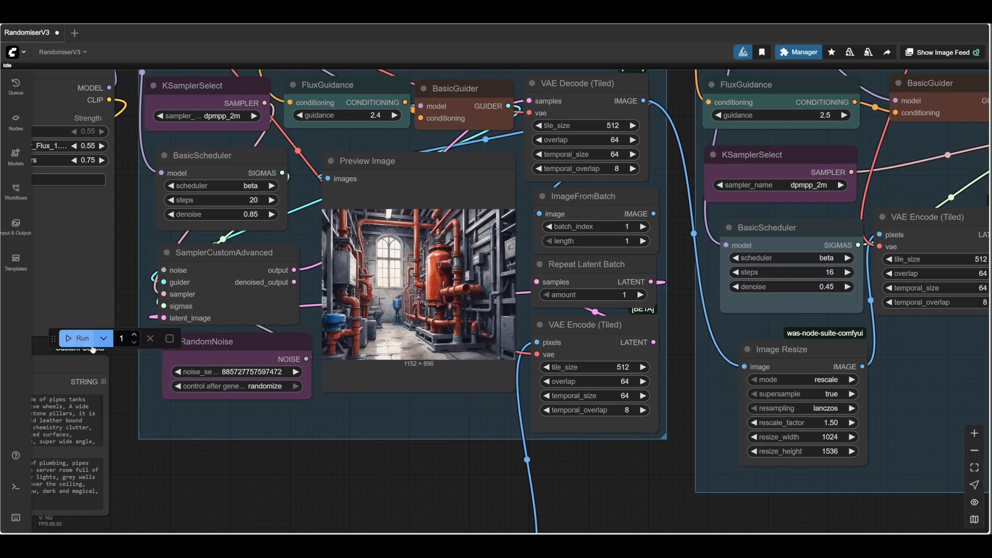
scroll(119, 287, "down", 3)
left_click_drag(205, 428, 312, 467)
key("ctrl+Return")
scroll(444, 373, "up", 10)
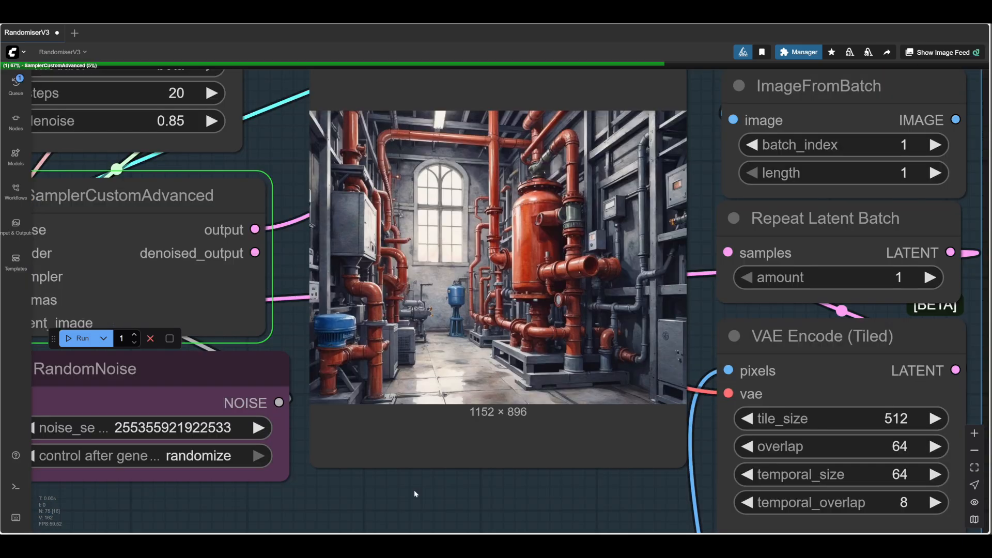
left_click_drag(286, 336, 300, 372)
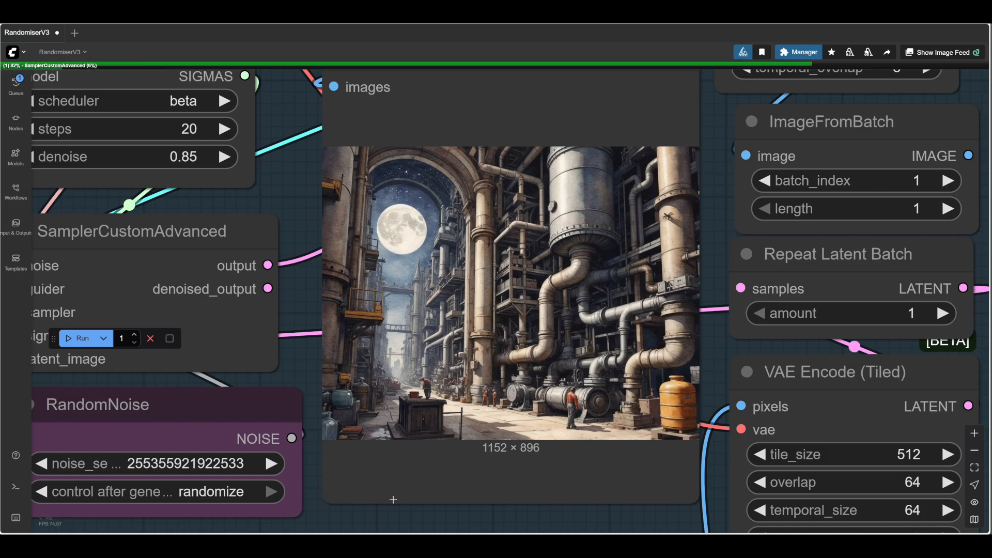
Read the random prompt behind the moonlit pipework image in the Show Text node
scroll(398, 501, "down", 3)
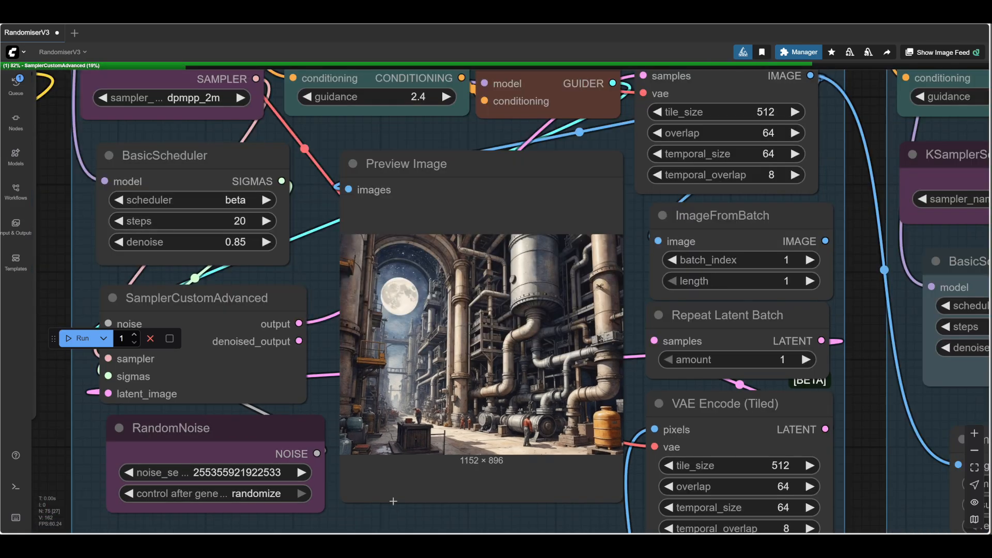
left_click_drag(401, 506, 620, 242)
left_click_drag(437, 368, 681, 279)
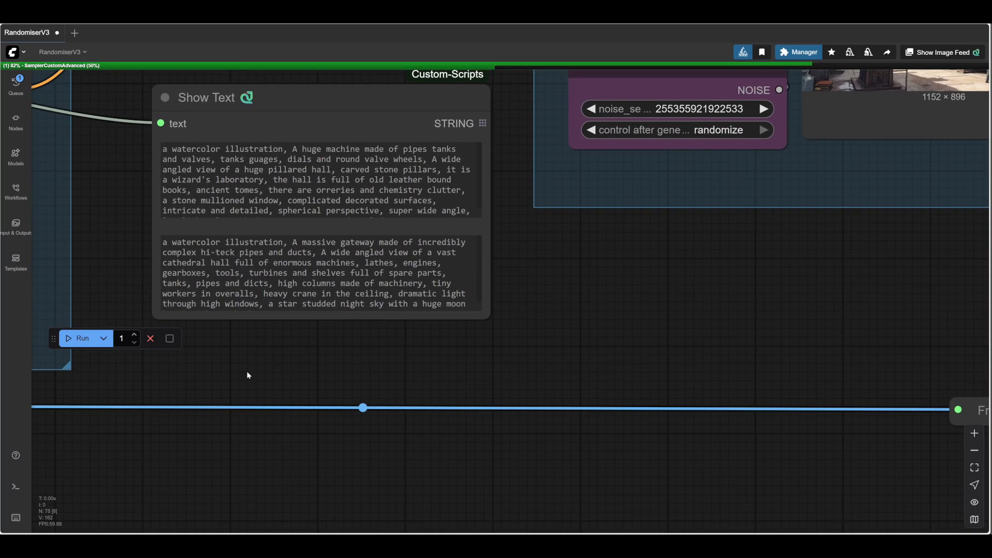
Enlarge the Interior node and delete "Fashionable guests with luggage" from its modernist atrium prompt
left_click_drag(246, 372, 563, 388)
left_click_drag(67, 357, 384, 355)
left_click_drag(292, 274, 773, 336)
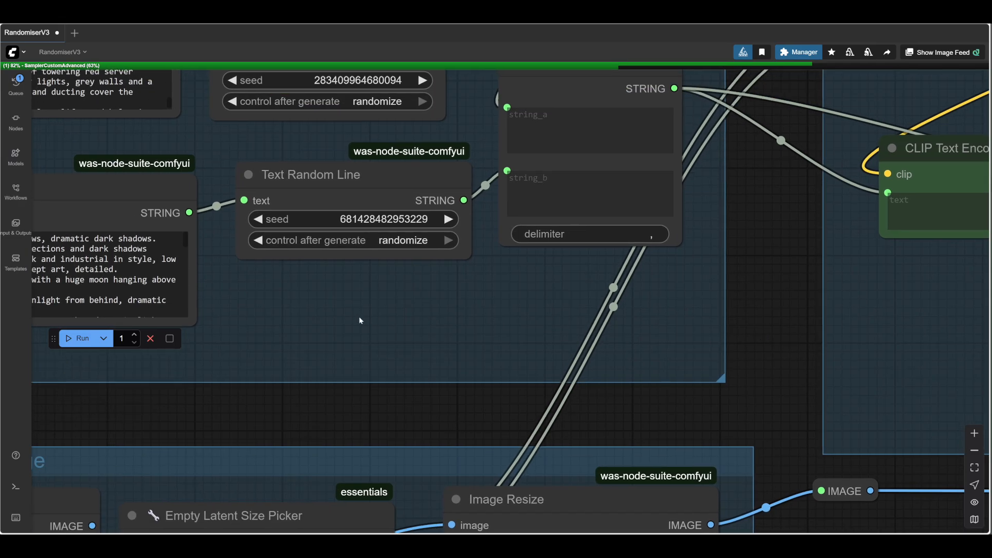
left_click_drag(358, 316, 568, 411)
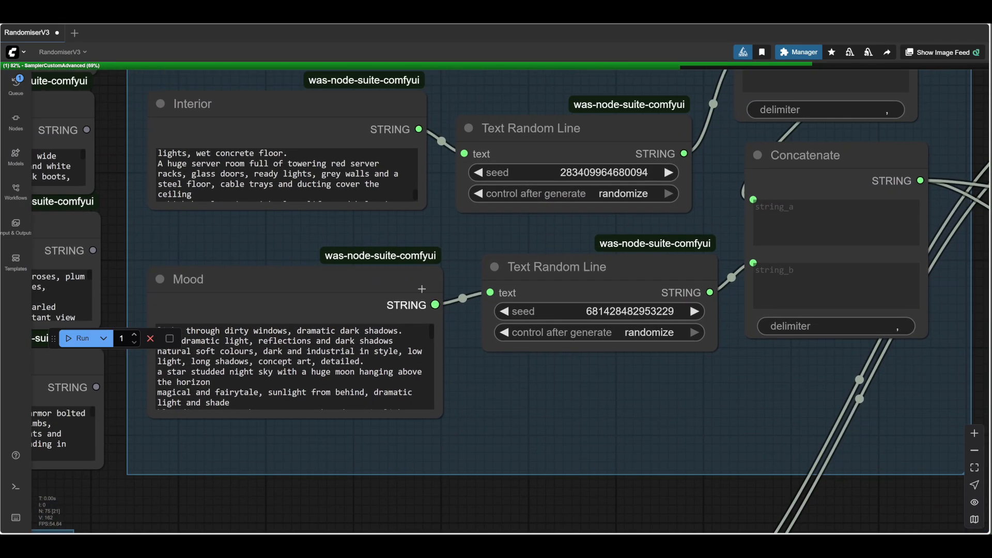
scroll(294, 175, "up", 10)
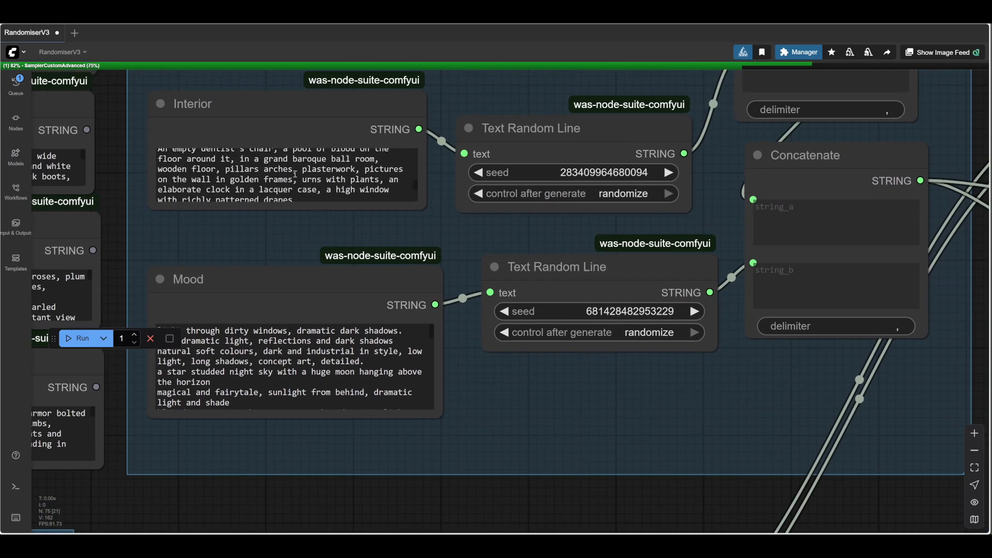
scroll(295, 174, "up", 6)
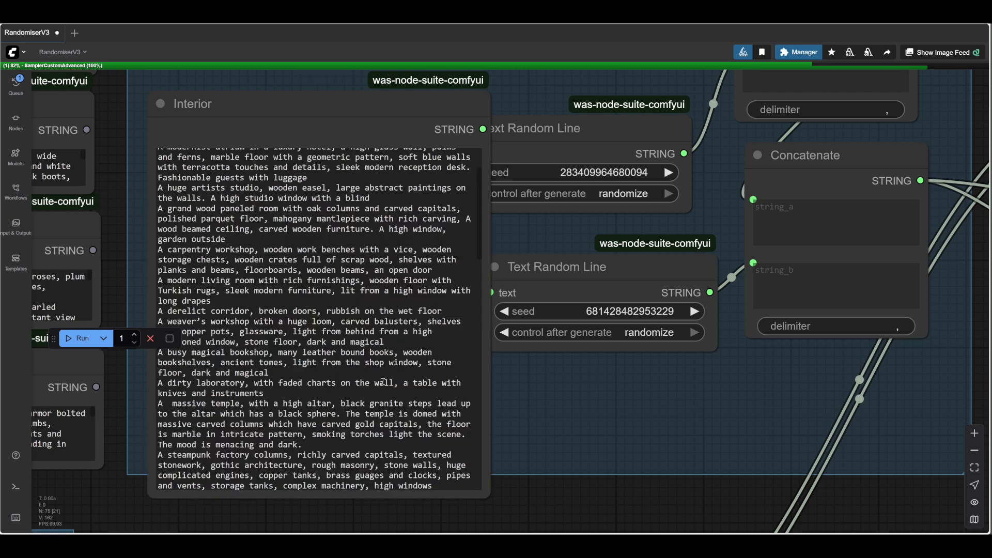
scroll(383, 381, "up", 2)
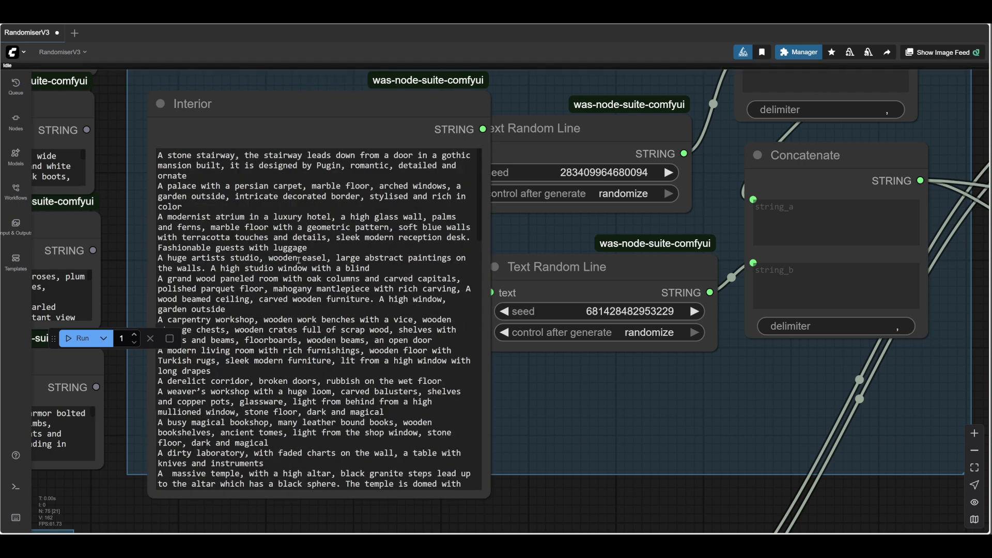
left_click_drag(308, 249, 158, 248)
key("BackSpace")
key("BackSpace")
key("BackSpace")
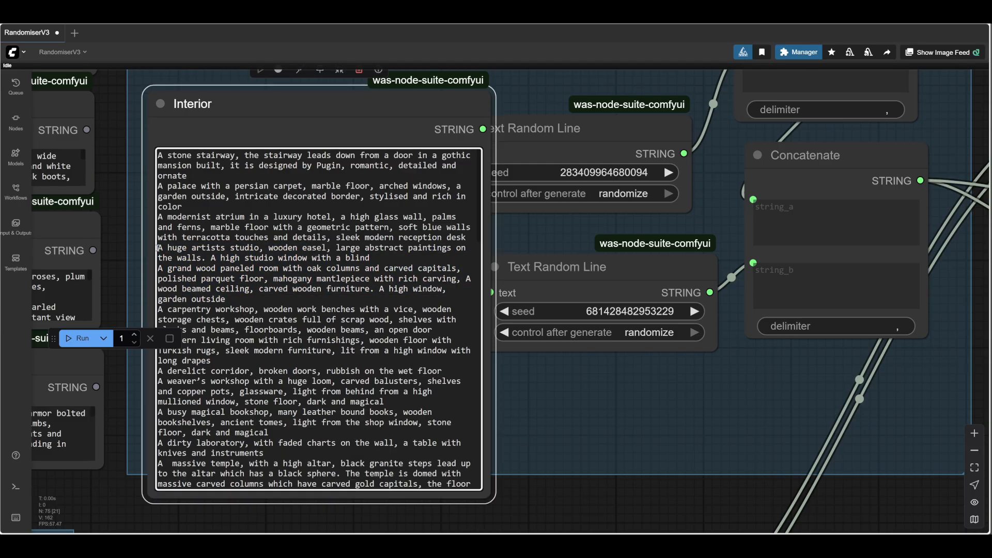
Delete the sentence about distorted faces and hands pressed to the glass from the Interior node's dark retro laboratory prompt
scroll(345, 357, "down", 3)
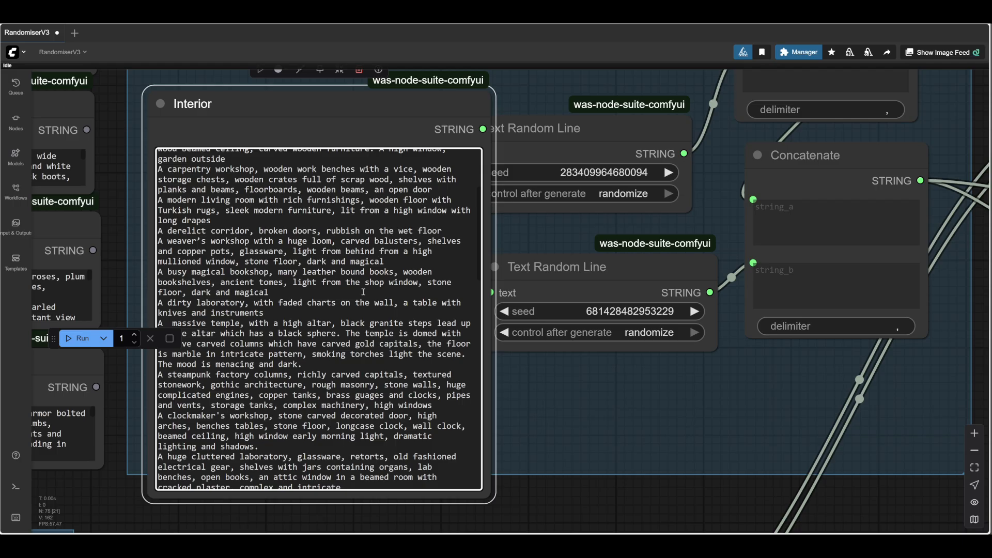
scroll(363, 292, "down", 6)
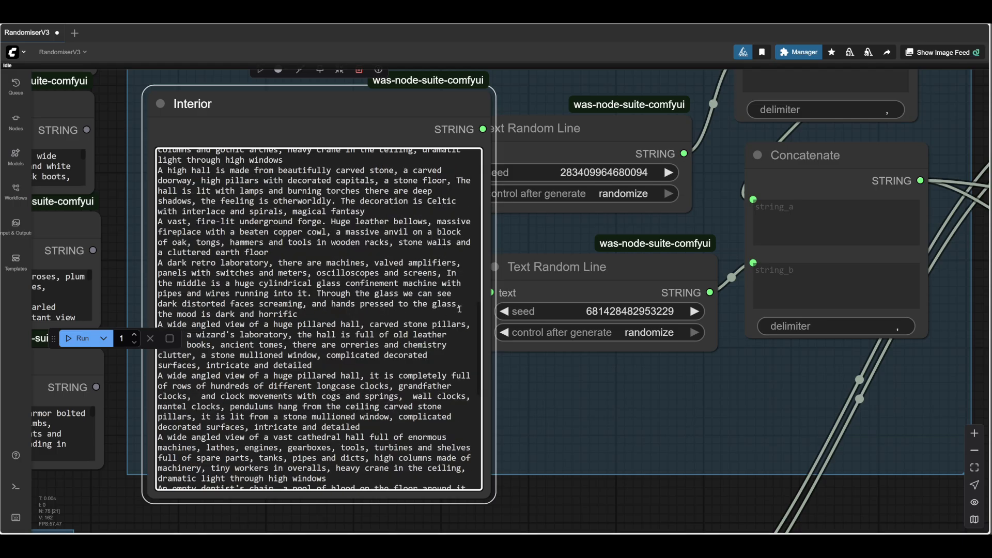
scroll(460, 308, "down", 3)
scroll(352, 282, "down", 4)
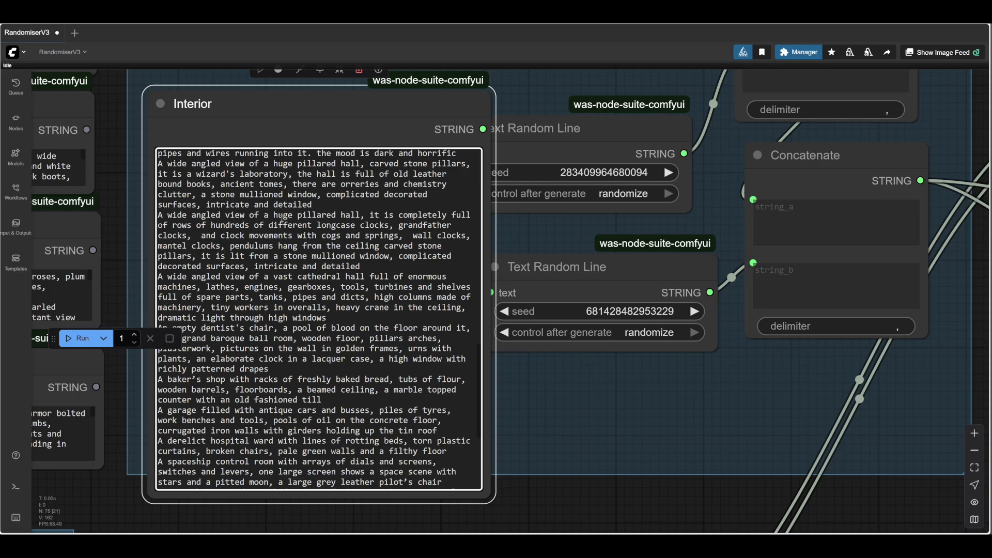
Remove "tiny workers in overalls" from the vast cathedral hall prompt and shrink the Interior node back to a compact size
scroll(268, 247, "down", 3)
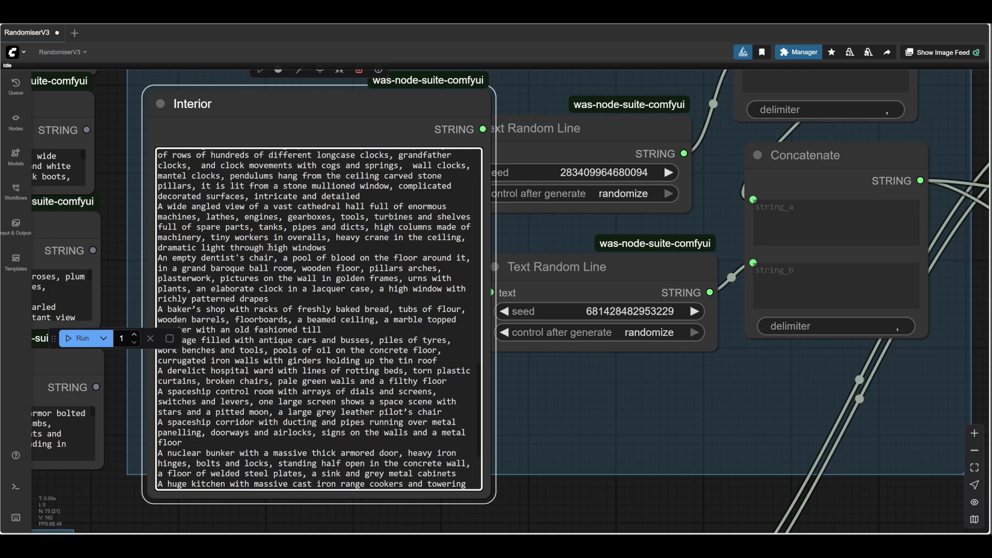
left_click_drag(328, 238, 213, 237)
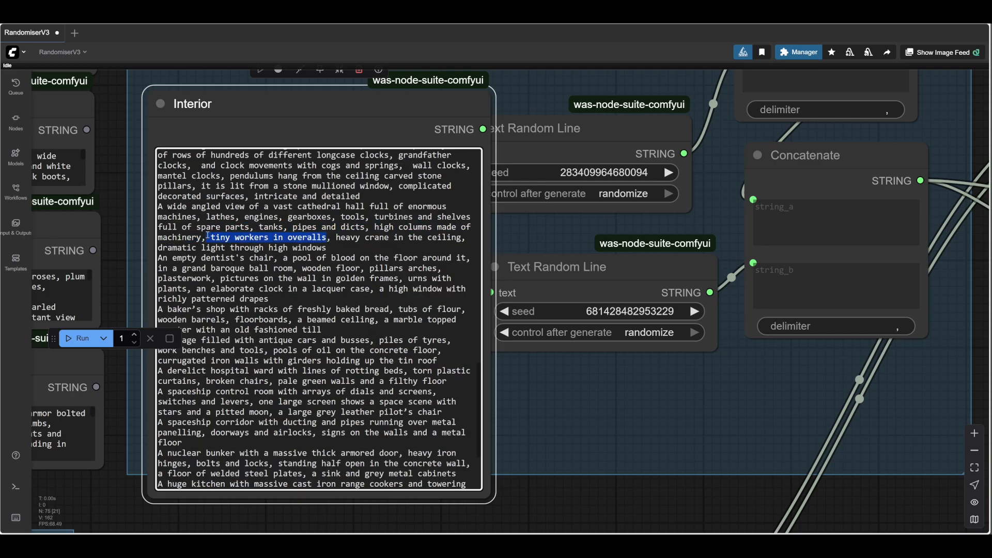
scroll(299, 478, "down", 2)
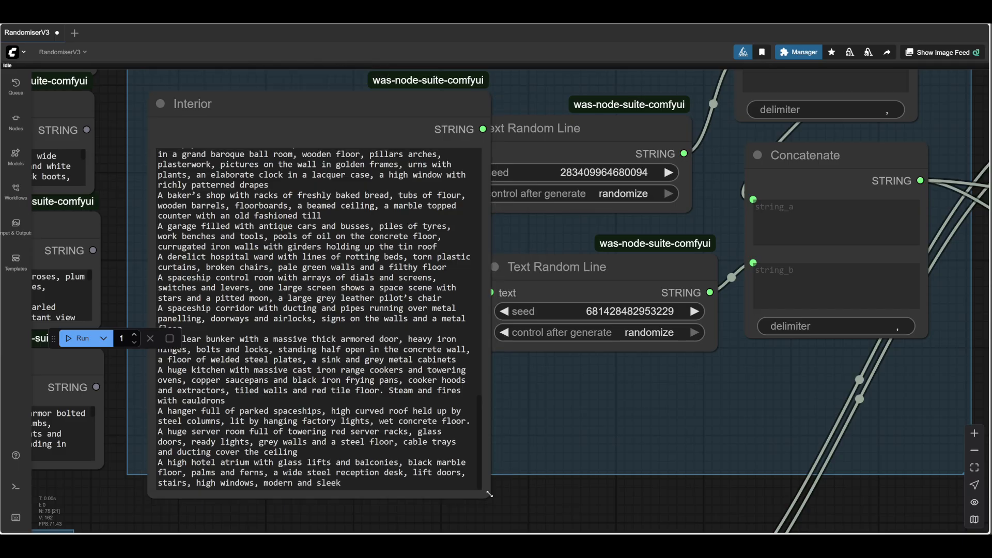
left_click_drag(492, 500, 440, 228)
Save the refined image of the moonlit pipework from the Refine group's Preview Image node as a PNG image
left_click_drag(354, 453, 346, 454)
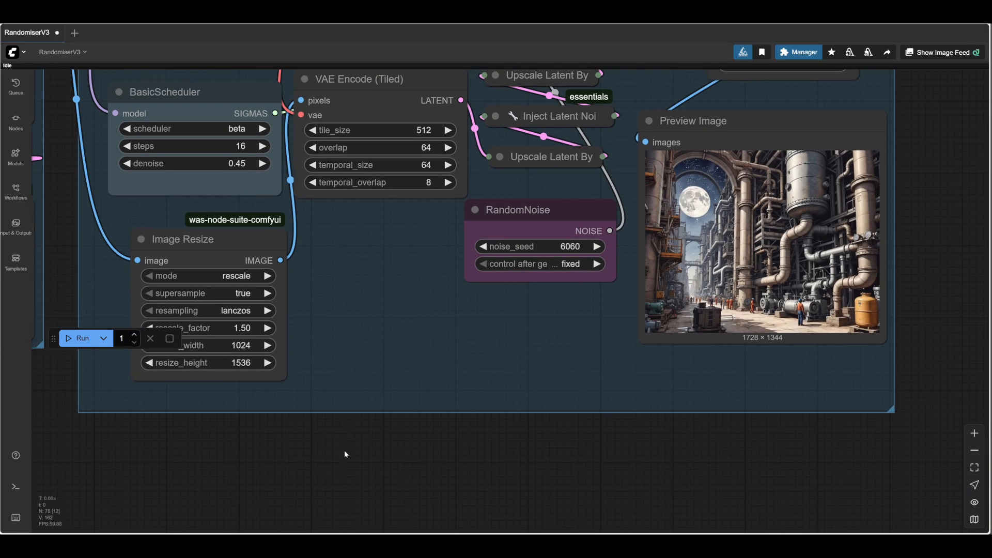
left_click_drag(415, 451, 16, 495)
scroll(374, 252, "up", 3)
scroll(374, 252, "up", 2)
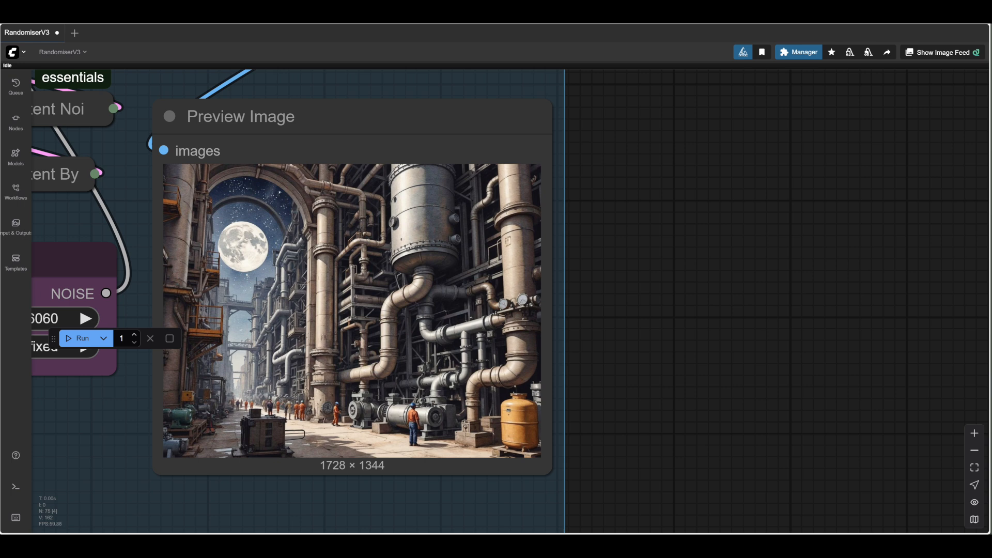
left_click(331, 331)
right_click(313, 249)
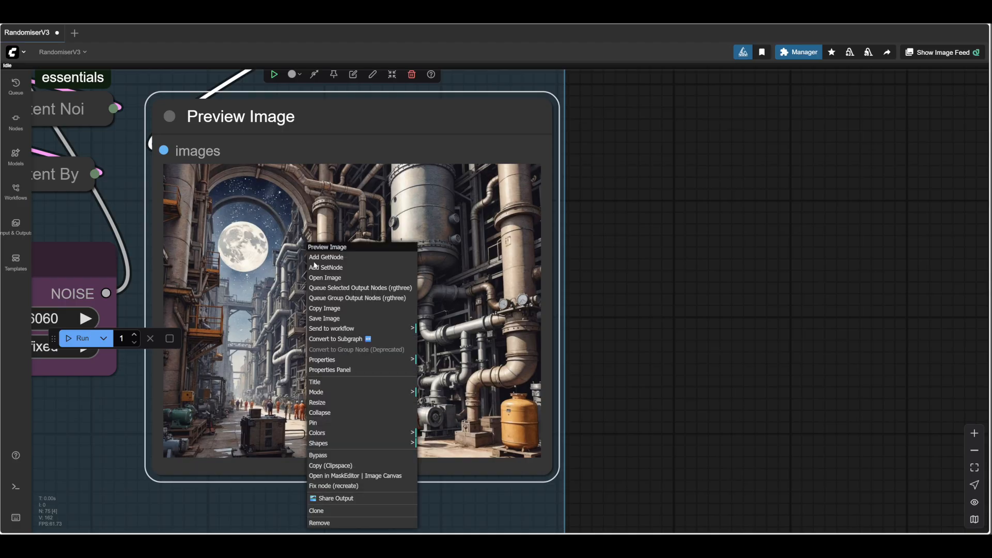
left_click(325, 277)
right_click(370, 219)
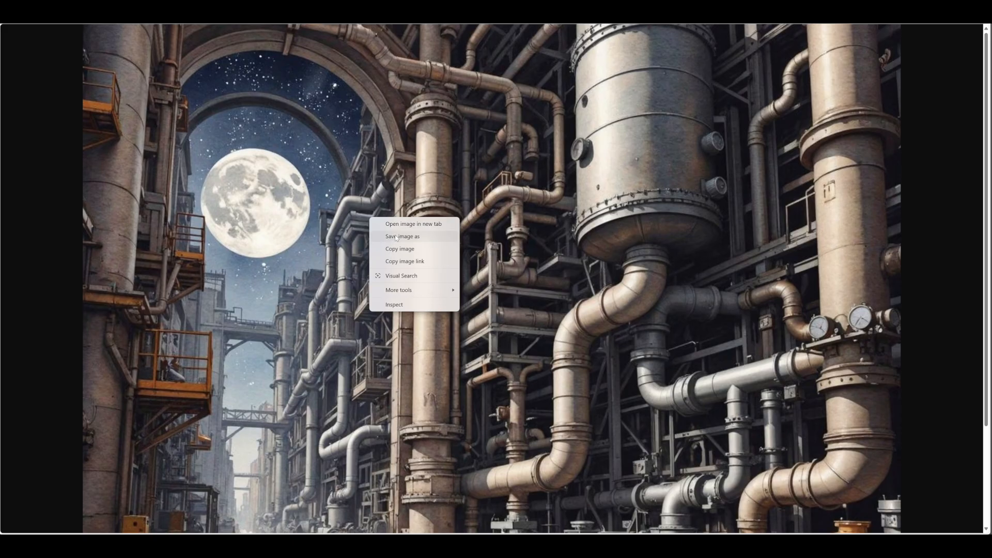
left_click(396, 237)
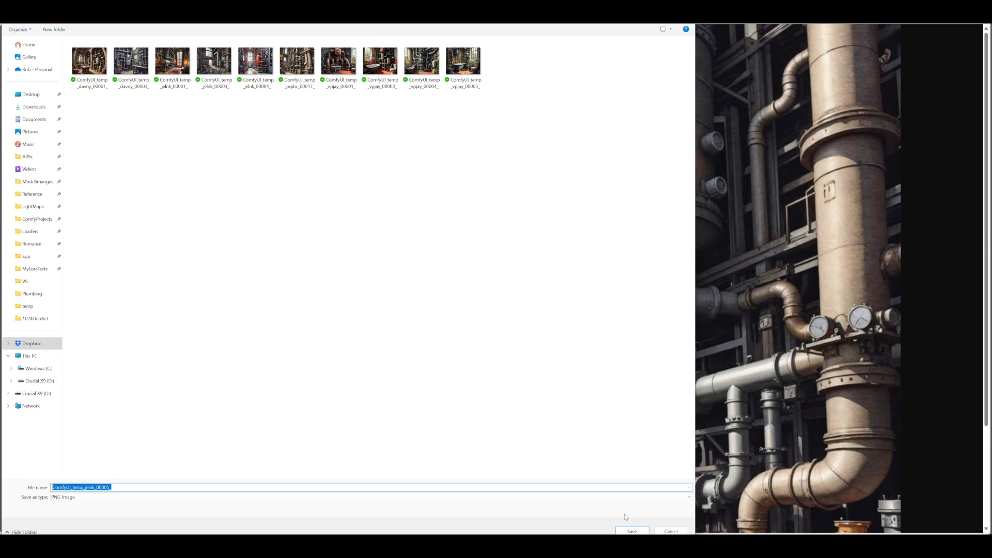
left_click(626, 530)
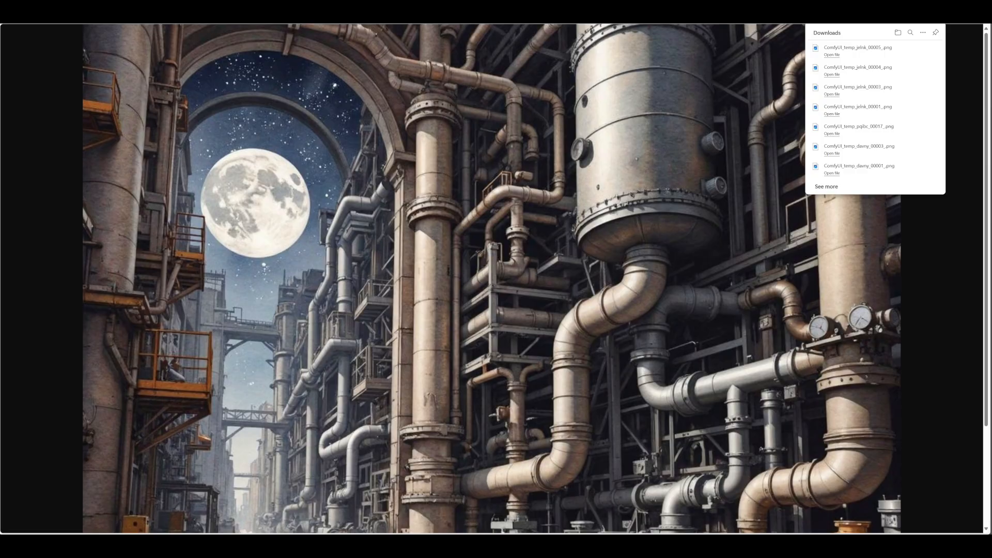
Close the enlarged image, advance the first-pass RandomNoise node's noise seed by one increment, and run the workflow
key("ctrl+w")
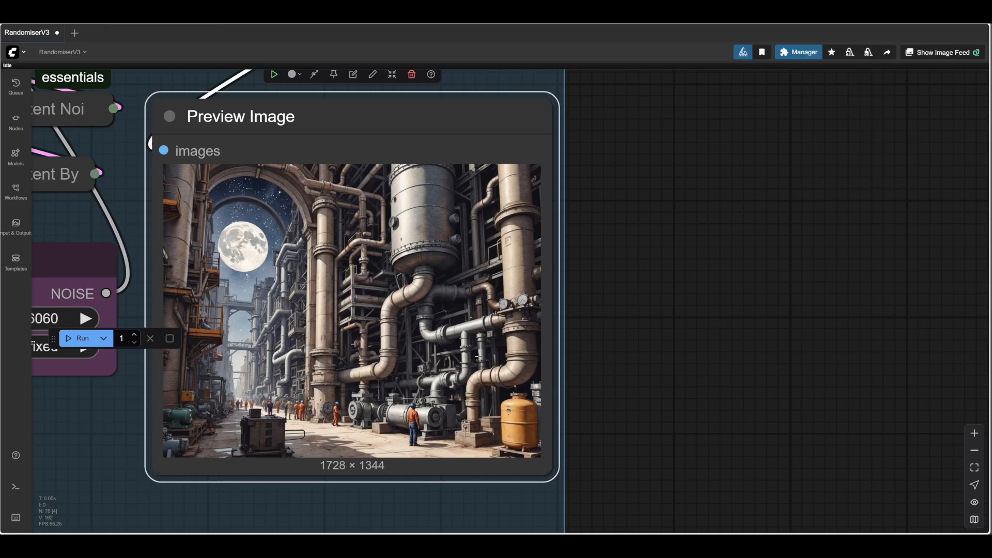
scroll(614, 361, "down", 1)
scroll(614, 361, "down", 1)
scroll(613, 359, "down", 3)
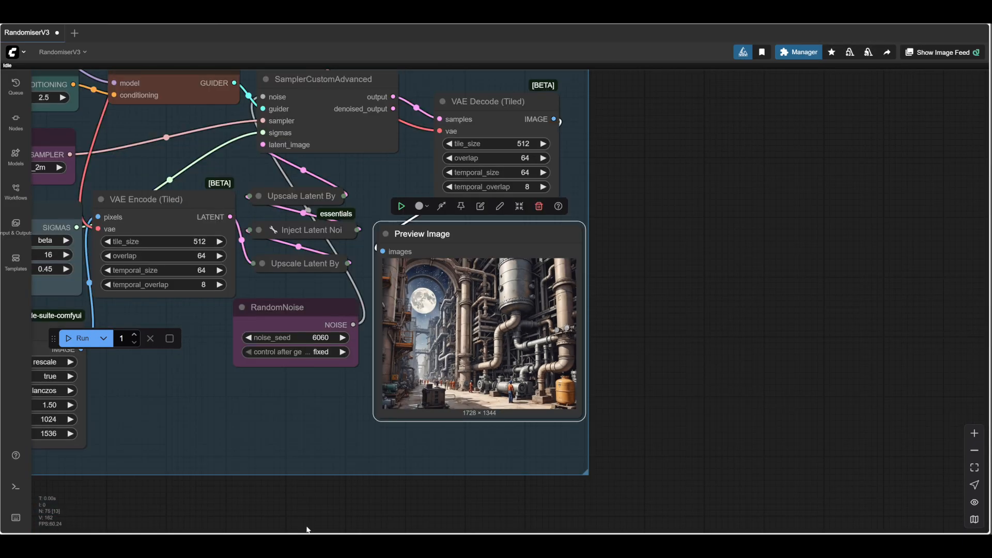
left_click_drag(252, 517, 383, 492)
left_click_drag(242, 486, 679, 457)
left_click_drag(383, 445, 410, 531)
scroll(389, 485, "up", 3)
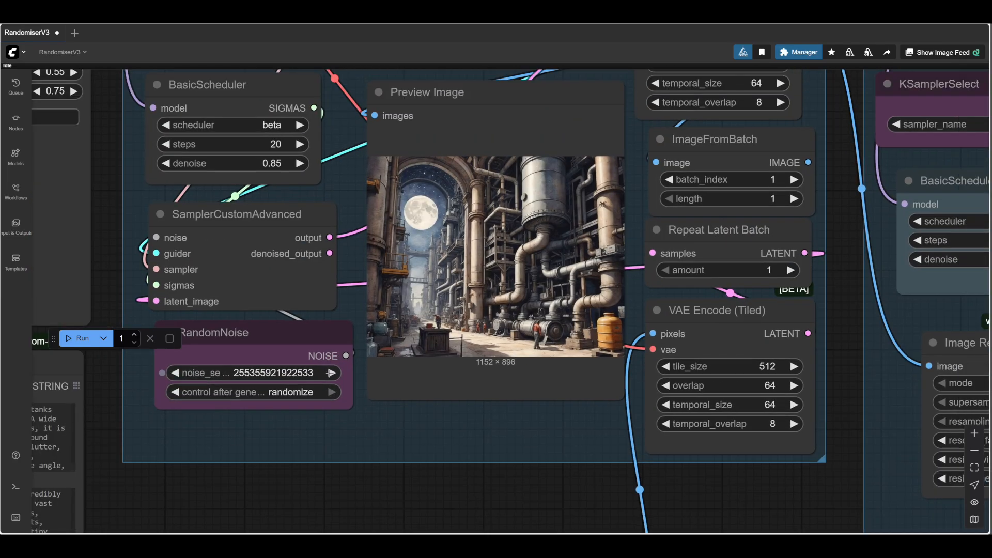
left_click(331, 373)
left_click(83, 339)
Examine the new first-pass image in its Preview Image node and read the generated prompts in the Show Text node
left_click_drag(531, 440, 512, 461)
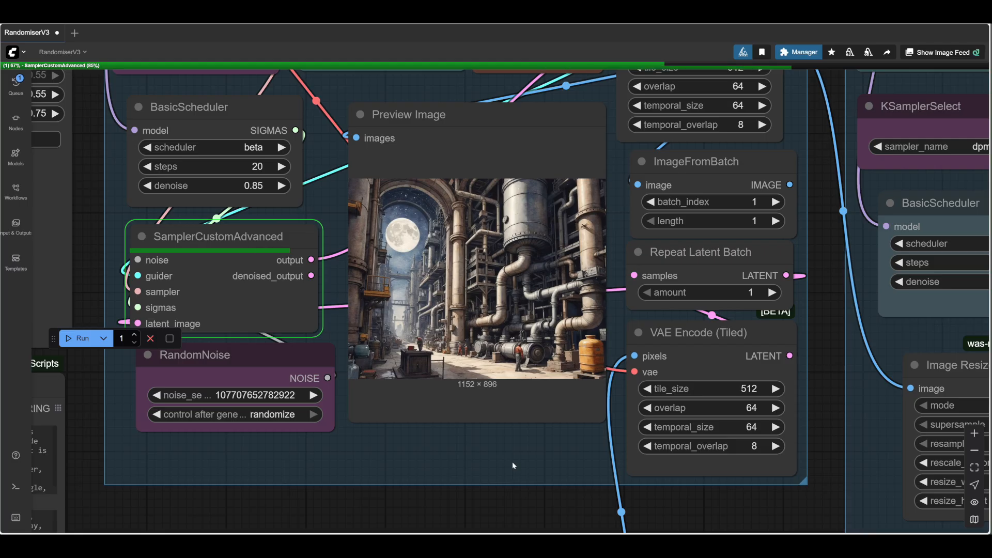
scroll(560, 316, "up", 7)
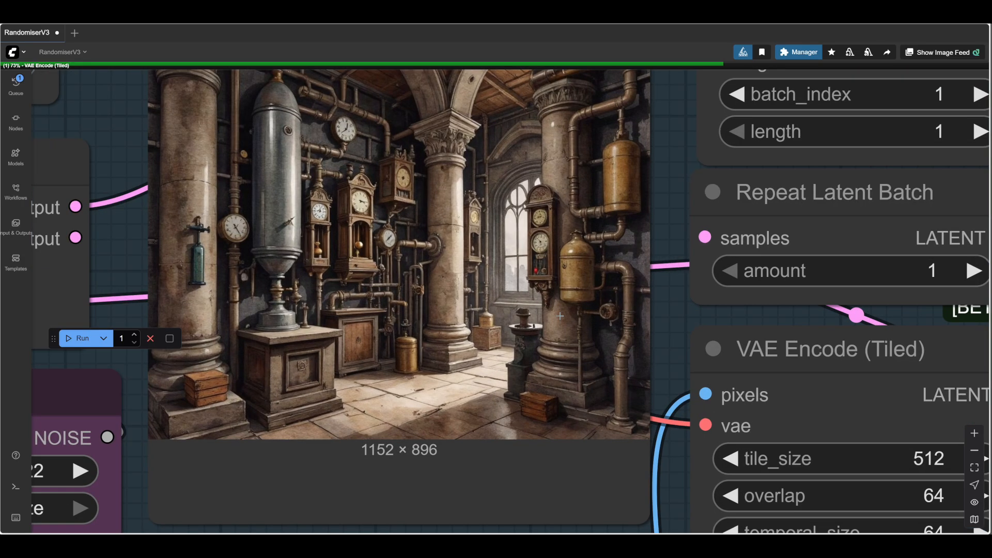
left_click_drag(681, 290, 662, 362)
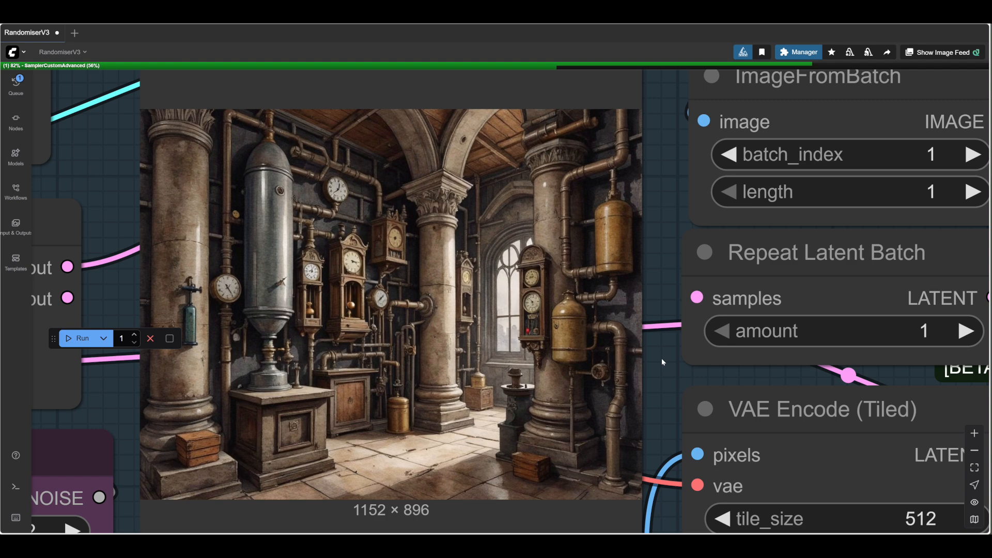
scroll(662, 358, "down", 3)
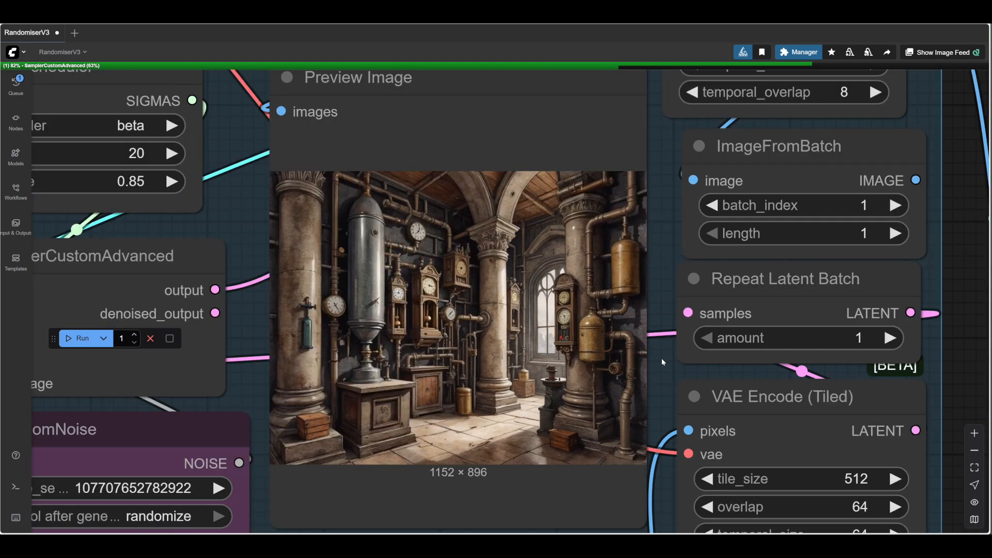
scroll(661, 358, "down", 1)
scroll(661, 358, "down", 2)
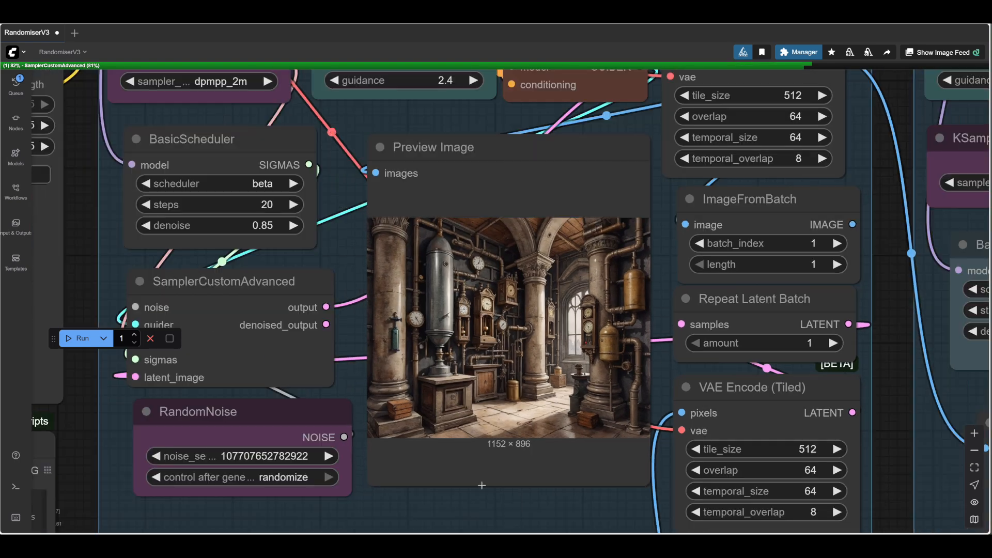
left_click_drag(454, 498, 898, 281)
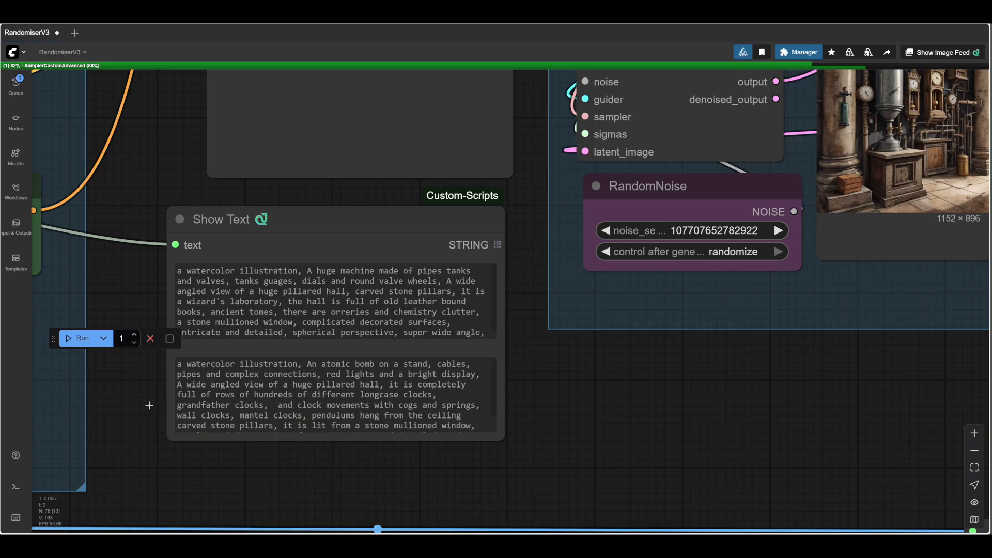
scroll(722, 403, "down", 1)
left_click_drag(722, 403, 403, 463)
scroll(403, 463, "down", 2)
left_click_drag(475, 458, 338, 510)
scroll(369, 444, "up", 2)
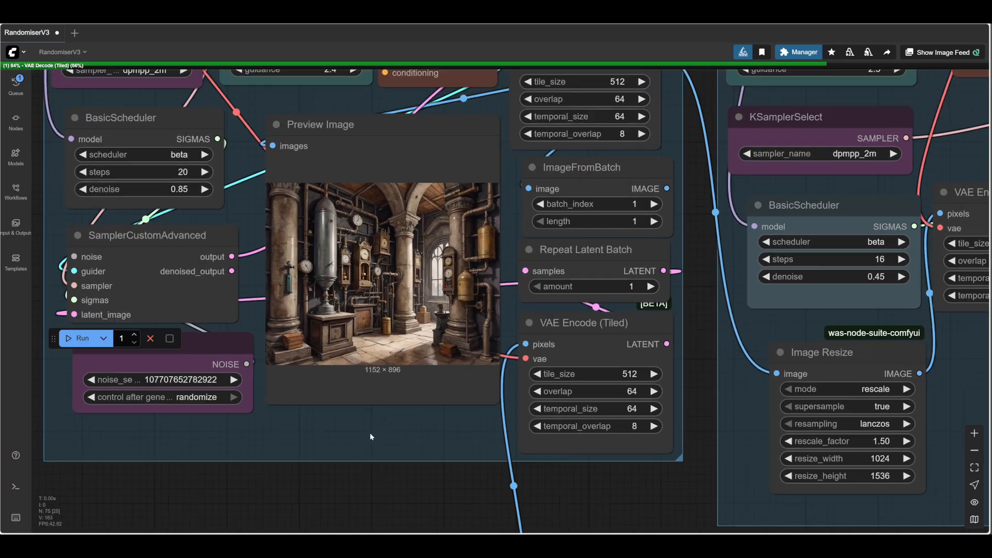
Examine the refined image in the Refine group's Preview Image node
scroll(370, 436, "up", 1)
scroll(417, 471, "down", 2)
scroll(477, 341, "up", 1)
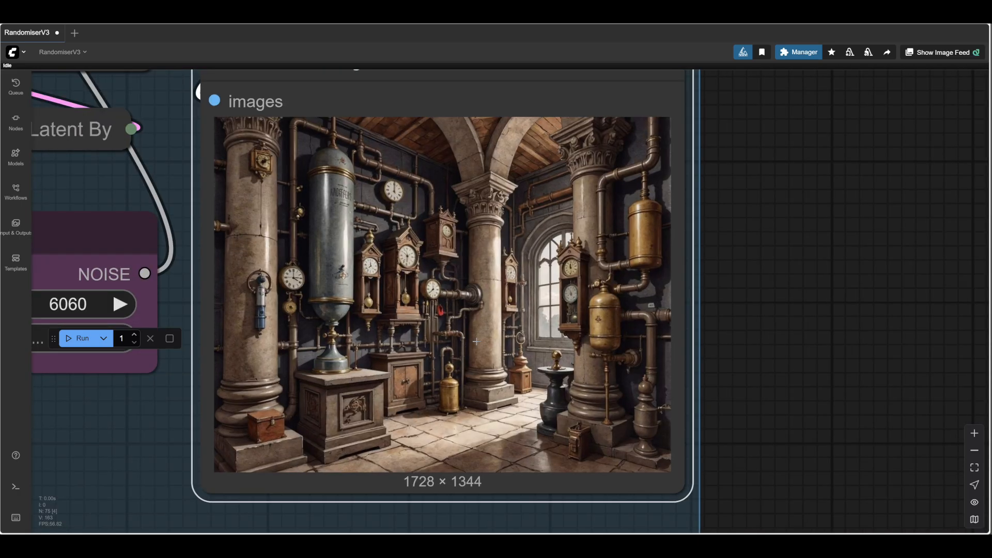
scroll(476, 341, "up", 3)
scroll(476, 341, "down", 2)
scroll(817, 392, "down", 10)
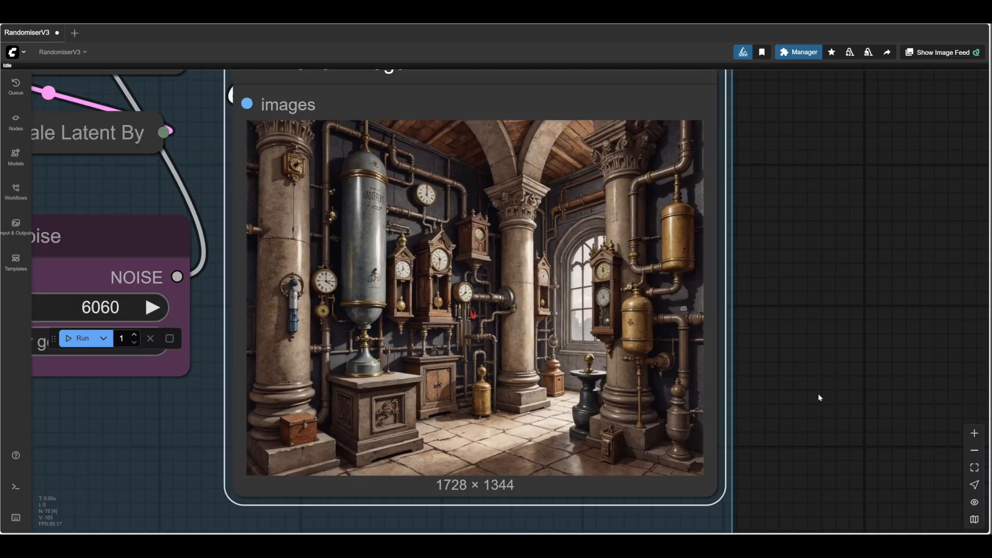
scroll(817, 393, "down", 2)
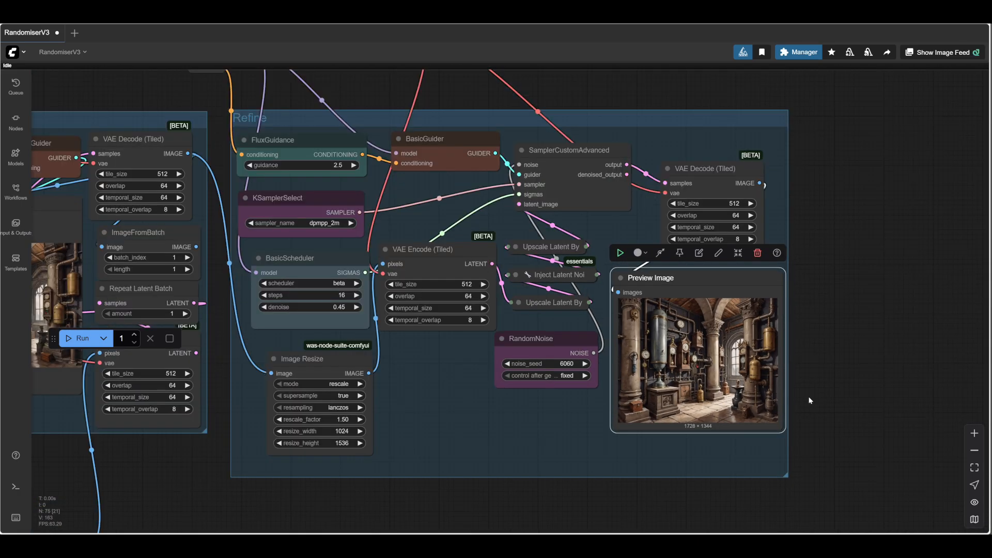
Examine the RandomImage group's nine source images, its random selection nodes, and the preview of the chosen image
left_click_drag(509, 423, 699, 428)
left_click_drag(269, 474, 517, 476)
mouse_move(386, 478)
left_mouse_down()
mouse_move(679, 464)
mouse_move(941, 425)
left_mouse_up()
scroll(671, 465, "down", 3)
mouse_move(534, 510)
left_mouse_down()
mouse_move(616, 506)
mouse_move(884, 408)
mouse_move(938, 315)
left_mouse_up()
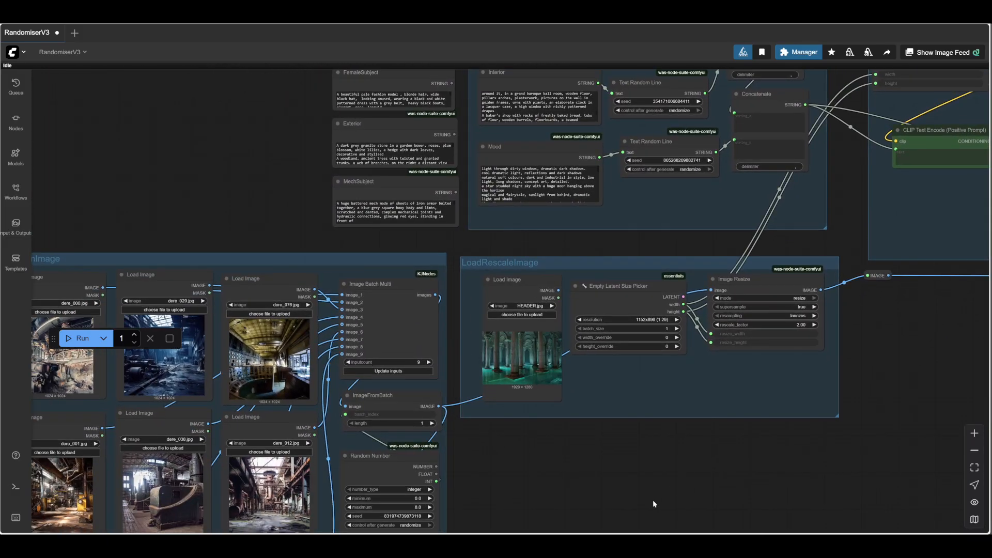
left_click_drag(532, 483, 722, 296)
scroll(723, 296, "up", 2)
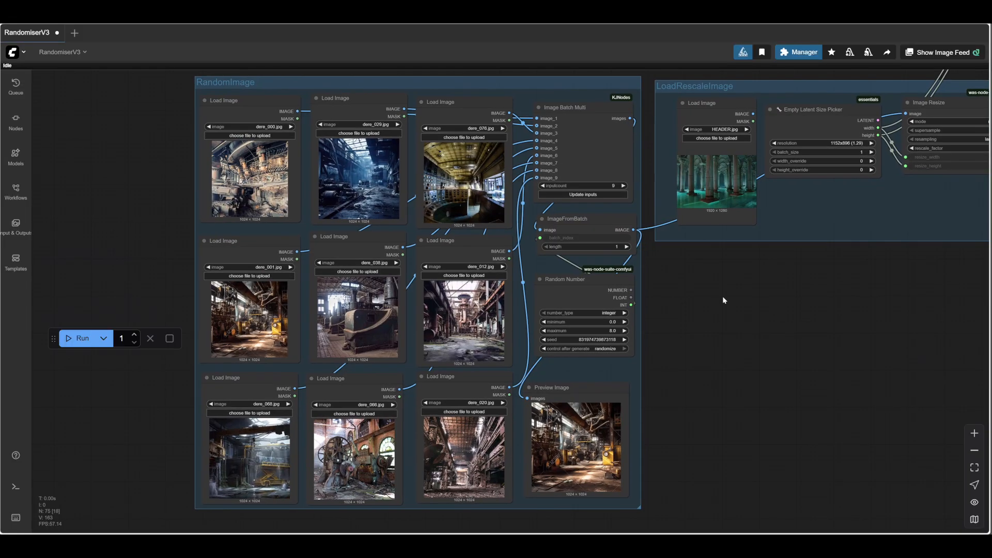
scroll(712, 350, "down", 1)
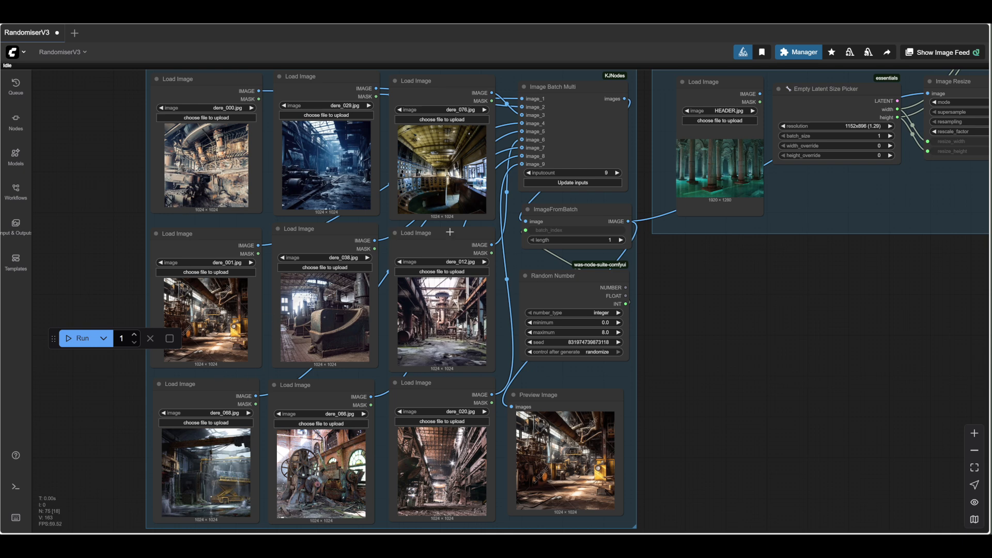
scroll(454, 147, "up", 7)
scroll(454, 146, "up", 4)
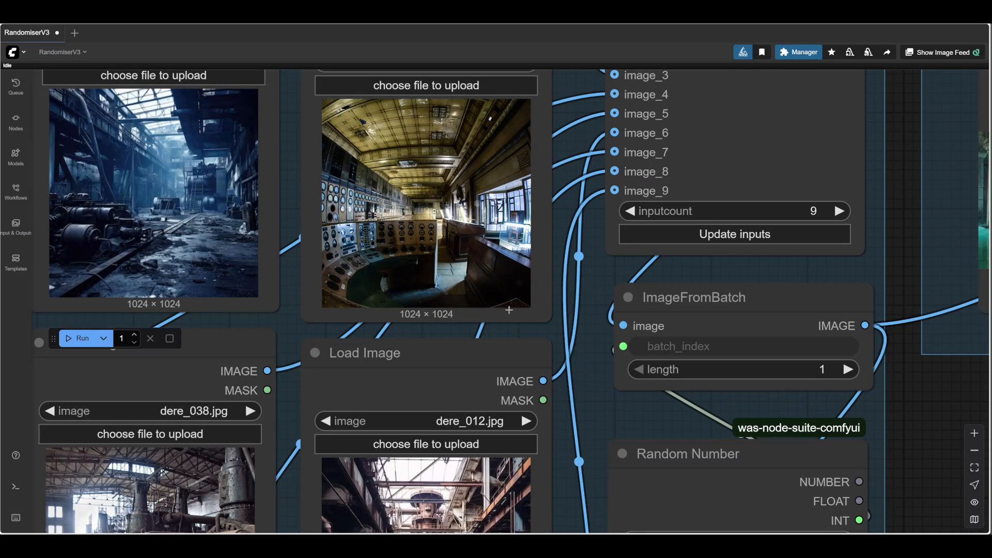
left_click_drag(501, 324, 703, 390)
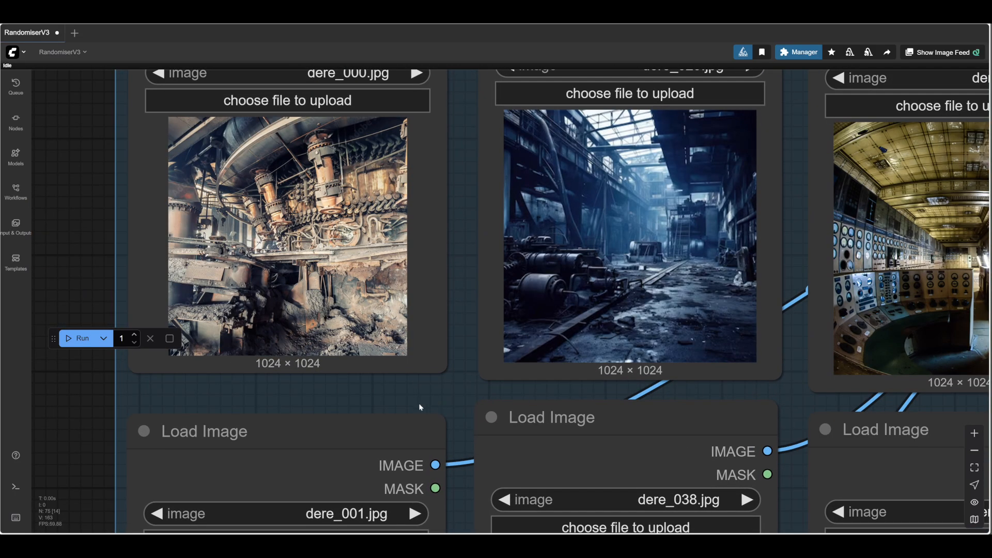
left_click_drag(420, 408, 466, 228)
scroll(493, 420, "down", 10)
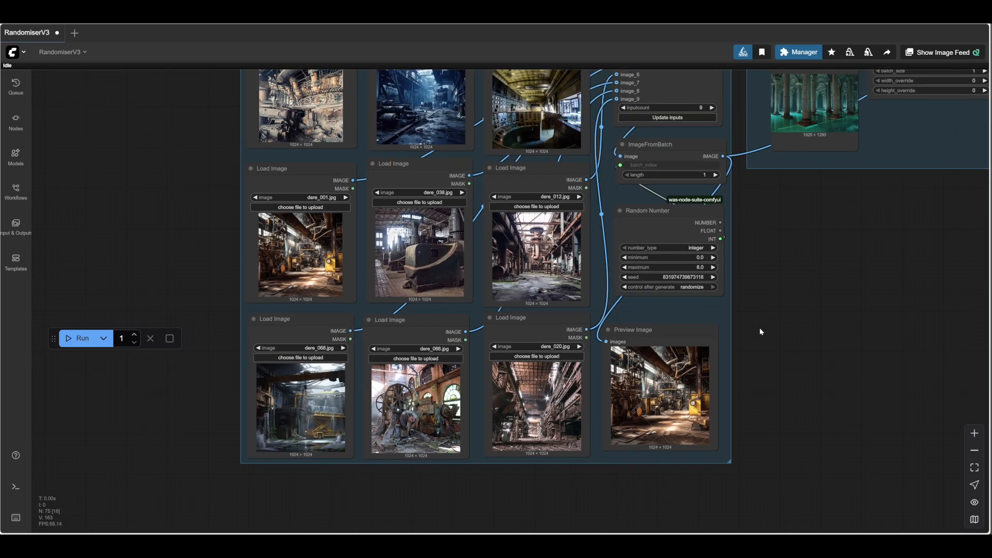
left_click_drag(760, 331, 679, 379)
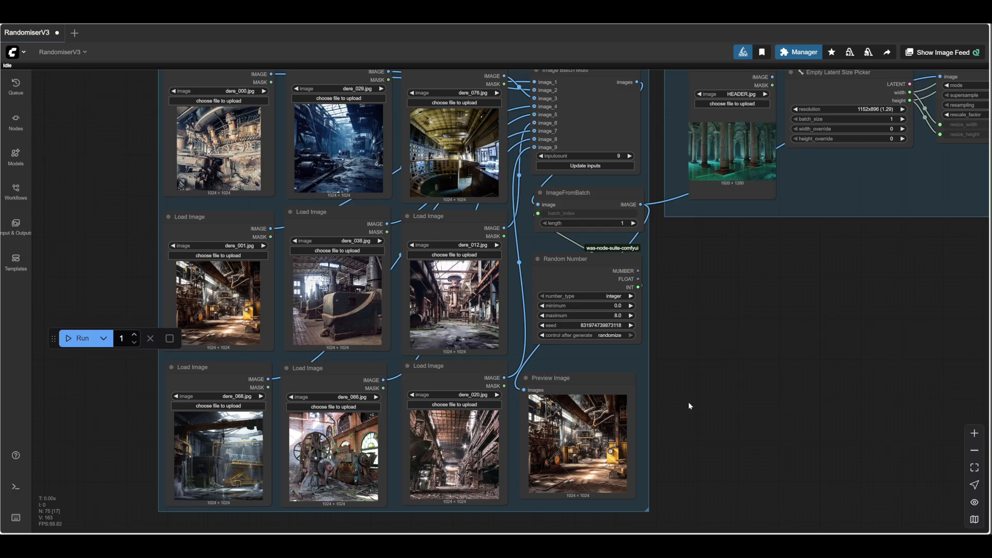
left_click_drag(691, 404, 665, 410)
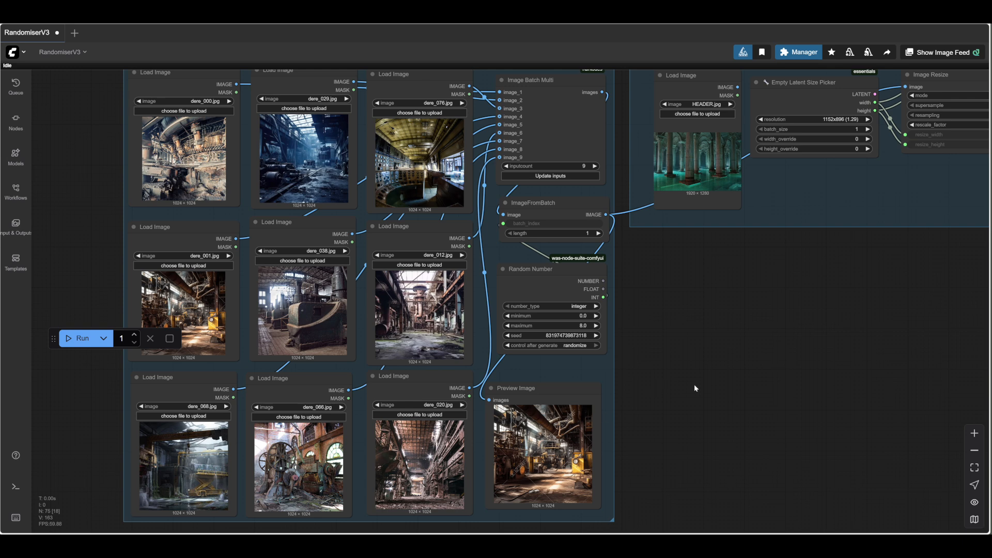
Review how the RandomImage, LoadRescaleImage and RandomPromptBuilder groups are arranged and connected to the Load group
scroll(703, 389, "down", 5)
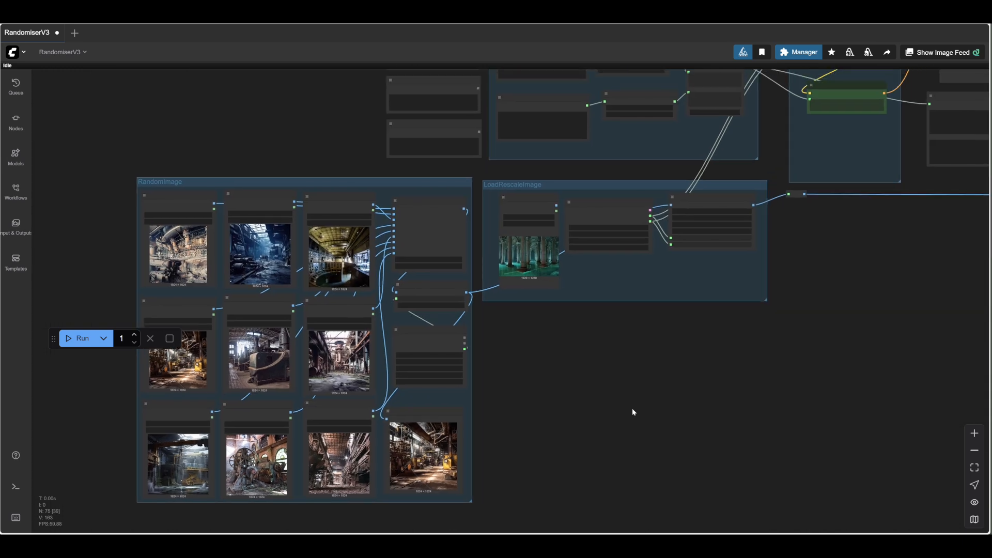
scroll(629, 404, "up", 1)
scroll(630, 404, "up", 1)
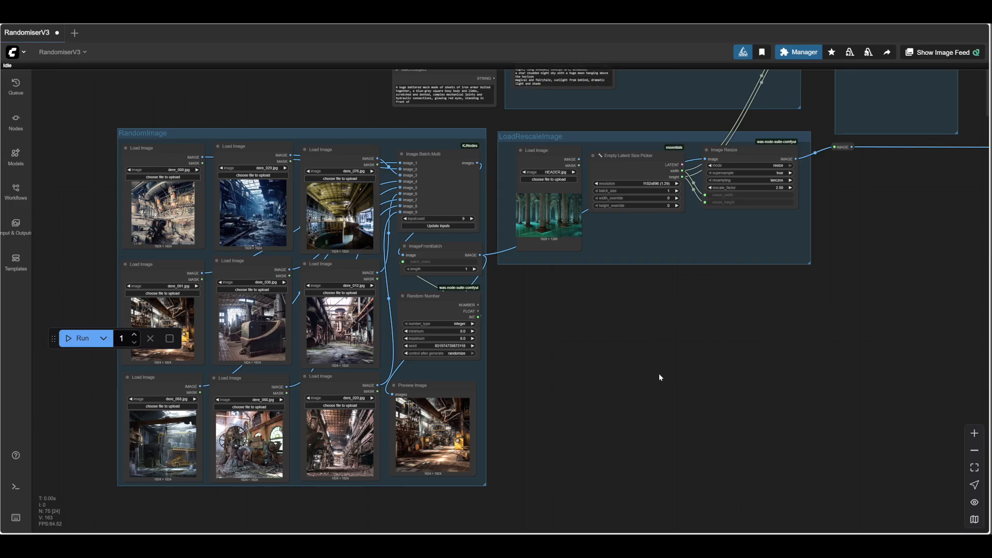
scroll(660, 377, "down", 1)
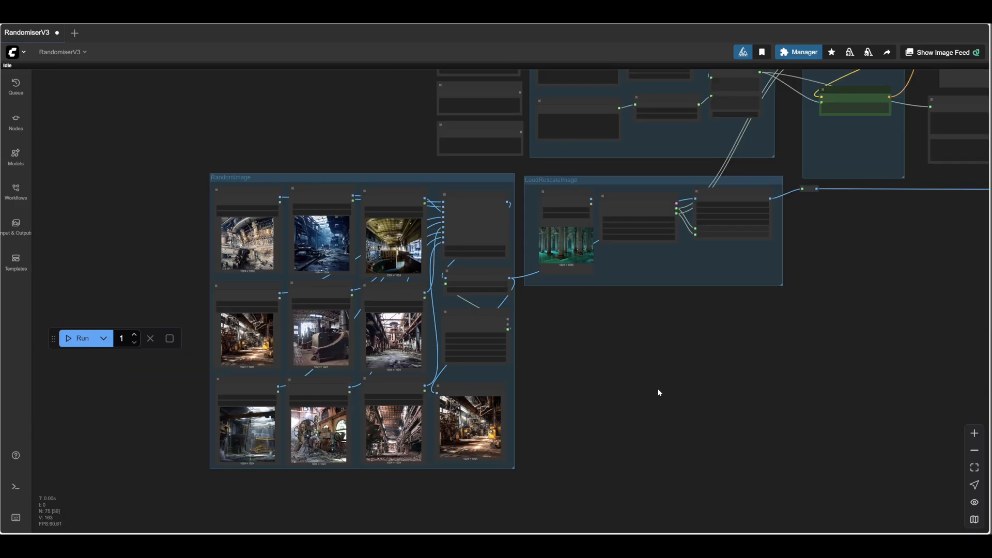
scroll(658, 392, "up", 3)
left_click_drag(642, 365, 686, 441)
left_click_drag(398, 107, 228, 310)
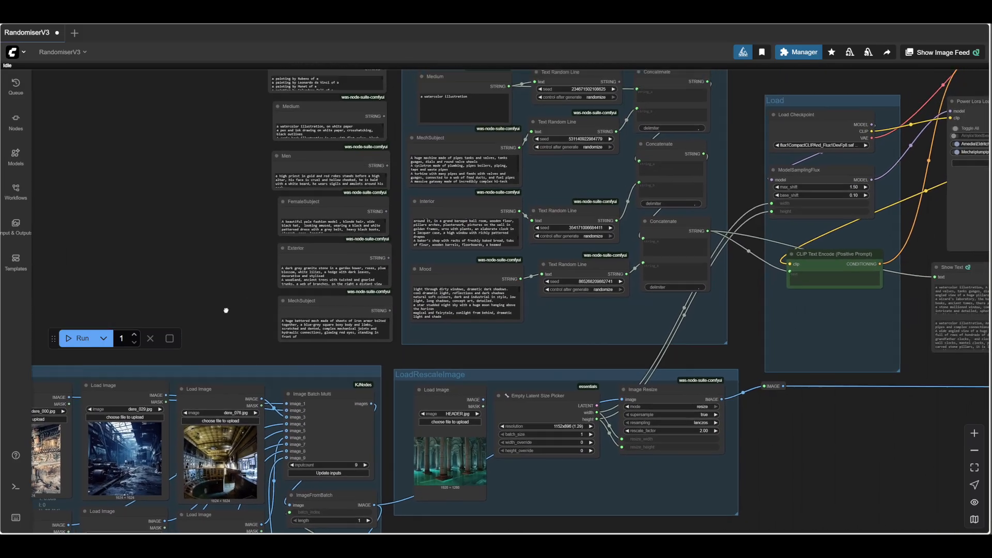
scroll(237, 214, "up", 2)
left_click_drag(235, 213, 88, 255)
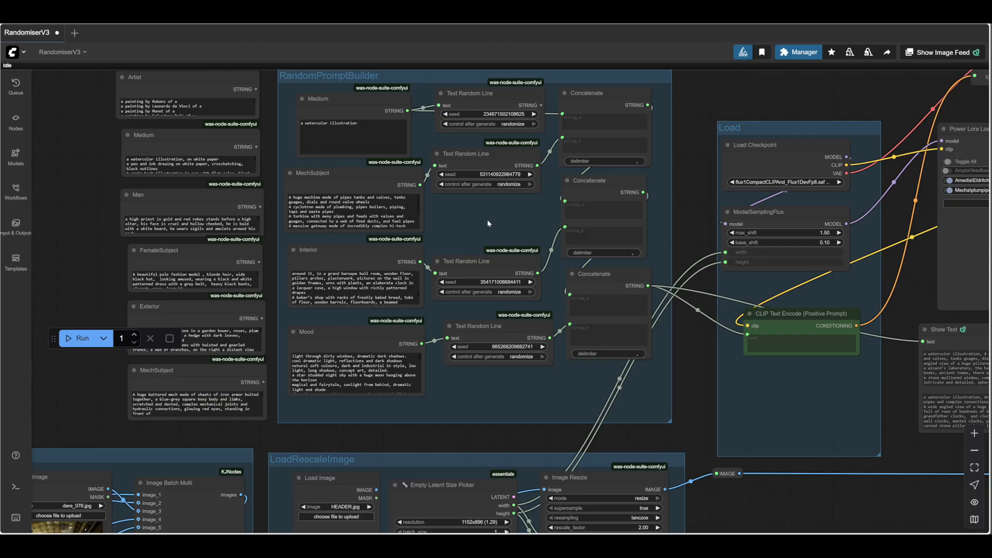
scroll(488, 223, "down", 1)
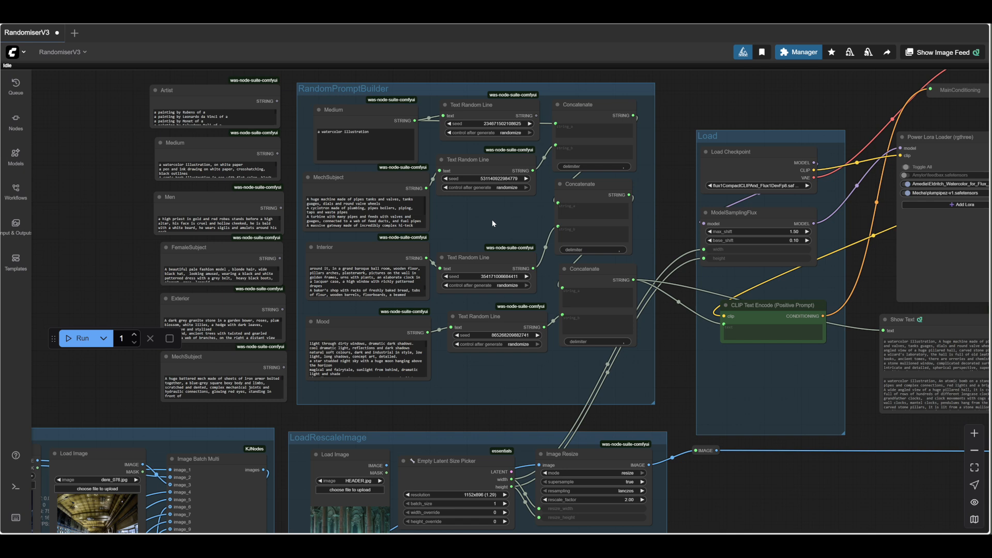
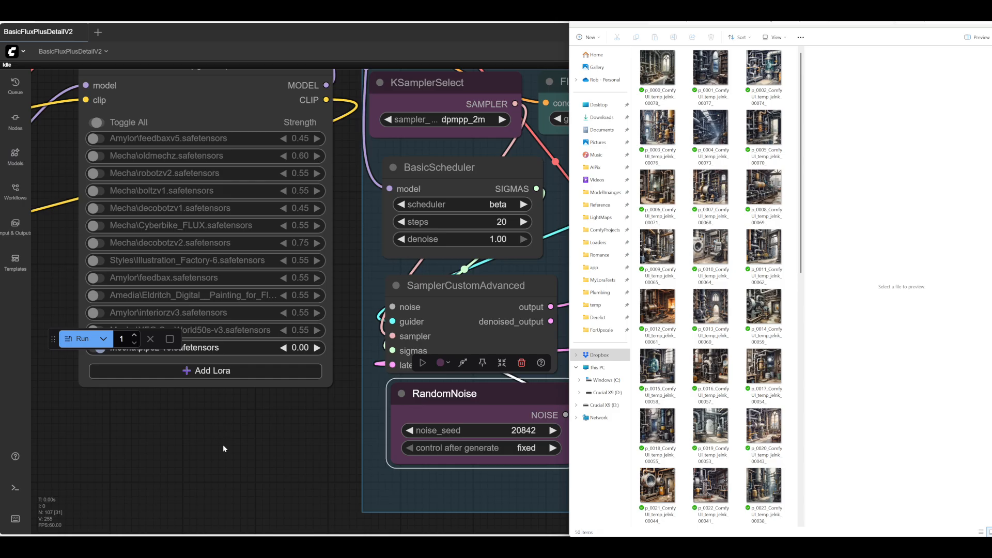
Open the first collected pipe image and page through the set up to p_0024, inspecting each machinery picture full size
double_click(658, 73)
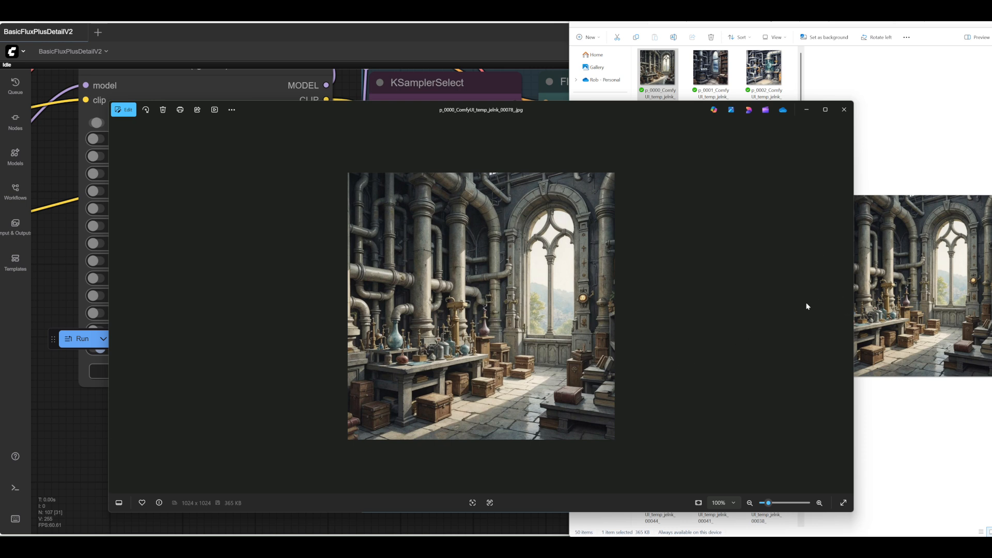
left_click(845, 306)
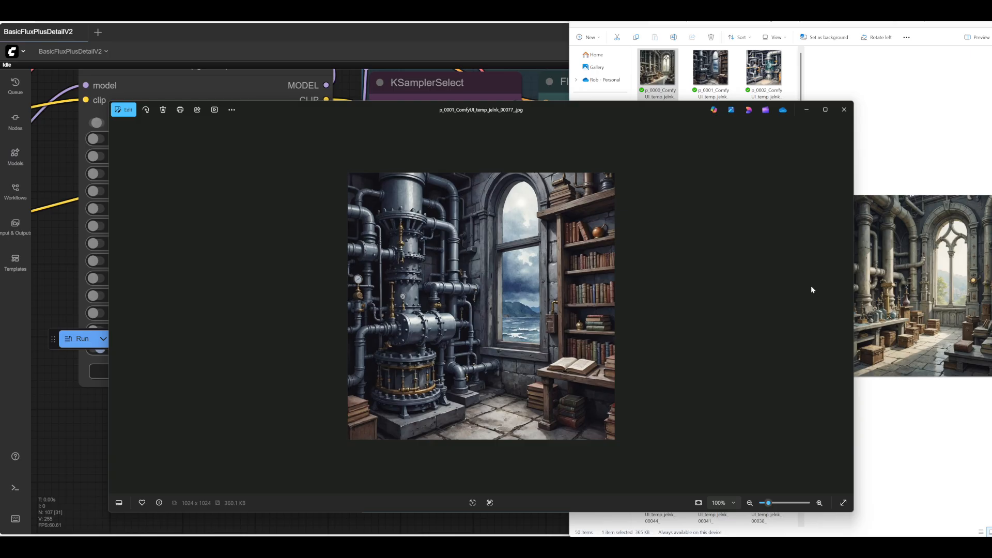
left_click(847, 307)
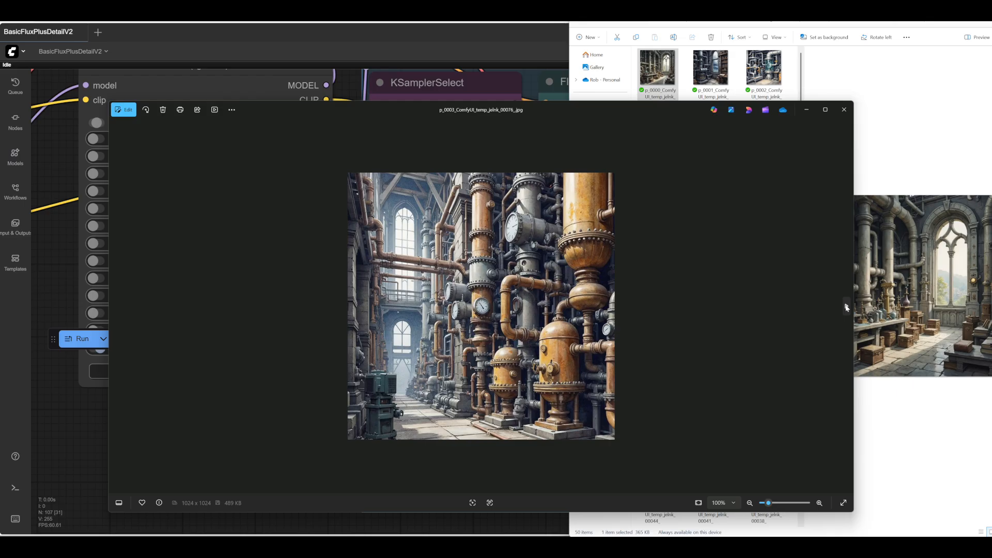
left_click(847, 307)
left_click(847, 307)
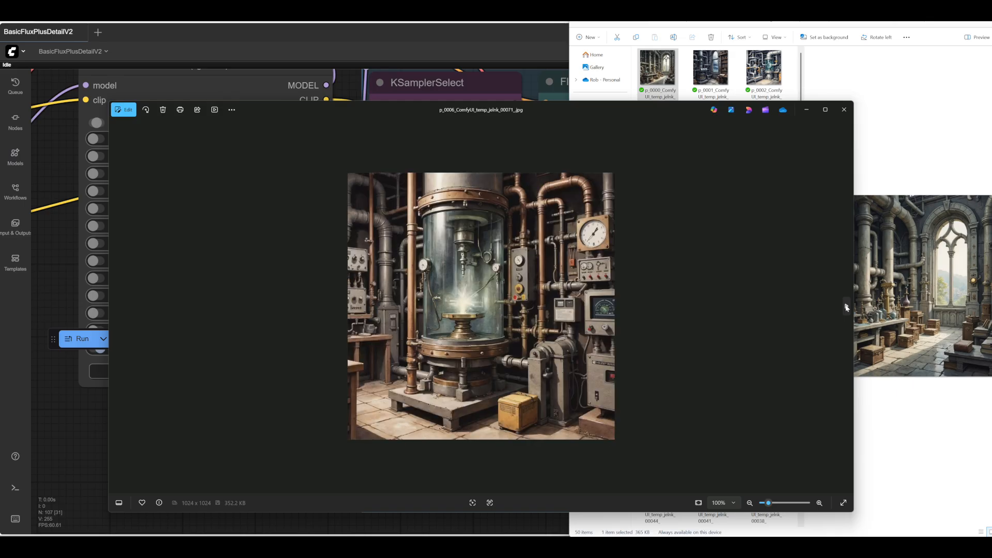
left_click(846, 307)
left_click(846, 307)
left_click(847, 307)
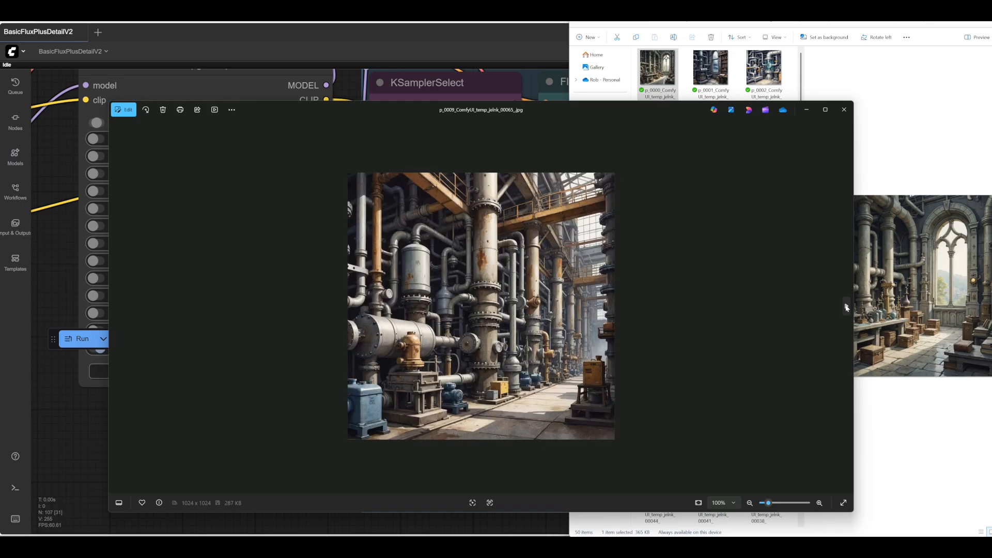
left_click(847, 307)
left_click(846, 307)
left_click(846, 307)
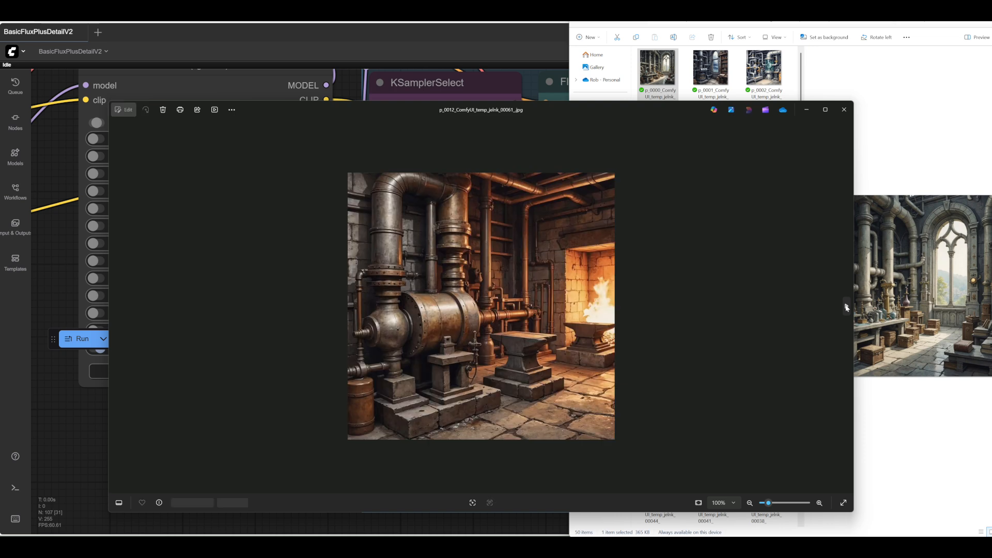
left_click(846, 307)
left_click(846, 307)
left_click(846, 307)
left_click(846, 307)
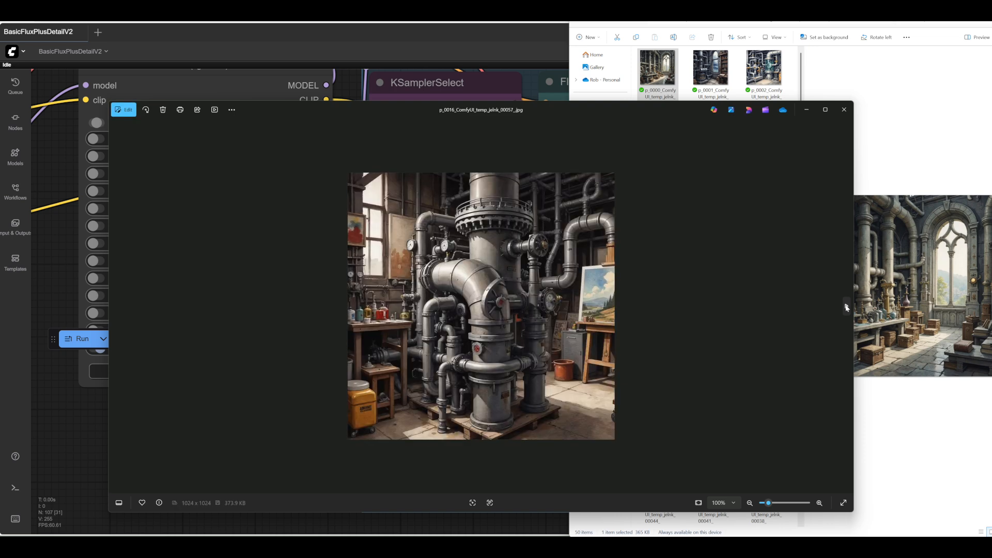
left_click(846, 307)
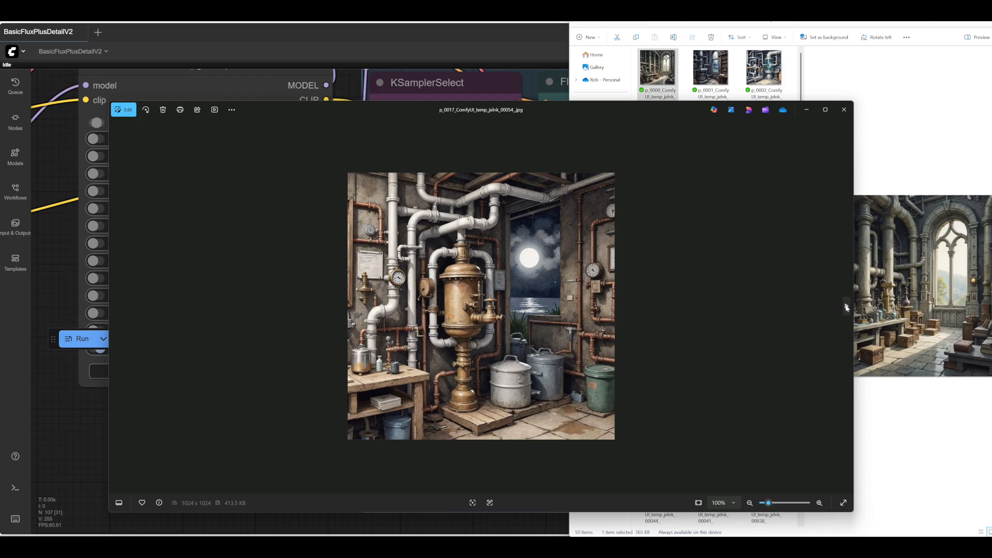
left_click(846, 307)
left_click(846, 307)
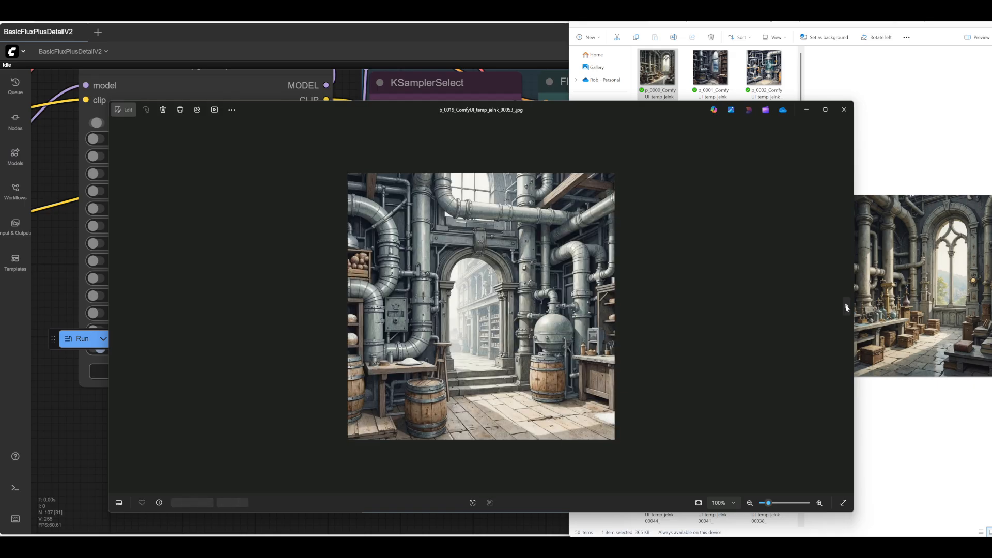
left_click(846, 306)
left_click(846, 307)
left_click(846, 307)
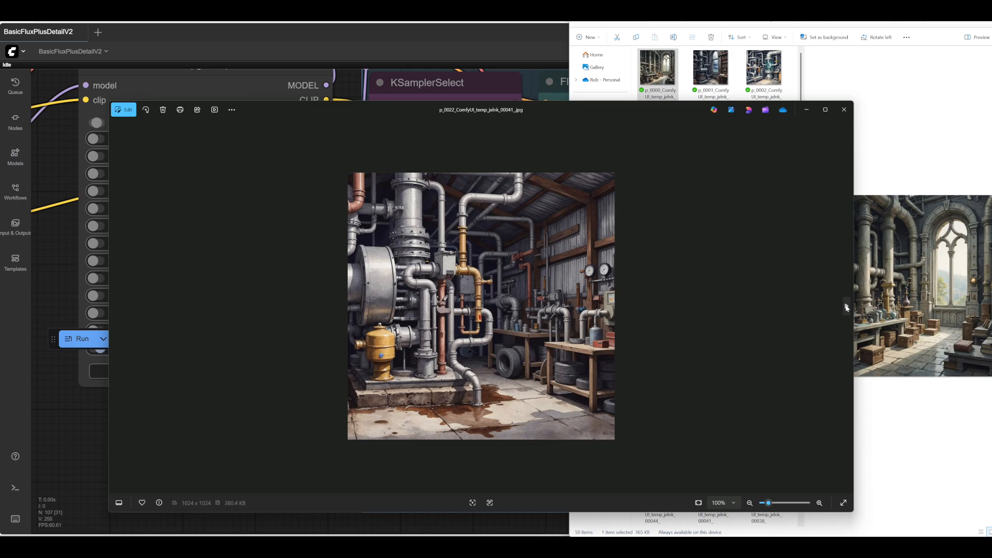
left_click(846, 307)
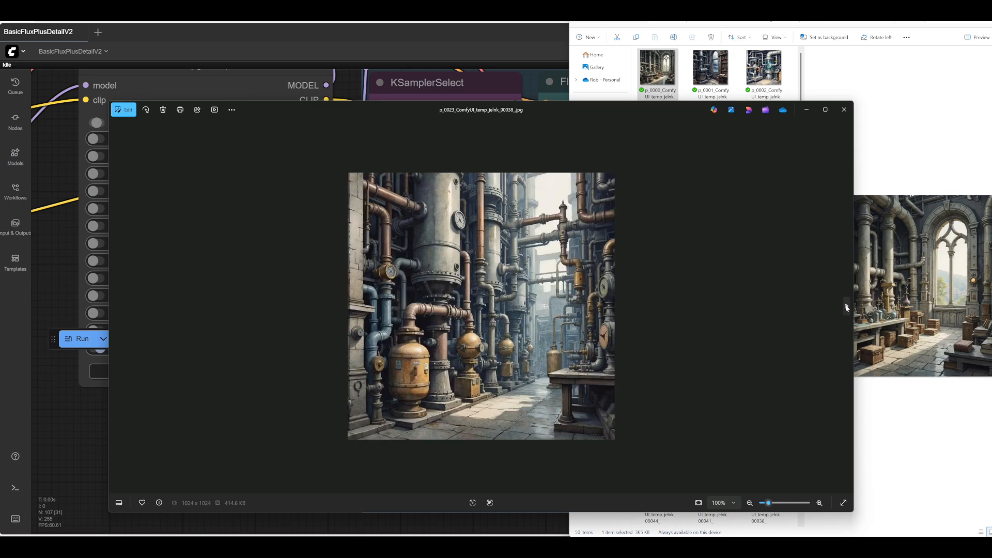
left_click(846, 307)
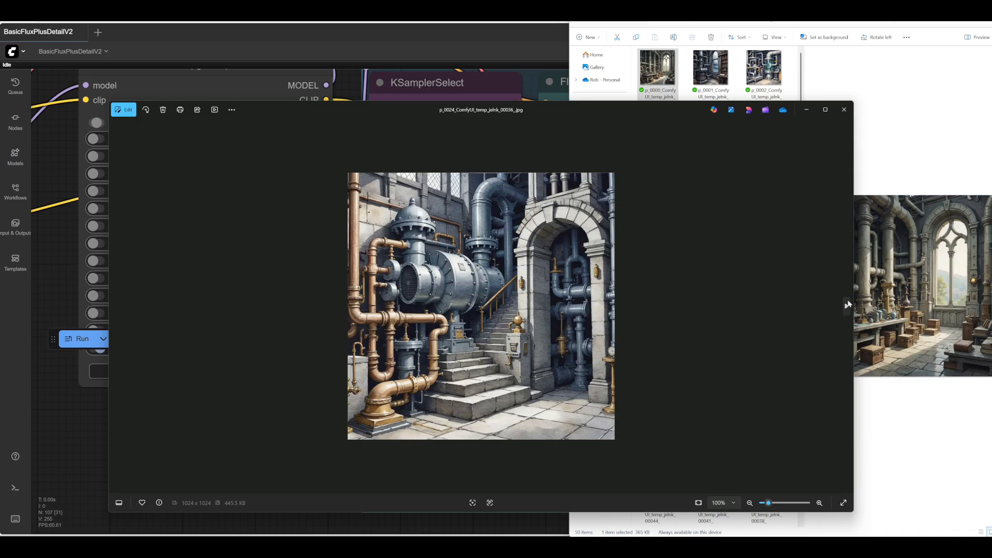
left_click(844, 112)
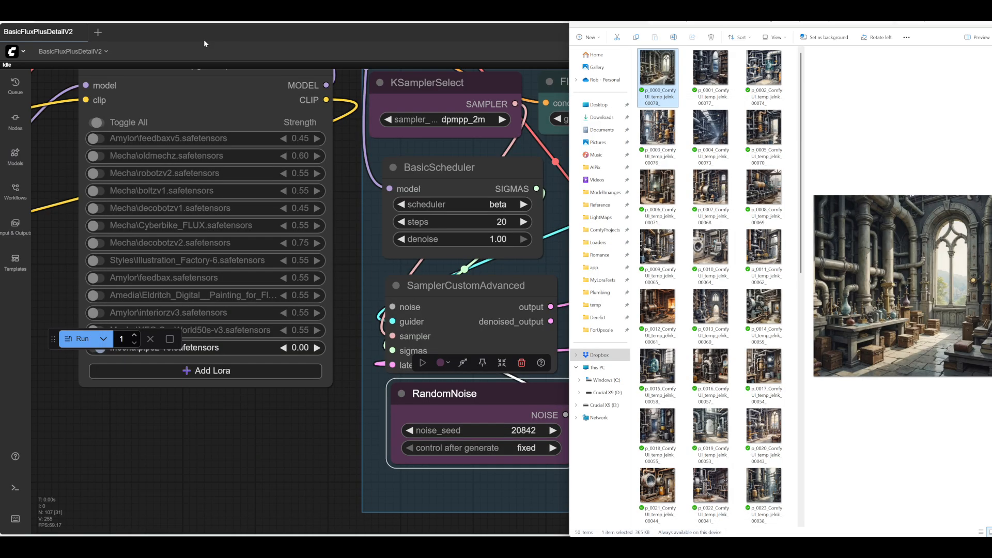
Switch back to ComfyUI and examine the gateway image in the Process group's preview and the Subject, Place and Mood prompts behind it
left_click(203, 39)
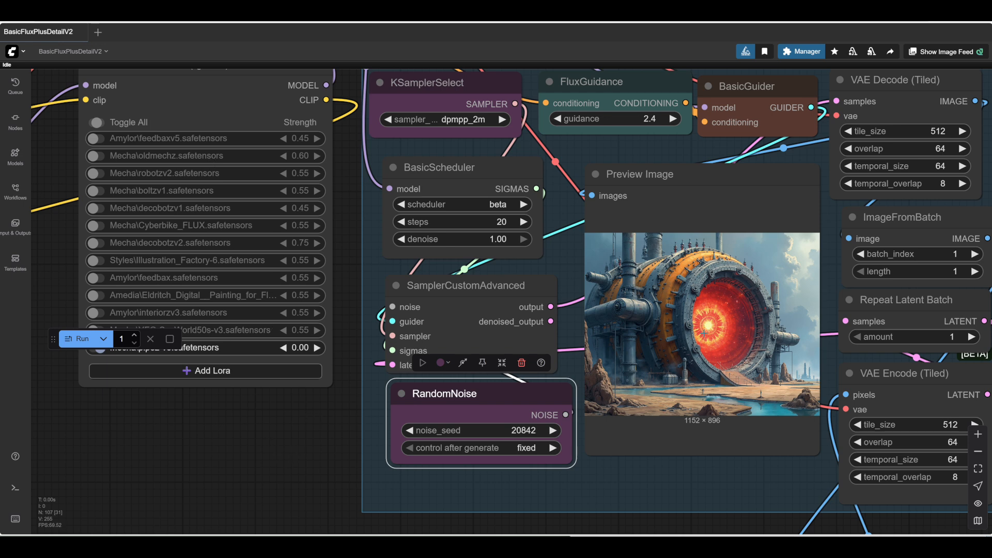
scroll(703, 333, "up", 9)
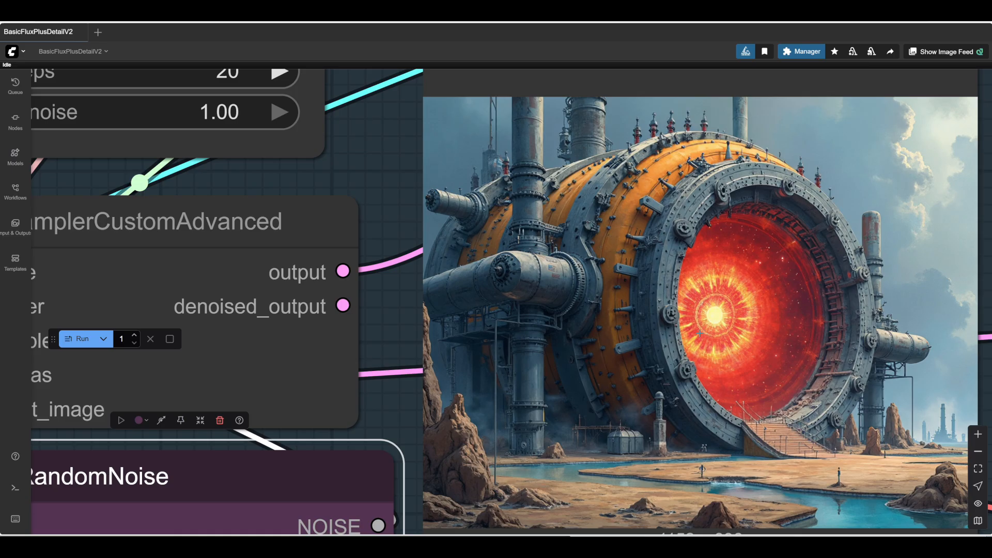
left_click_drag(386, 164, 334, 153)
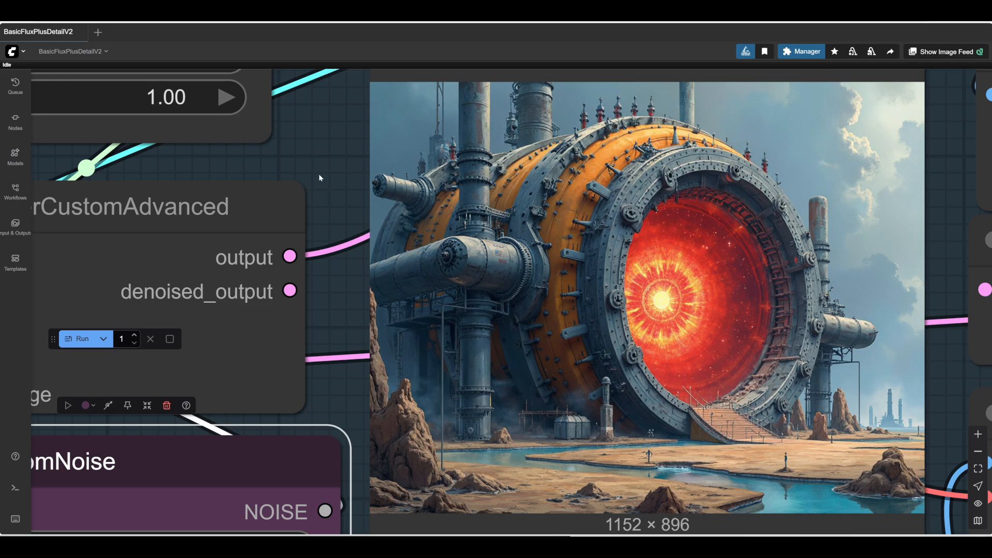
scroll(467, 160, "down", 4)
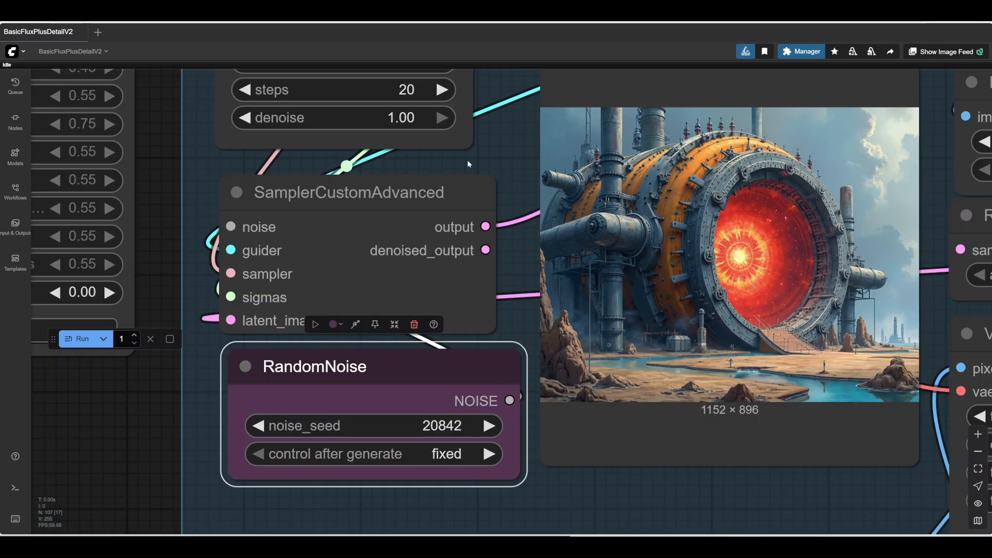
left_click_drag(467, 160, 529, 161)
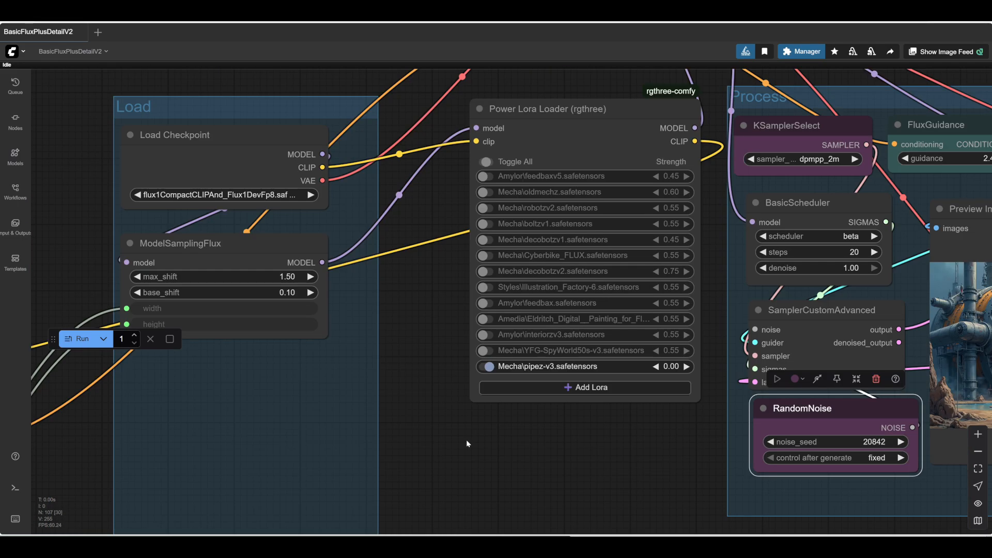
left_click_drag(467, 443, 763, 365)
left_click_drag(401, 373, 898, 549)
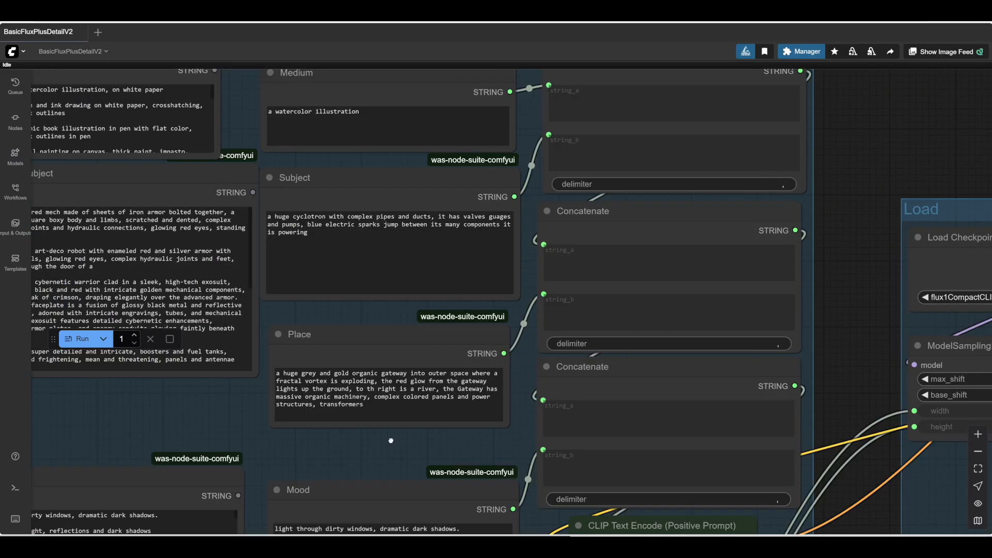
left_click_drag(391, 441, 327, 247)
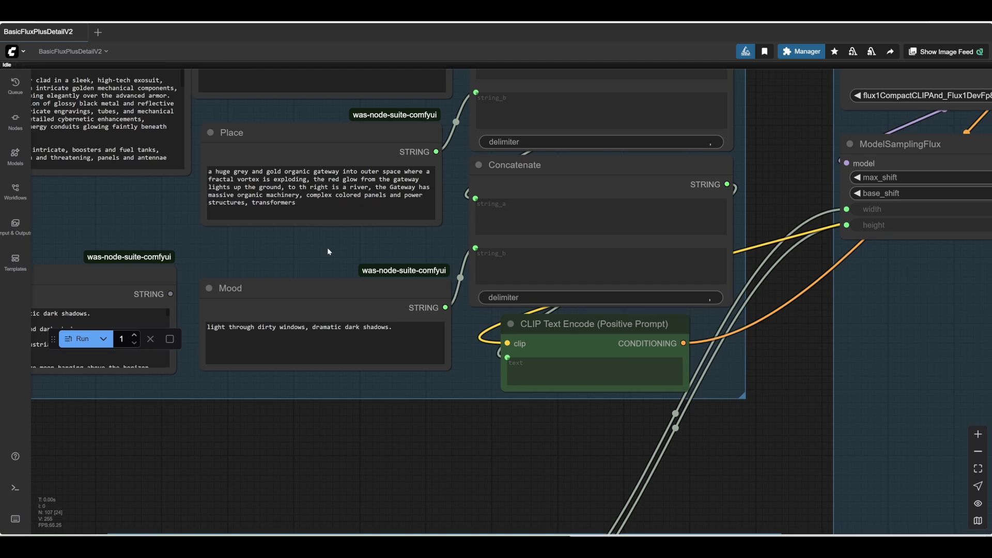
left_click_drag(830, 342, 722, 341)
left_click_drag(722, 340, 667, 347)
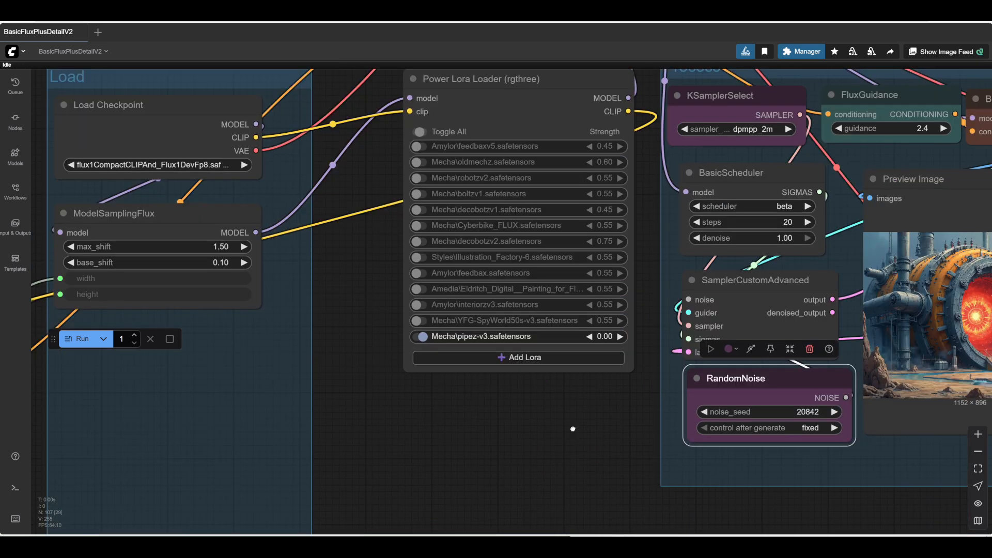
Set the Mecha\pipez-v3 LoRA strength to 0.25 in the Power Lora Loader and run the workflow once
left_click_drag(572, 427, 187, 400)
left_click_drag(564, 510, 496, 511)
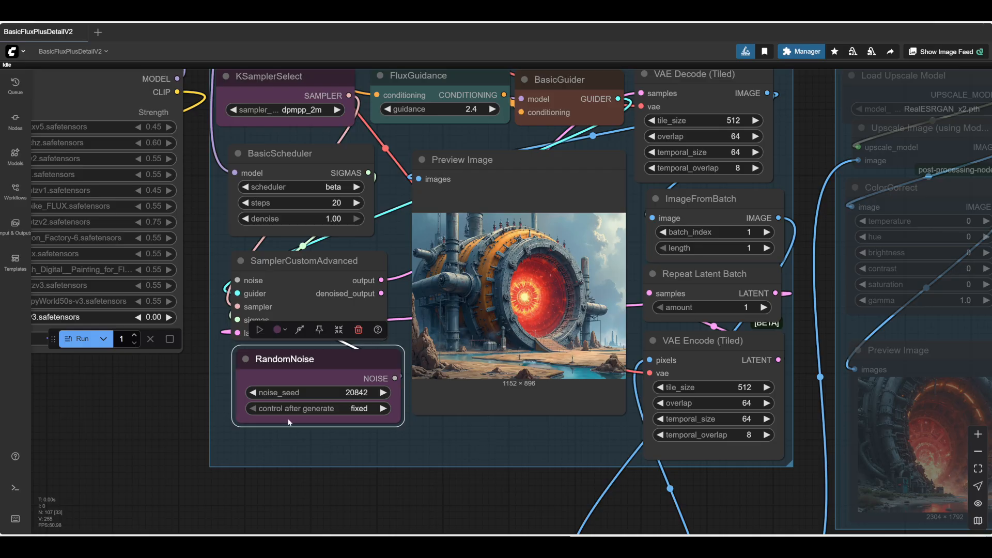
left_click(169, 317)
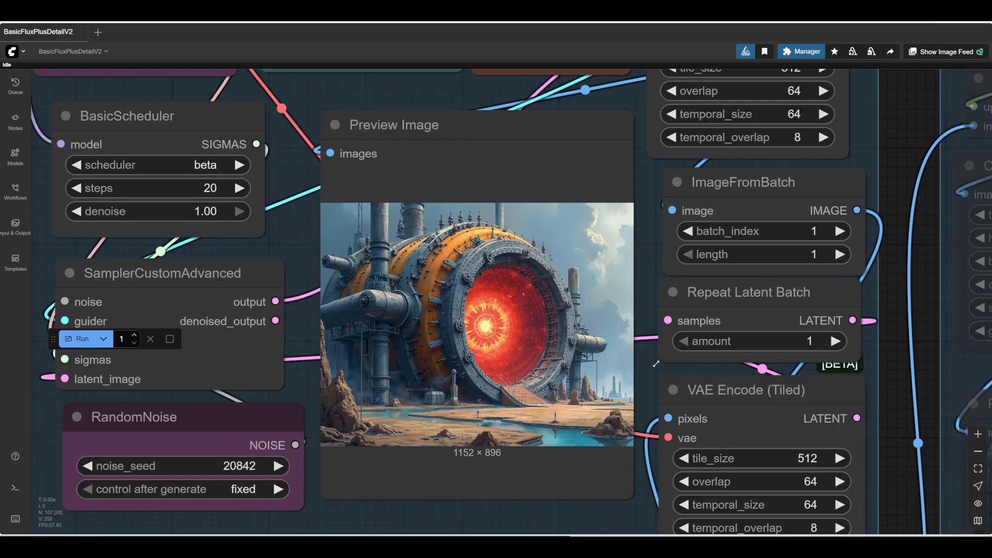
scroll(653, 366, "up", 4)
scroll(653, 367, "up", 1)
left_click_drag(642, 366, 802, 364)
scroll(801, 360, "up", 1)
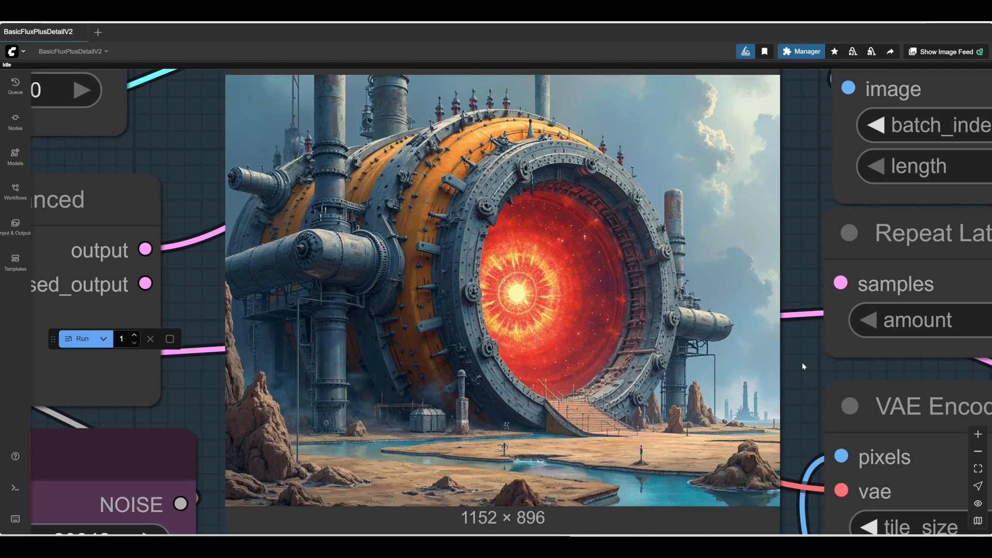
left_click(80, 338)
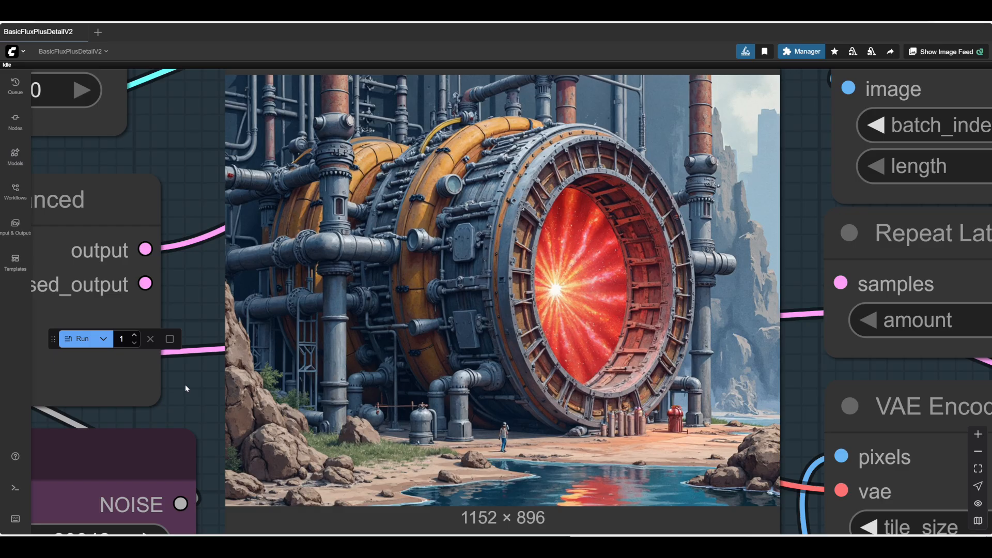
Examine the pipe and machinery detail of the newly generated gateway image in the Process group's Preview Image node
scroll(185, 388, "down", 4)
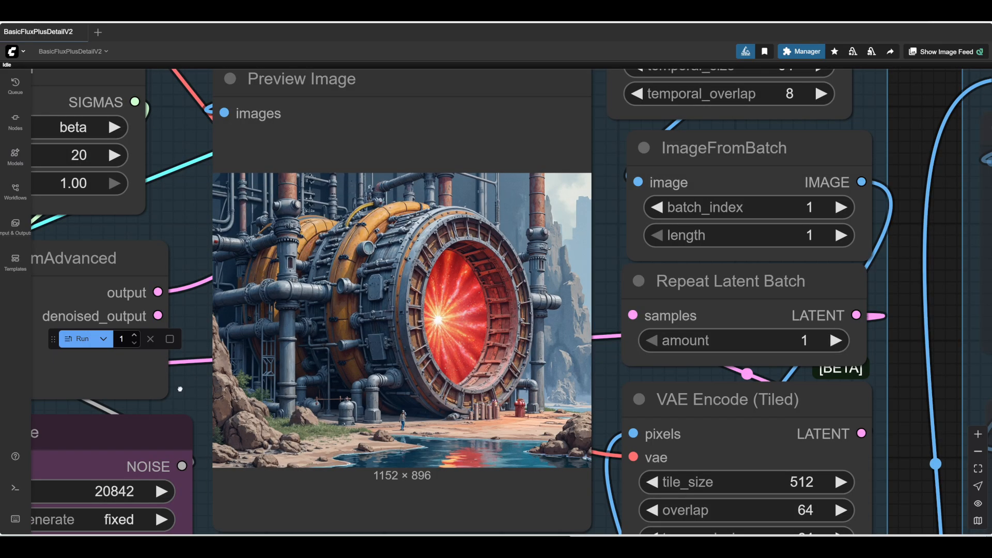
scroll(357, 233, "down", 1)
scroll(357, 233, "up", 8)
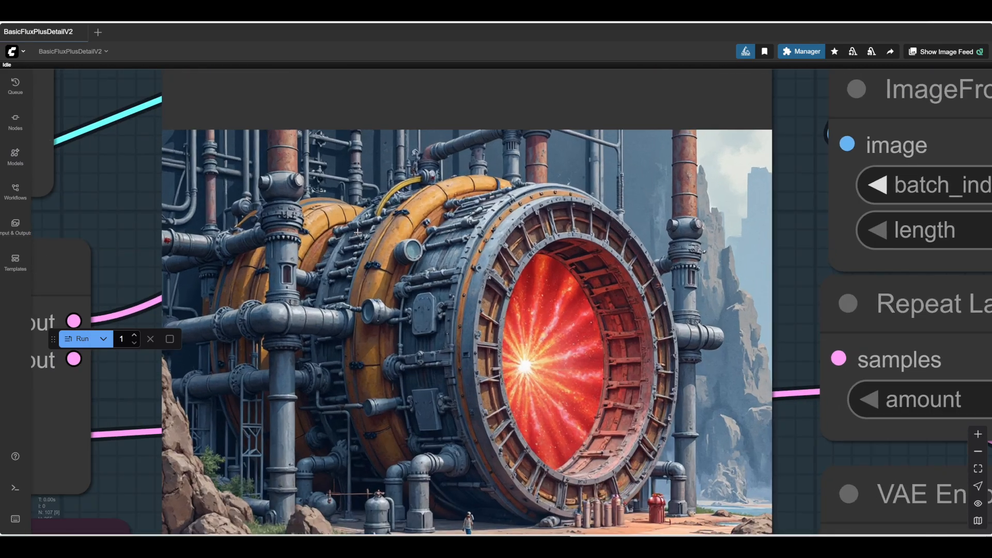
scroll(357, 233, "down", 1)
scroll(357, 232, "up", 1)
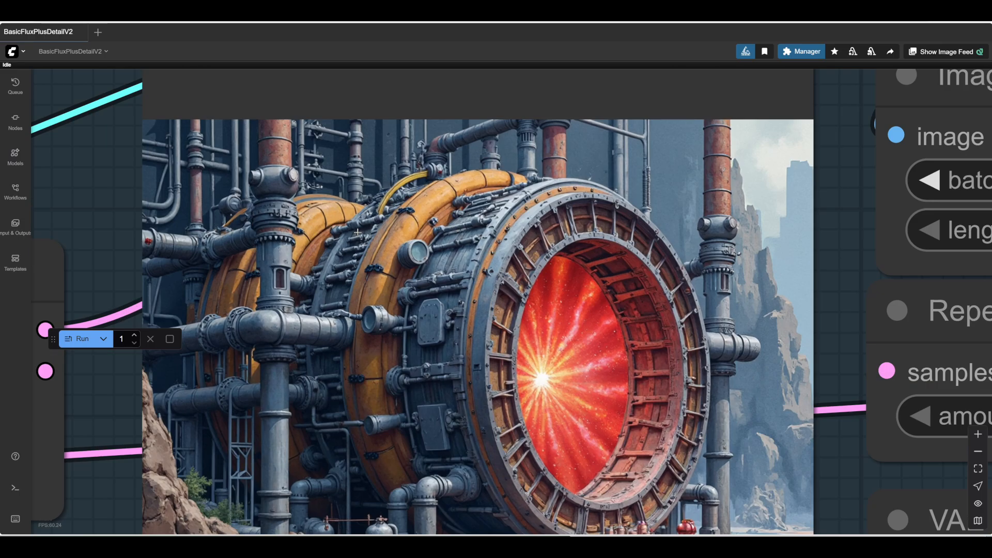
scroll(357, 233, "down", 8)
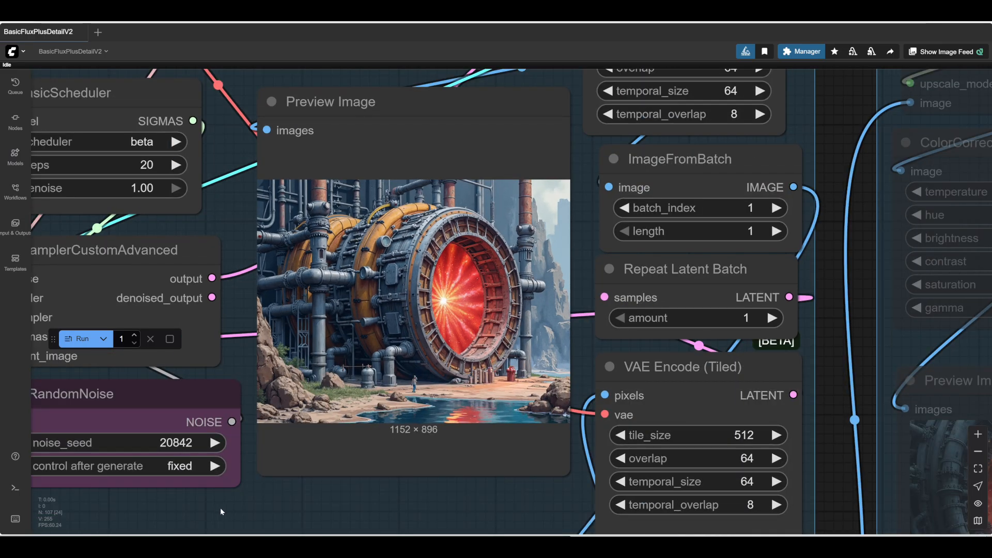
Raise the Mecha\pipez-v3 LoRA strength in the Power Lora Loader in small increments, past 0.30
left_click_drag(220, 509, 453, 508)
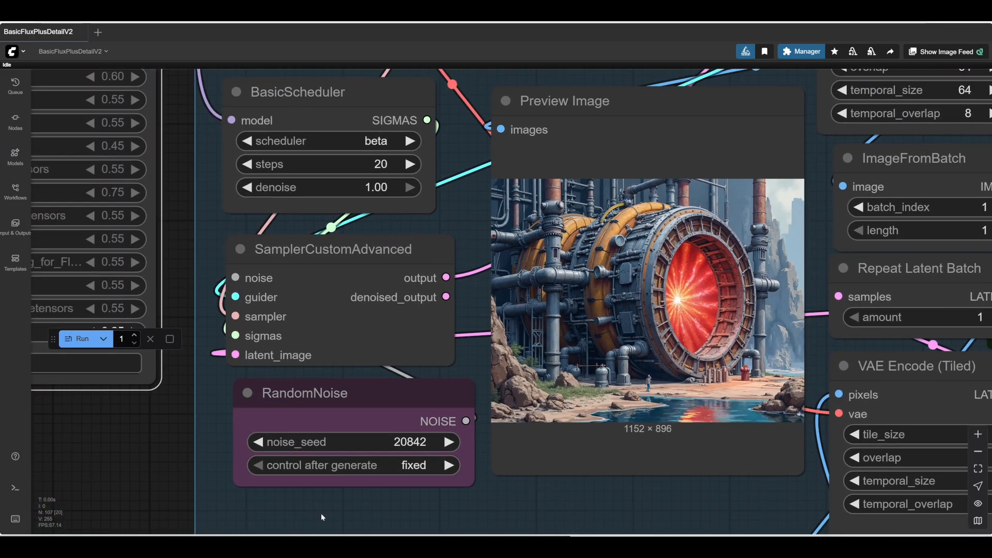
left_click_drag(311, 513, 240, 493)
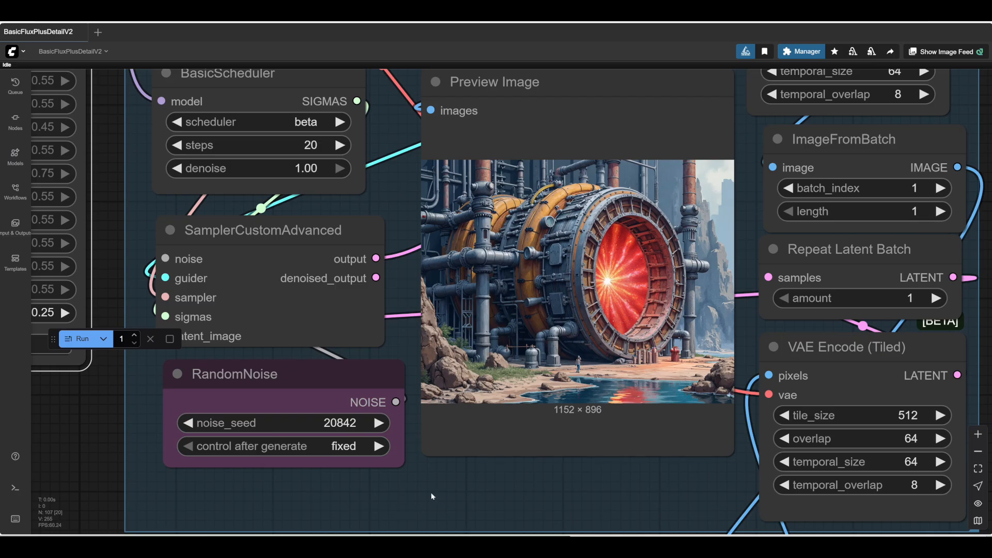
left_click_drag(430, 493, 669, 483)
left_click(301, 301)
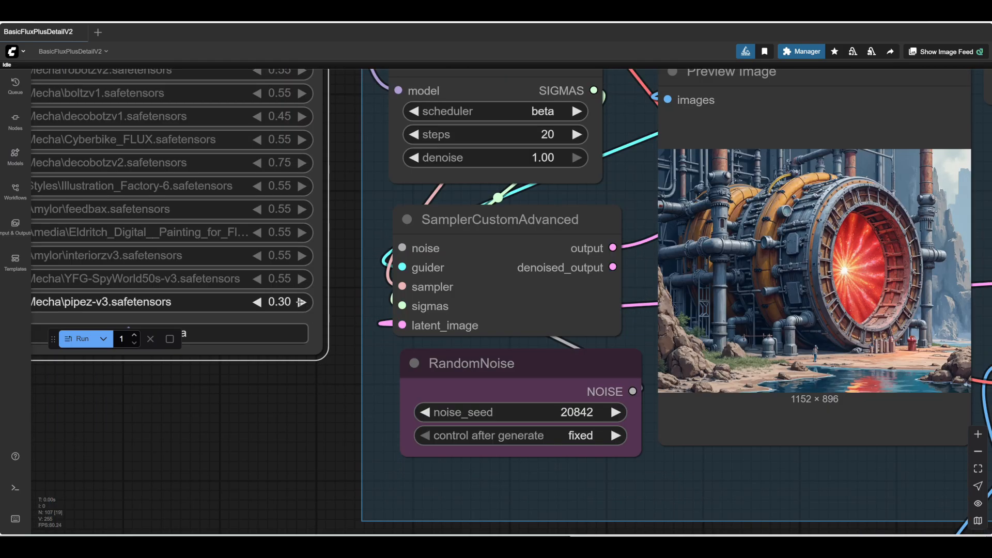
left_click(301, 302)
left_click_drag(744, 452, 413, 492)
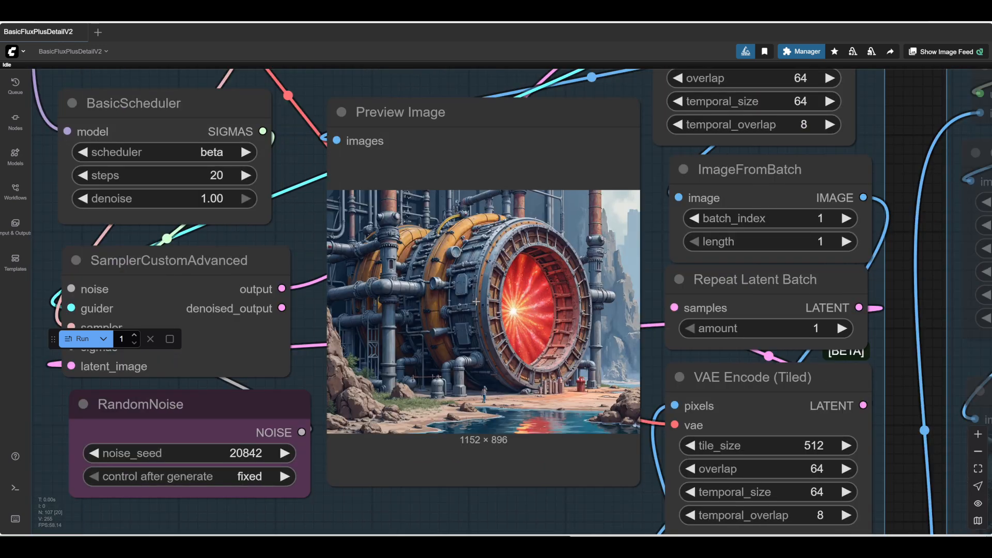
scroll(474, 282, "up", 6)
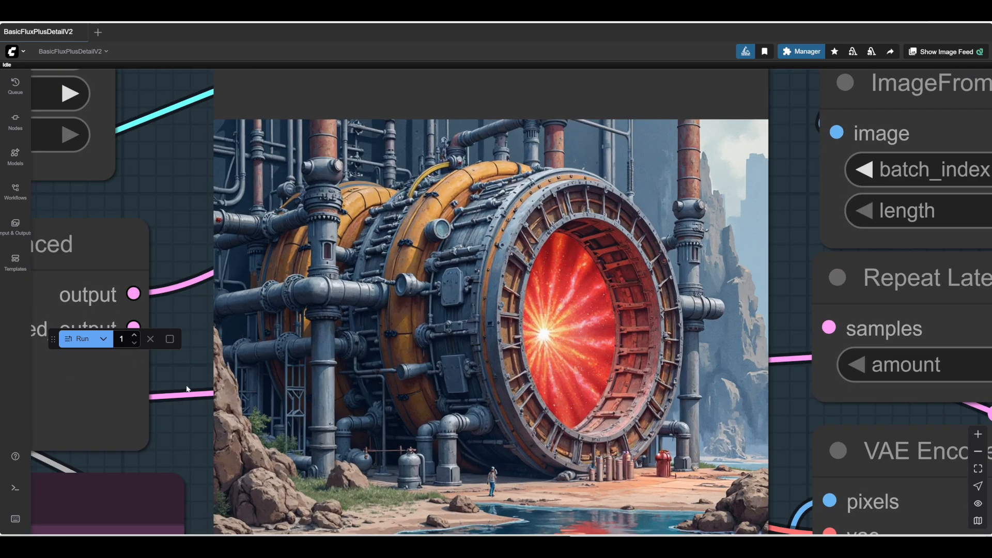
left_click_drag(185, 377, 190, 351)
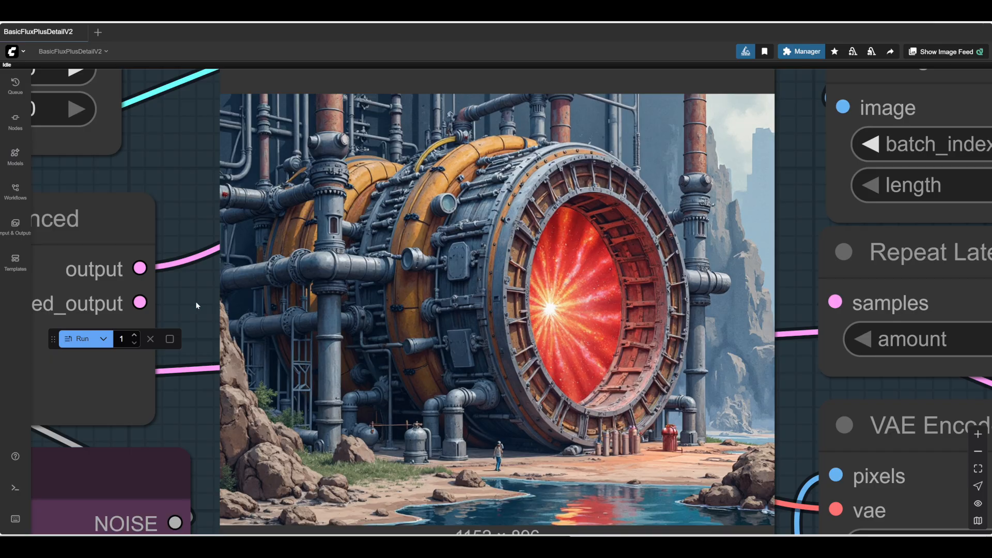
Run the workflow with the Mecha\pipez-v3 LoRA strength at 0.35, raise the strength to 0.55, and generate the gateway image again
left_click(80, 339)
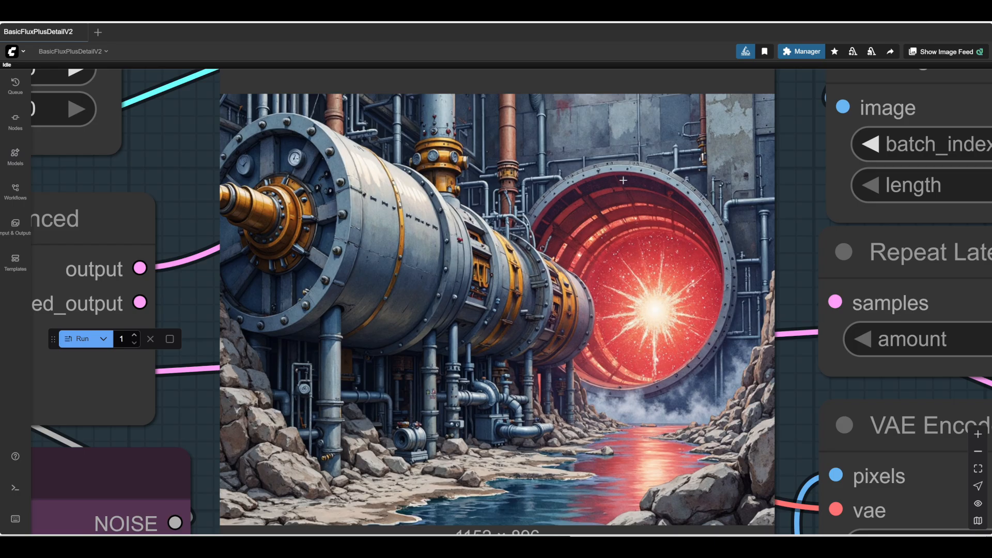
scroll(364, 335, "down", 8)
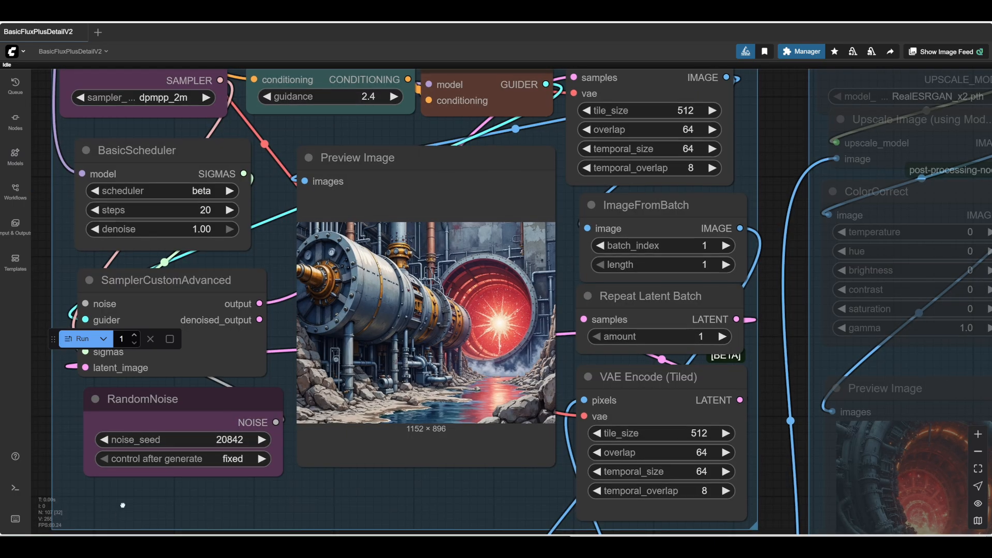
left_click_drag(122, 505, 431, 488)
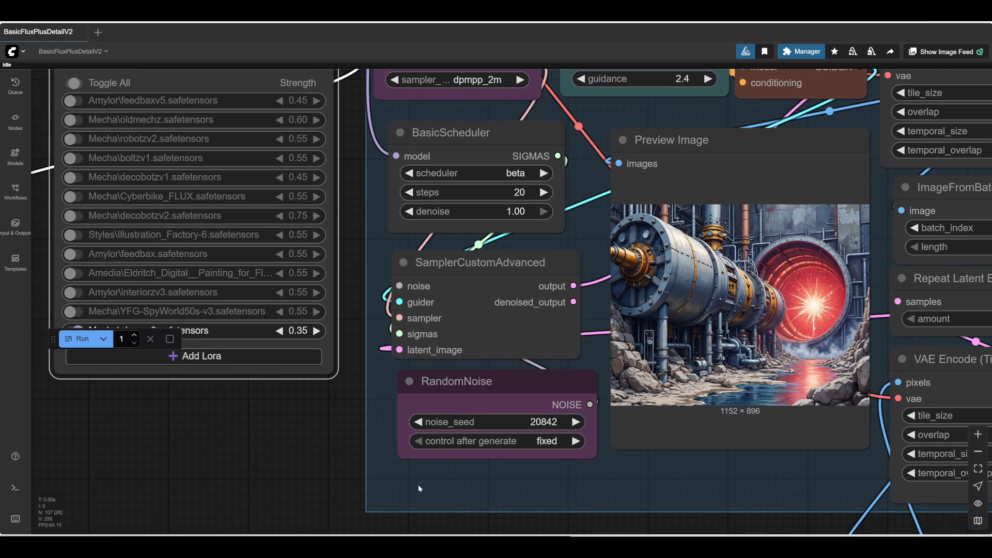
left_click(77, 339)
left_click_drag(288, 423, 44, 455)
scroll(532, 377, "up", 8)
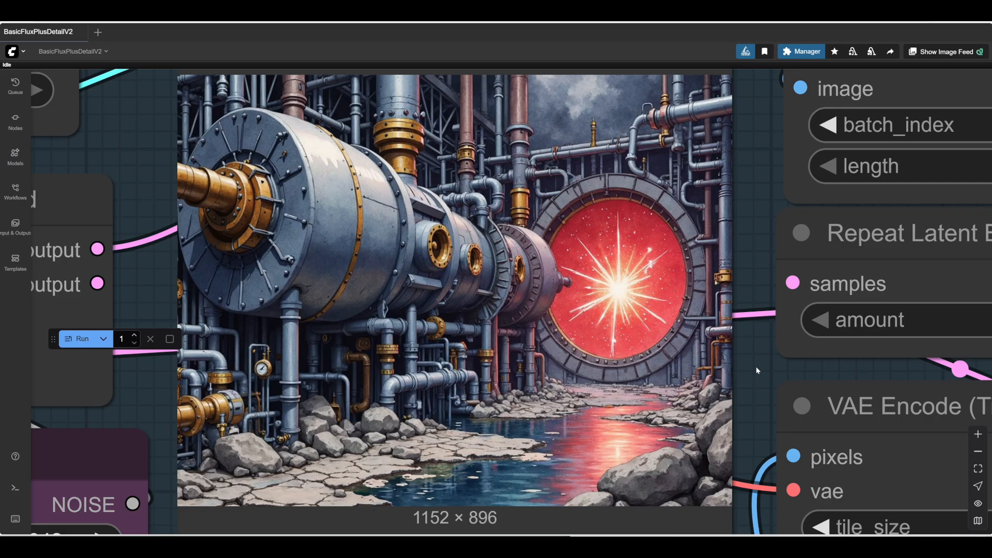
scroll(755, 368, "down", 7)
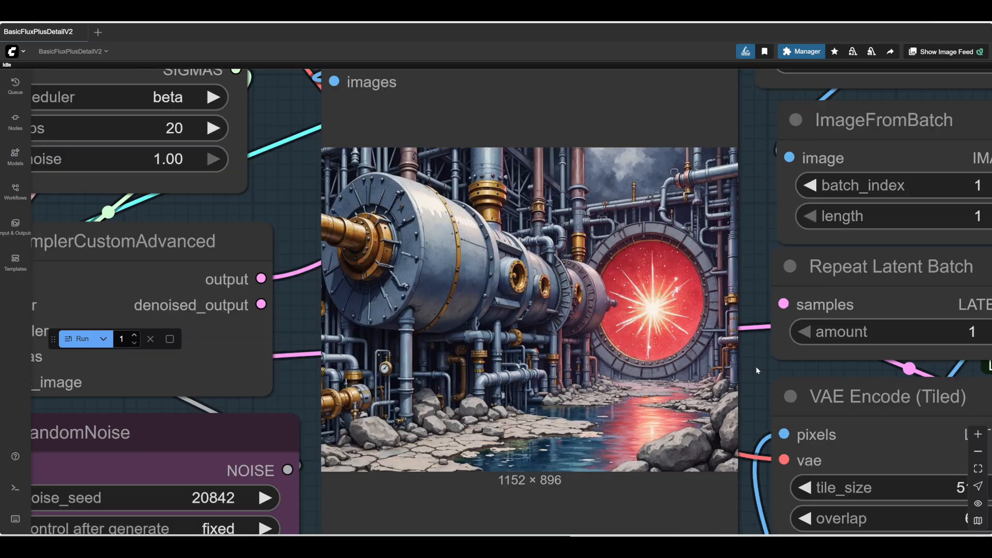
Set the Mecha\pipez-v3 LoRA strength to 0.75, run the workflow, and inspect the pipe detail in the generated gateway image
left_click_drag(535, 512, 699, 494)
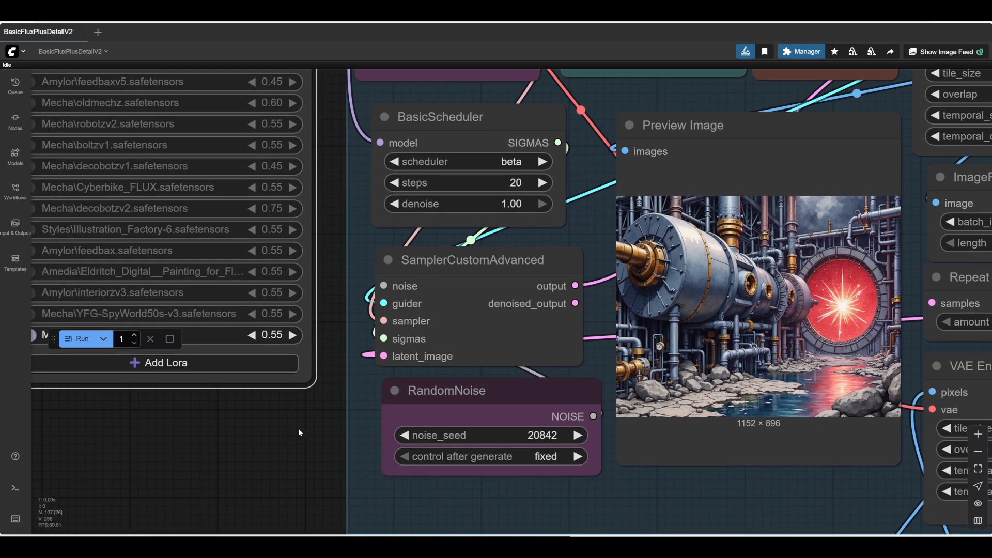
left_click_drag(297, 426, 178, 440)
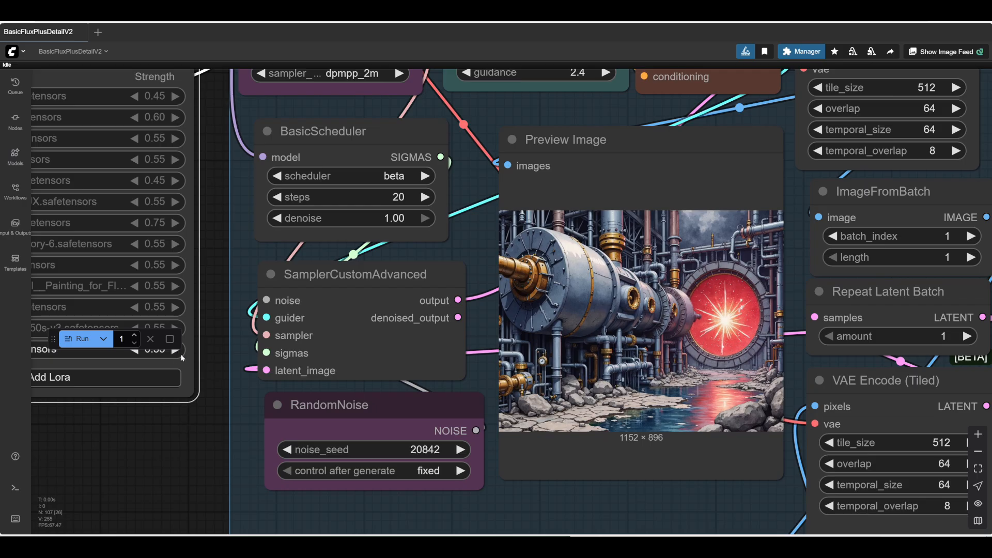
left_click_drag(182, 359, 275, 338)
left_click(266, 328)
left_click(266, 328)
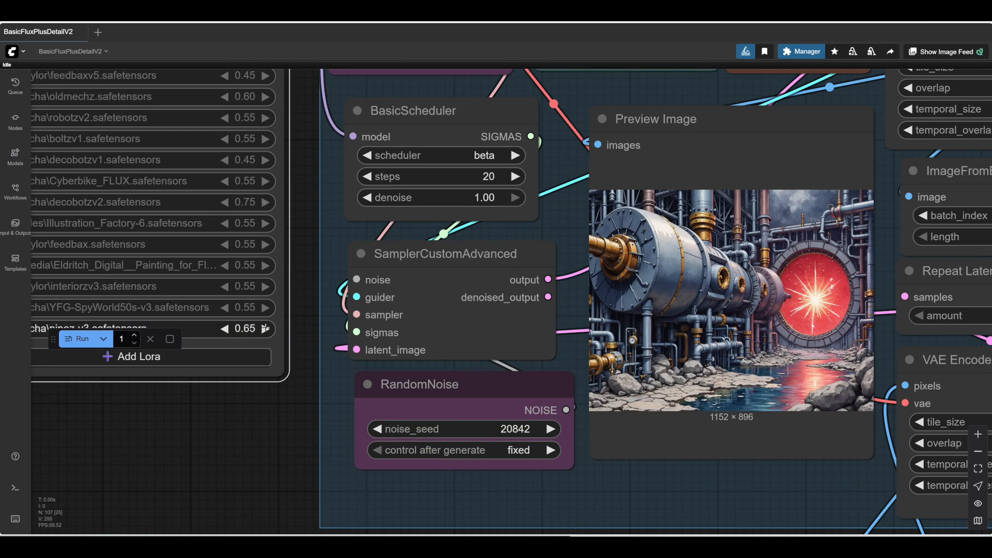
double_click(266, 328)
left_click(80, 341)
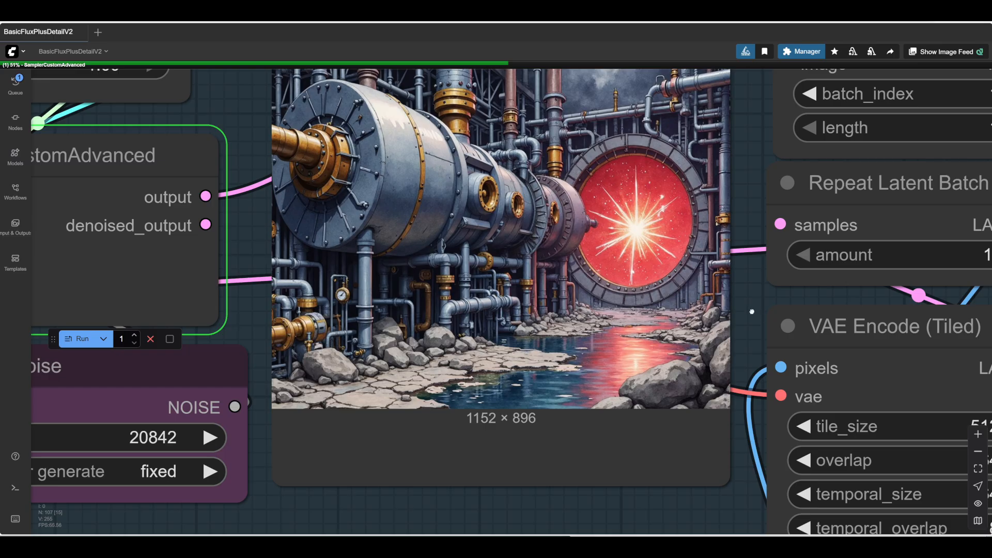
left_click_drag(760, 316, 754, 389)
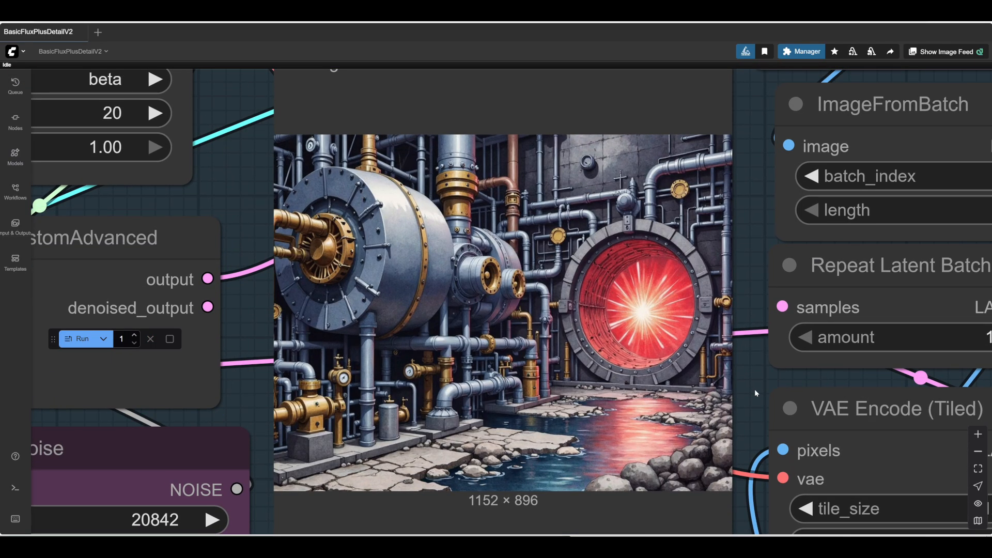
scroll(643, 284, "up", 4)
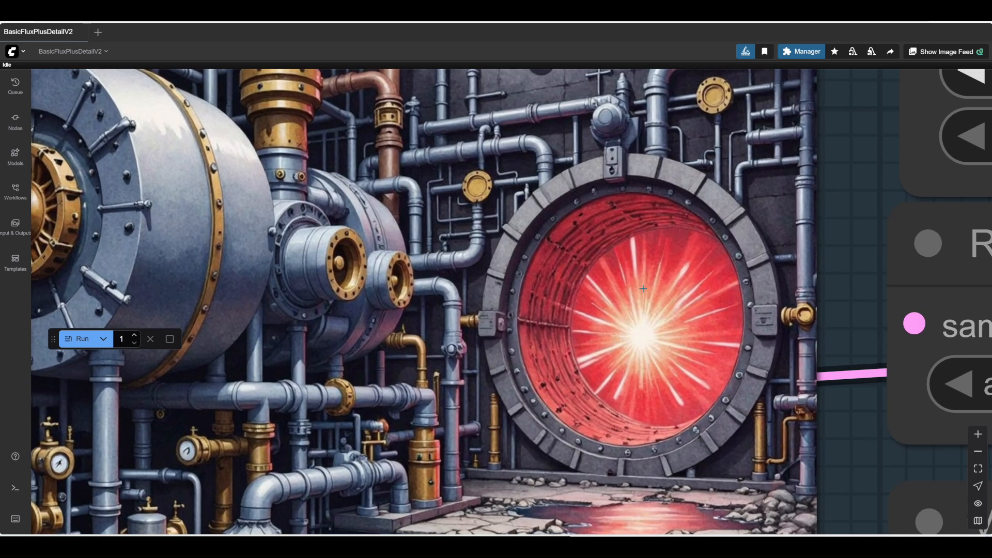
scroll(554, 266, "down", 1)
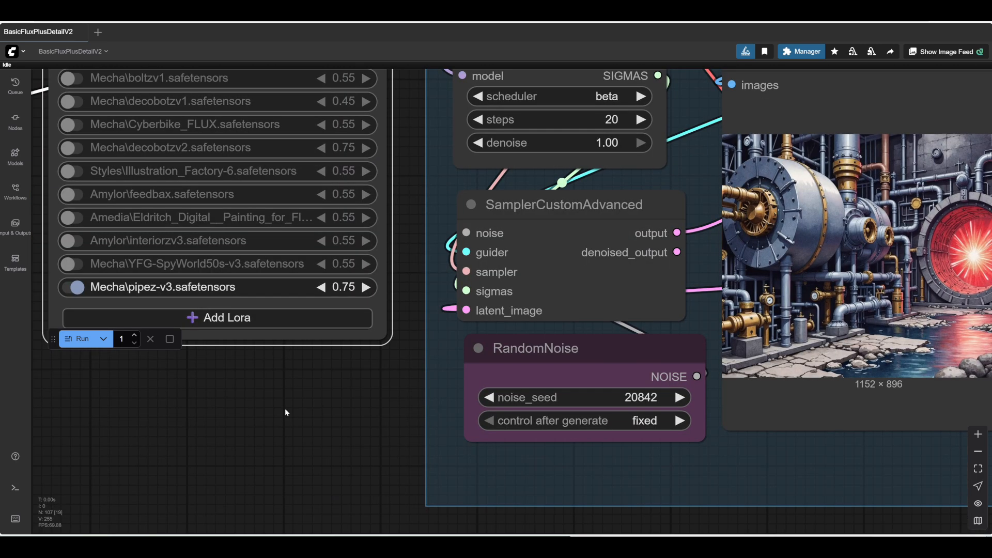
Rewrite the Place prompt, changing the gateway description to a huge grey and blue bathroom
left_click_drag(285, 410, 716, 411)
left_click_drag(487, 408, 820, 368)
scroll(819, 368, "down", 4)
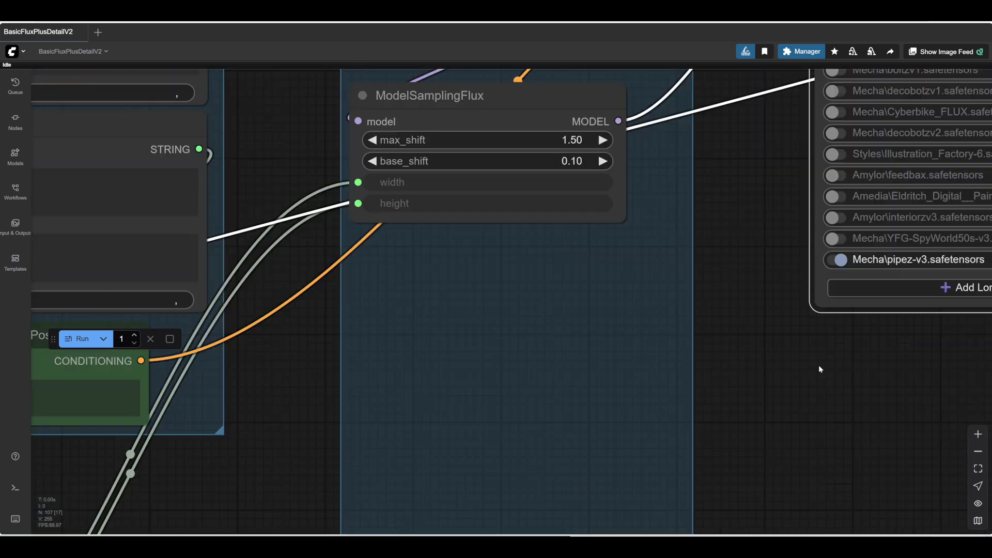
left_click_drag(422, 382, 800, 484)
scroll(308, 369, "up", 4)
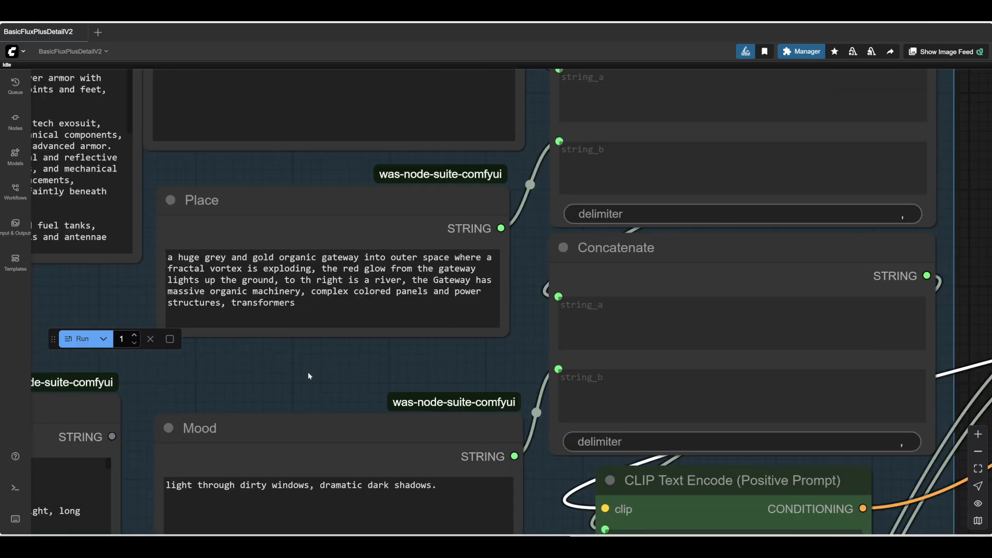
left_click(255, 257)
double_click(254, 258)
type("blue")
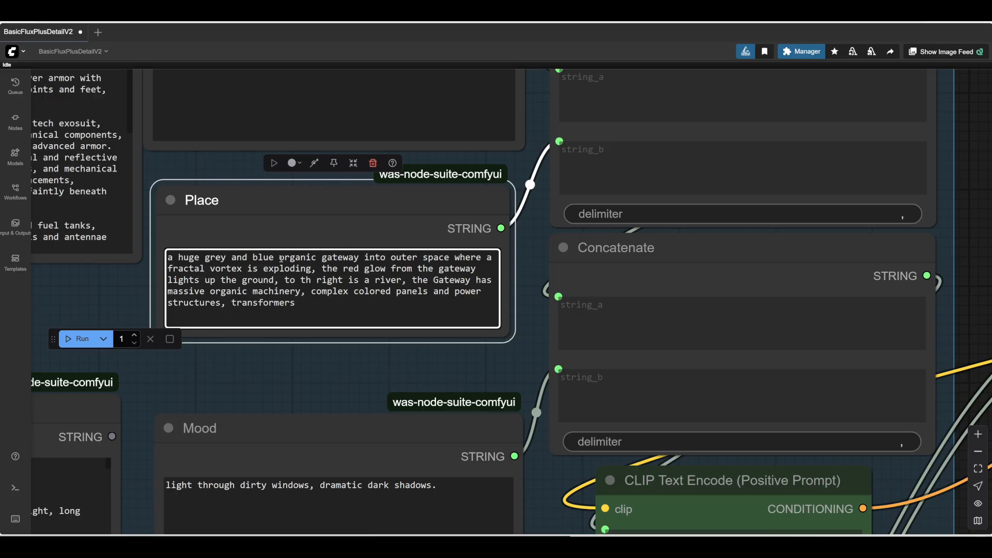
left_click_drag(280, 257, 305, 298)
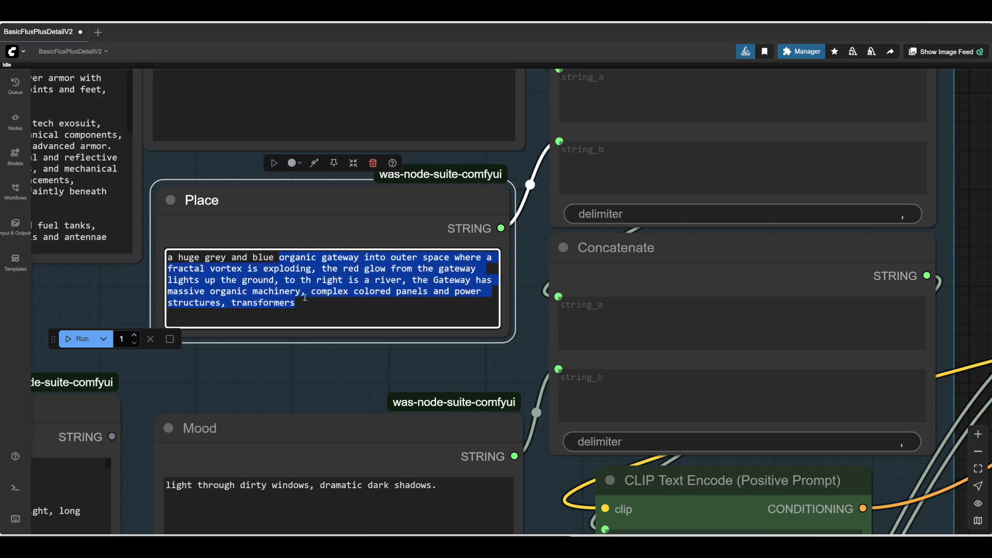
type("bathr")
Reduce the Mecha\pipez-v3 LoRA strength to 0.00 and run the workflow with the bathroom prompt
left_click_drag(858, 465, 284, 372)
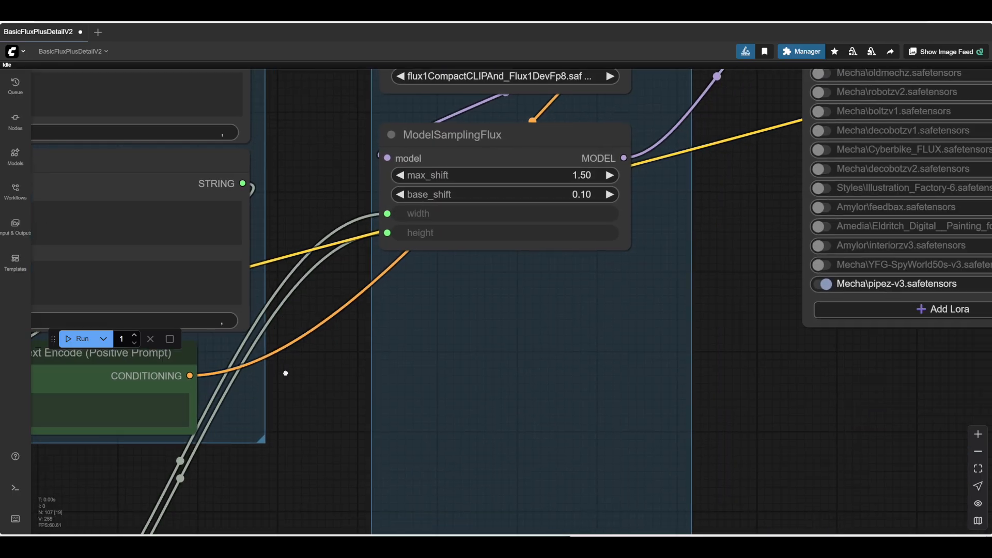
left_click_drag(836, 285, 196, 290)
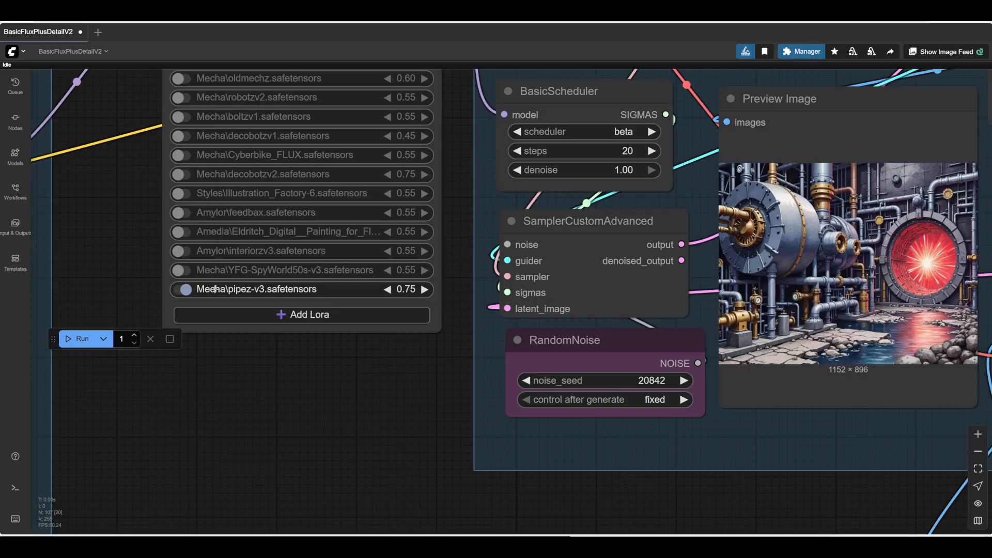
left_click(390, 293)
left_click(389, 293)
left_click(390, 293)
left_click(390, 292)
left_click(390, 292)
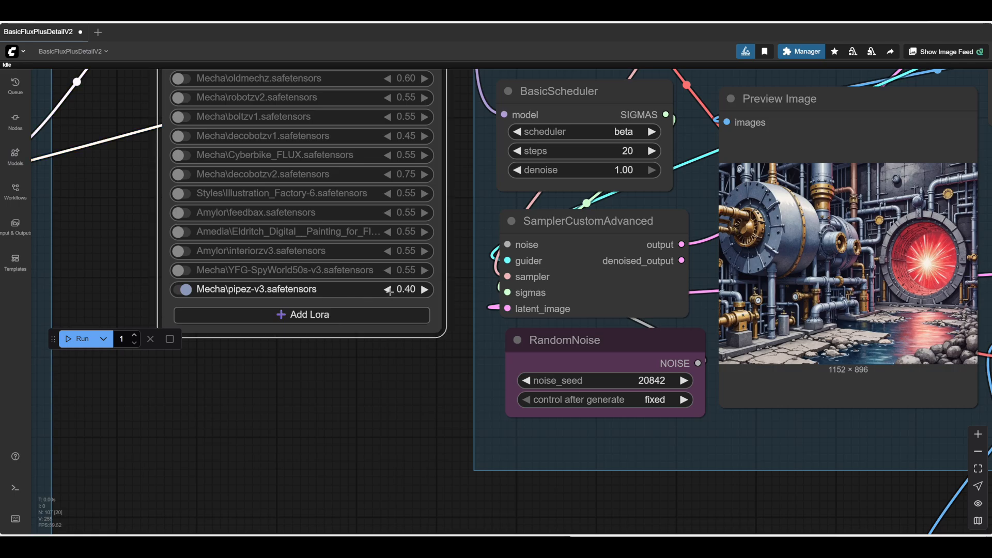
left_click(390, 292)
left_click(390, 292)
left_click(389, 292)
left_click(78, 339)
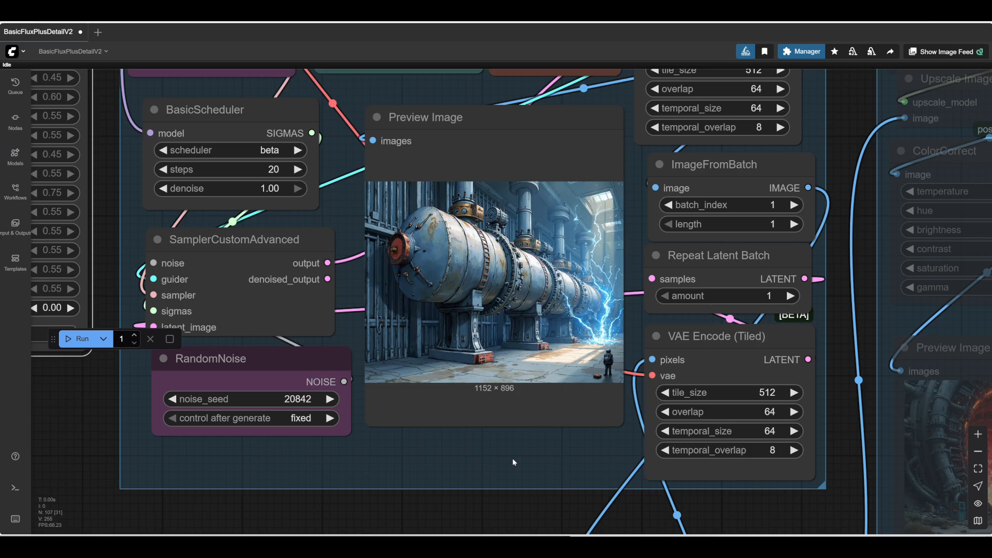
Inspect the image generated at zero LoRA strength, set the RandomNoise noise_seed to 20843, and run the workflow again
scroll(469, 234, "up", 4)
scroll(549, 286, "down", 1)
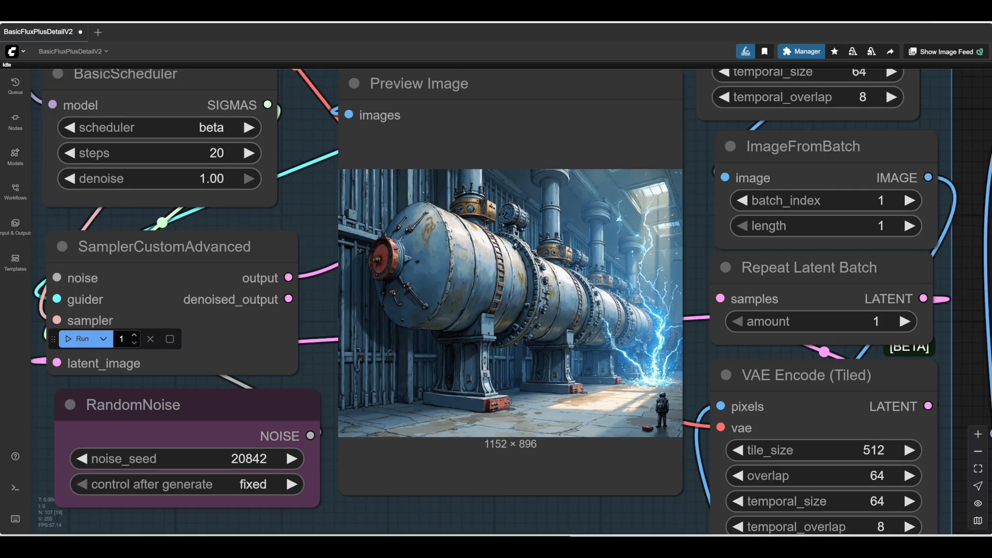
scroll(633, 229, "down", 3)
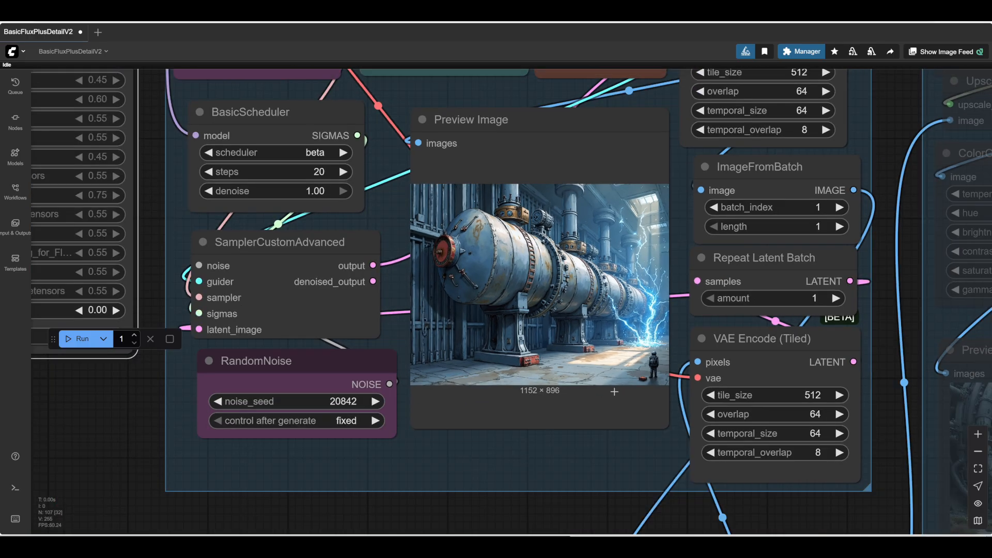
mouse_move(466, 470)
left_mouse_down()
mouse_move(682, 465)
mouse_move(456, 486)
left_mouse_up()
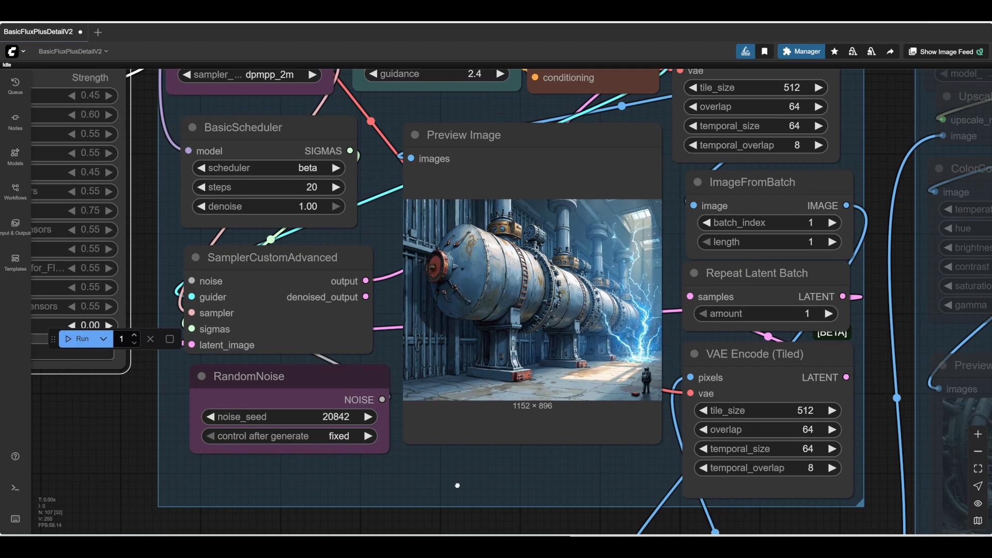
scroll(463, 480, "up", 1)
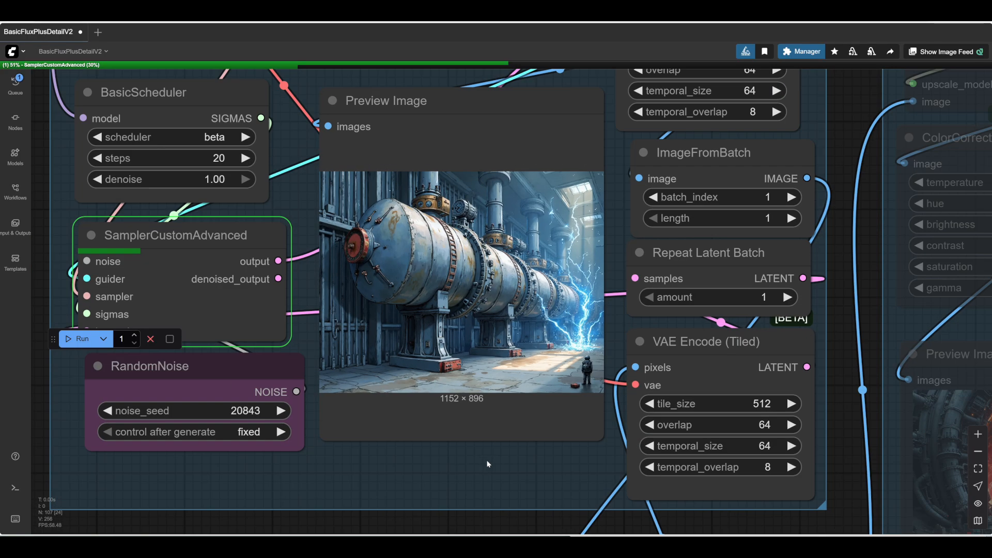
scroll(487, 463, "down", 1)
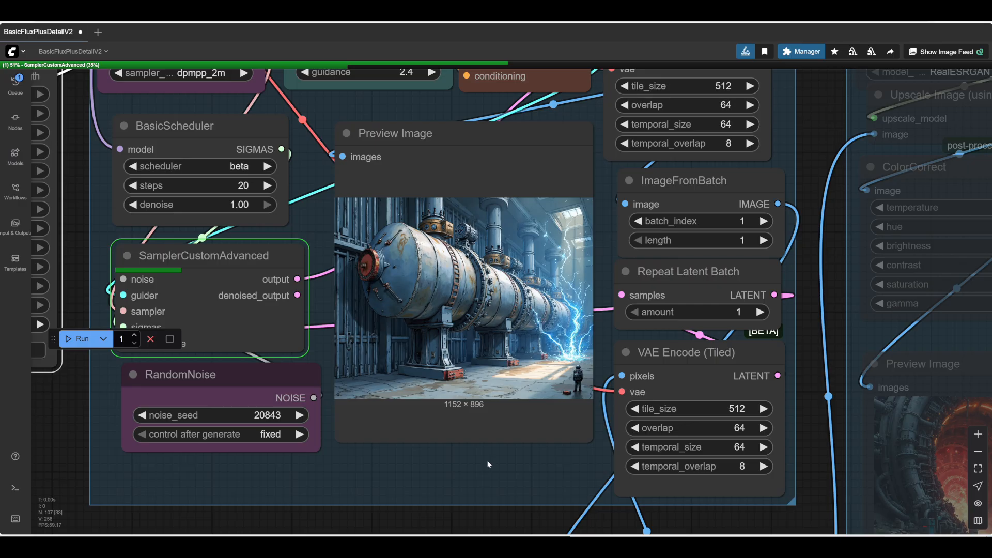
scroll(500, 268, "up", 3)
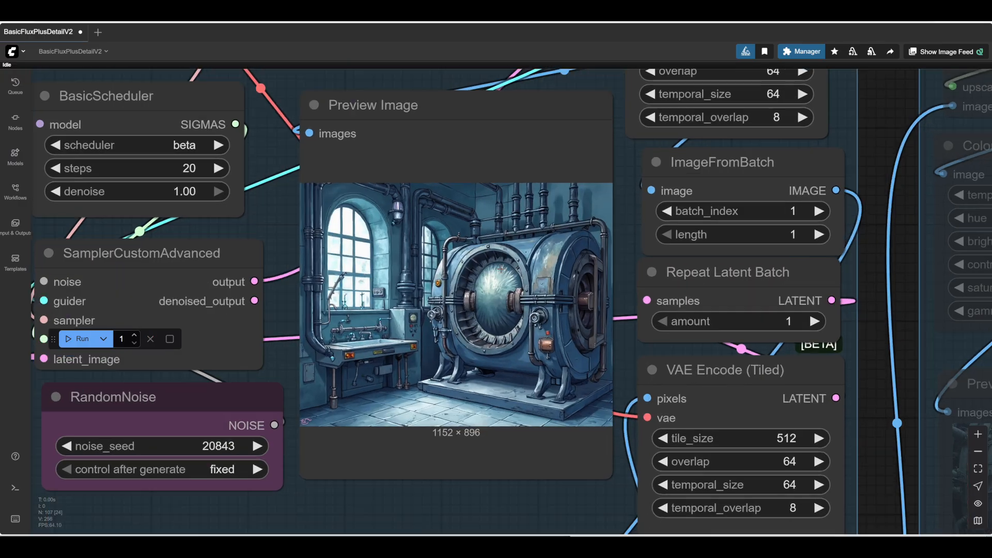
Examine the bathroom image generated without LoRA influence in the Process group's Preview Image node
scroll(500, 269, "down", 3)
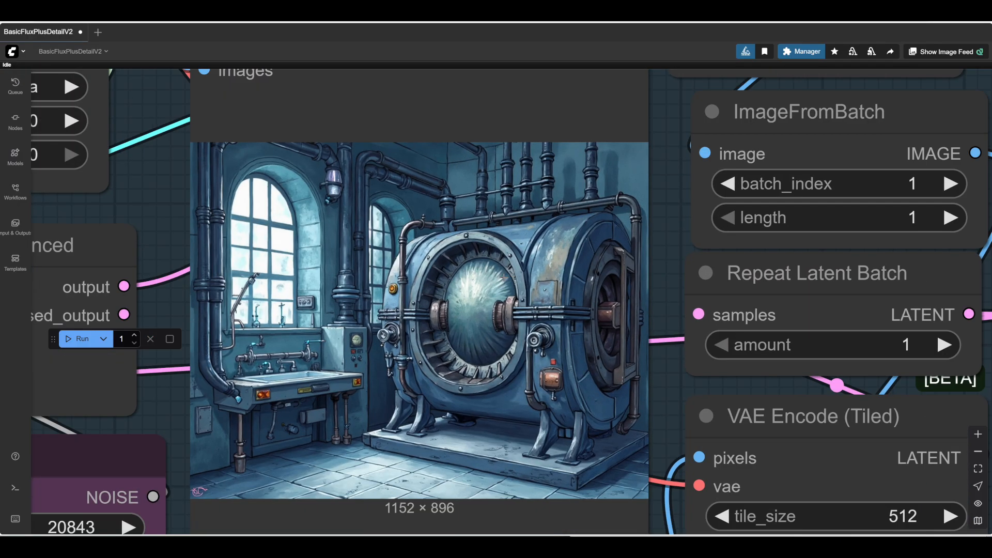
scroll(503, 278, "down", 3)
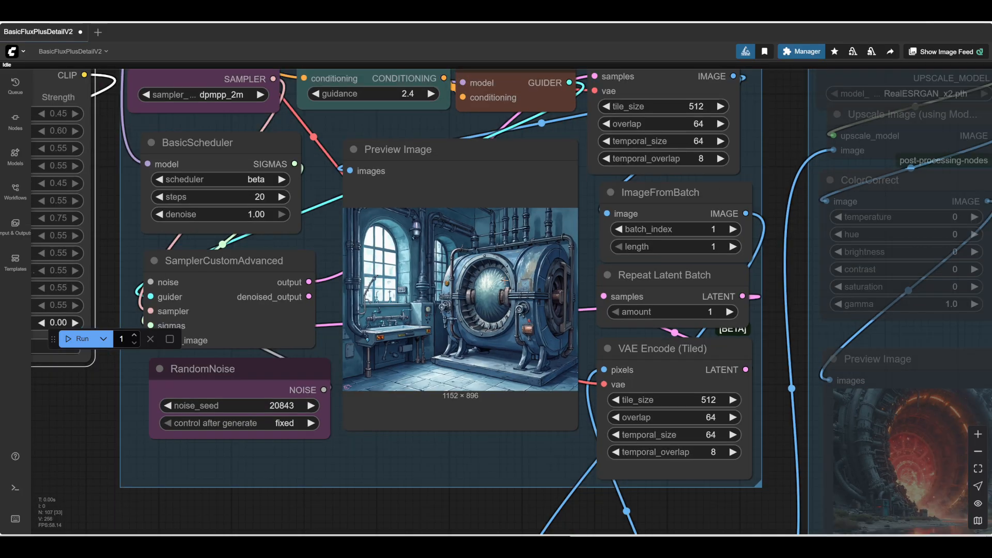
left_click_drag(411, 447, 448, 469)
scroll(447, 469, "up", 3)
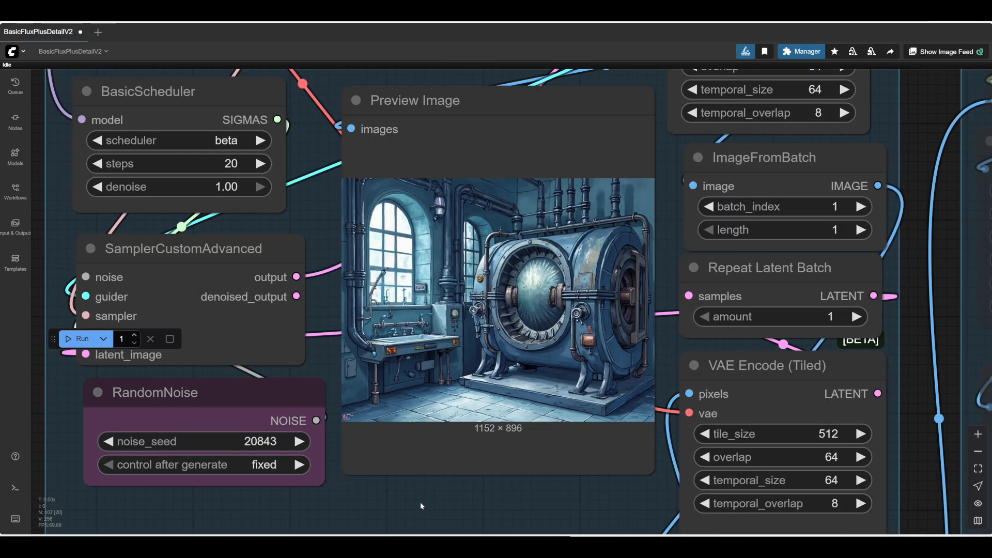
mouse_move(420, 501)
left_mouse_down()
mouse_move(405, 504)
mouse_move(414, 510)
left_mouse_up()
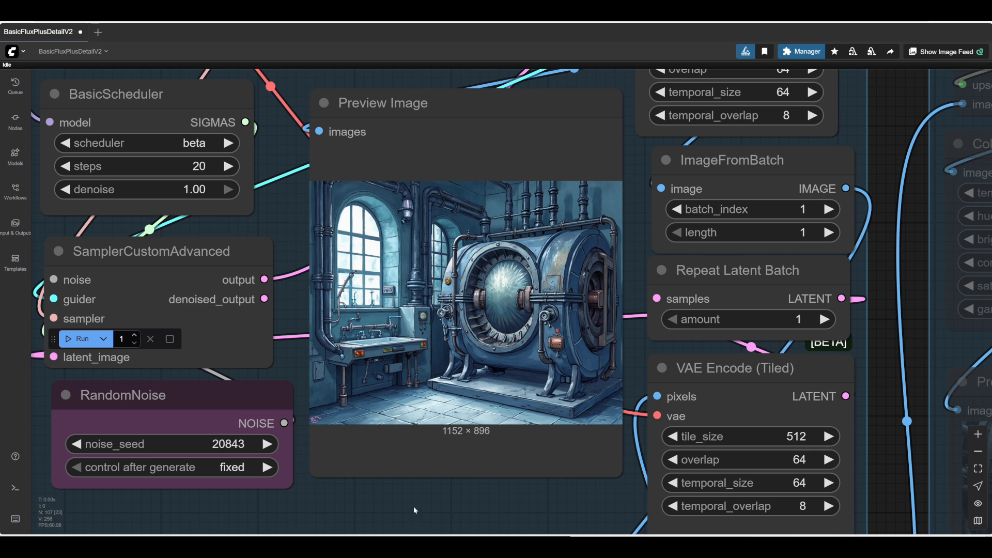
scroll(414, 510, "up", 1)
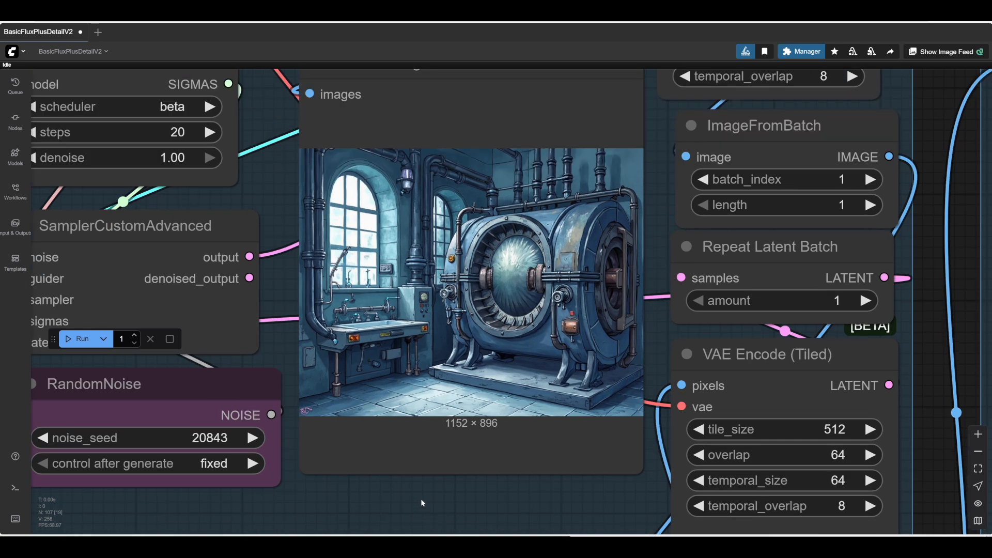
left_click_drag(366, 502, 375, 507)
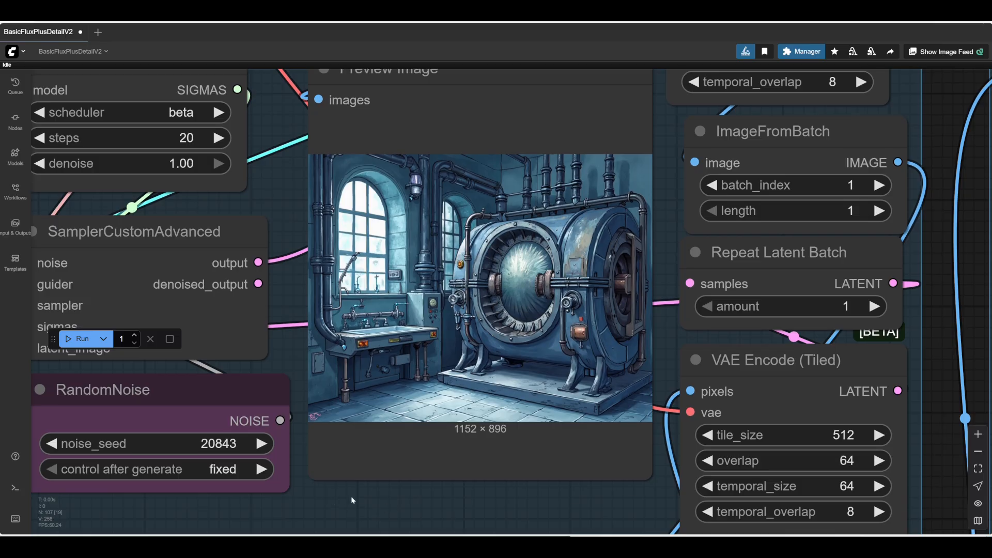
Set the Mecha\pipez-v3 LoRA strength to 0.25, run the workflow on the same seed, and view the new bathroom image
left_click_drag(341, 494, 665, 459)
left_click_drag(228, 445, 468, 459)
left_click(453, 300)
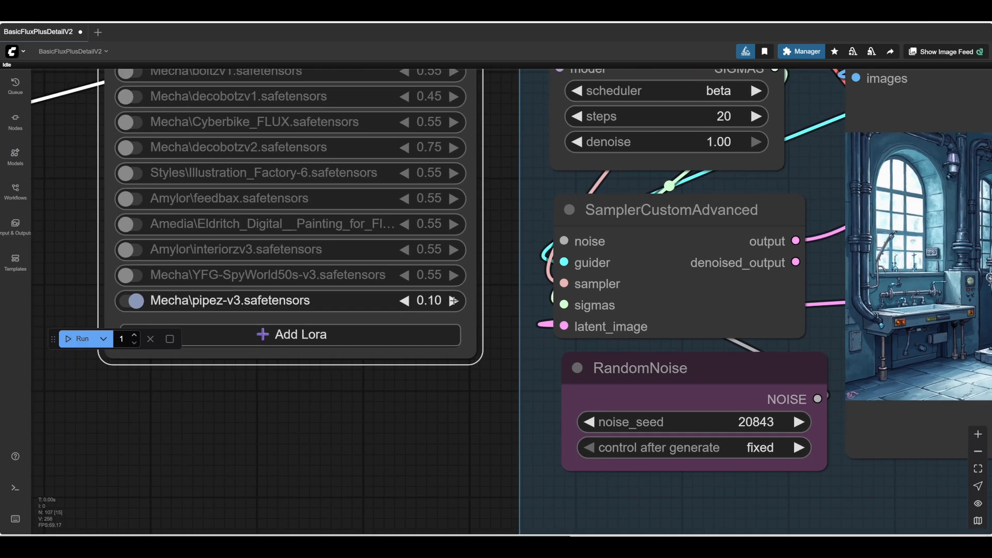
left_click(453, 301)
left_click(453, 300)
left_click(453, 300)
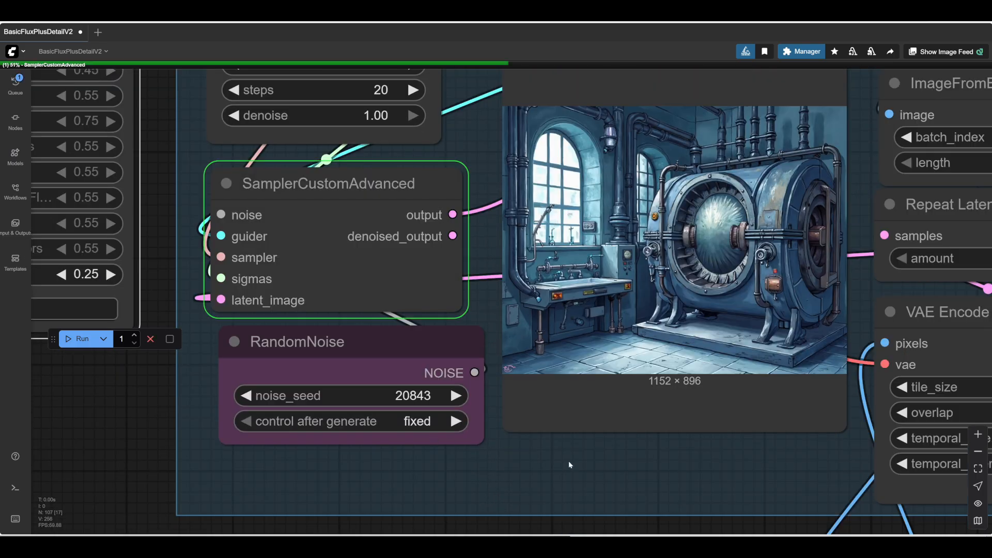
left_click_drag(568, 462, 391, 526)
scroll(681, 353, "up", 3)
left_click_drag(681, 353, 702, 363)
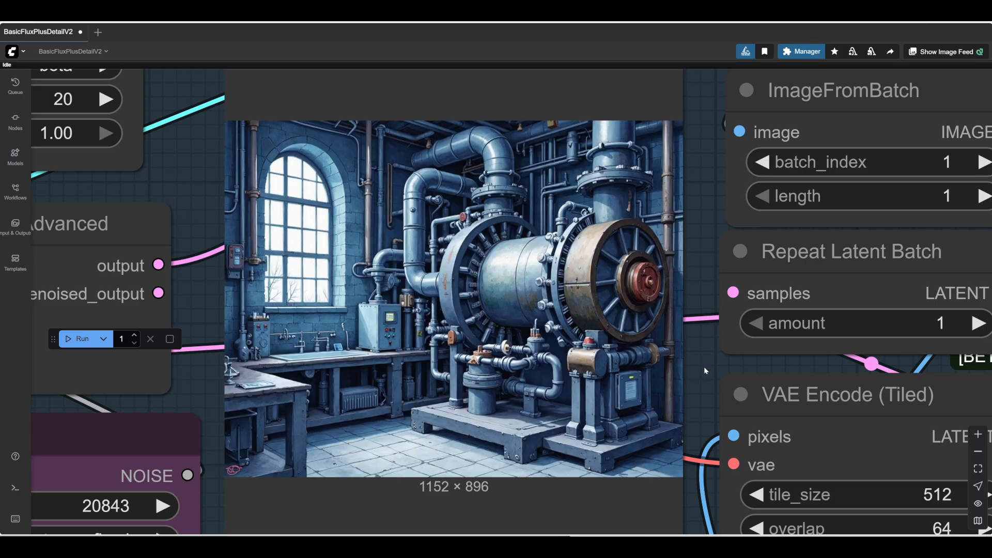
Extend the Place prompt's bathroom description with ", cast iron bath, sink, white tiled walls, red tiled floor" and run the workflow
scroll(703, 366, "down", 8)
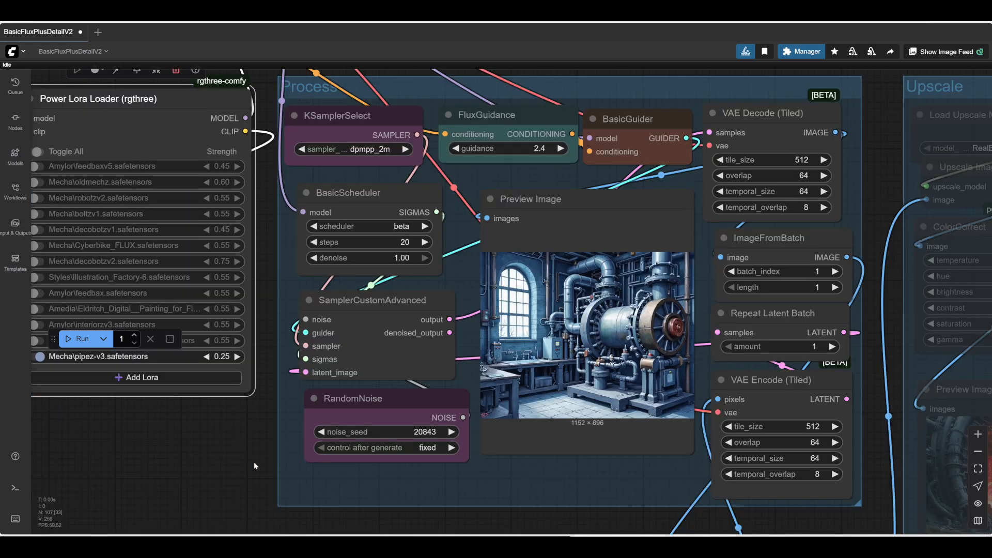
left_click_drag(253, 461, 640, 415)
left_click_drag(408, 412, 680, 402)
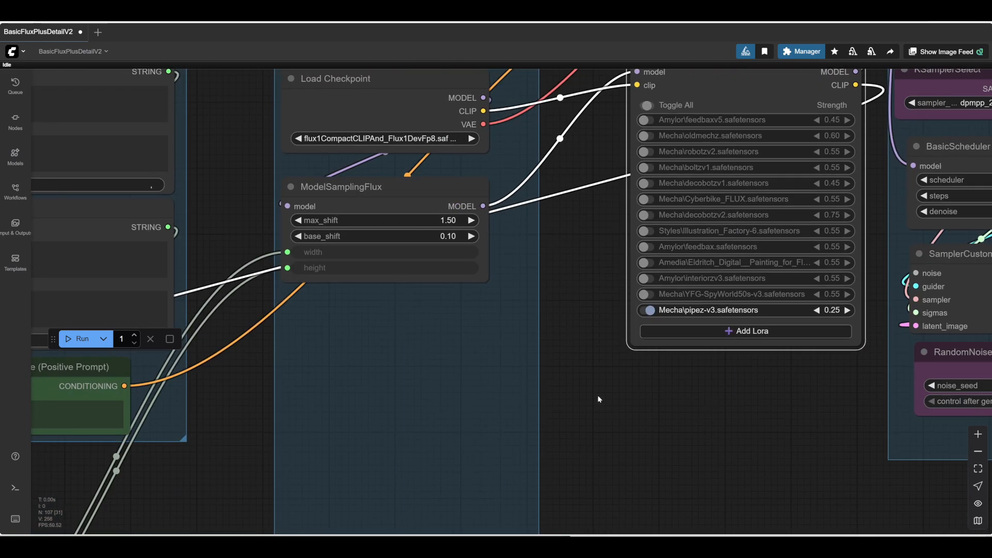
left_click_drag(452, 406, 689, 426)
left_click_drag(450, 420, 819, 425)
scroll(322, 288, "up", 1)
scroll(320, 304, "up", 5)
left_click(410, 279)
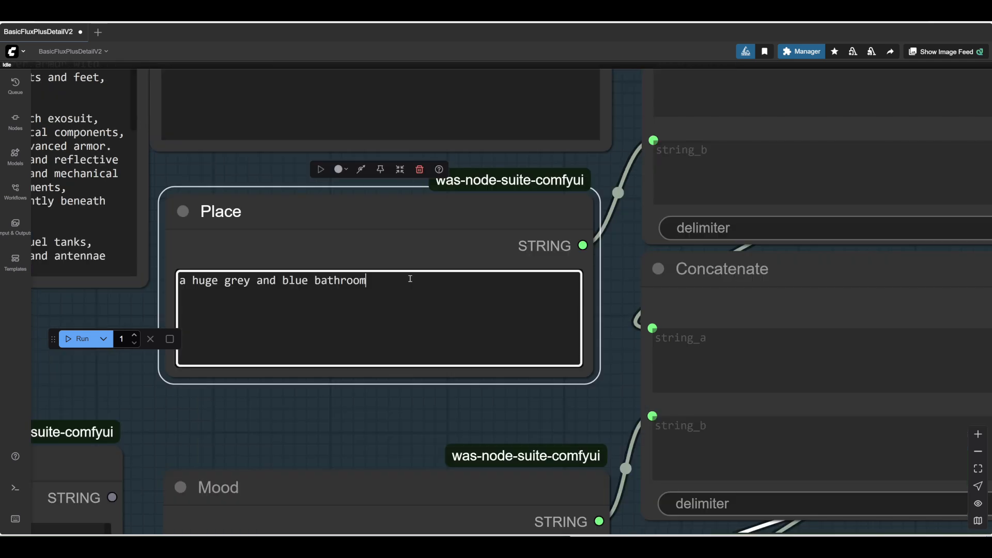
type(", ca")
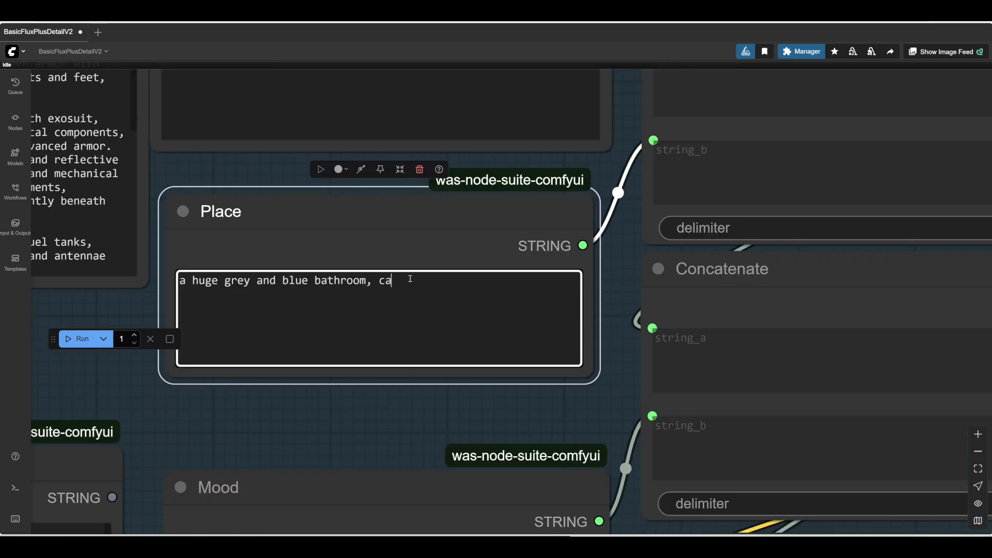
type("st iron bath, sink,")
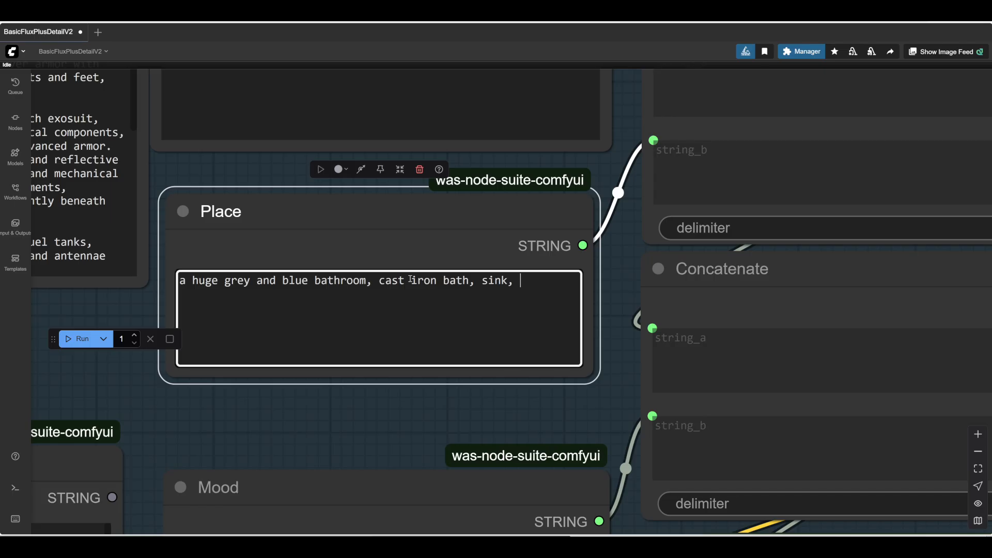
type(" white tiled walls, red")
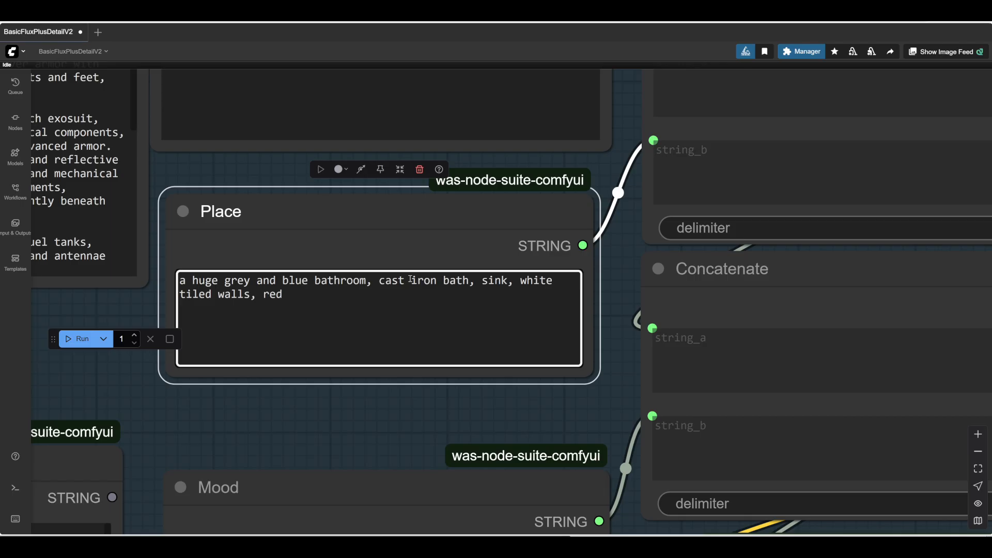
type(" tiled floor")
left_click(84, 340)
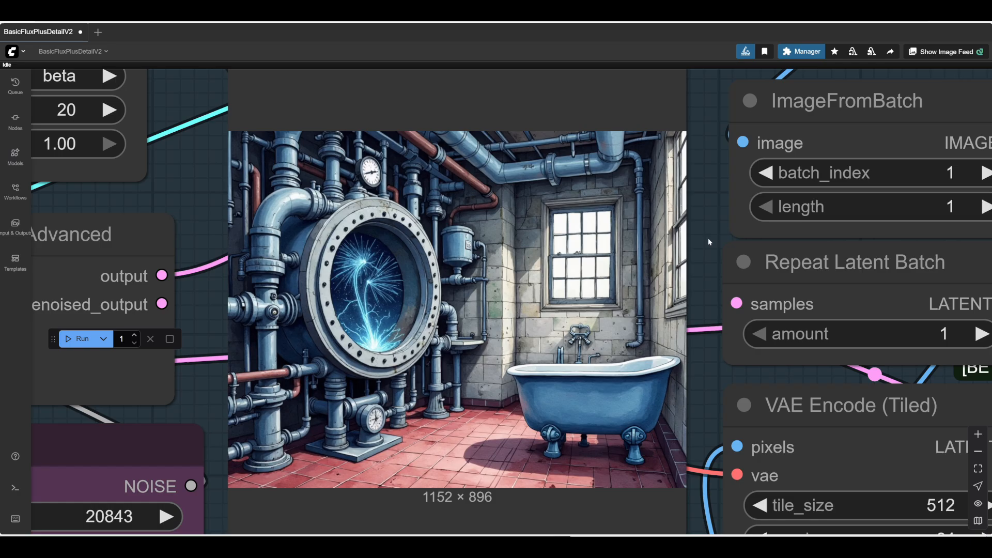
Adjust the Mecha\pipez-v3 LoRA strength and rerun the extended bathroom prompt on seed 20843
left_click_drag(707, 255, 706, 252)
scroll(706, 250, "down", 5)
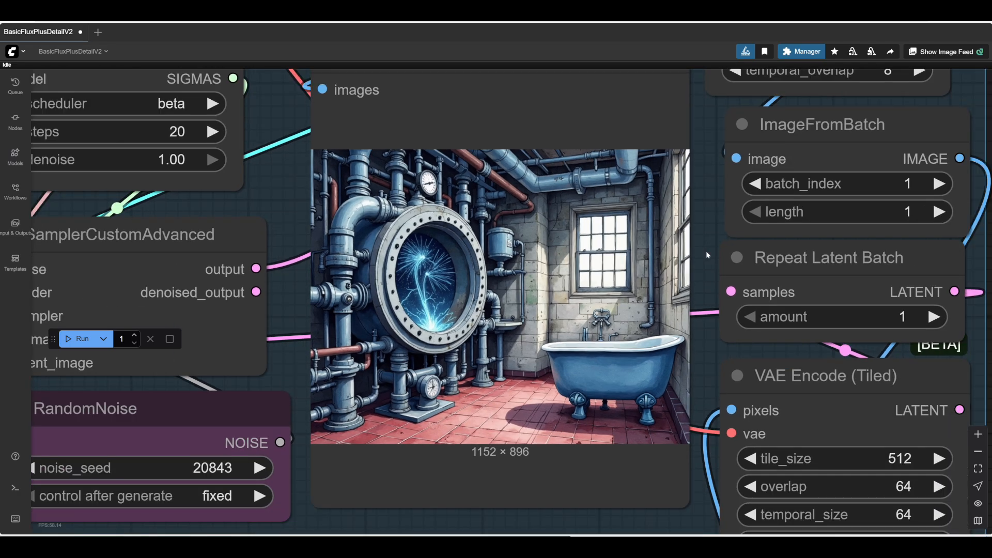
left_click_drag(102, 412, 502, 445)
left_click_drag(467, 462, 6, 419)
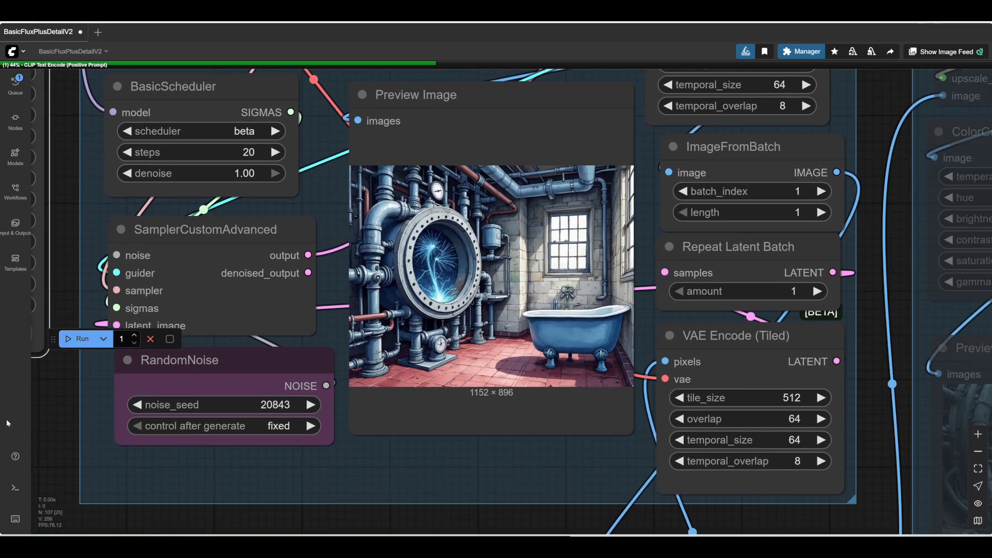
scroll(425, 440, "up", 5)
left_click_drag(422, 467, 399, 530)
Set the RandomNoise noise_seed to 20844 and run the workflow again
left_click_drag(233, 280, 243, 304)
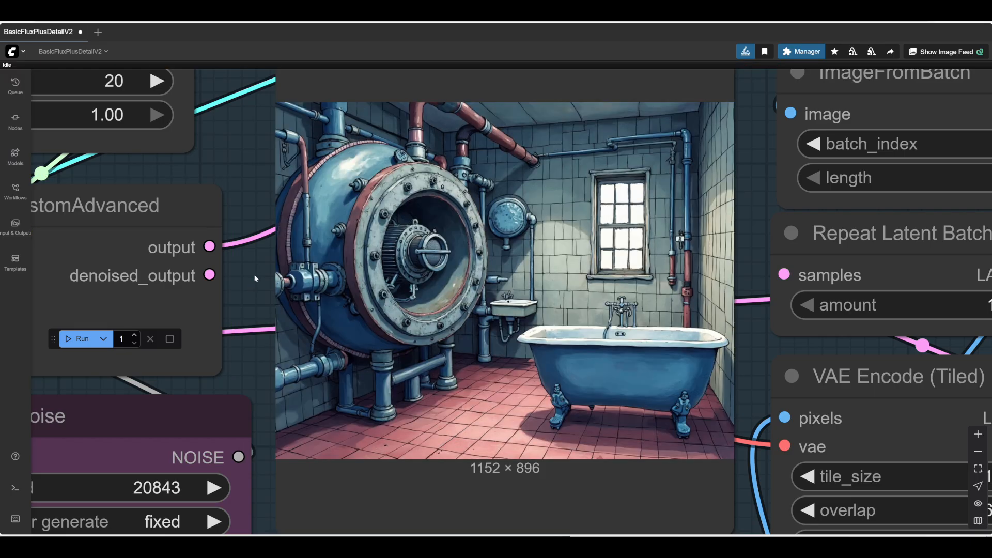
left_click(213, 488)
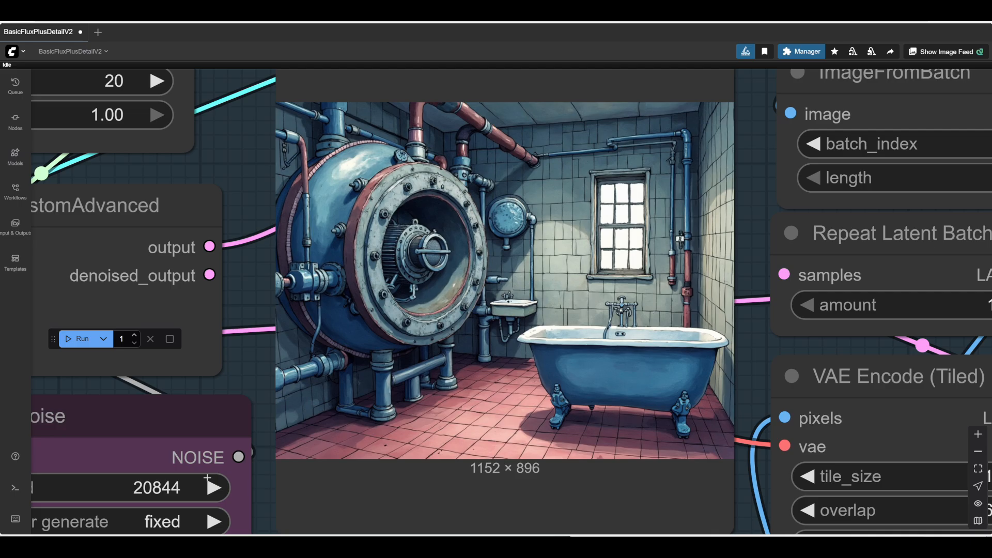
left_click(93, 343)
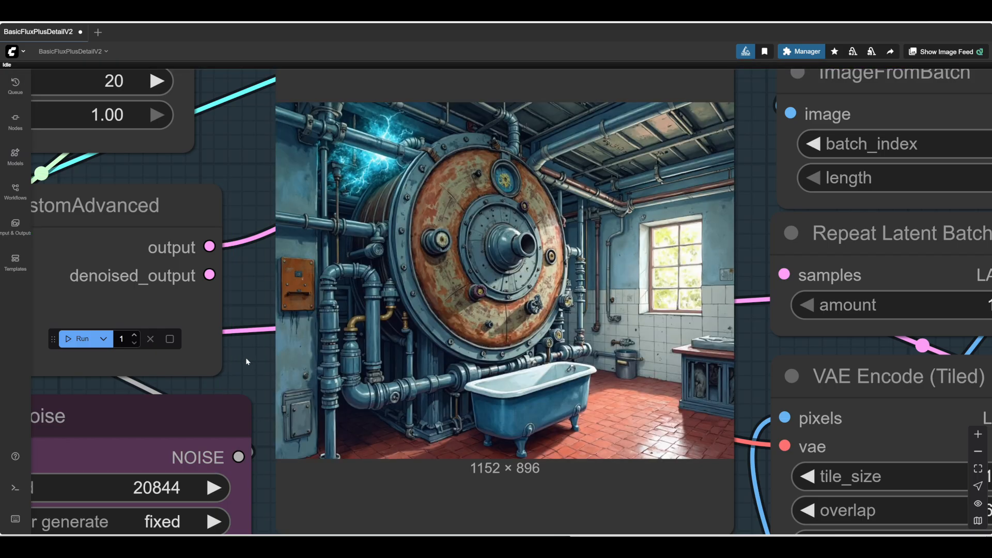
Set the Mecha\pipez-v3 LoRA strength to 0.25, run the workflow on seed 20844, and view the generated bathroom
scroll(247, 362, "down", 3)
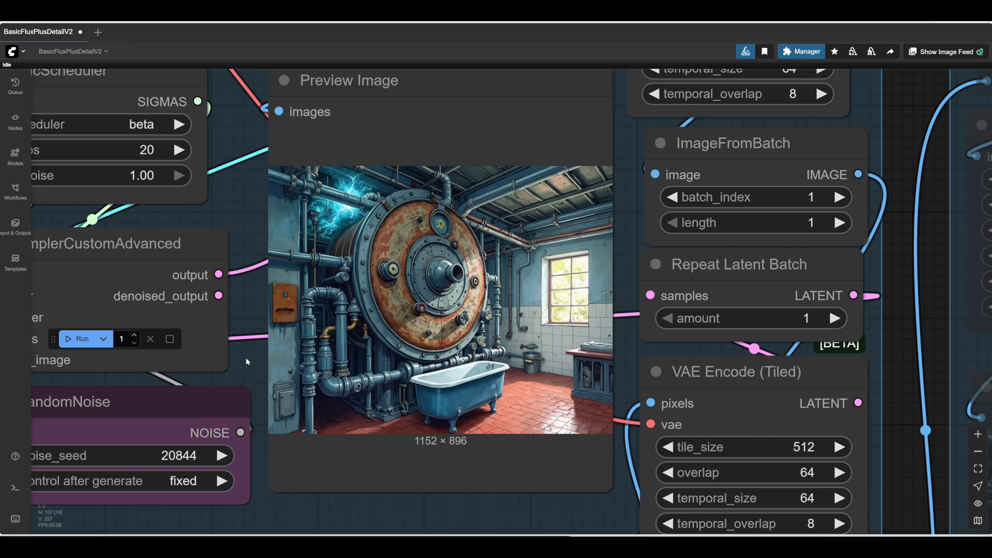
scroll(247, 361, "down", 2)
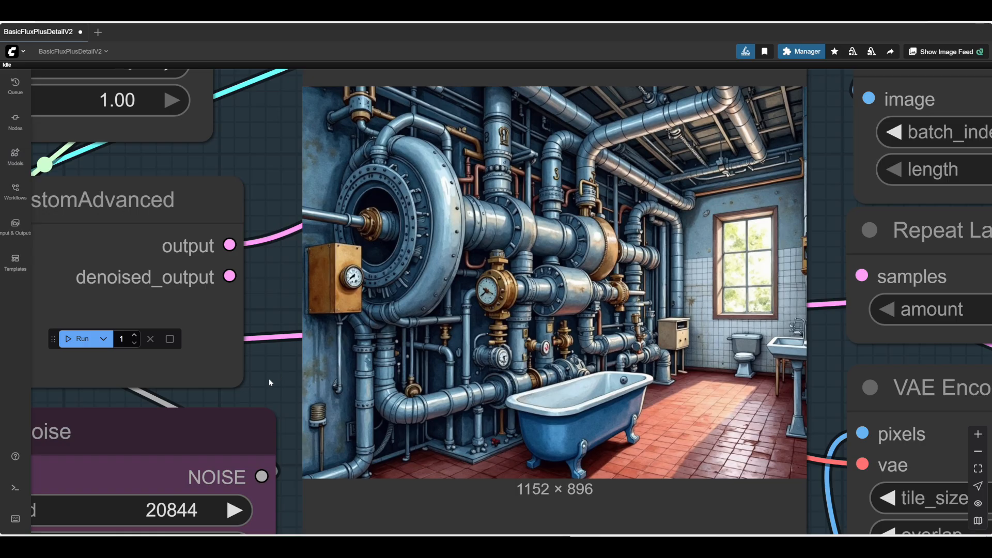
scroll(269, 383, "down", 1)
left_click_drag(265, 379, 241, 378)
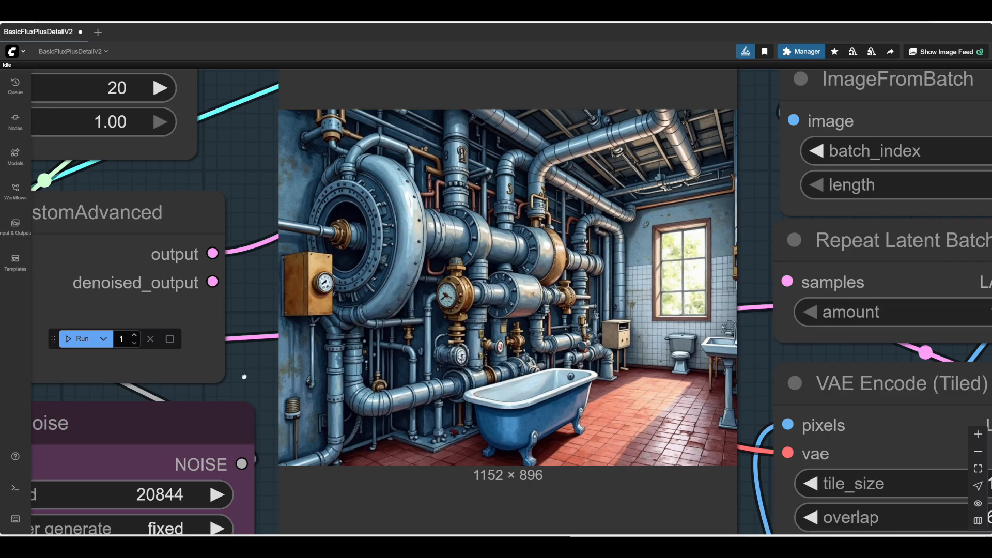
left_click_drag(244, 377, 246, 377)
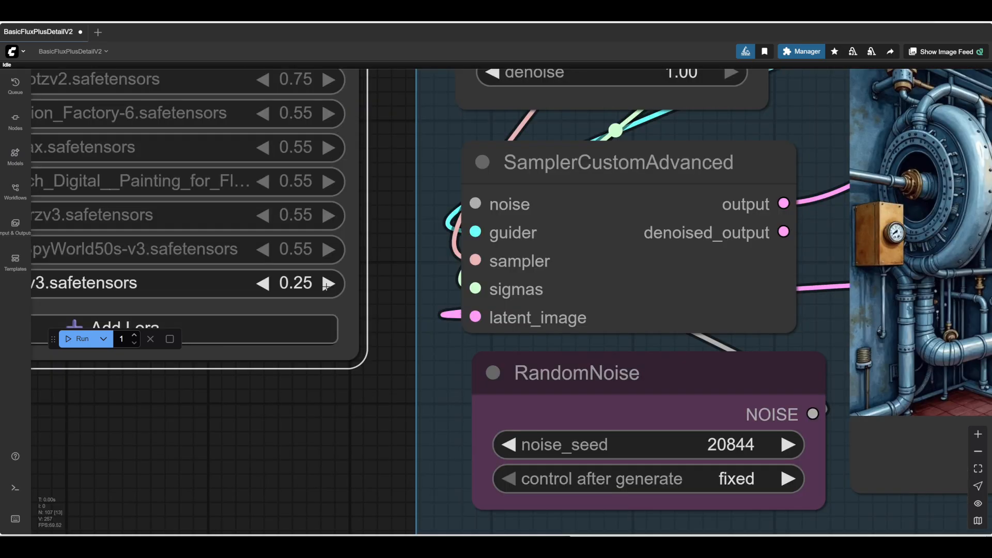
Raise the Mecha\pipez-v3 LoRA strength to 0.45, run the workflow, and bring the Preview Image into view
left_click(327, 283)
left_click(327, 283)
left_click_drag(343, 417, 323, 436)
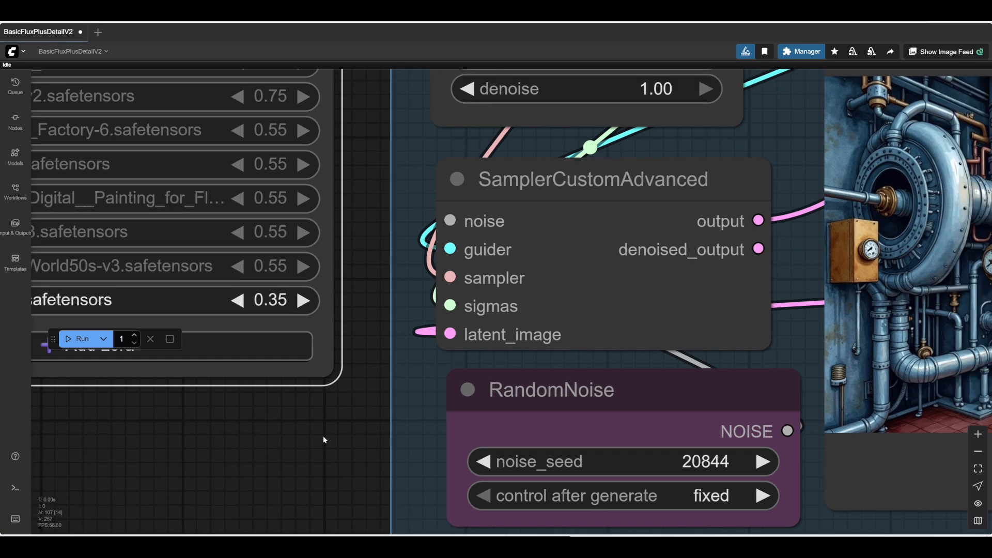
left_click(303, 301)
left_click(86, 345)
left_click_drag(795, 273, 204, 311)
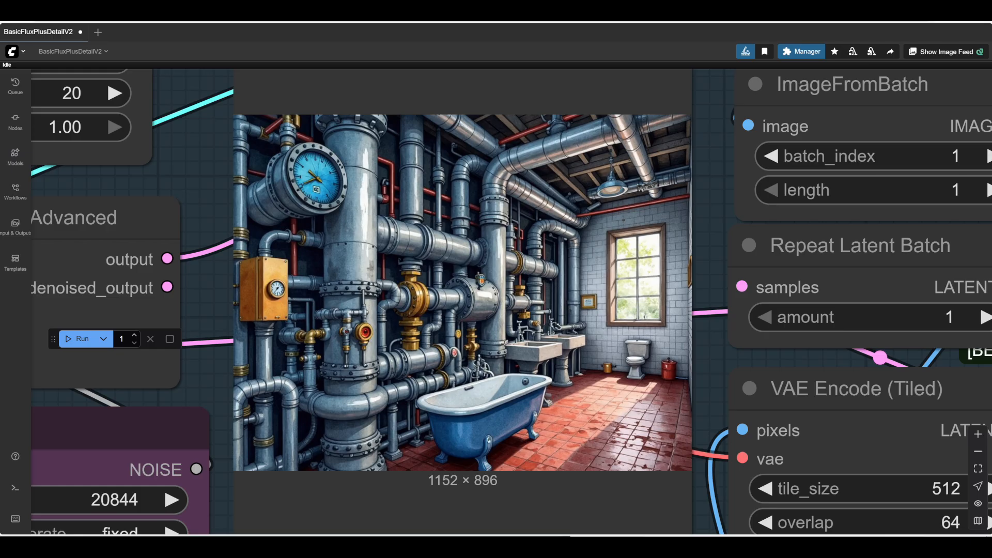
Raise the Mecha\pipez-v3 LoRA strength to 0.75 and run the workflow on the same seed
left_click_drag(192, 381, 619, 303)
left_click_drag(163, 373, 297, 385)
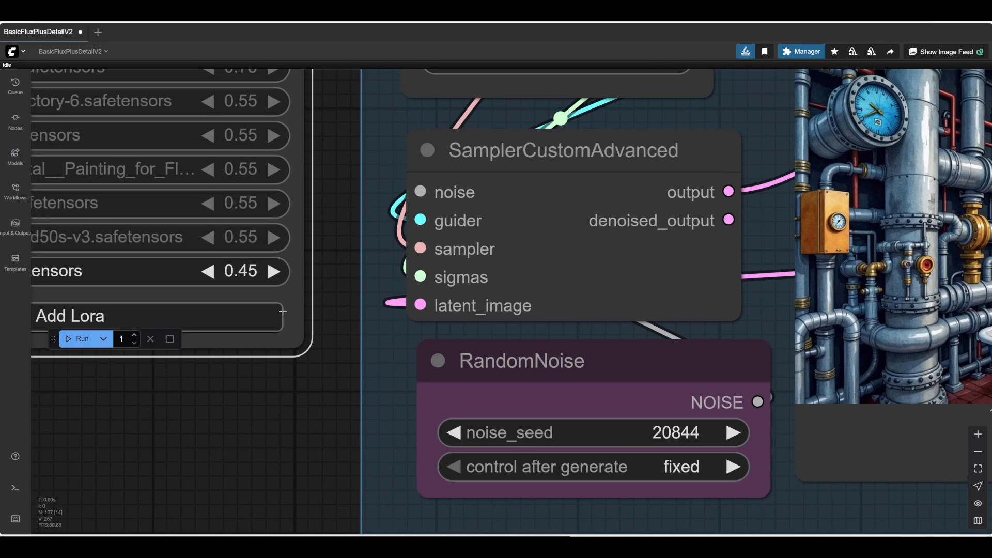
left_click(273, 273)
left_click(273, 272)
left_click(79, 340)
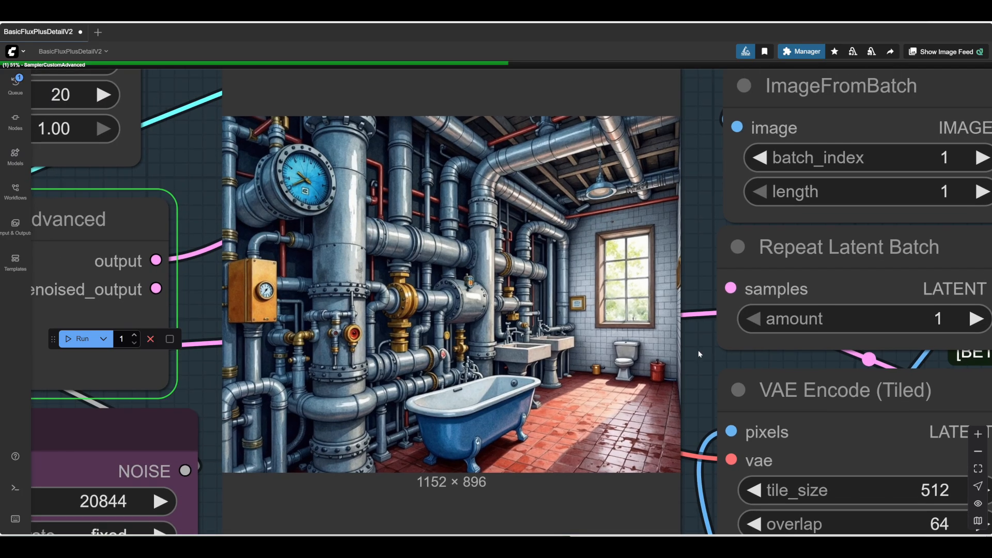
Examine the pipework, bath and tiled floor in the image generated at 0.75 LoRA strength
scroll(705, 352, "up", 2)
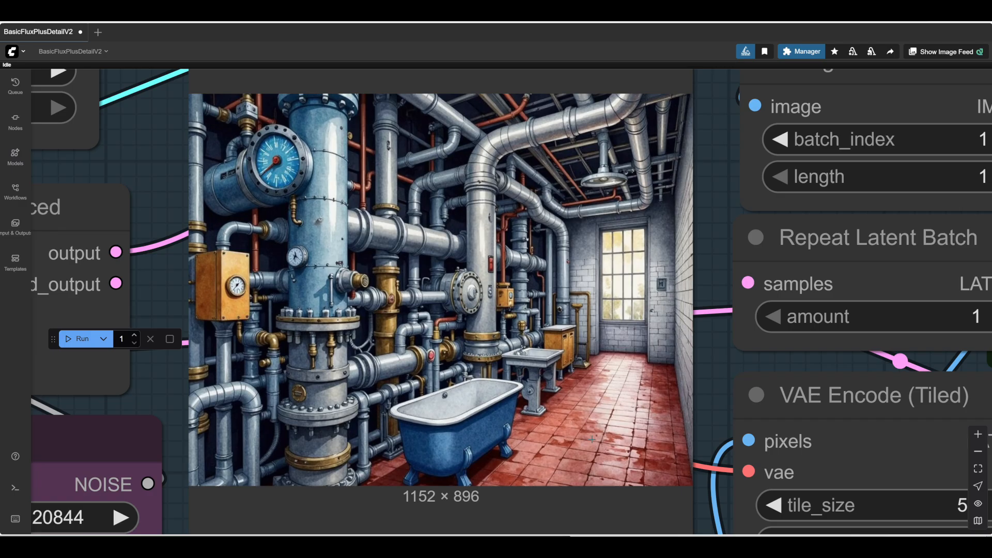
scroll(472, 381, "up", 5)
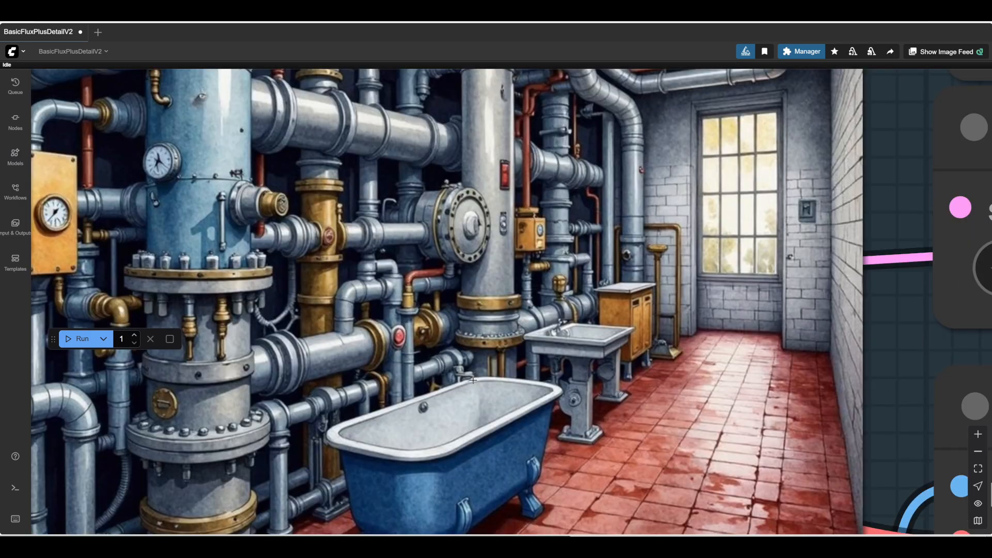
scroll(472, 381, "down", 7)
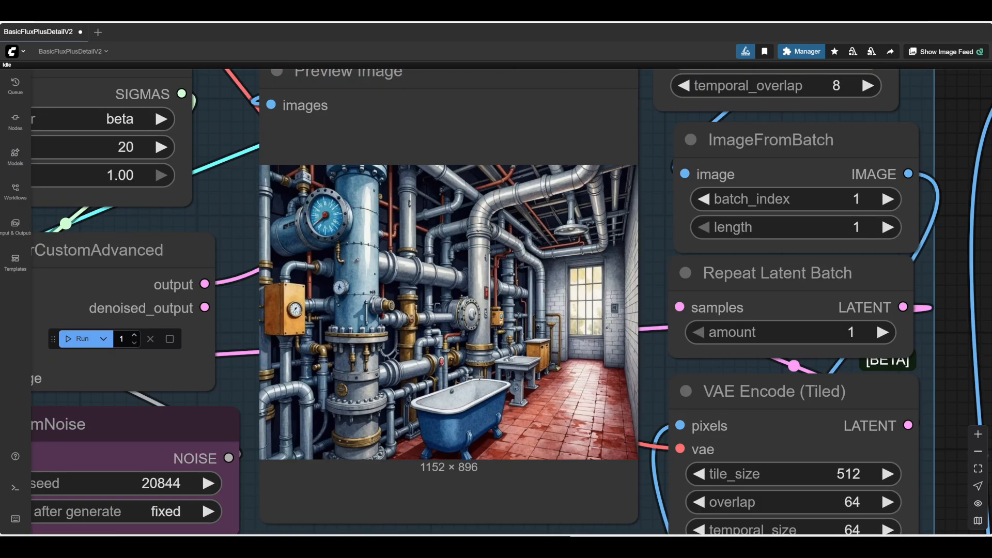
scroll(409, 284, "up", 8)
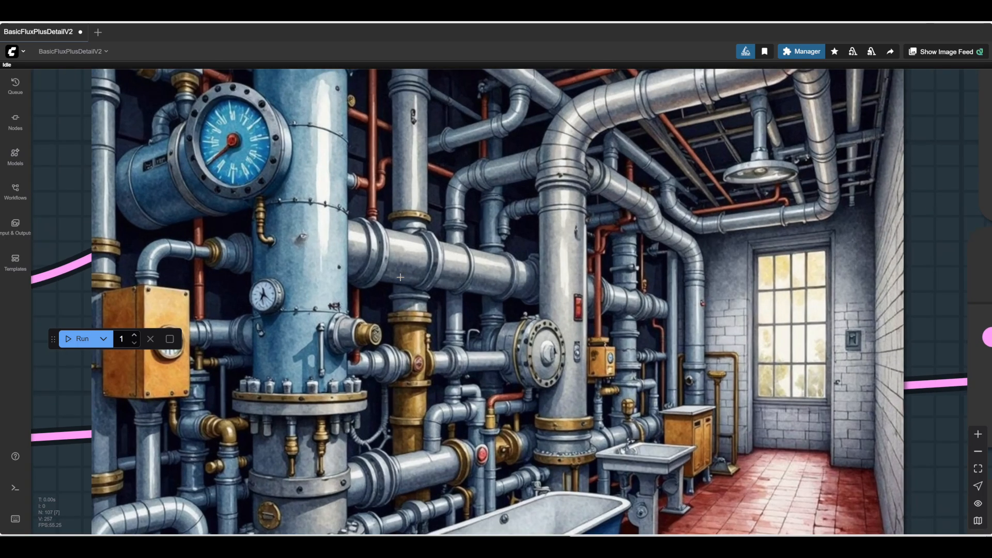
scroll(407, 276, "down", 8)
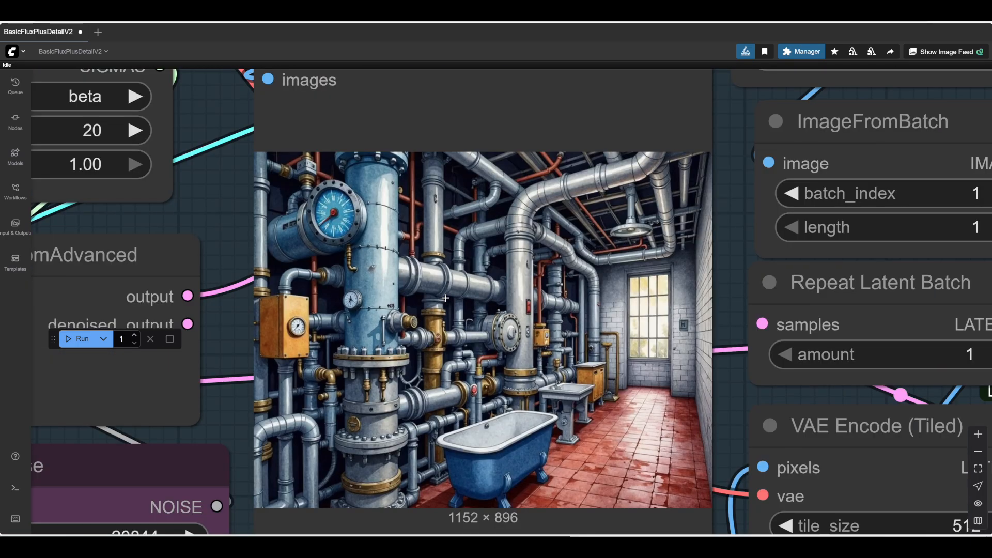
scroll(445, 298, "down", 2)
scroll(443, 467, "up", 5)
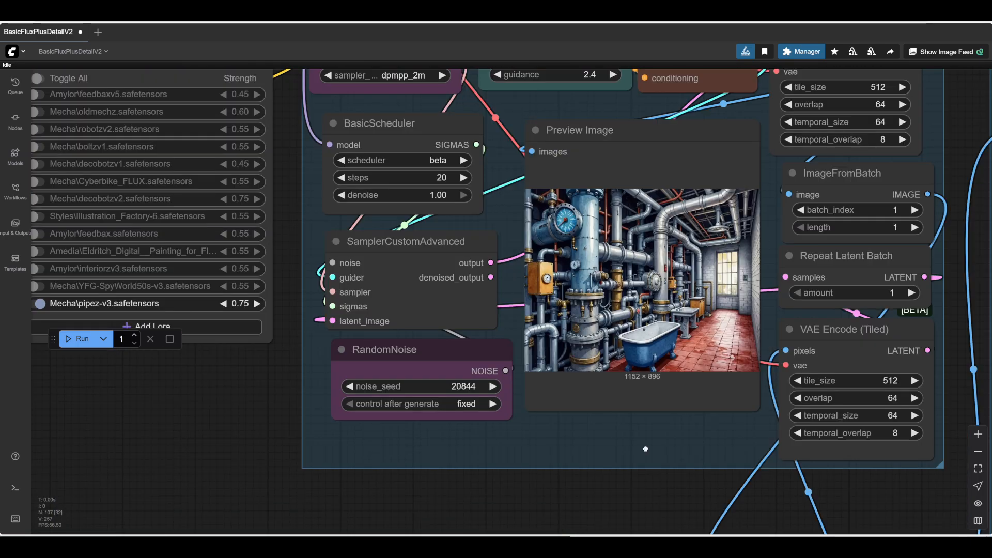
left_click_drag(442, 464, 465, 516)
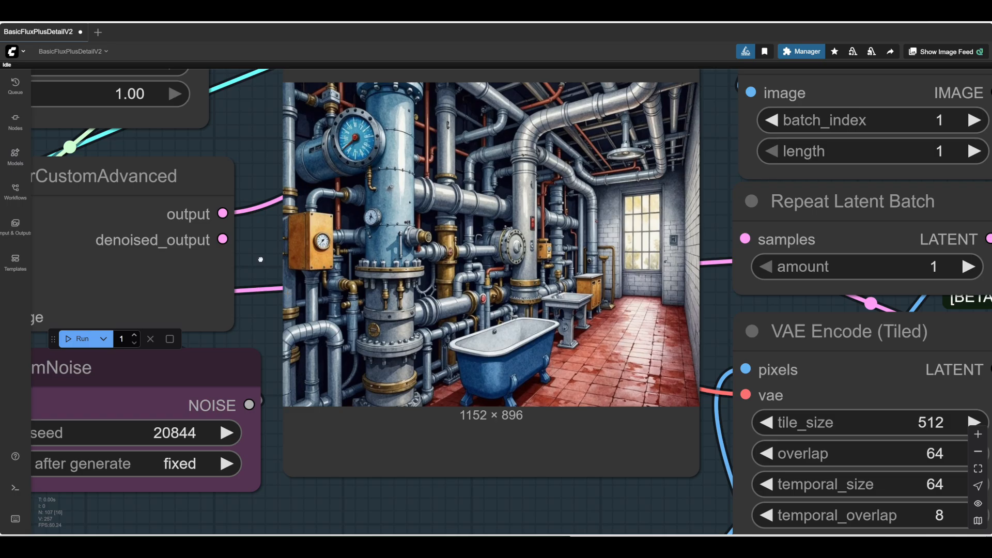
Set the RandomNoise noise_seed to 20845 and run the workflow at the same LoRA strength
left_click_drag(260, 260, 266, 286)
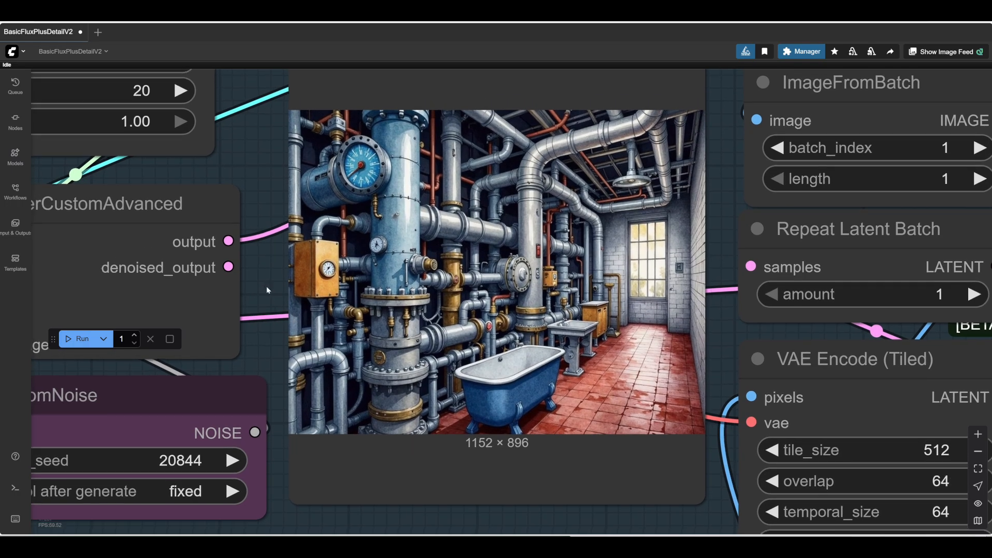
left_click(231, 461)
key("ctrl+Return")
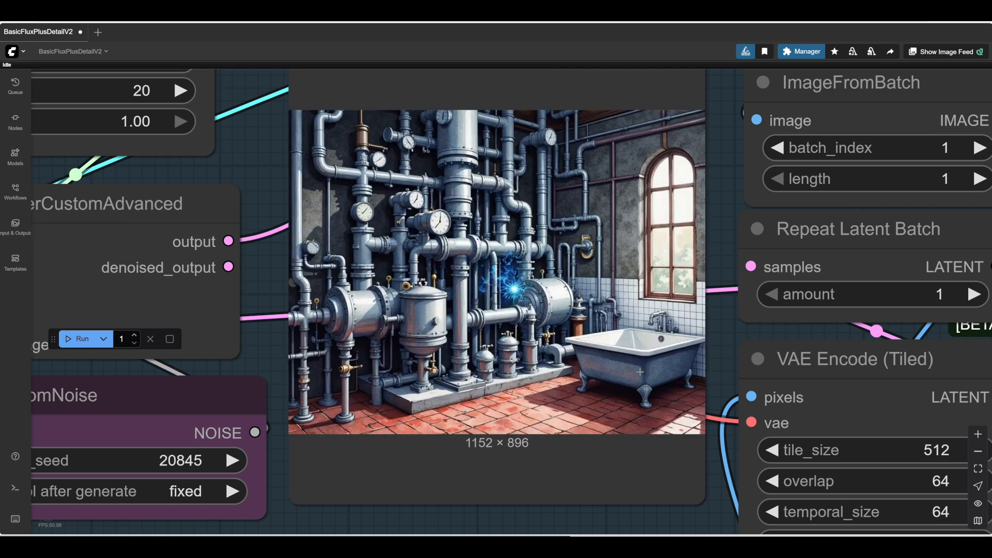
Examine the pipes, gauges and bathtub in the bathroom image generated with seed 20845
scroll(528, 238, "up", 1)
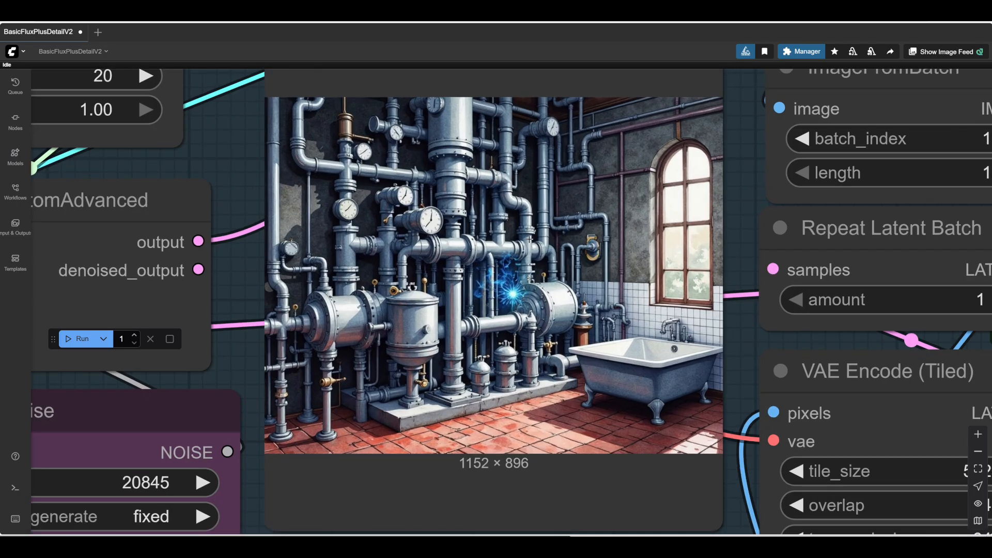
scroll(529, 239, "up", 3)
scroll(530, 240, "down", 2)
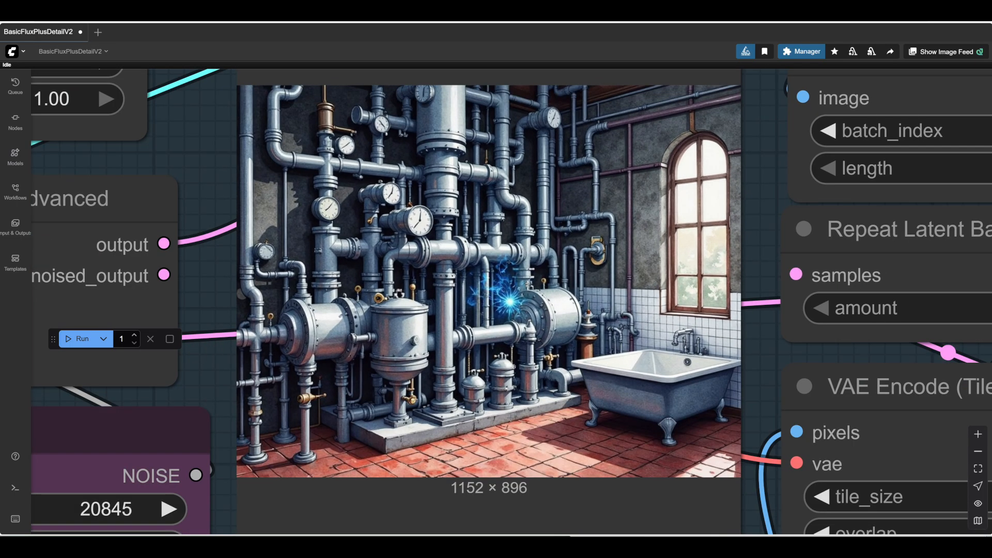
scroll(577, 304, "up", 1)
scroll(577, 303, "down", 1)
scroll(537, 280, "down", 1)
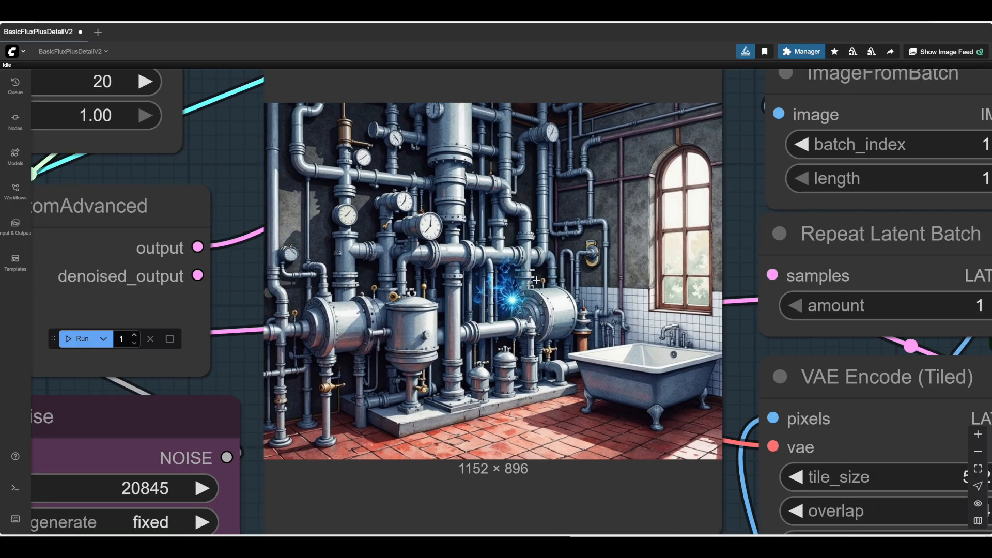
scroll(536, 281, "down", 5)
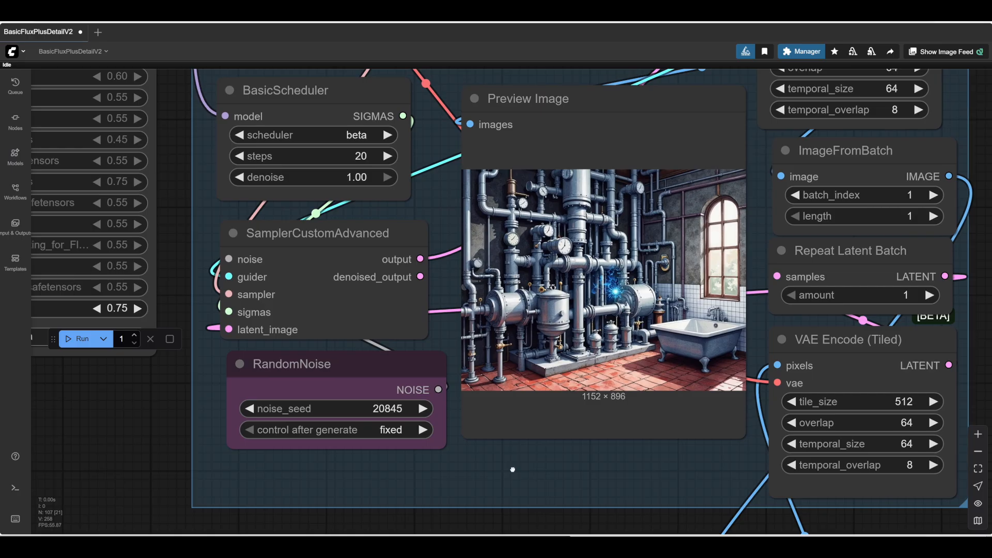
left_click_drag(513, 470, 398, 495)
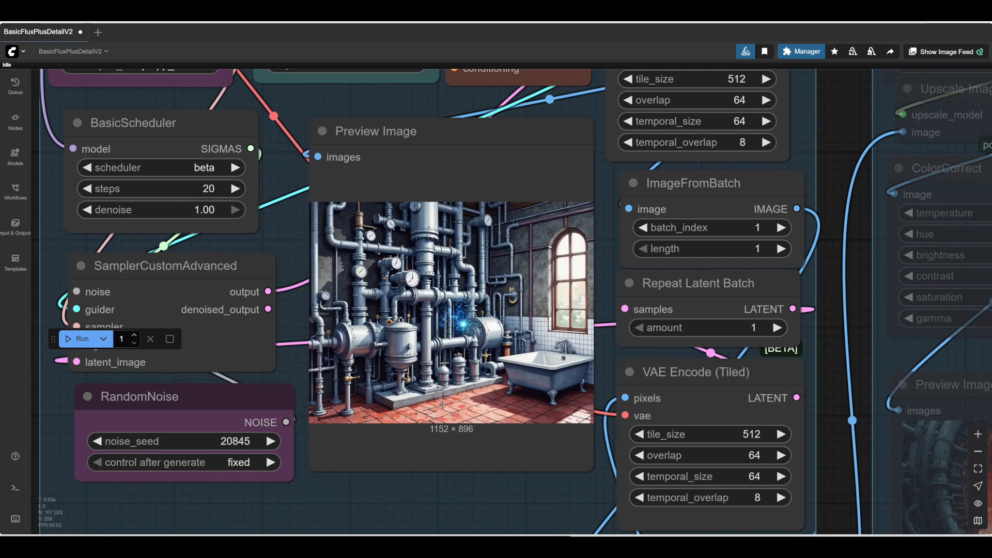
scroll(452, 358, "up", 4)
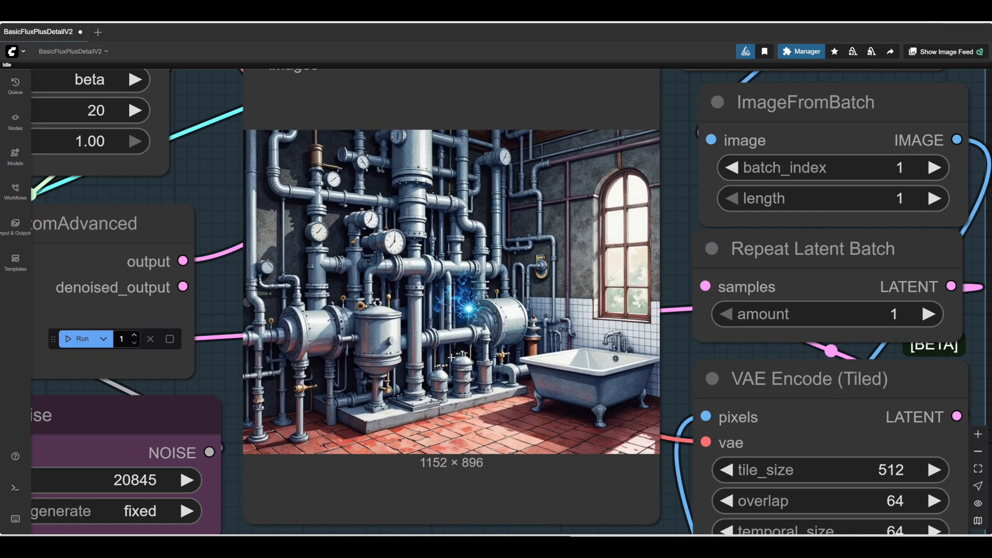
Enable the Amylor\feedbax LoRA and lower the Mecha\pipez-v3 LoRA strength to 0.50
scroll(451, 357, "down", 3)
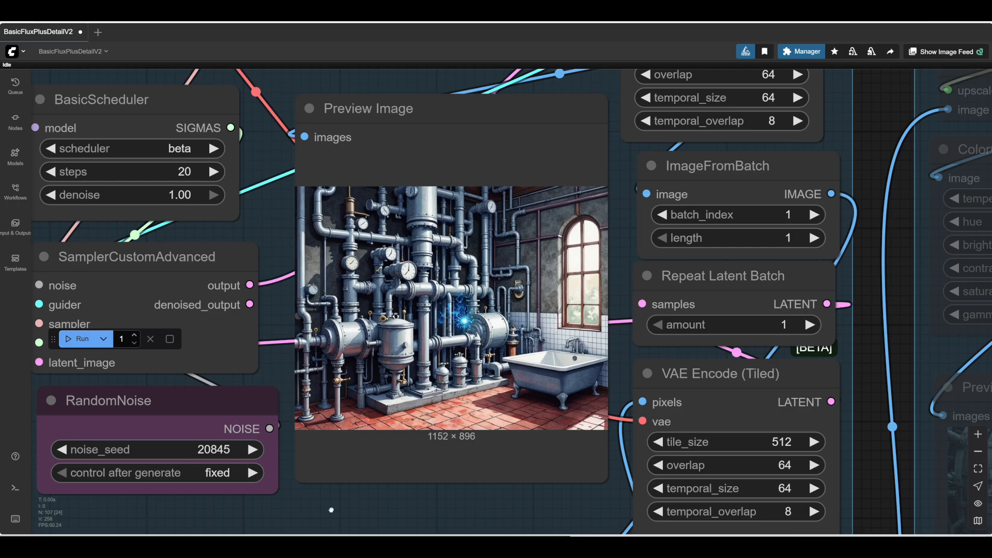
left_click_drag(331, 510, 775, 458)
left_click_drag(365, 445, 426, 488)
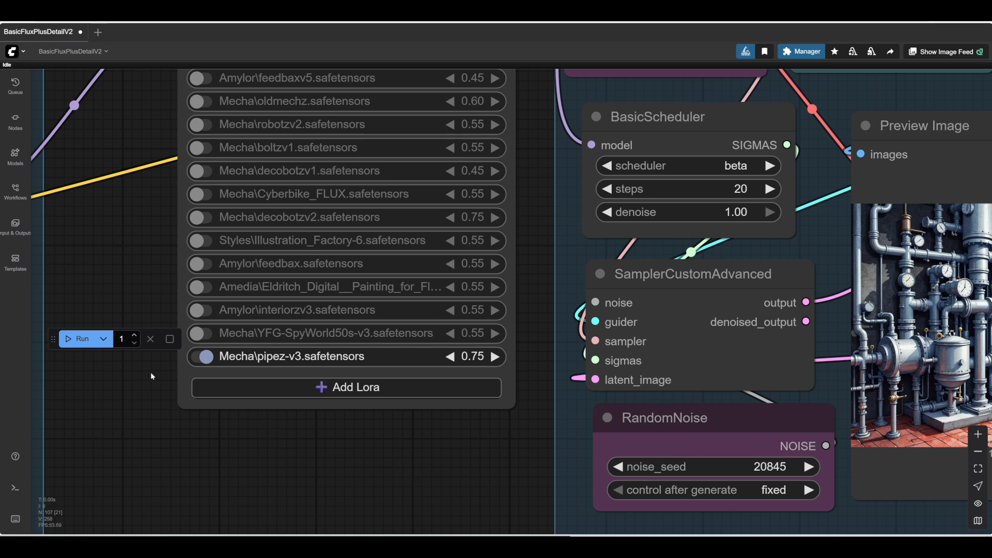
left_click(450, 357)
left_click(450, 356)
left_click(450, 356)
left_click(450, 357)
left_click(450, 357)
left_click(450, 356)
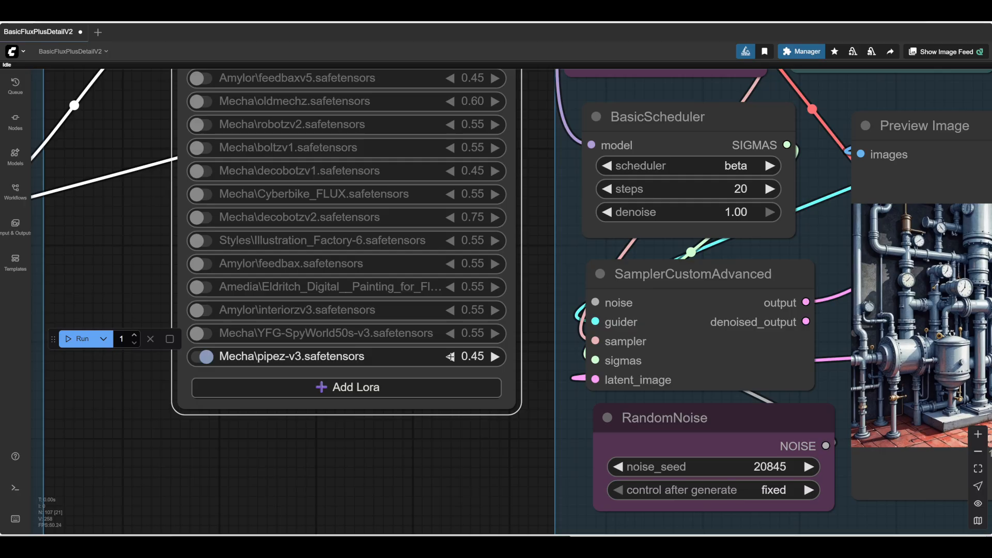
left_click(196, 263)
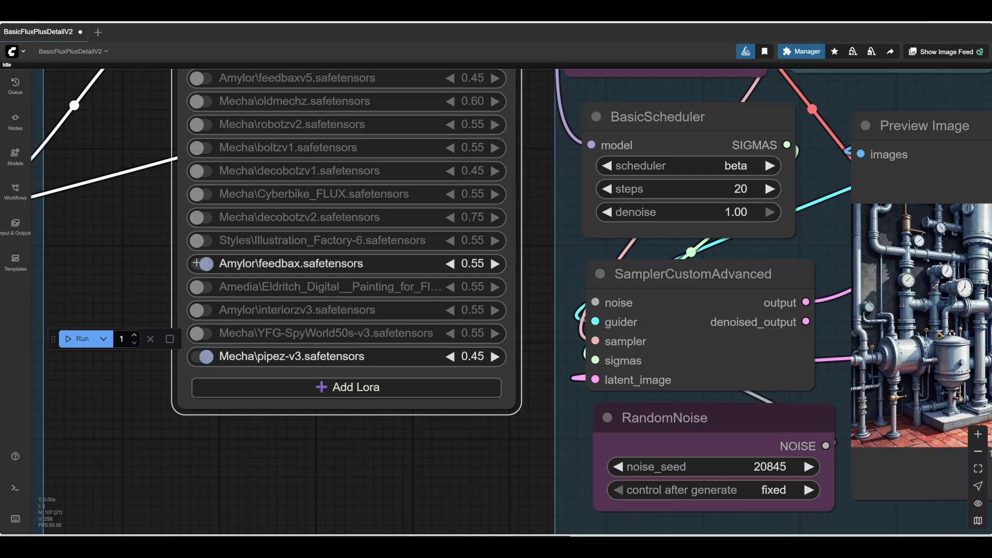
left_click(497, 357)
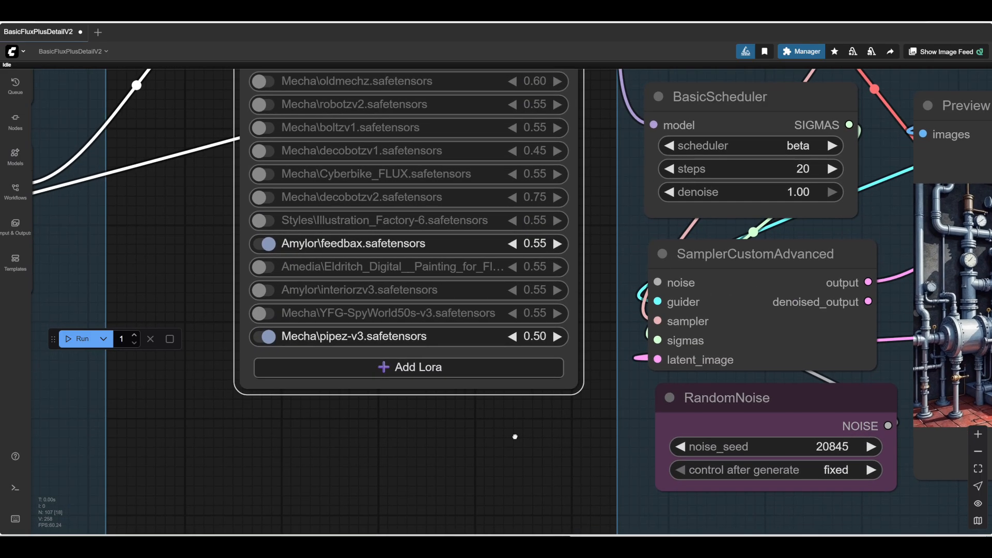
Run the workflow on seed 20845 with the feedbax and pipez-v3 LoRAs combined
left_click_drag(515, 437, 206, 421)
left_click_drag(651, 492, 382, 493)
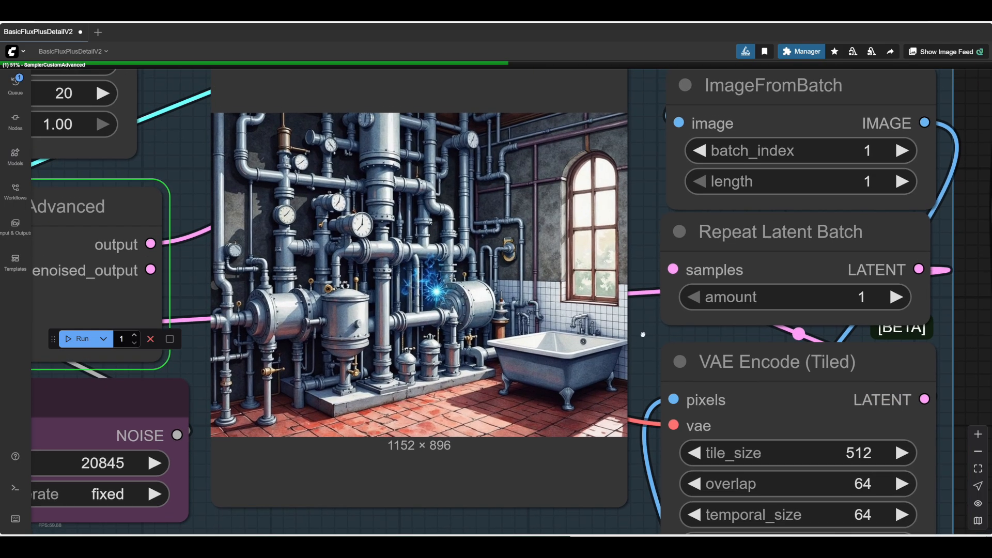
left_click_drag(643, 333, 663, 360)
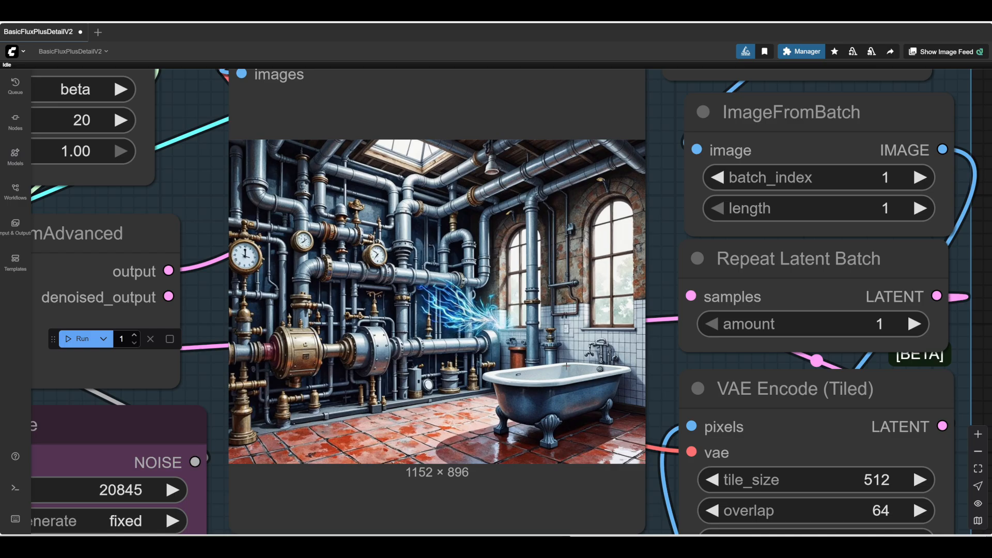
Examine the pipes, gauges, electric discharge and bathtub in the image generated with feedbax and pipez-v3
scroll(660, 347, "up", 4)
scroll(659, 347, "down", 3)
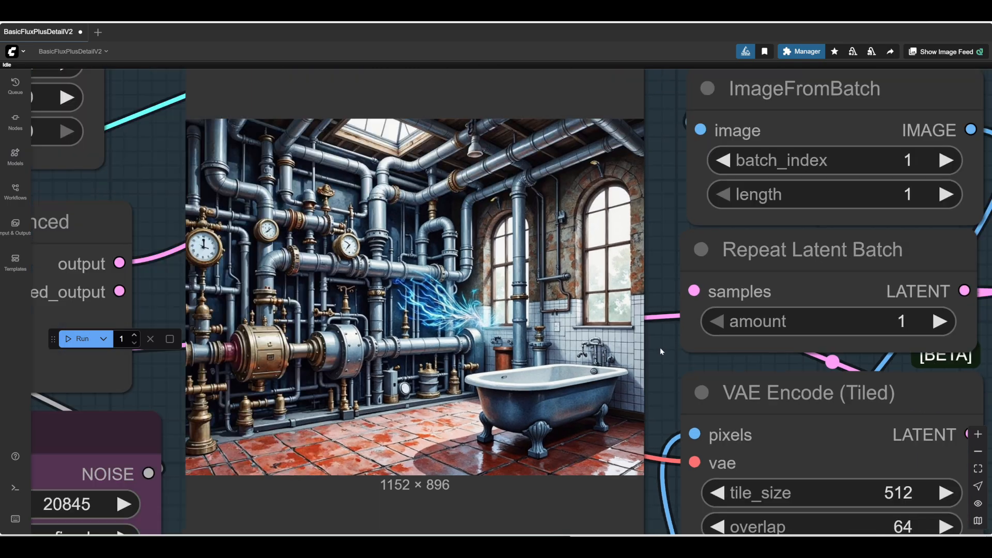
scroll(660, 356, "up", 1)
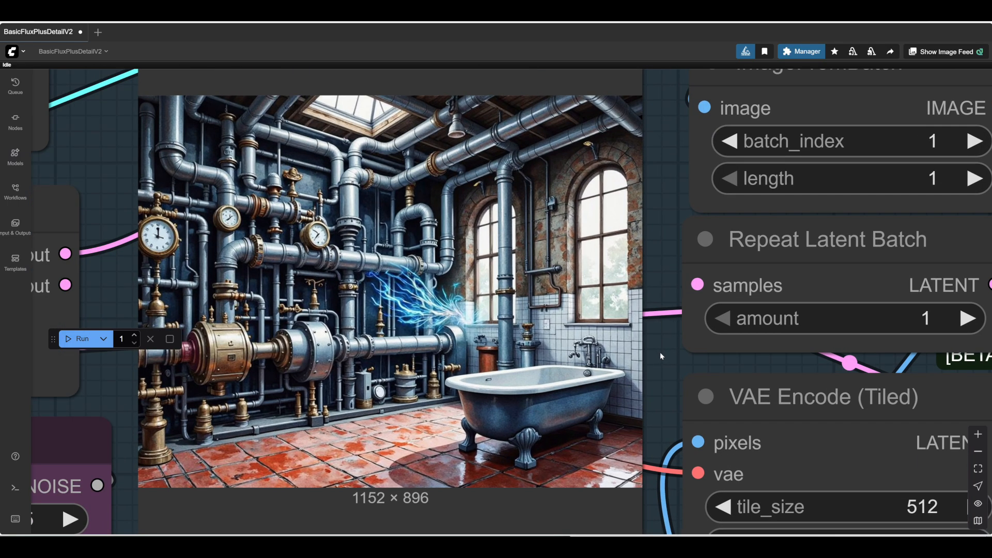
left_click_drag(659, 352, 740, 296)
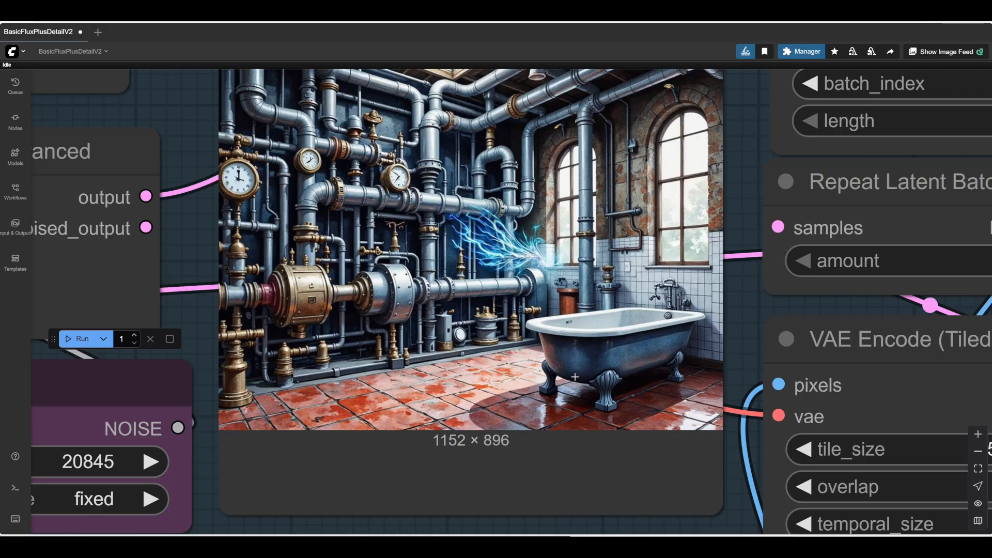
scroll(375, 195, "up", 5)
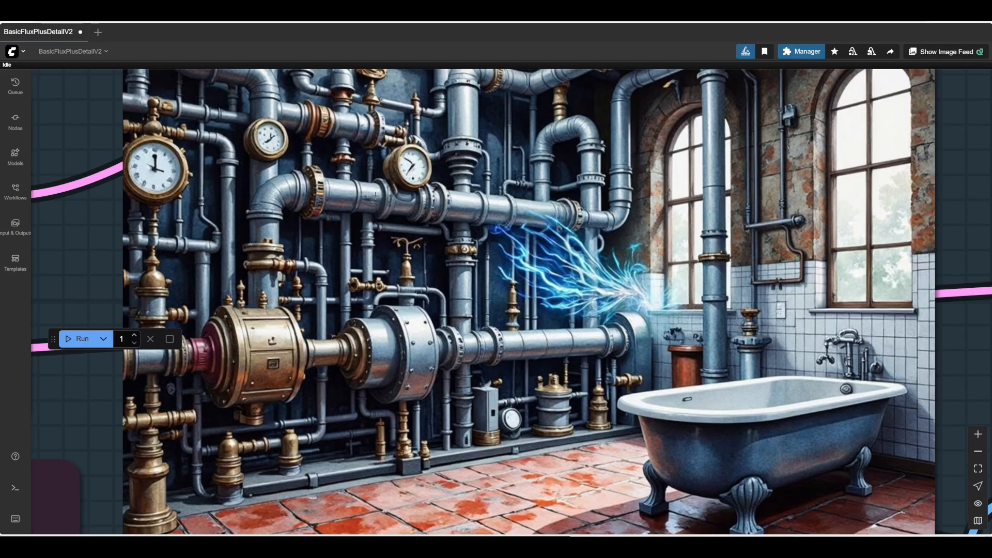
scroll(375, 195, "down", 5)
scroll(375, 195, "down", 2)
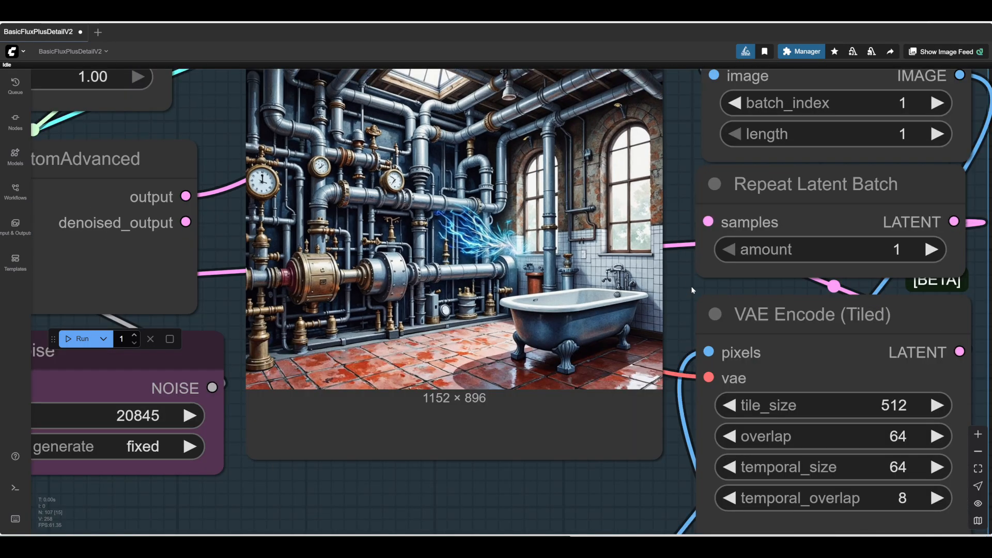
left_click_drag(674, 284, 666, 312)
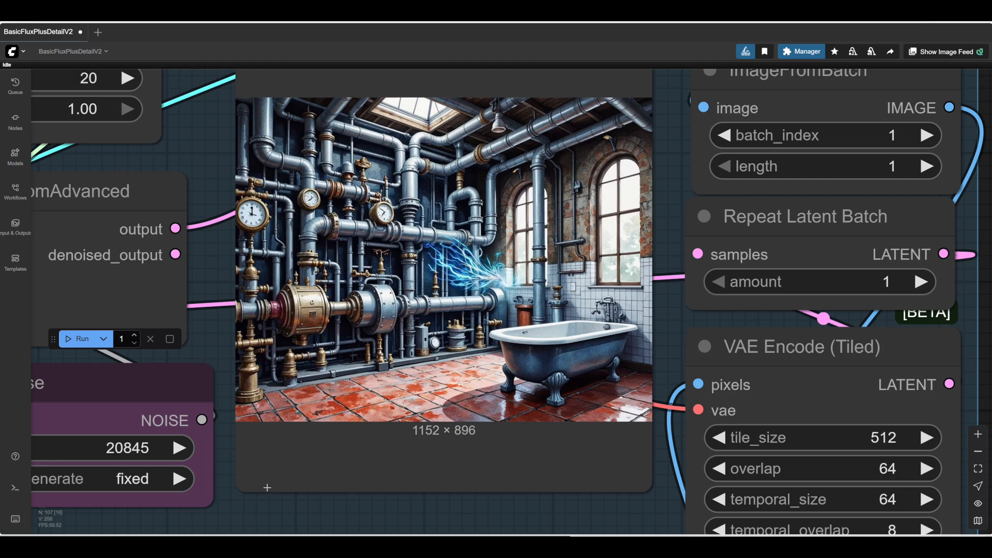
left_click_drag(269, 516, 306, 476)
scroll(306, 476, "down", 2)
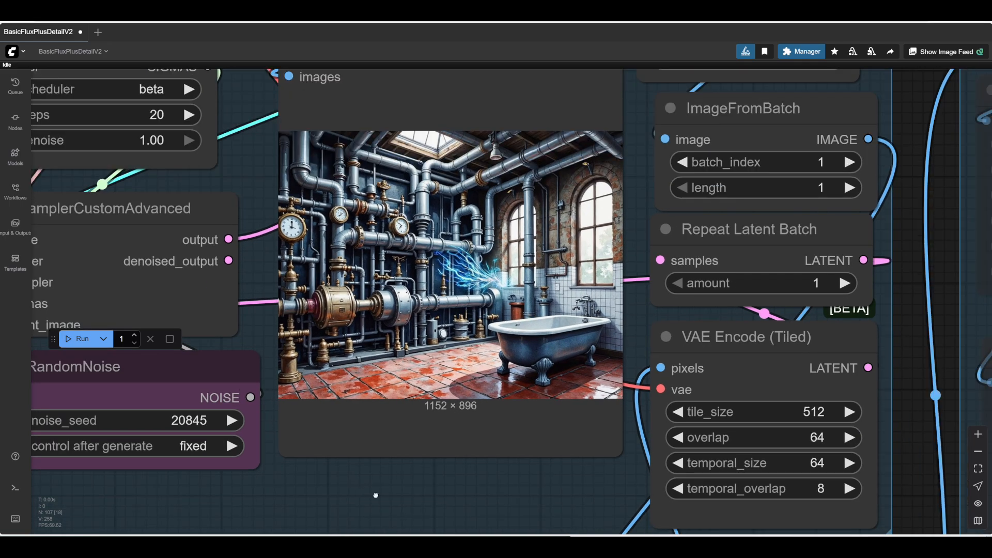
Review the enabled LoRAs and their strengths in the loader against the generated bathroom image
left_click_drag(375, 495, 723, 512)
scroll(342, 505, "down", 1)
left_click_drag(238, 459, 393, 491)
left_click_drag(486, 307, 510, 272)
left_click_drag(386, 447, 362, 439)
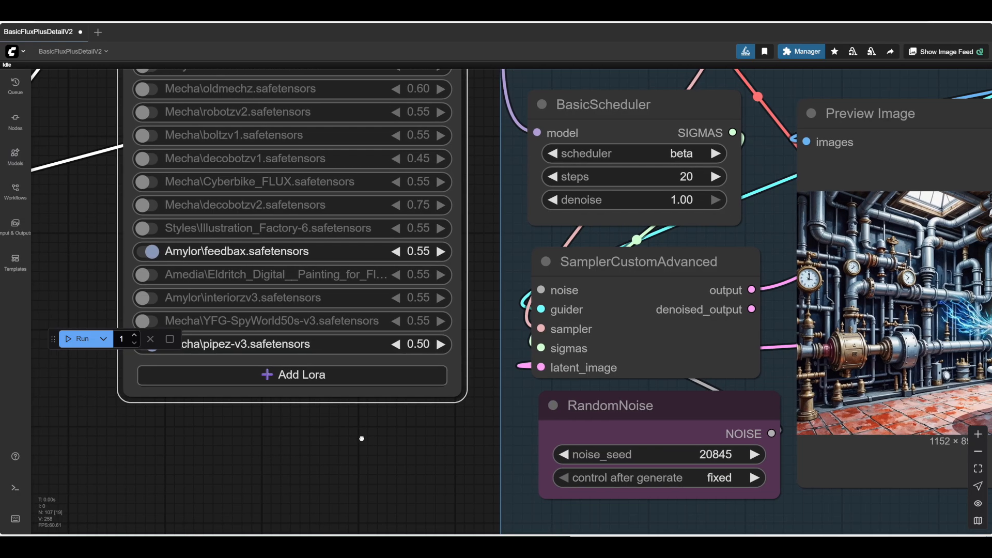
left_click_drag(409, 465, 138, 461)
scroll(319, 469, "up", 2)
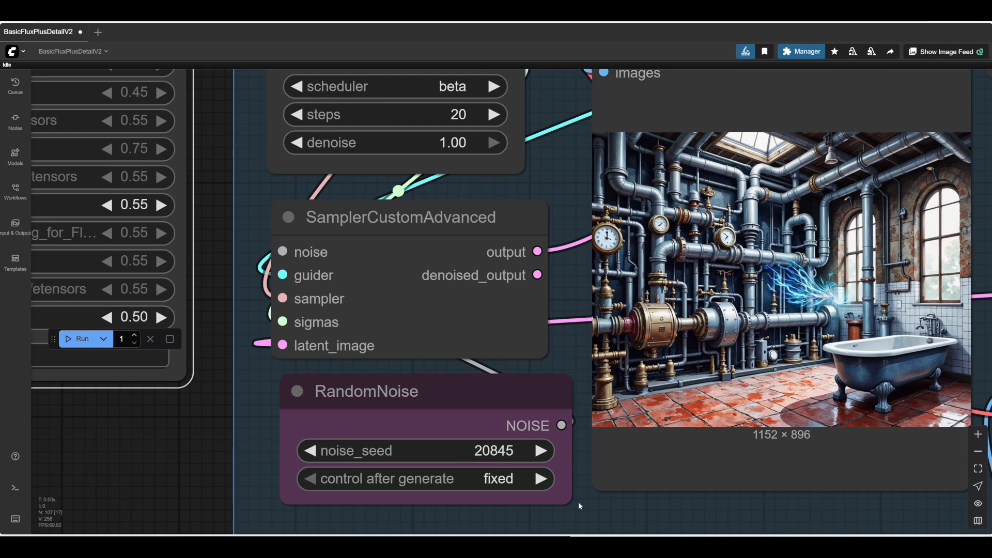
left_click_drag(578, 501, 293, 516)
scroll(480, 283, "up", 4)
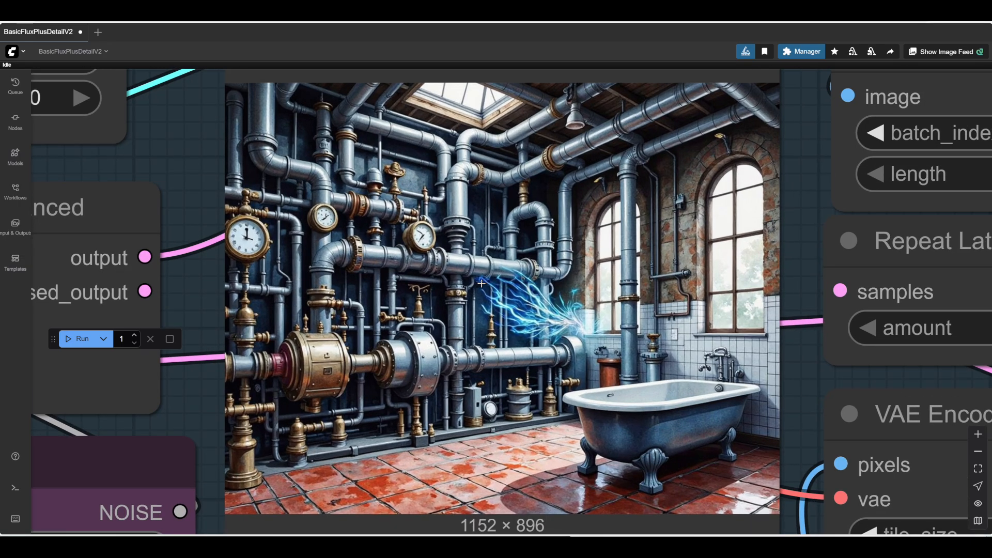
scroll(481, 283, "down", 3)
scroll(481, 283, "down", 3)
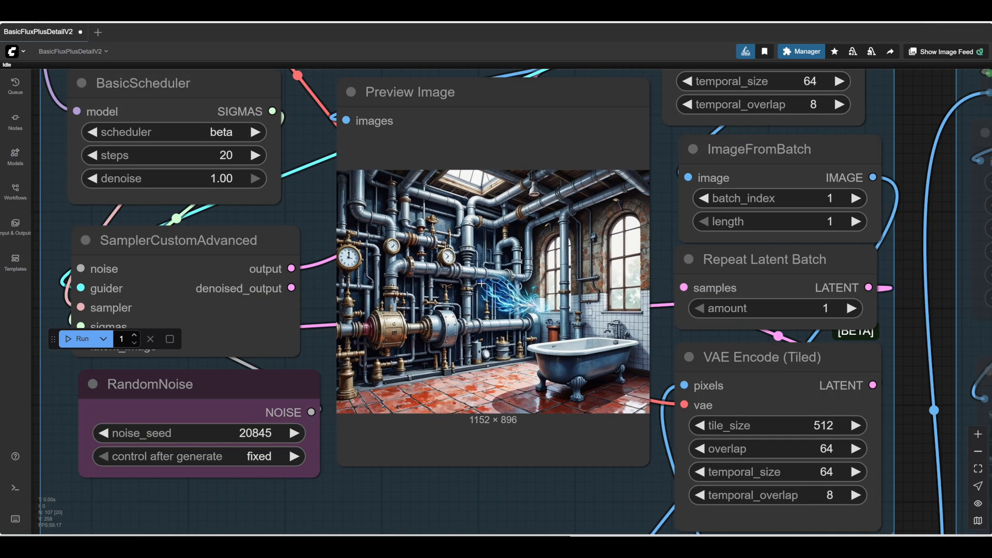
Replace the Amylor\feedbax LoRA with Amylor\feedbaxv11.safetensors and run the workflow on the same seed
left_click_drag(408, 484, 638, 461)
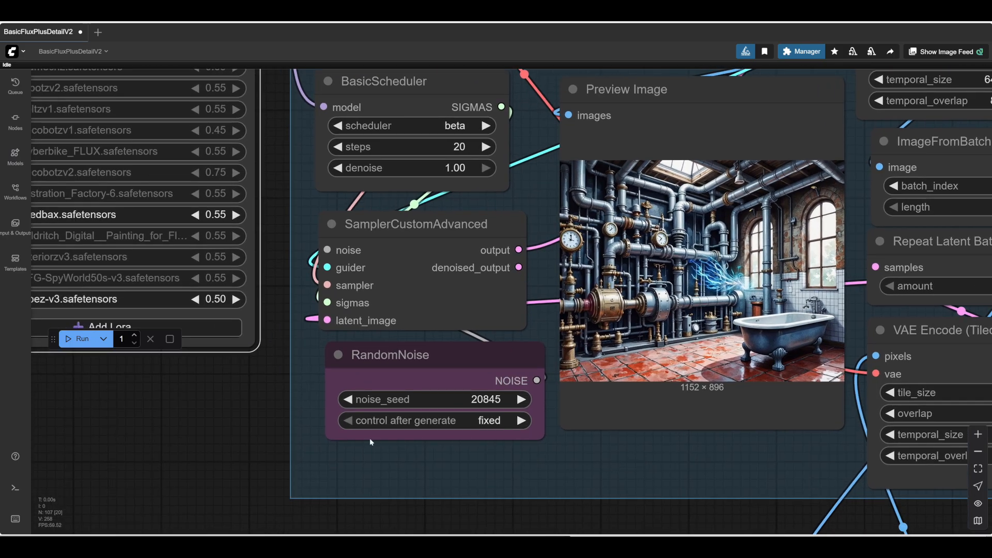
left_click_drag(183, 403, 344, 447)
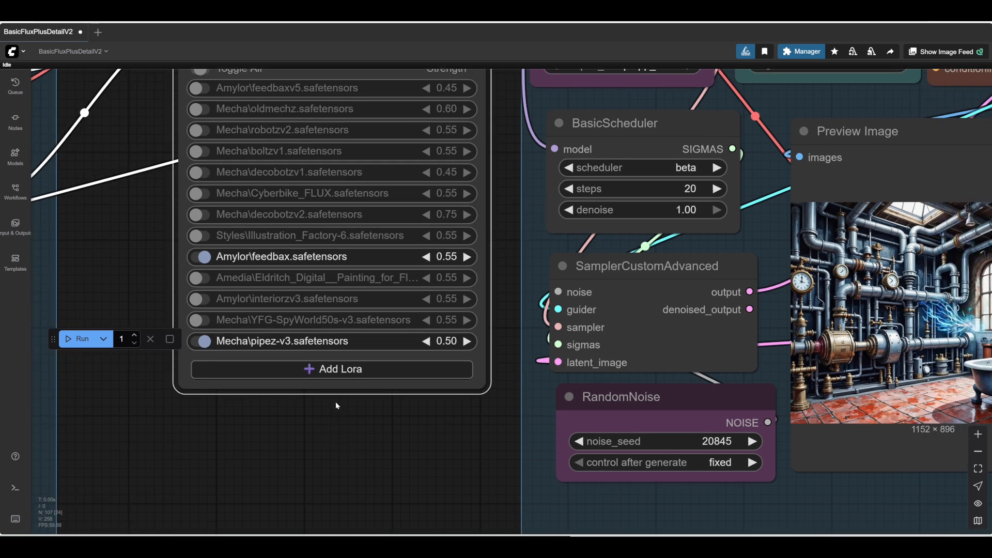
left_click(305, 258)
scroll(352, 320, "down", 3)
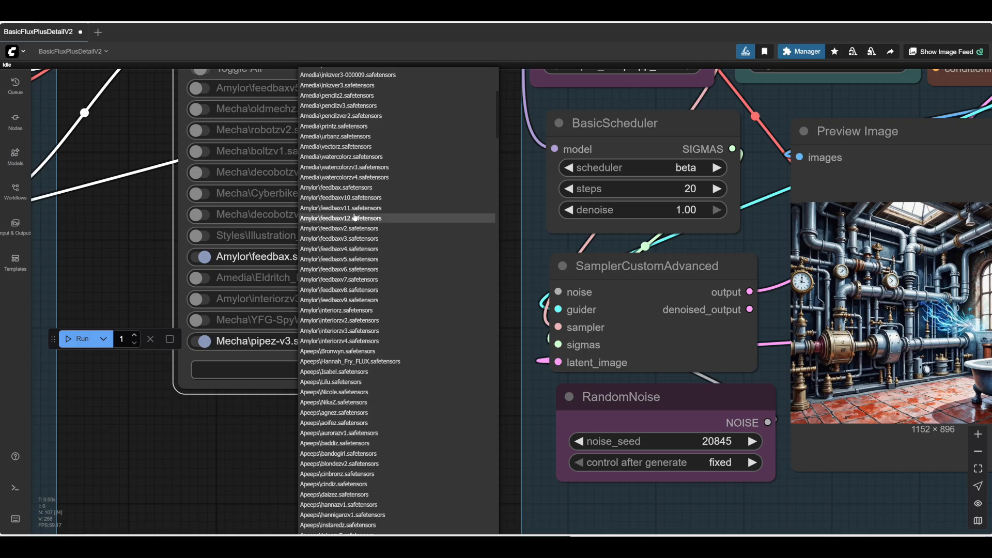
left_click(350, 209)
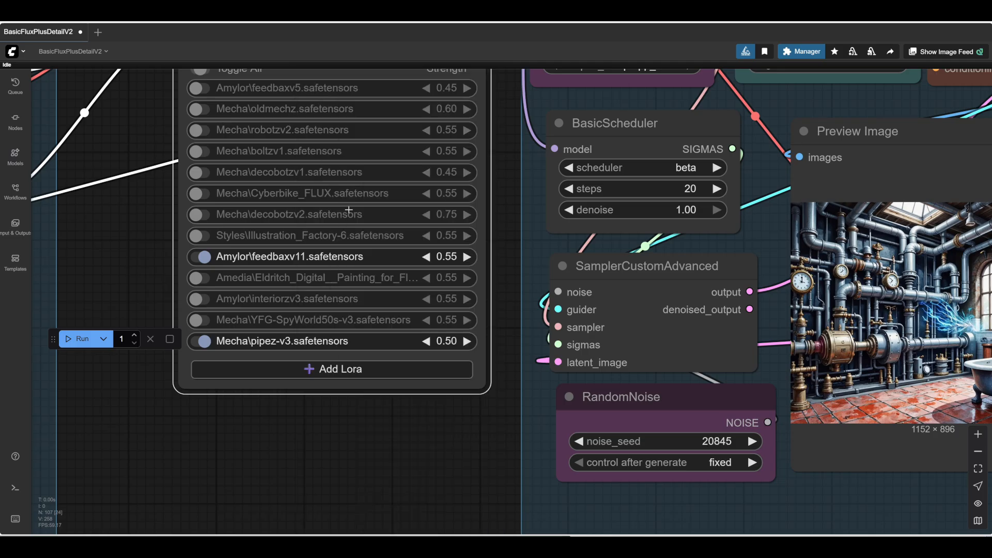
scroll(305, 446, "down", 2)
left_click_drag(353, 460, 122, 452)
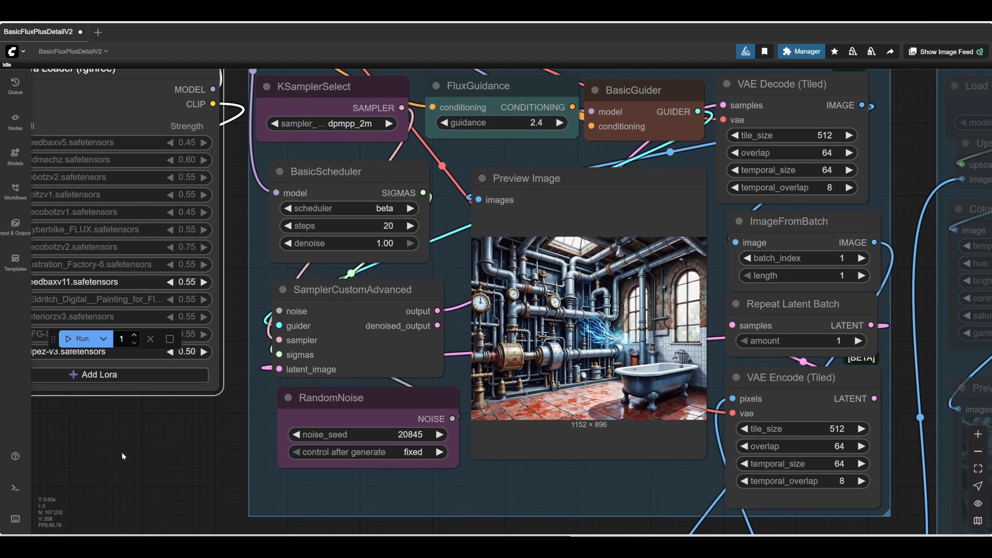
scroll(123, 453, "up", 4)
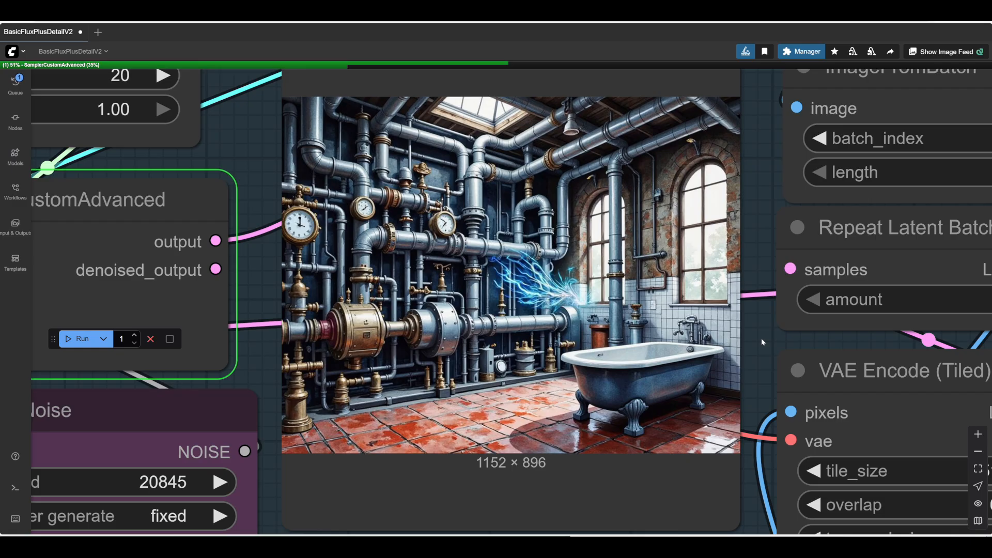
Examine the round portal, pipework, sink and bathtub in the image generated with feedbaxv11
scroll(598, 214, "up", 1)
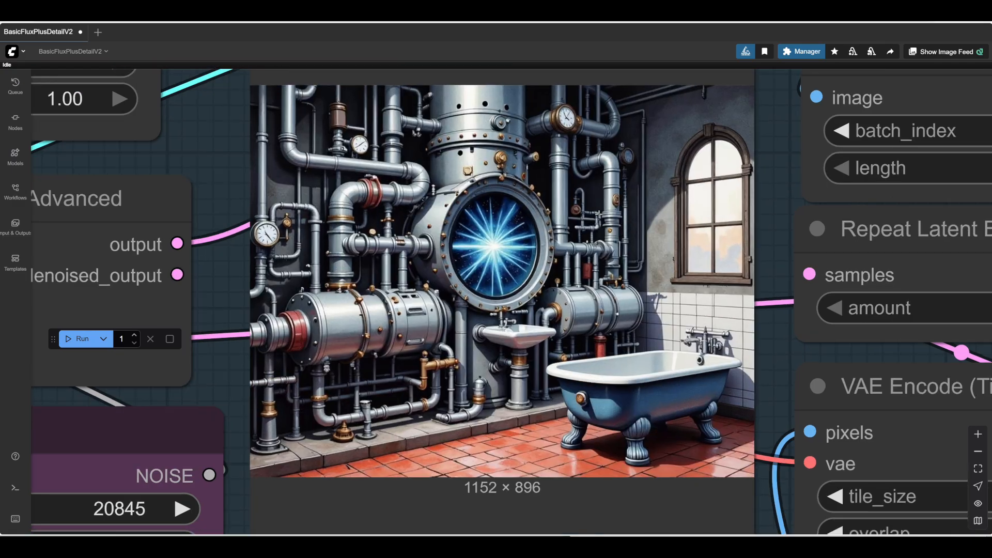
scroll(597, 213, "up", 3)
scroll(598, 213, "down", 1)
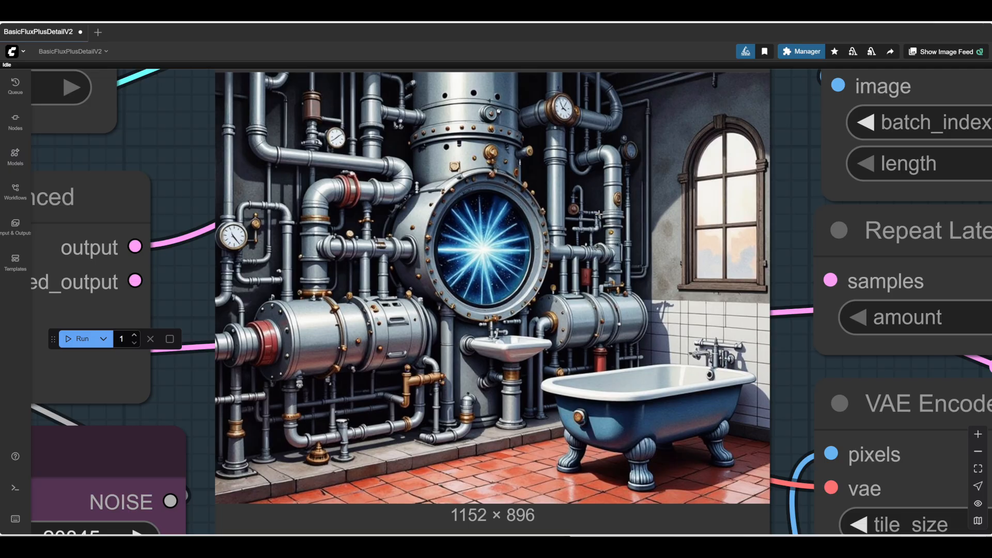
scroll(597, 213, "down", 2)
scroll(698, 288, "down", 2)
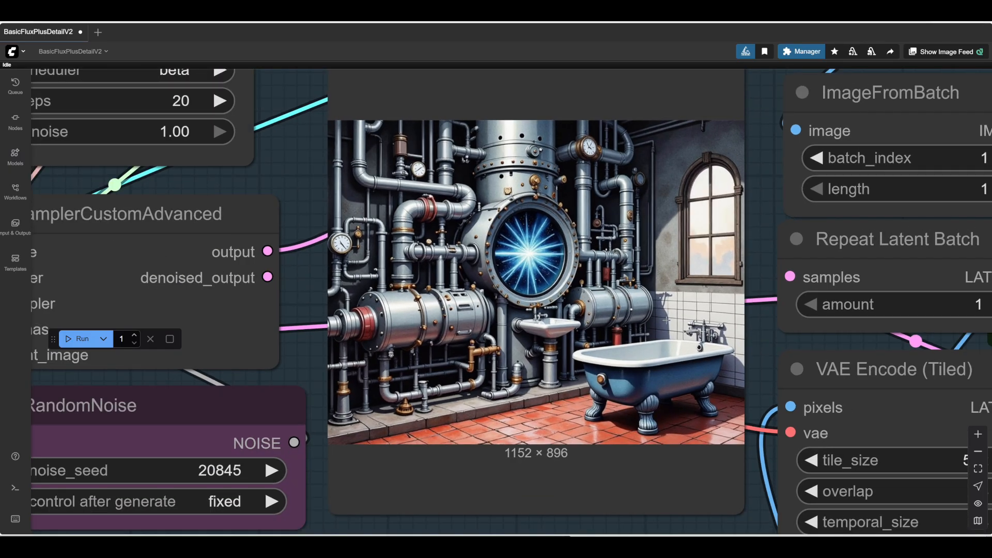
scroll(608, 305, "up", 4)
scroll(608, 305, "up", 1)
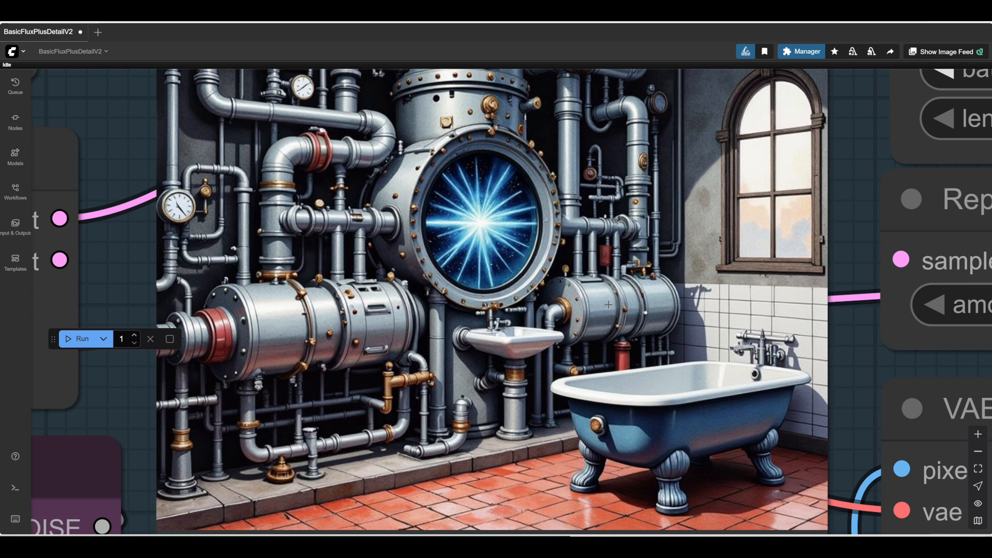
scroll(608, 305, "down", 7)
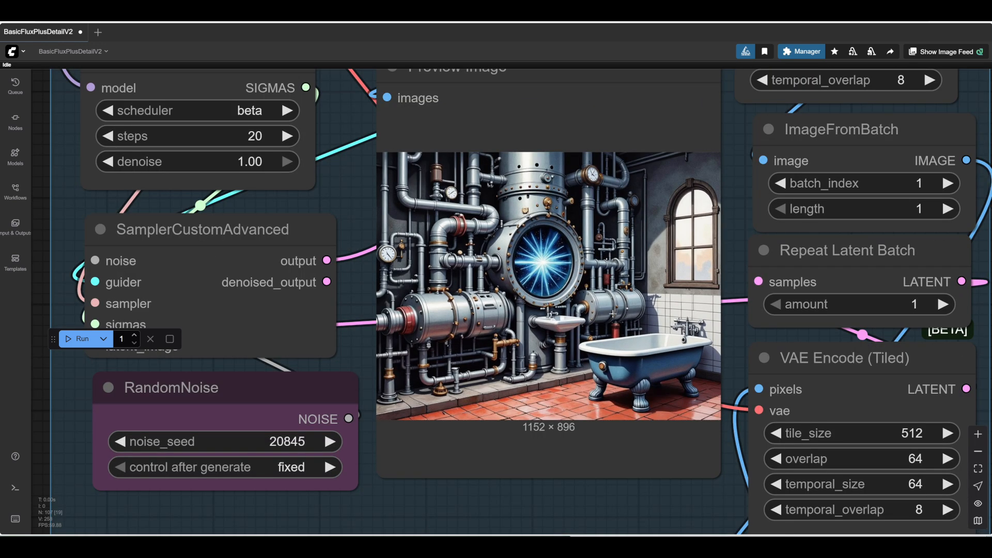
Disable the Amylor\feedbaxv11 LoRA and enable Mecha\oldmechz in the LoRA loader
left_click_drag(435, 506, 623, 490)
left_click_drag(186, 431, 529, 470)
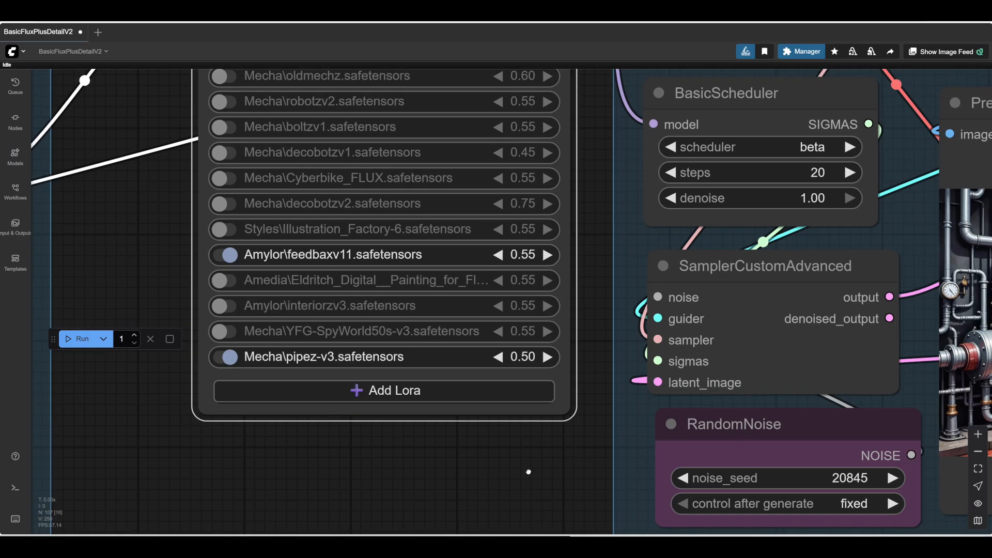
left_click(239, 255)
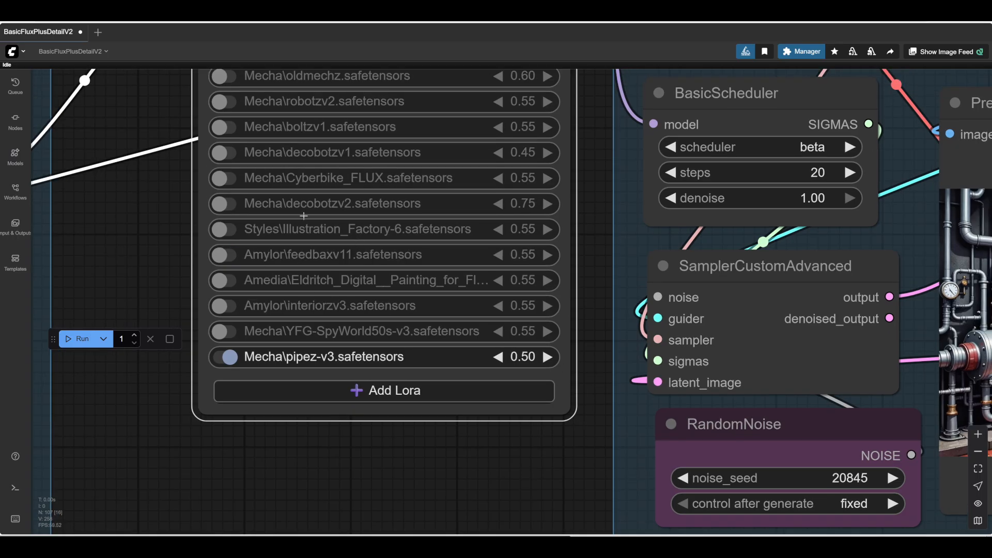
left_click_drag(128, 219, 123, 250)
left_click(219, 127)
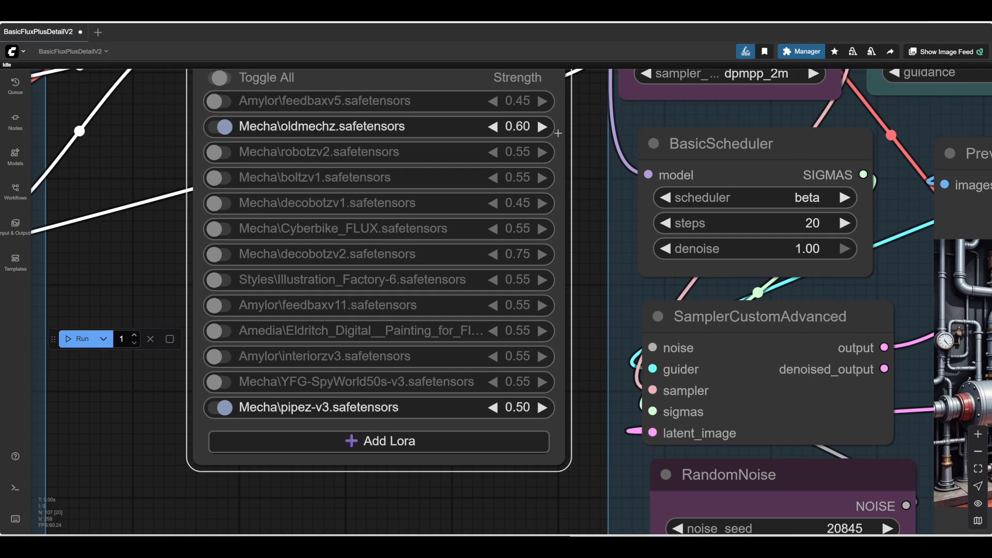
Raise the Mecha\oldmechz and Mecha\pipez-v3 LoRA strengths slightly and run the workflow on seed 20845
left_click(492, 127)
left_click(542, 128)
left_click(542, 128)
left_click(542, 408)
left_click_drag(490, 503, 225, 441)
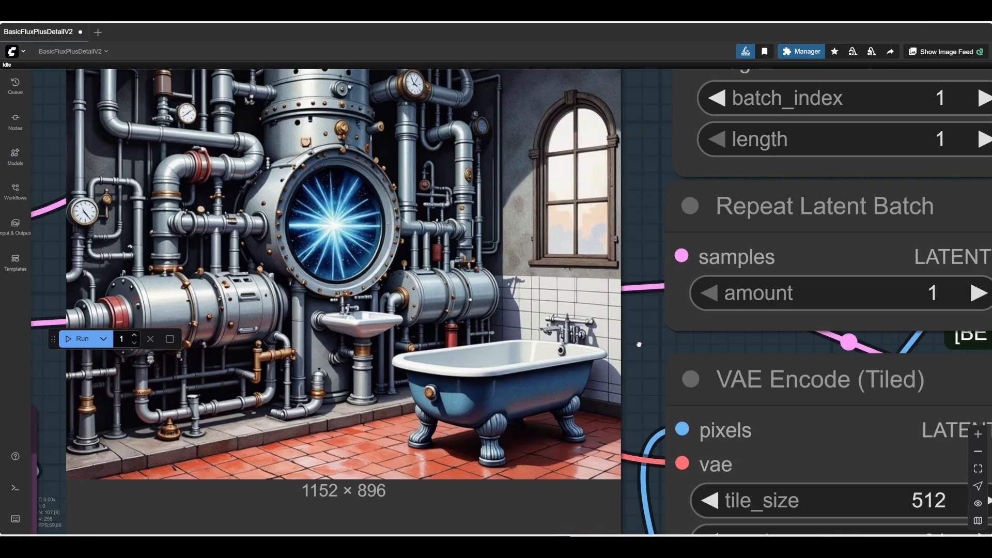
left_click_drag(640, 344, 763, 370)
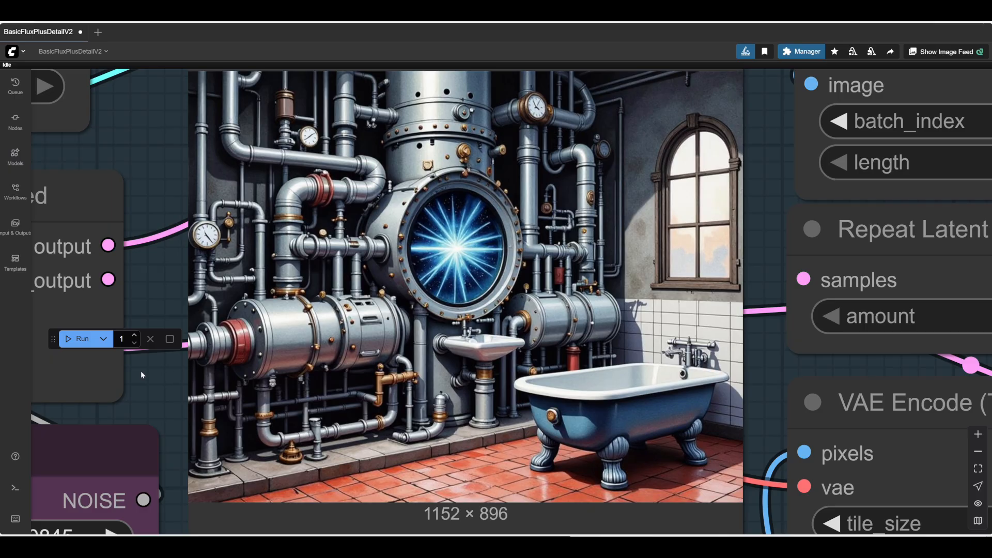
left_click(79, 339)
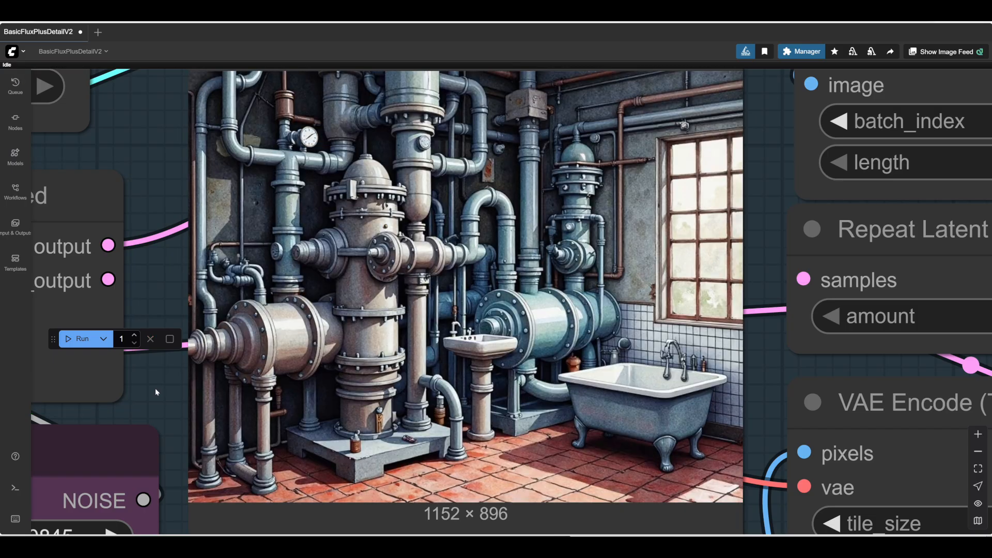
Examine the large valves, pipework, sink and bathtub in the image generated with the current LoRA combination
scroll(411, 354, "down", 1)
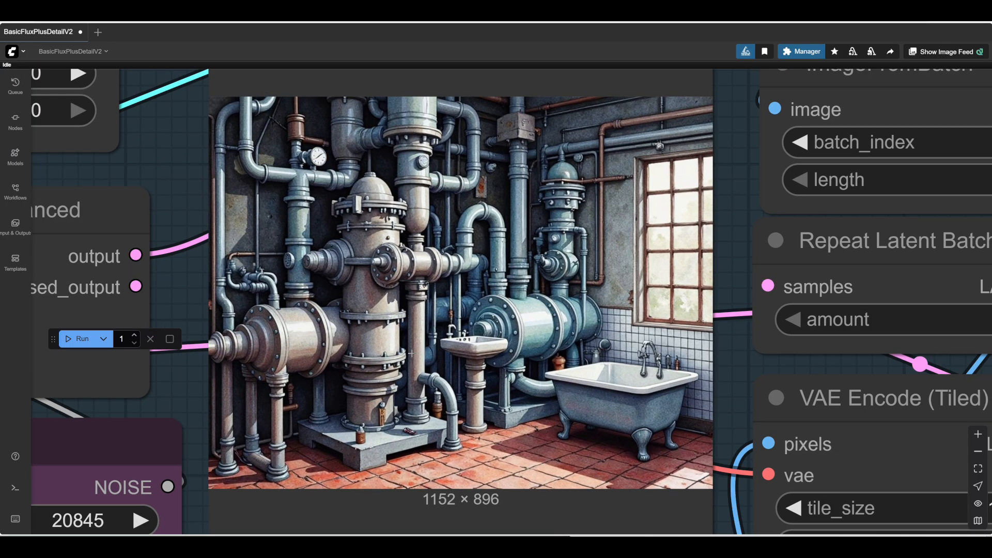
scroll(411, 353, "down", 3)
scroll(289, 385, "up", 5)
scroll(298, 382, "down", 1)
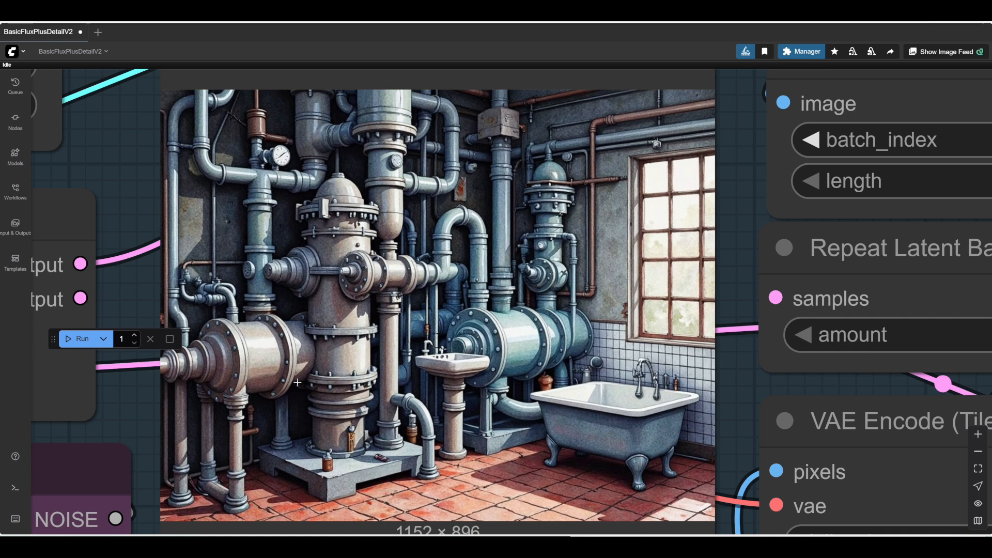
scroll(297, 382, "down", 2)
mouse_move(180, 411)
left_mouse_down()
mouse_move(378, 413)
mouse_move(176, 409)
left_mouse_up()
scroll(349, 308, "up", 6)
scroll(349, 308, "down", 1)
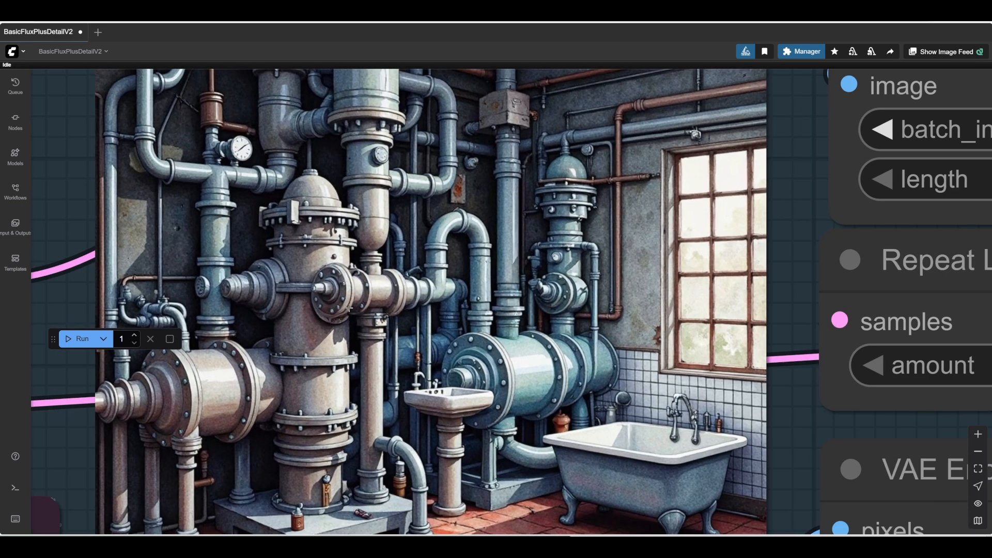
scroll(349, 309, "down", 2)
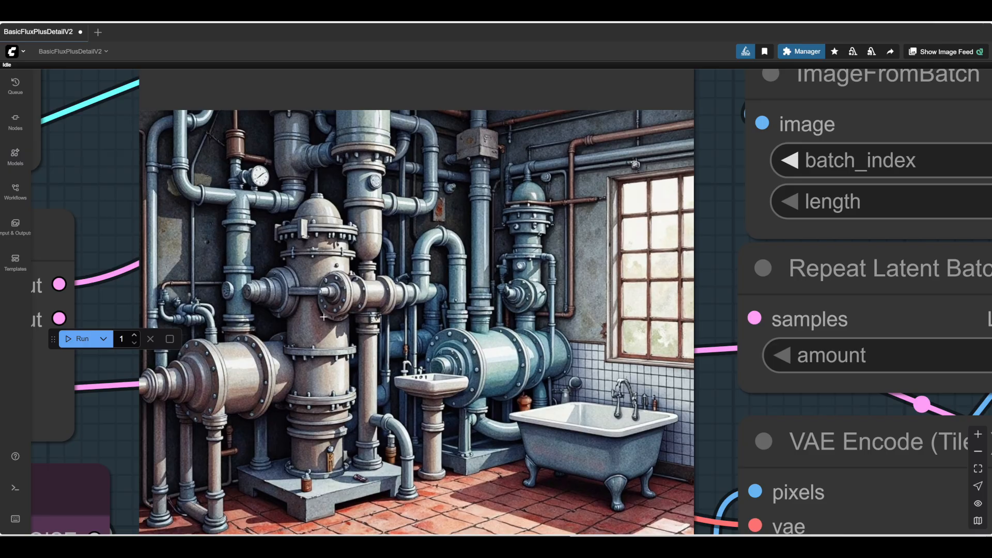
scroll(285, 343, "up", 1)
scroll(285, 342, "up", 3)
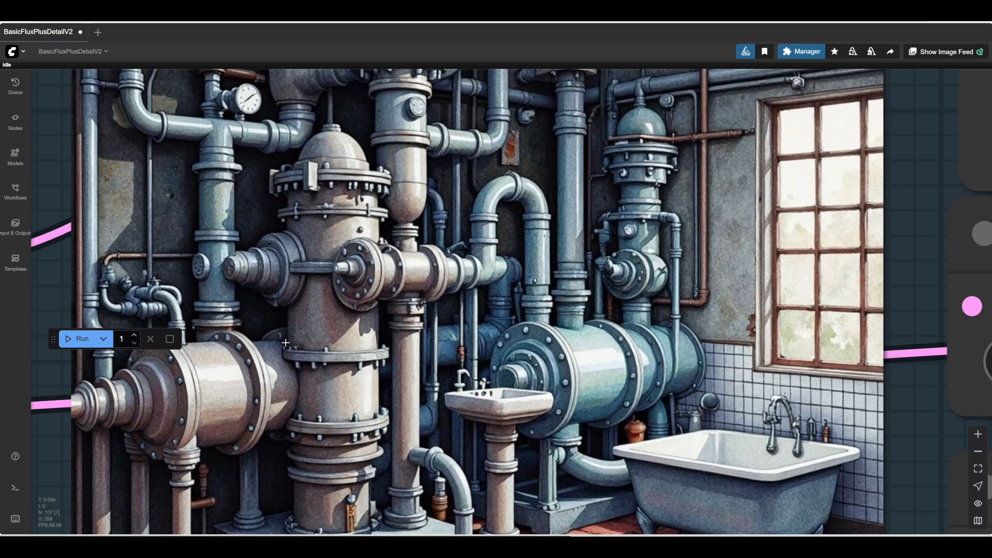
scroll(285, 342, "down", 1)
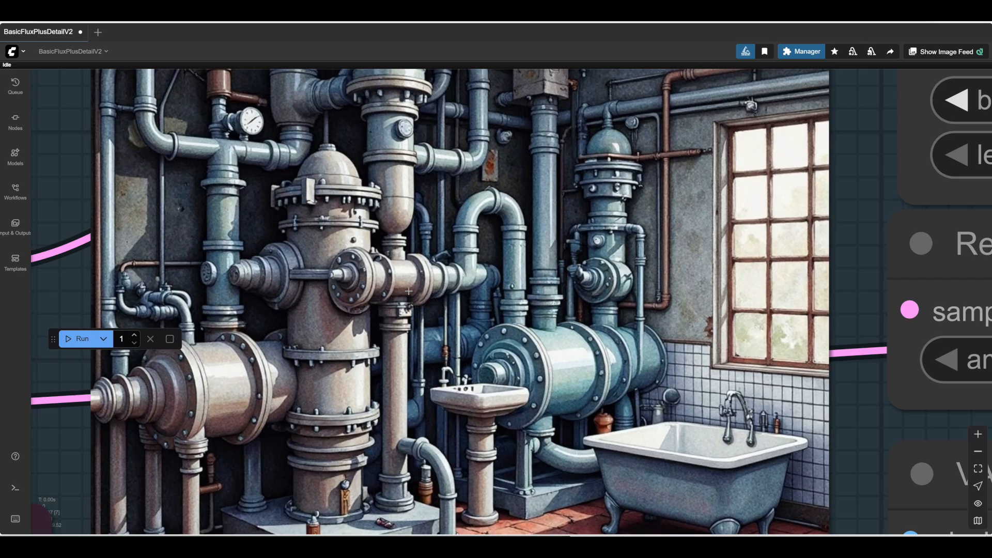
scroll(64, 441, "down", 4)
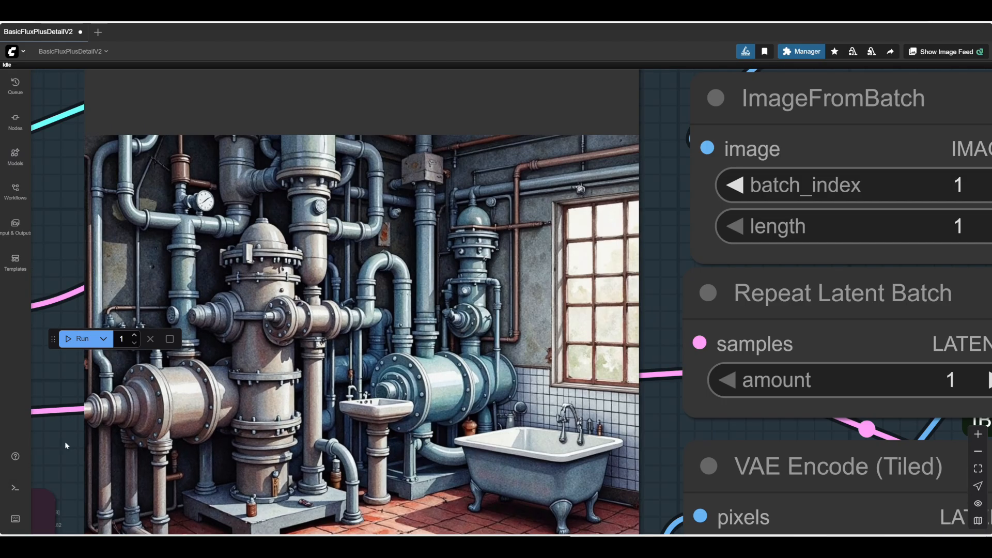
left_click_drag(64, 441, 509, 412)
scroll(510, 410, "down", 1)
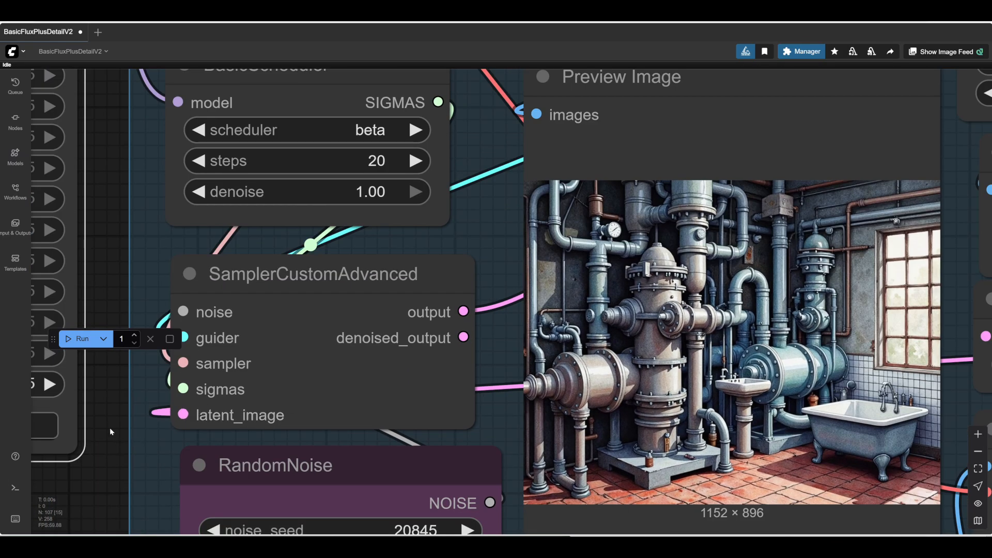
Disable the Mecha\oldmechz LoRA, enable Mecha\decobotzv1 at strength 0.45 alongside Mecha\pipez-v3, and run the workflow on seed 20845
left_click_drag(109, 413, 630, 458)
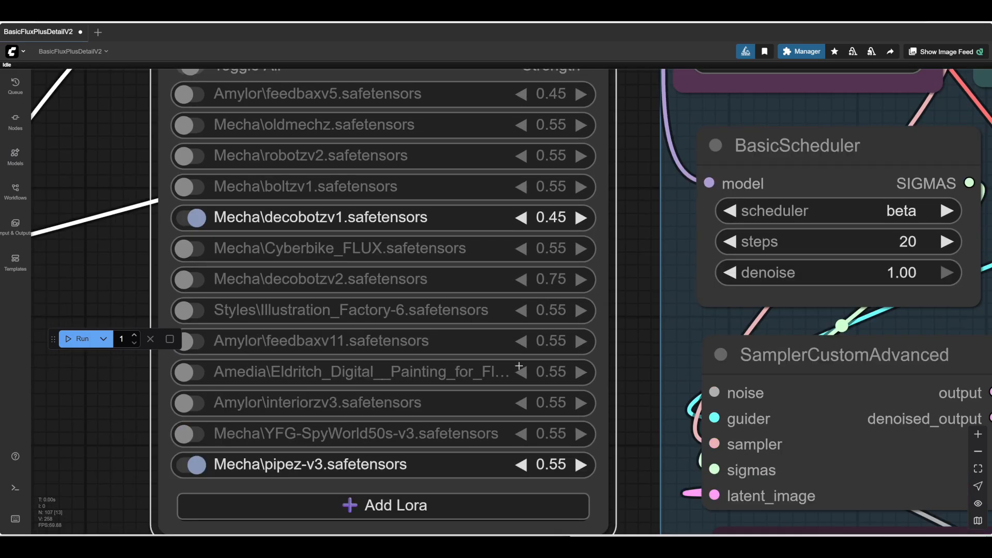
left_click_drag(627, 494, 218, 275)
left_click_drag(750, 500, 477, 488)
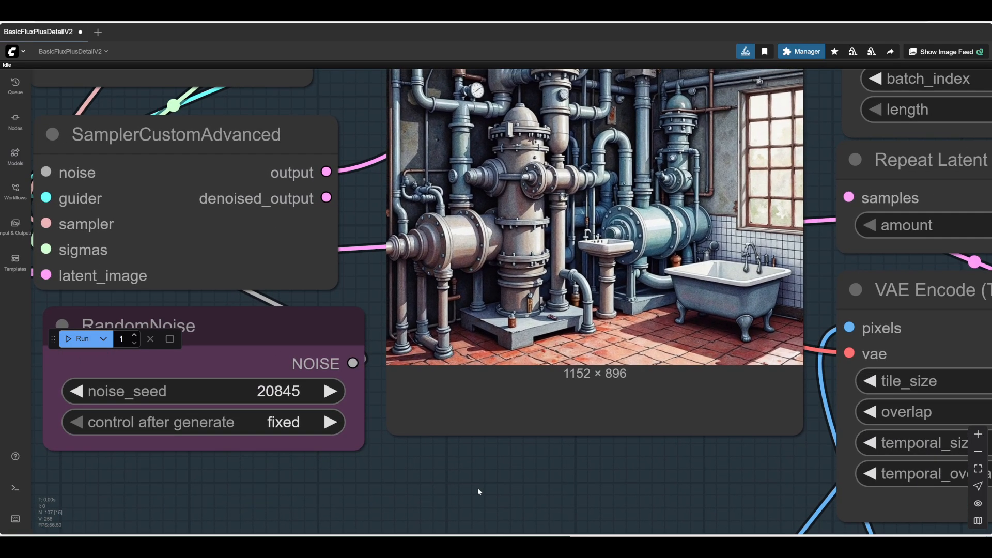
scroll(478, 488, "down", 3)
scroll(656, 256, "up", 5)
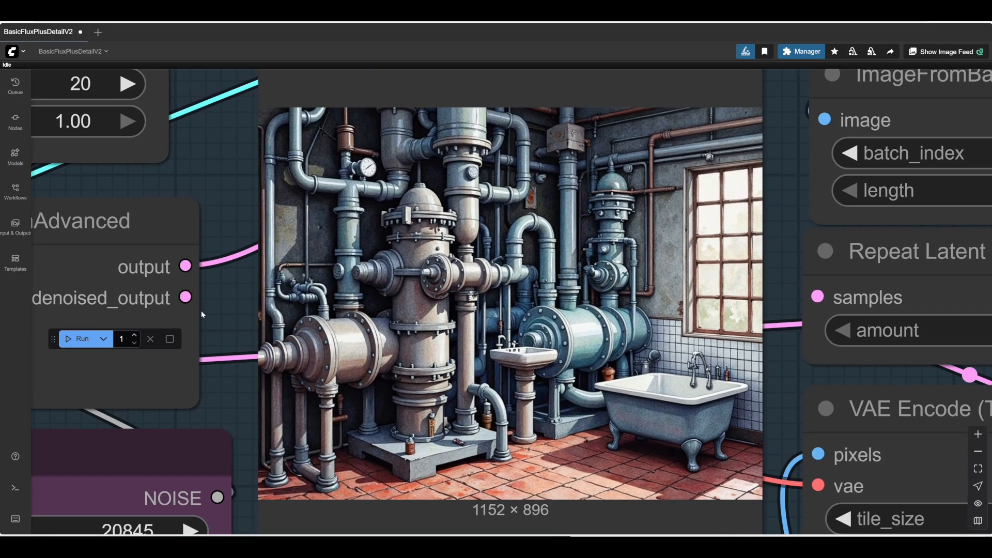
left_click(76, 345)
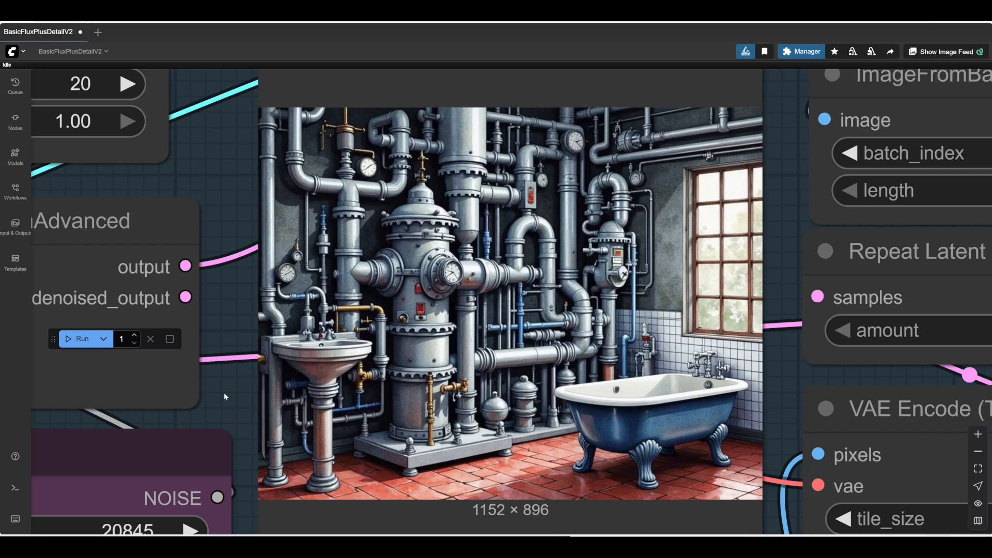
Make the Place prompt read "a huge grey and blue art-deco bathroom" and the Subject prompt "a huge art-deco cyclotron", keeping the remaining wording
left_click_drag(224, 396, 362, 395)
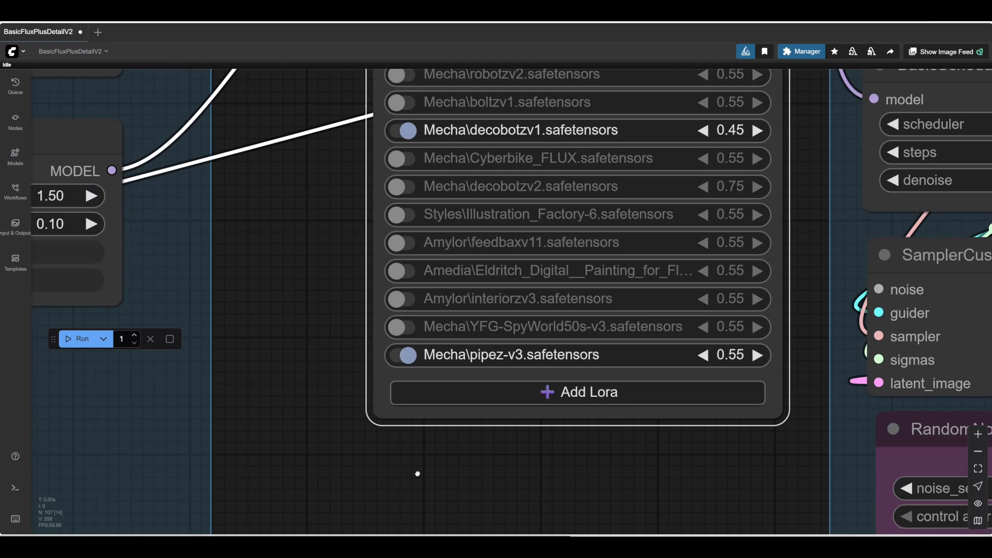
left_click_drag(418, 474, 554, 490)
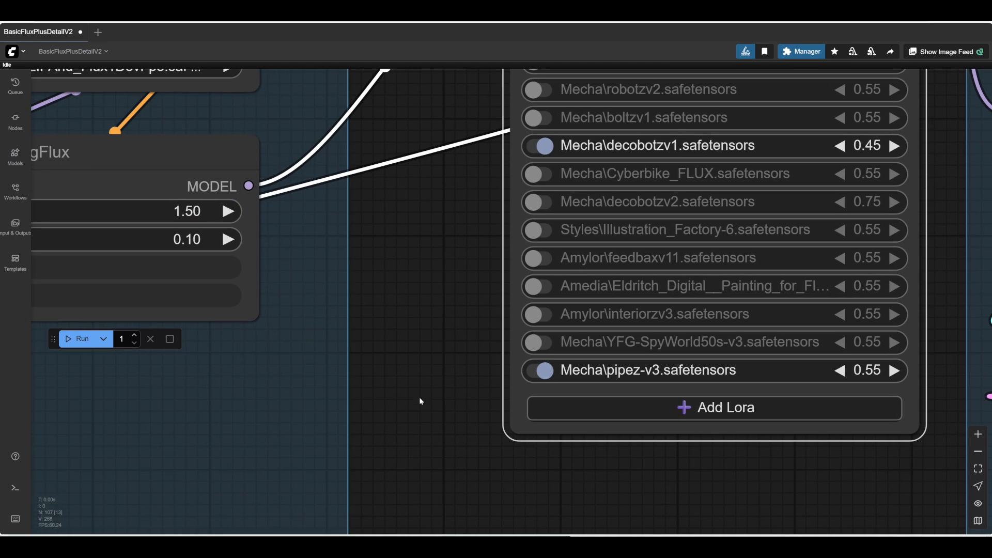
left_click_drag(419, 396, 656, 356)
left_click_drag(359, 386, 674, 393)
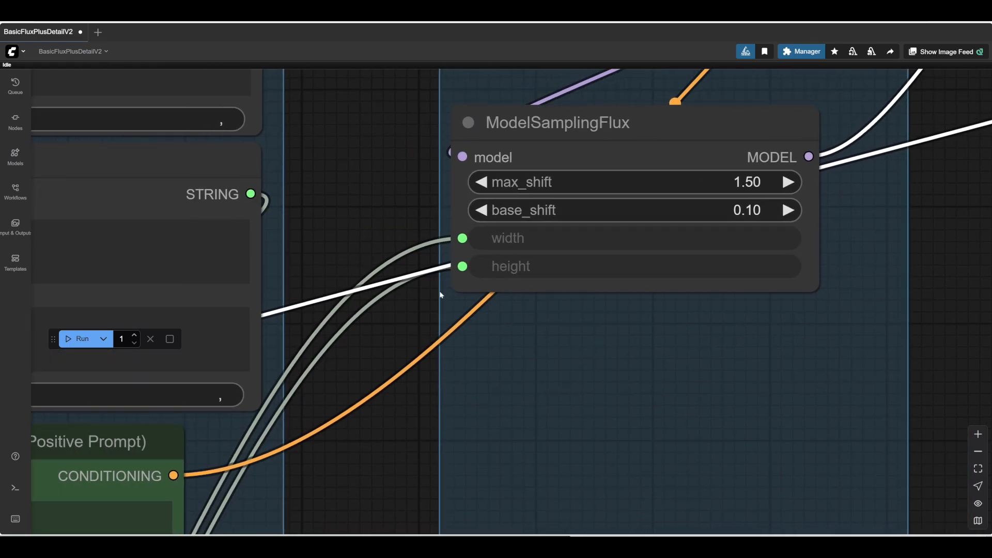
left_click_drag(355, 222, 766, 268)
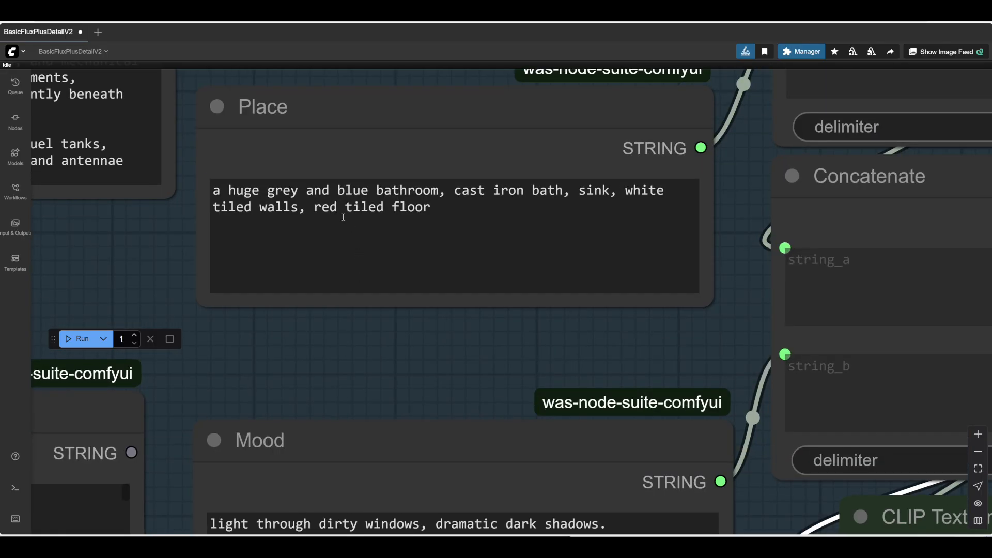
left_click(457, 193)
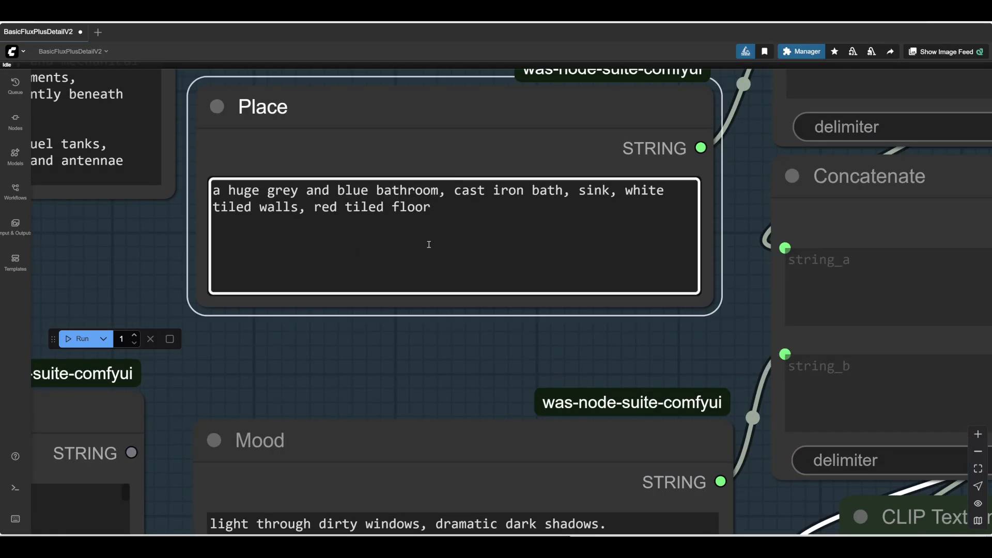
type("art-deco")
left_click_drag(527, 190, 454, 189)
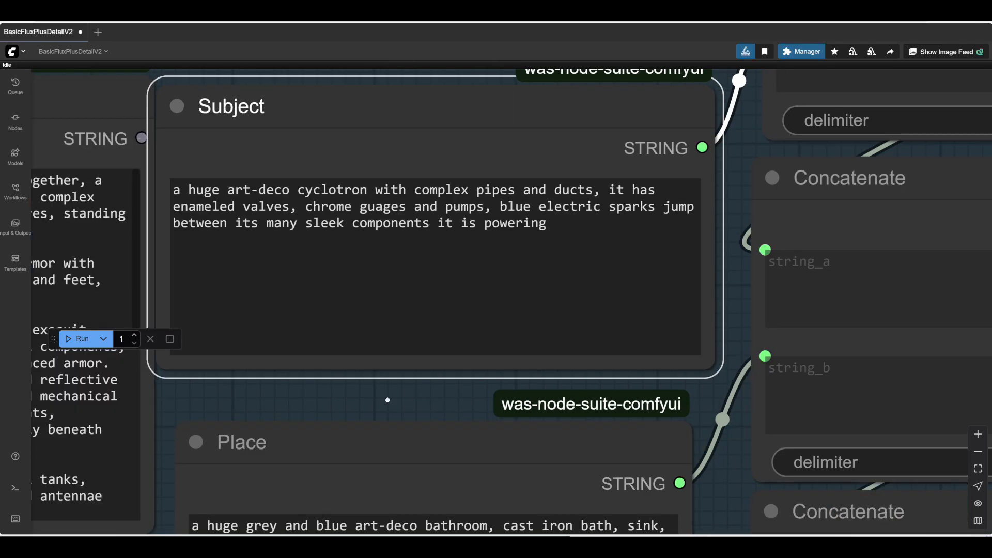
Set the Mecha\decobotzv1 LoRA strength to 0.55 and run the workflow with the art-deco prompt
left_click_drag(387, 400, 349, 263)
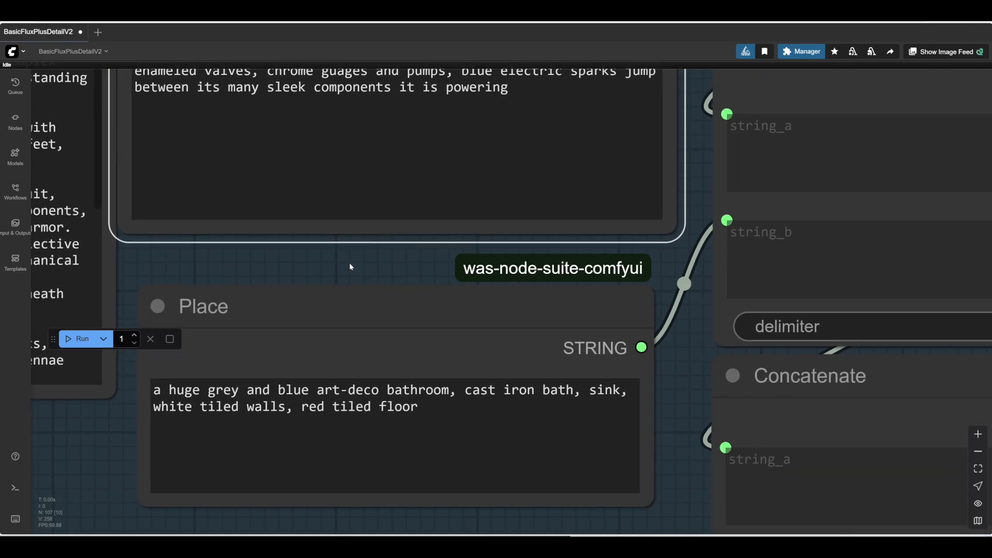
scroll(349, 264, "down", 5)
left_click_drag(527, 439, 139, 407)
scroll(245, 392, "down", 3)
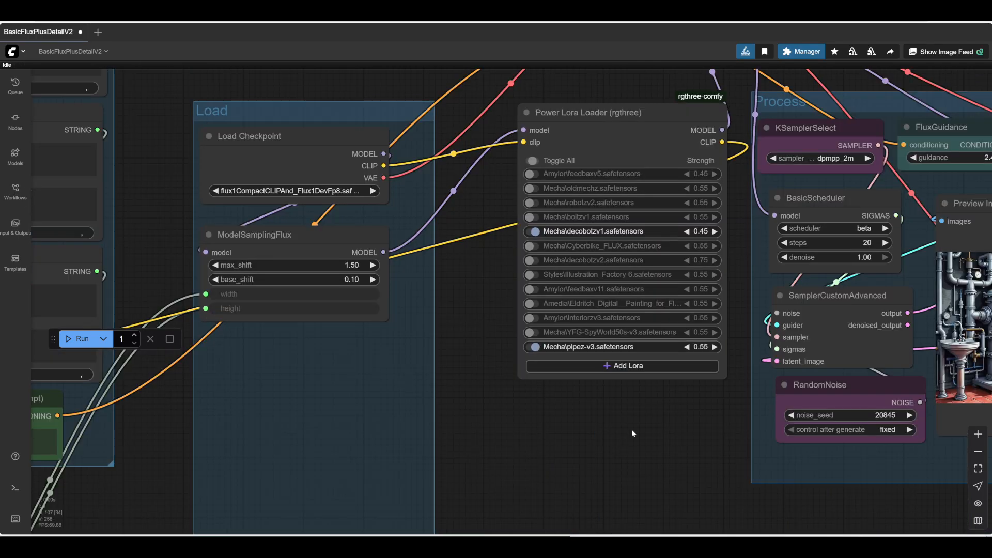
left_click_drag(631, 430, 84, 360)
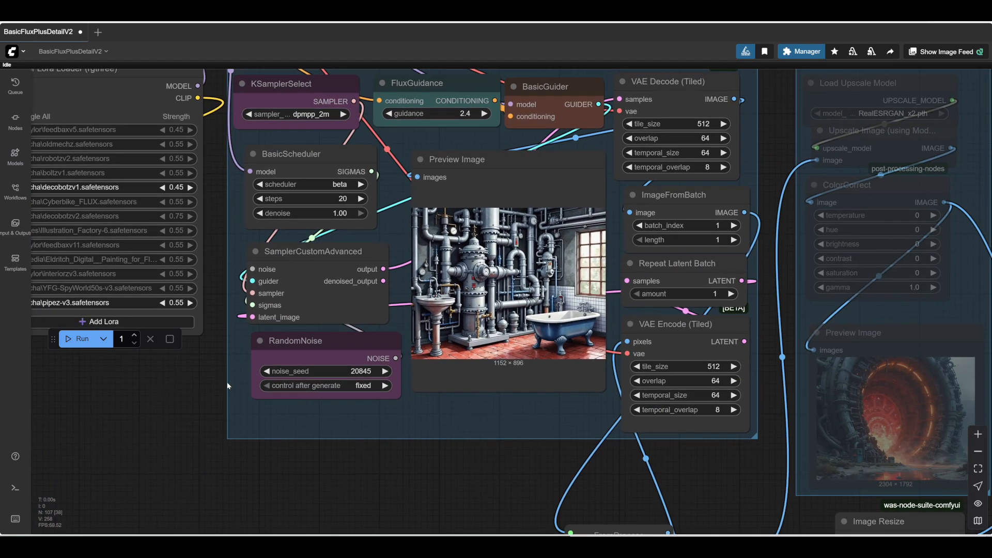
left_click(190, 187)
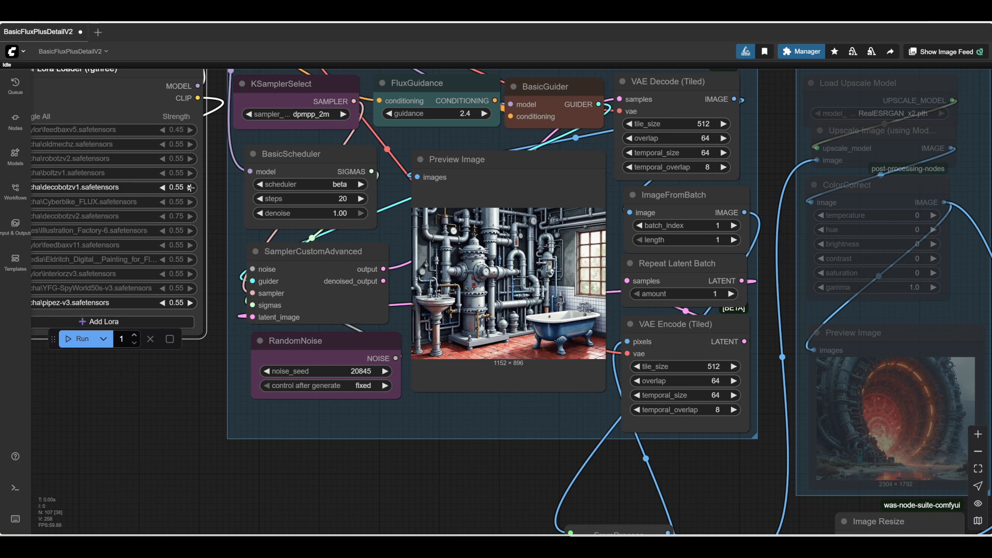
scroll(553, 283, "up", 10)
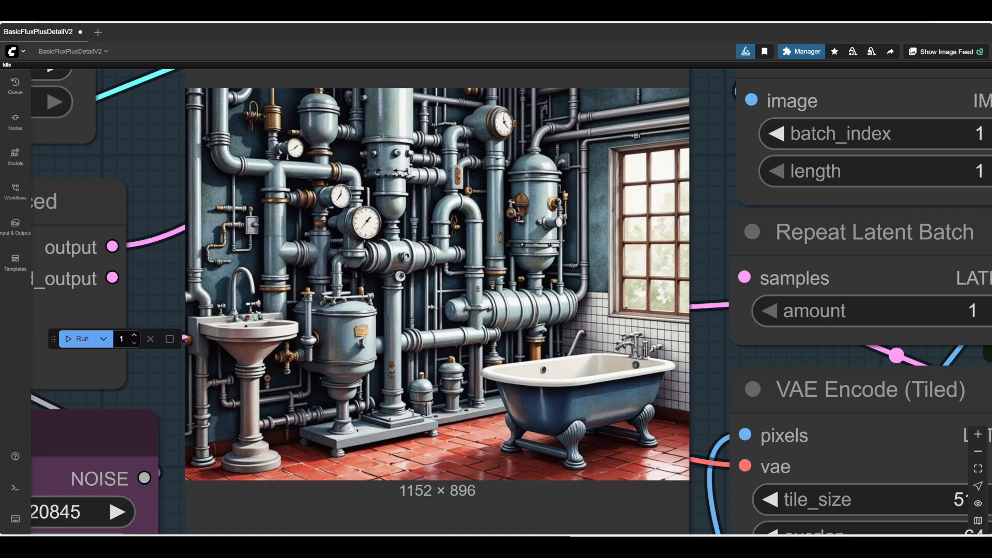
Set the LoRA strengths to 0.75 for Mecha\decobotzv1 and 0.35 for Mecha\pipez-v3, and run the workflow
scroll(501, 276, "down", 5)
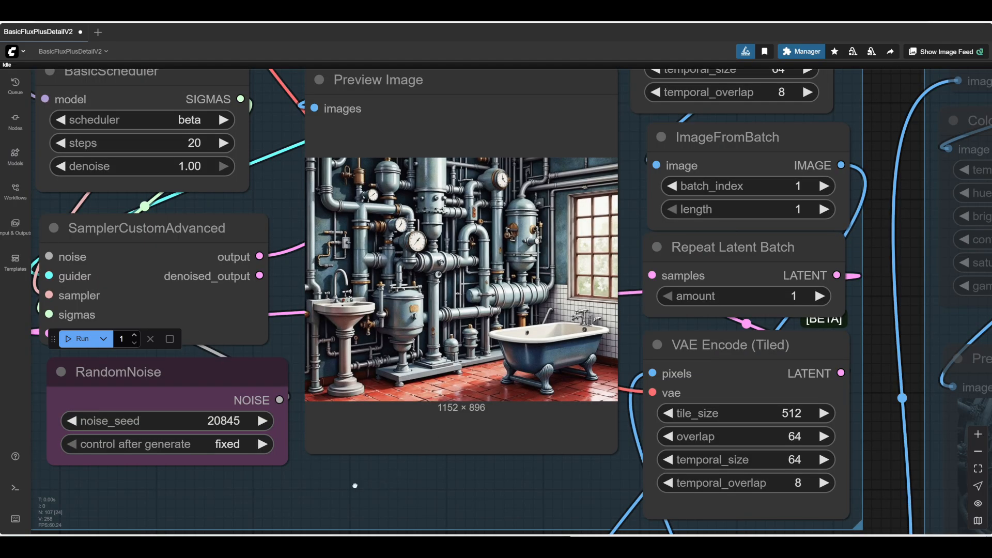
left_click_drag(84, 461, 466, 433)
left_click_drag(279, 422, 422, 441)
left_click(325, 150)
left_click(326, 150)
left_click(326, 151)
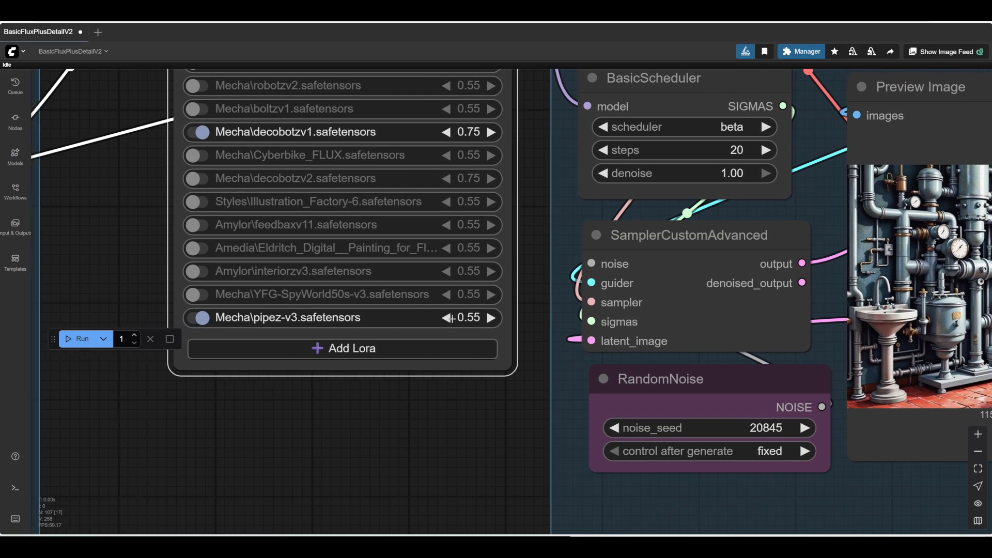
left_click(447, 318)
left_click(447, 319)
left_click(447, 318)
left_click(447, 318)
left_click(86, 339)
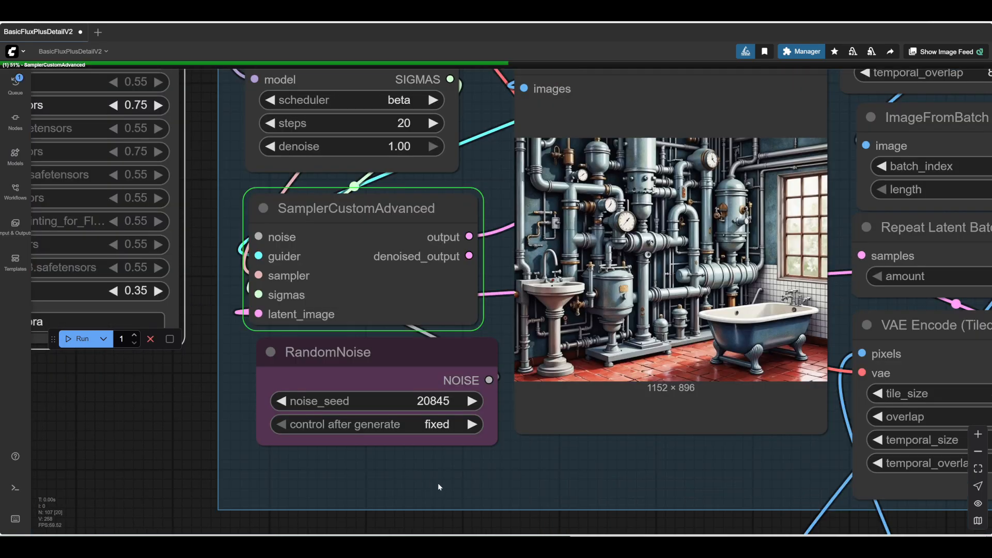
Compare the previous preview with the image generated with stronger decobotzv1, checking the gauges, tanks, sink and bathtub
left_click_drag(564, 478, 379, 492)
scroll(312, 281, "up", 4)
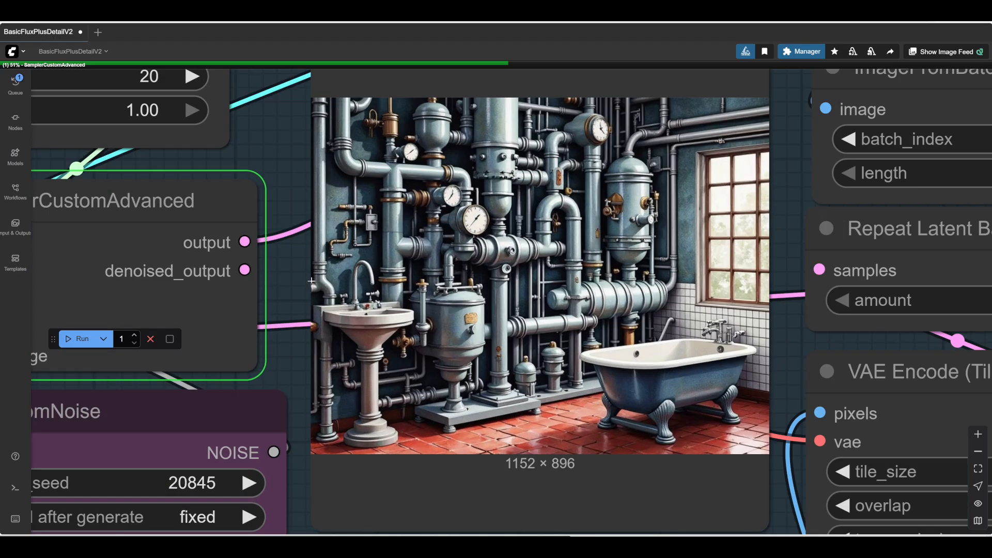
scroll(312, 280, "up", 2)
left_click_drag(289, 271, 213, 302)
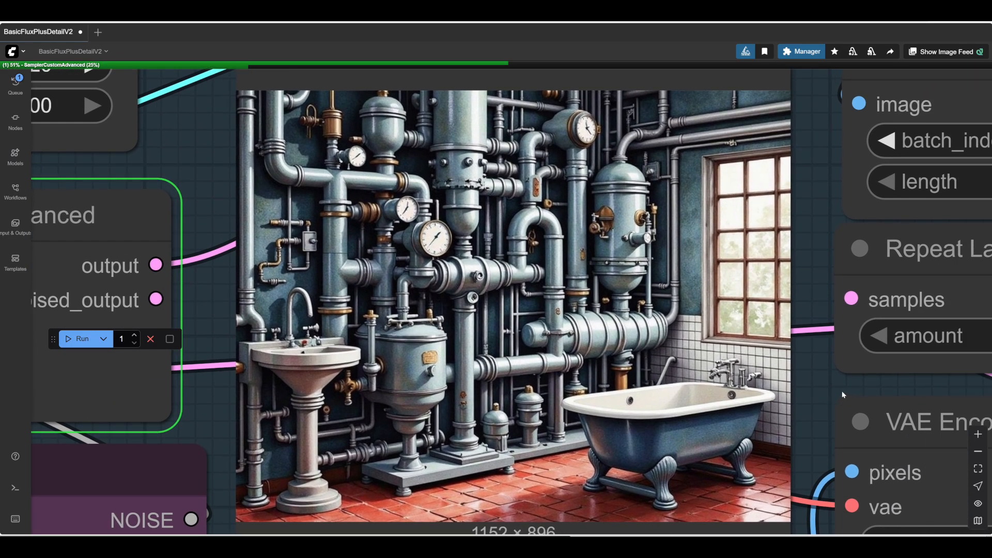
left_click_drag(826, 383, 812, 385)
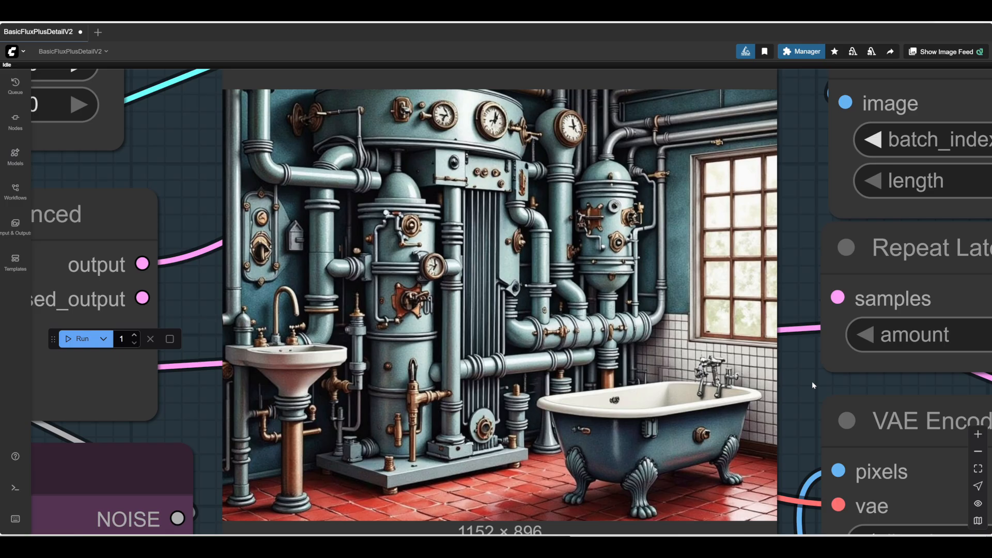
scroll(811, 381, "down", 7)
mouse_move(472, 503)
left_mouse_down()
mouse_move(448, 504)
mouse_move(426, 522)
mouse_move(403, 504)
mouse_move(476, 505)
left_mouse_up()
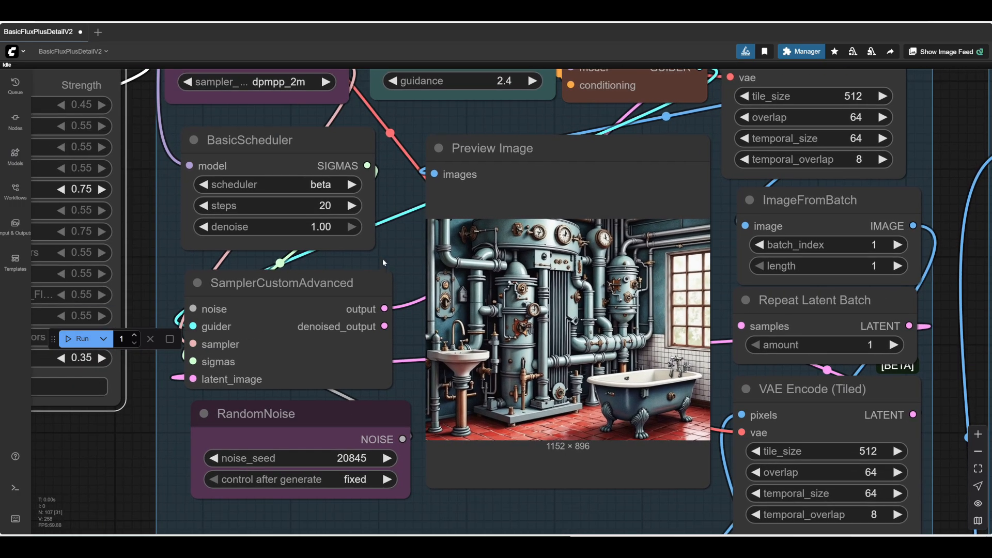
left_click_drag(391, 254, 371, 279)
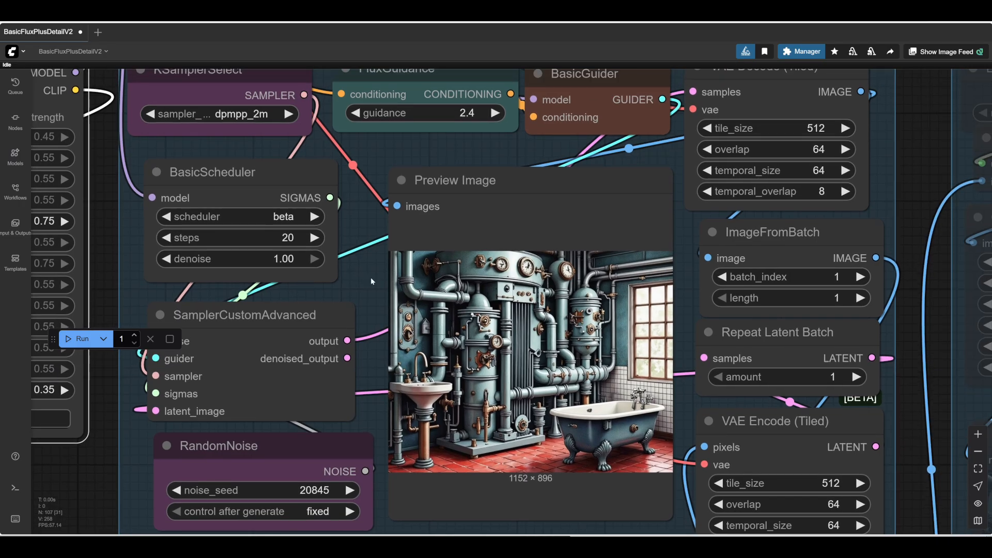
Enable the bypassed second sampling group with noise seed 6060 and run the workflow to produce the detailed image
scroll(370, 277, "down", 2)
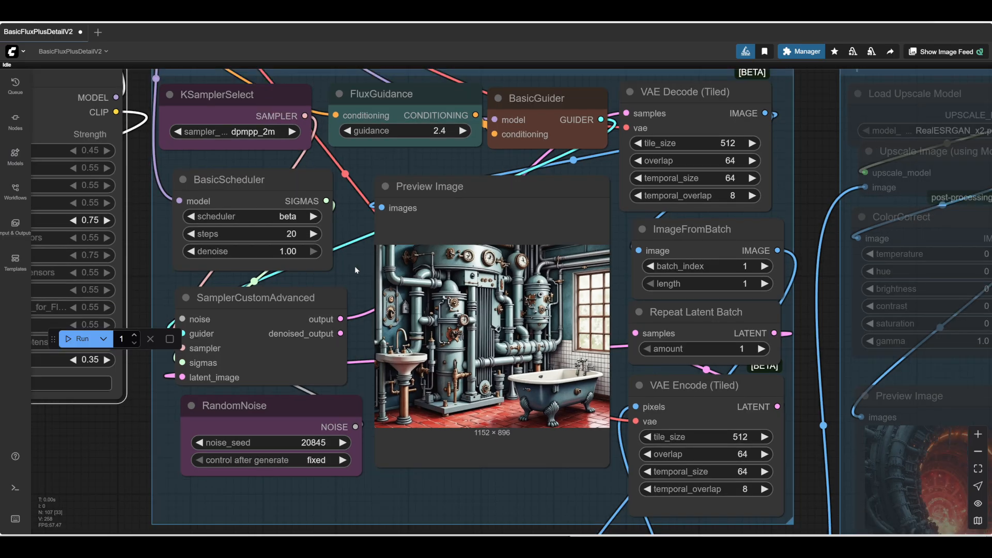
scroll(356, 270, "down", 2)
left_click_drag(476, 452, 160, 378)
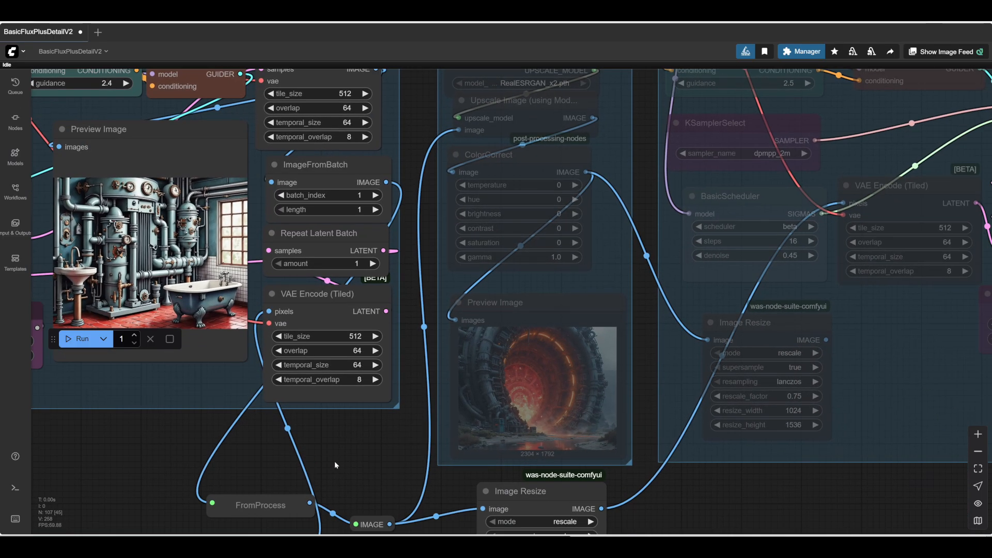
left_click_drag(368, 446, 117, 385)
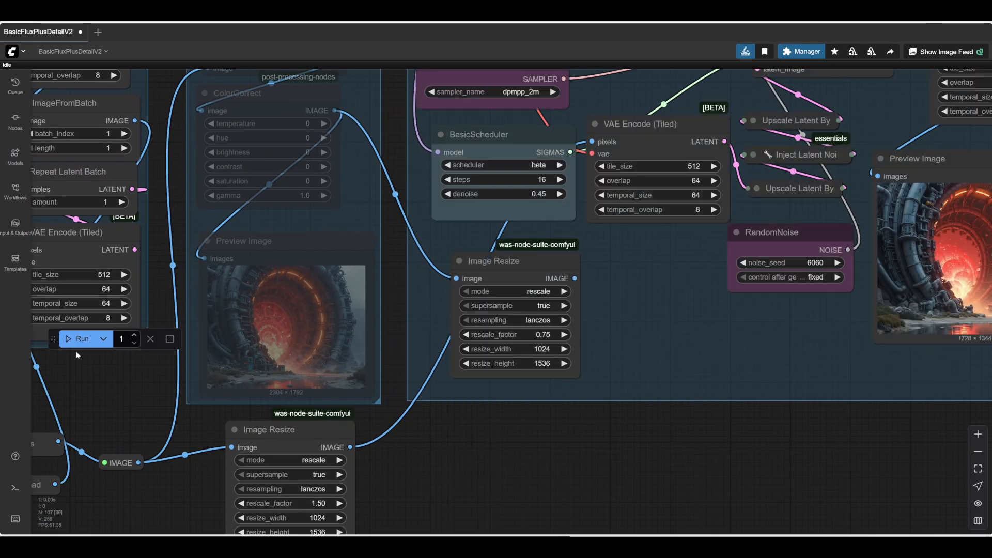
left_click(77, 340)
left_click_drag(748, 457, 258, 508)
Examine the brass fittings, gauges, pipes and bathtub in the second sampling group's preview image
scroll(621, 308, "up", 9)
scroll(621, 310, "up", 2)
left_click_drag(609, 296, 838, 299)
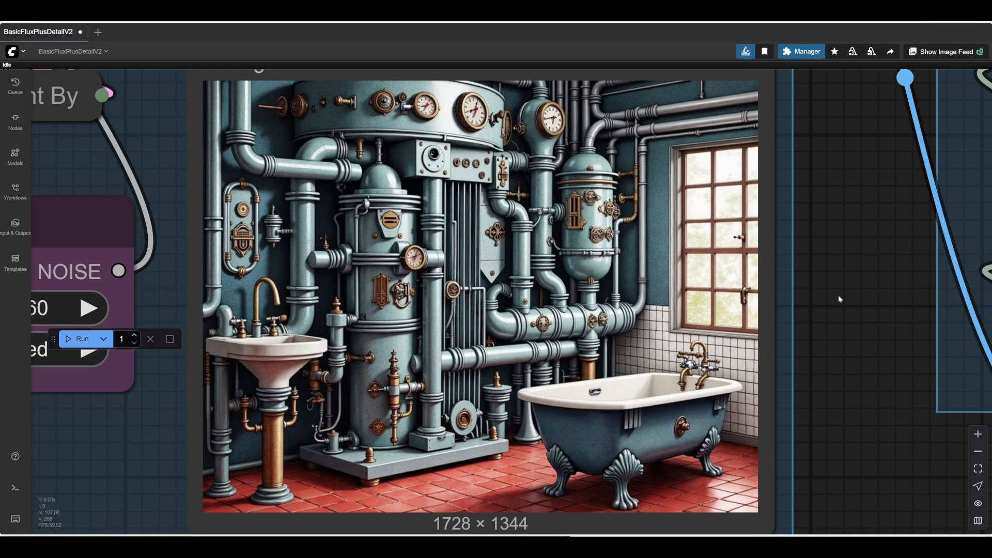
scroll(335, 279, "up", 5)
scroll(527, 308, "down", 5)
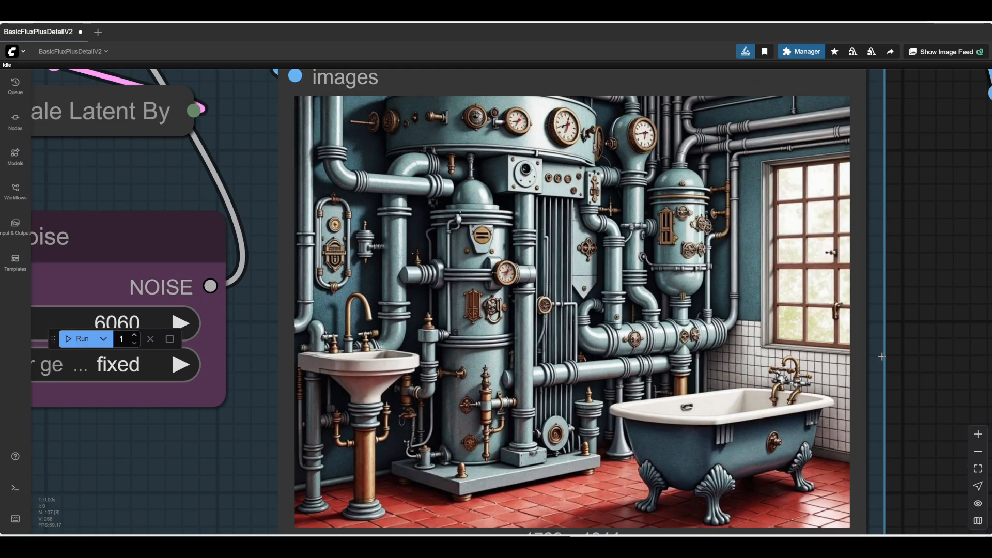
left_click_drag(925, 324, 809, 324)
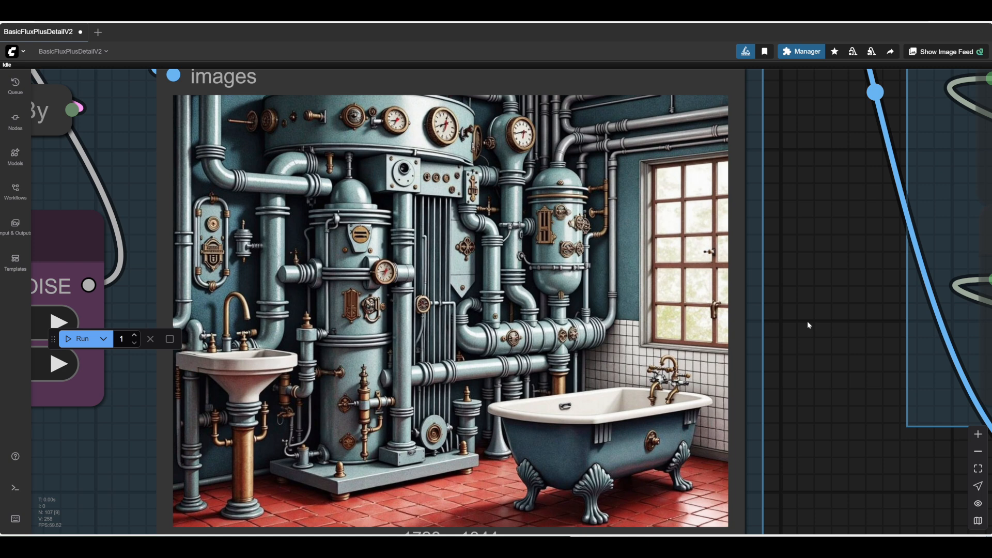
scroll(808, 325, "down", 1)
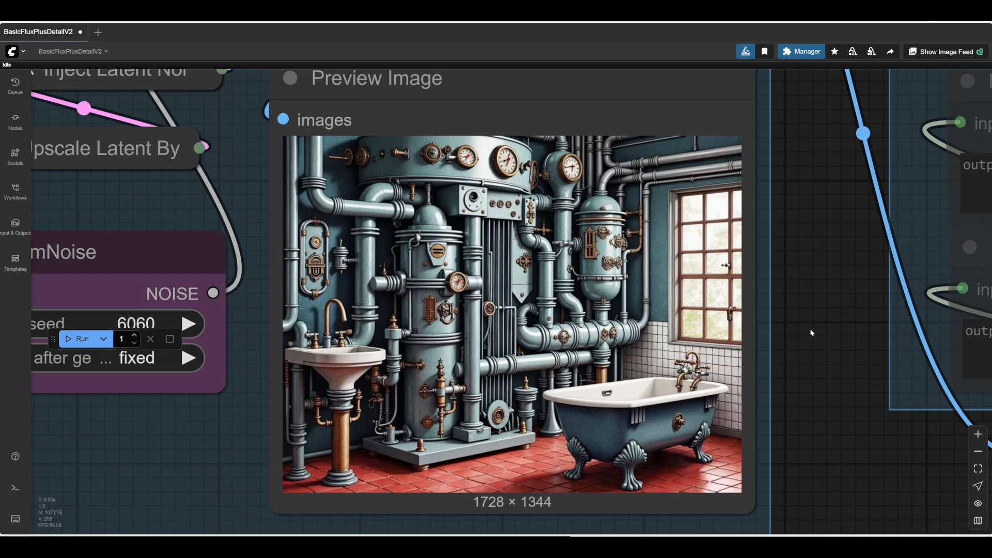
left_click_drag(811, 333, 736, 300)
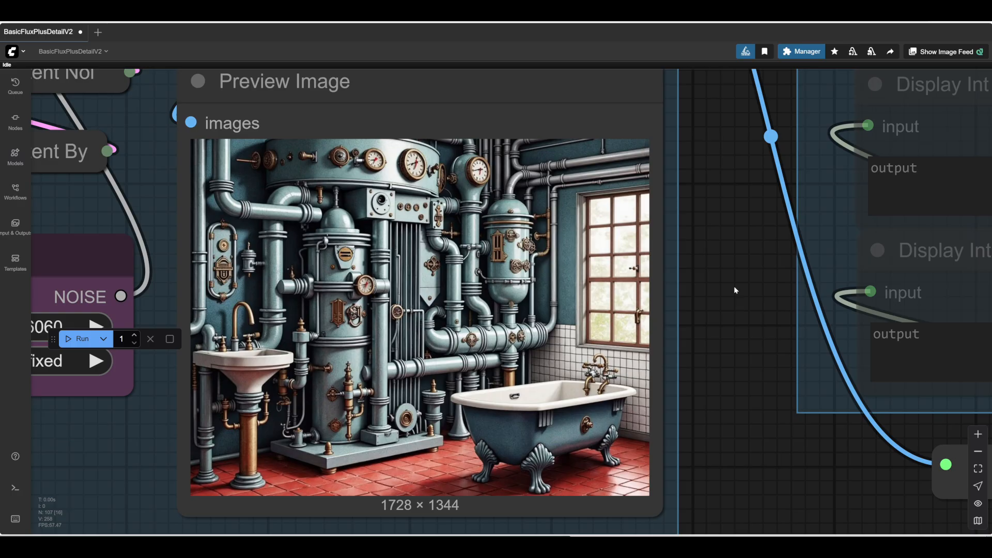